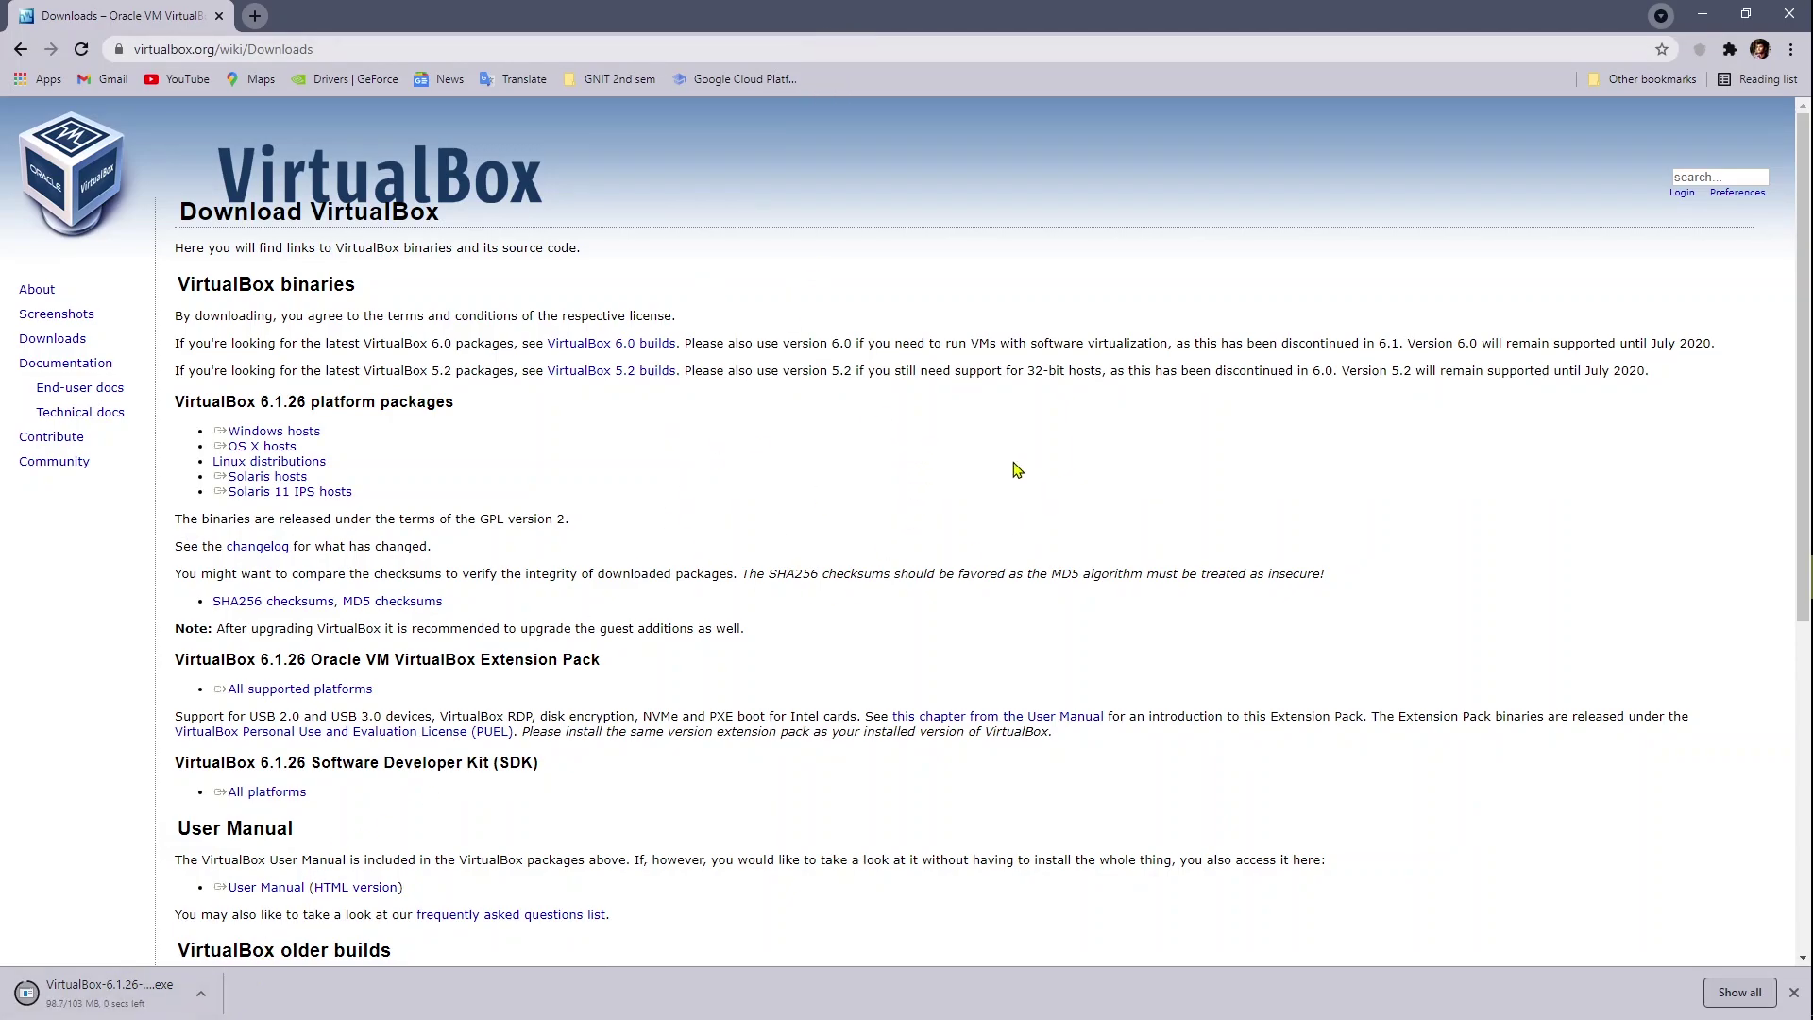
# Step: Run the downloaded VirtualBox-6.1.26 installer and restore the Chrome window to a smaller size
pyautogui.click(106, 992)
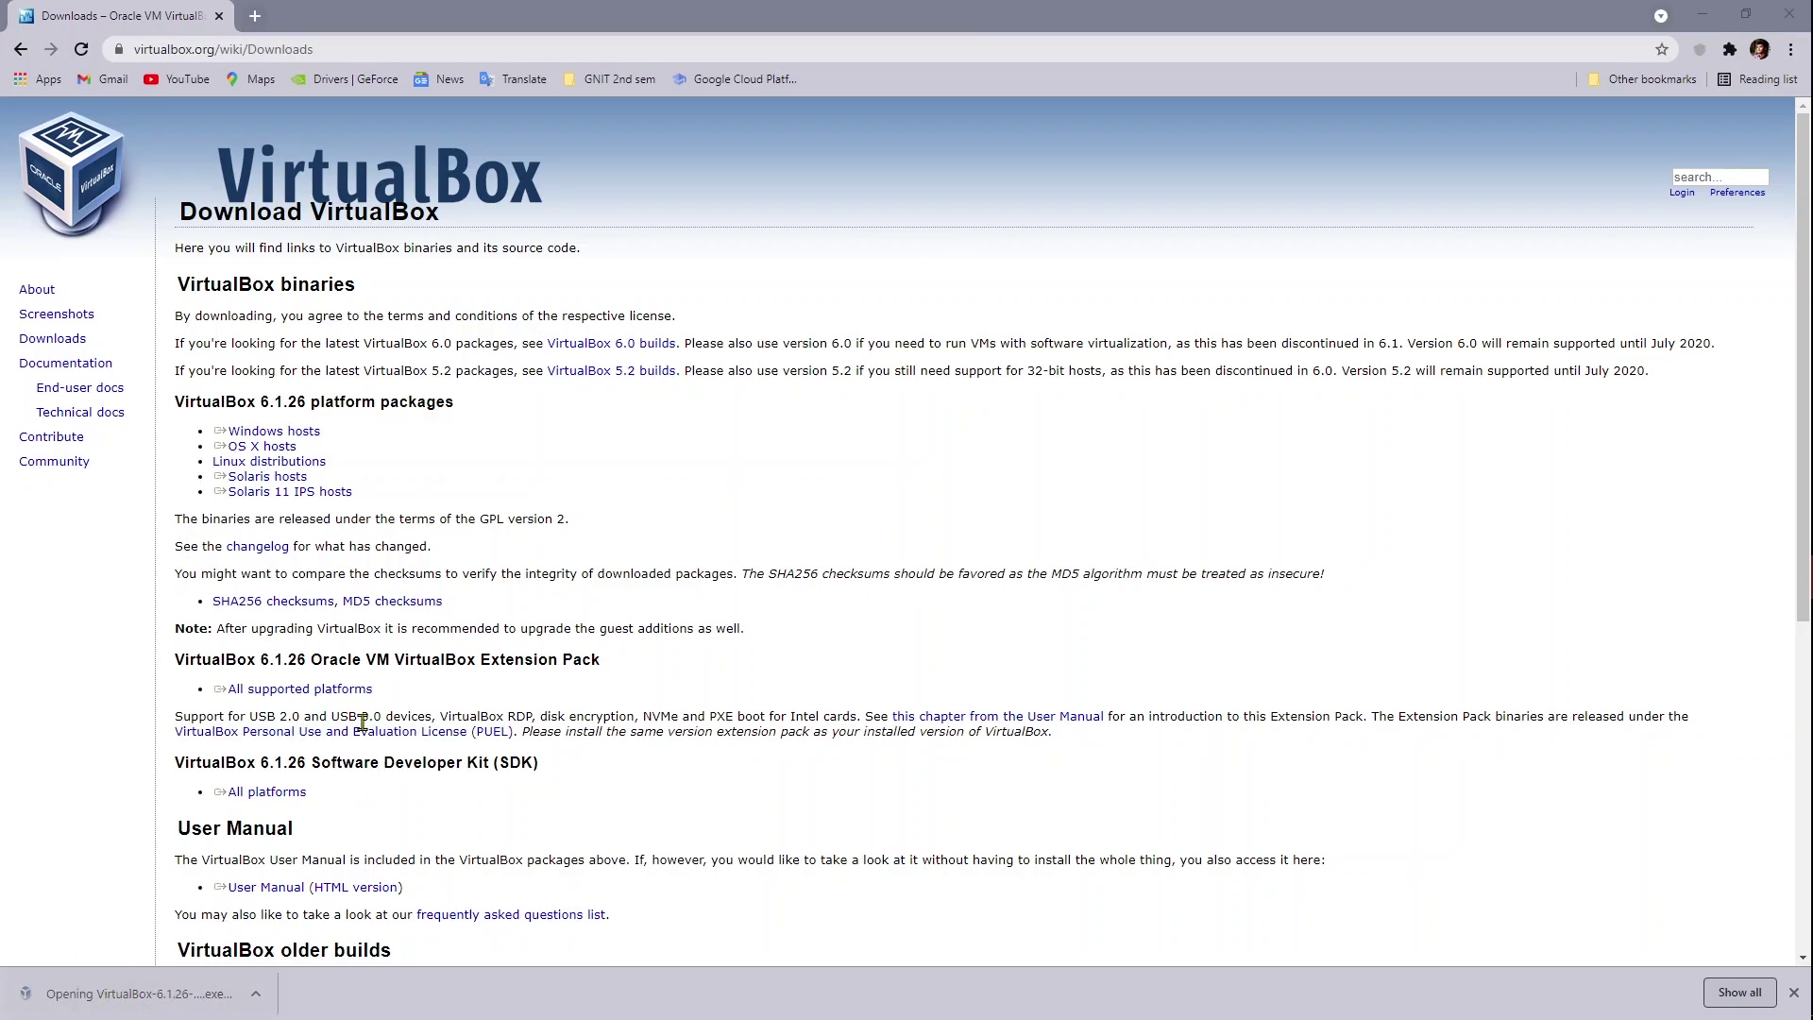
pyautogui.doubleClick(1058, 19)
pyautogui.scroll(-9, 1127, 538)
pyautogui.scroll(5, 1076, 577)
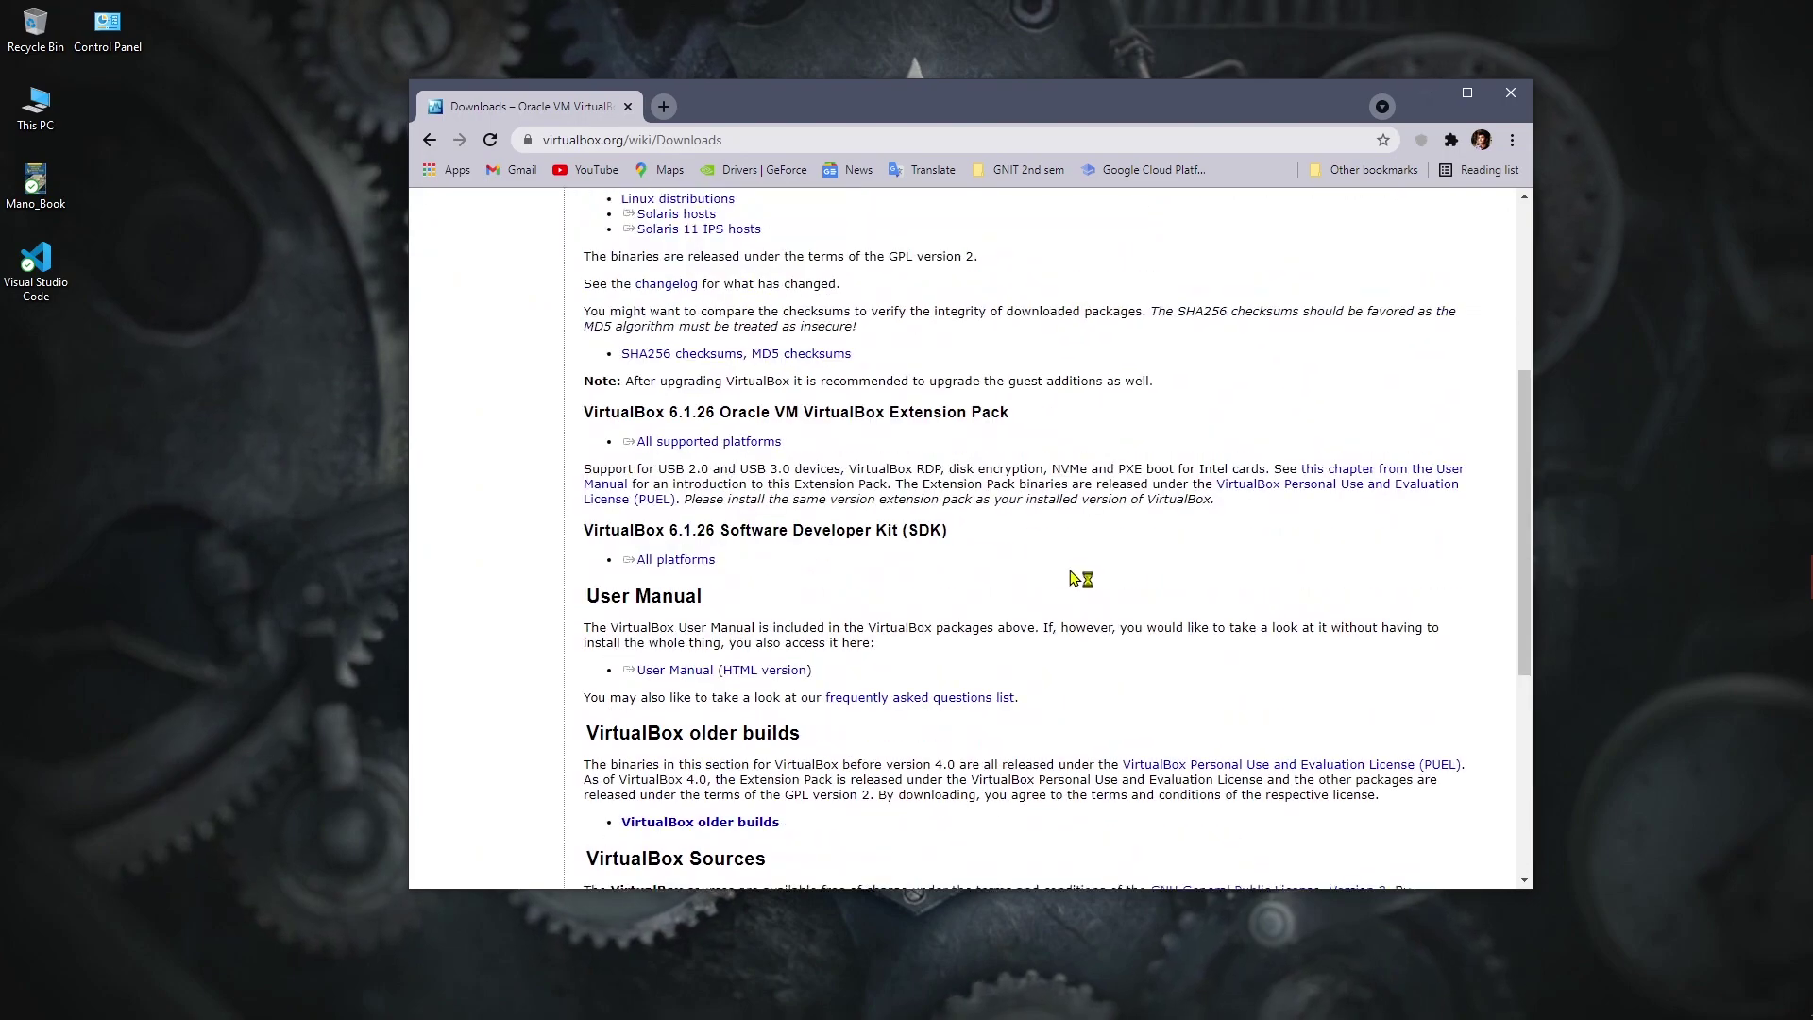
pyautogui.scroll(3, 1076, 578)
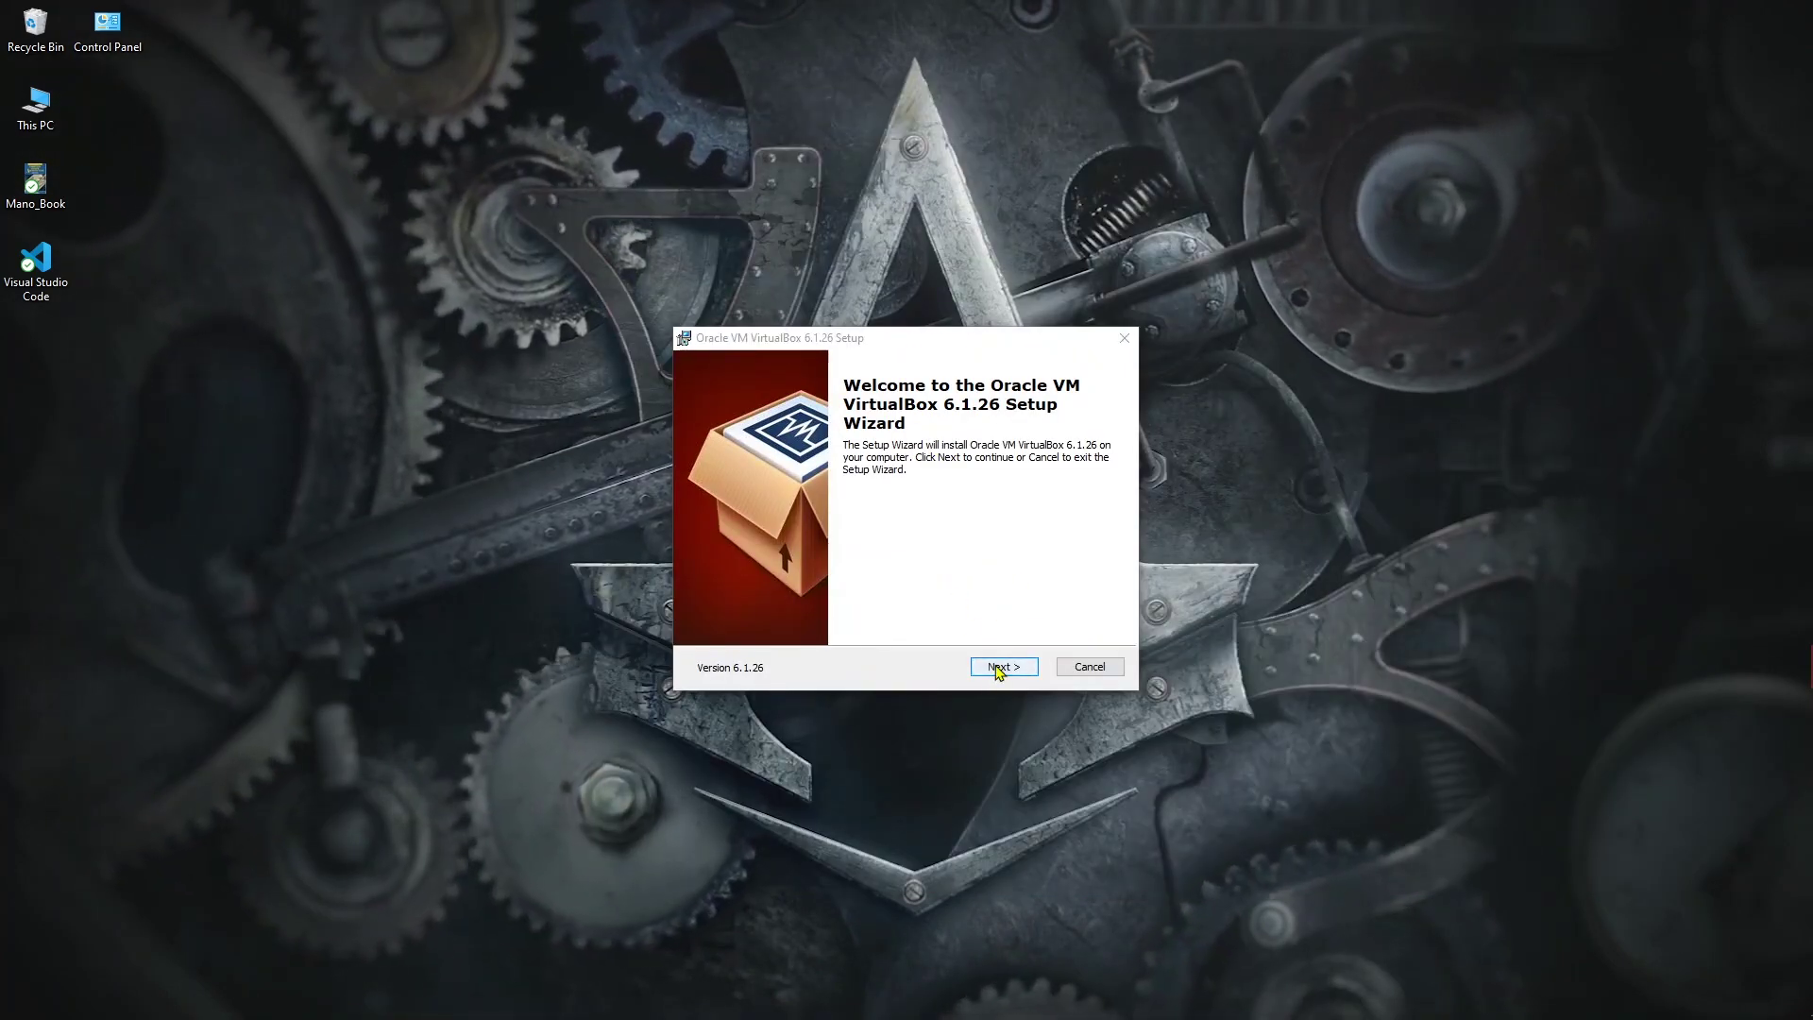
# Step: Install VirtualBox 6.1.26 with default features and shortcuts, accepting the network reset warning
pyautogui.click(997, 667)
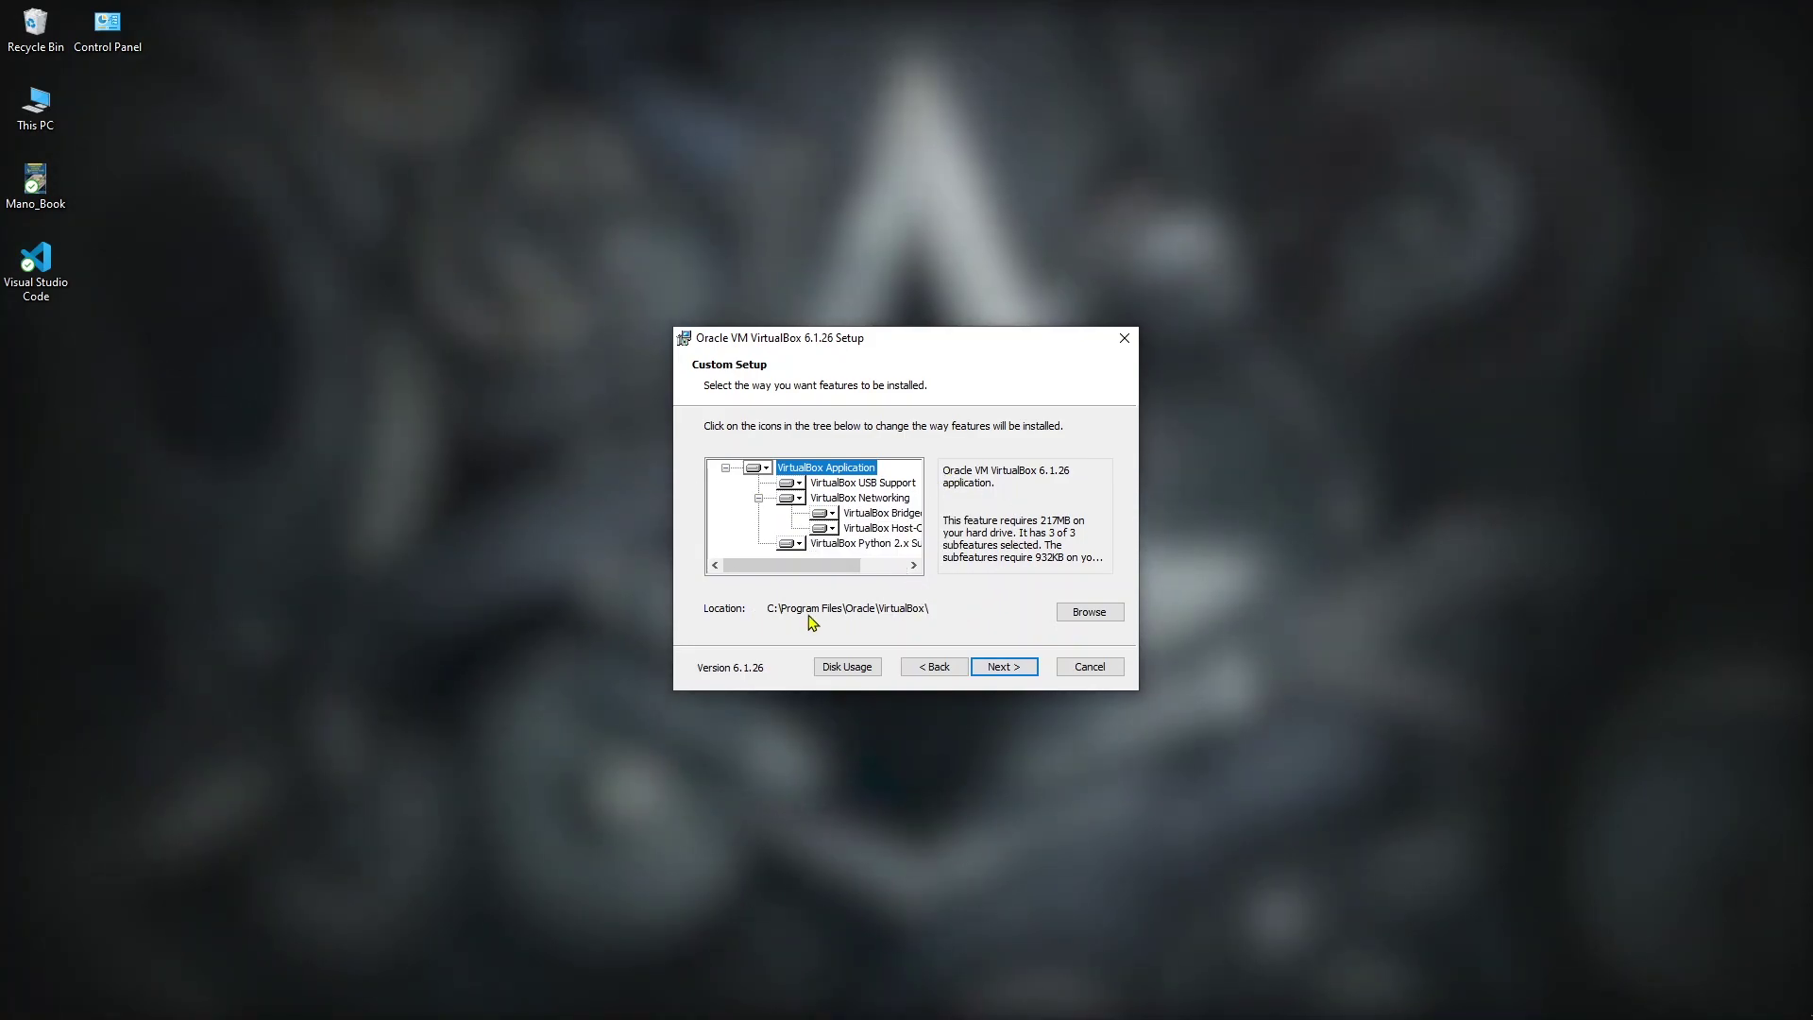
pyautogui.click(1020, 668)
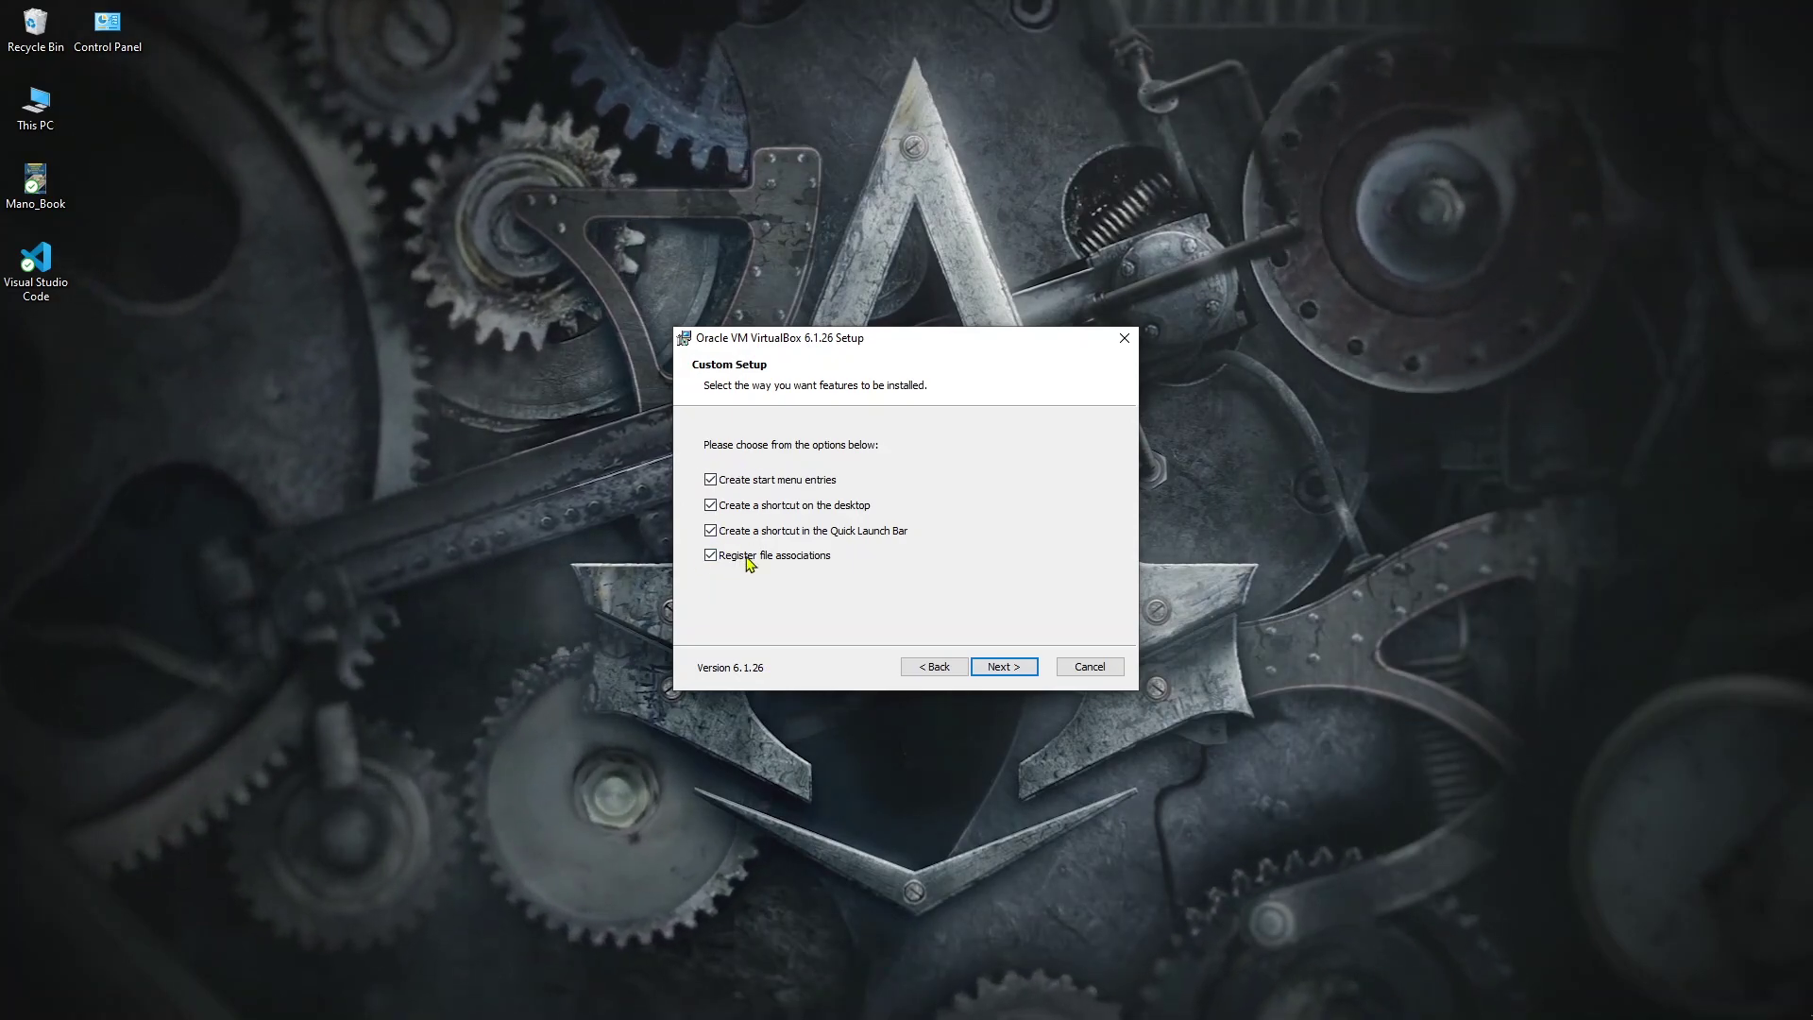
pyautogui.click(1004, 667)
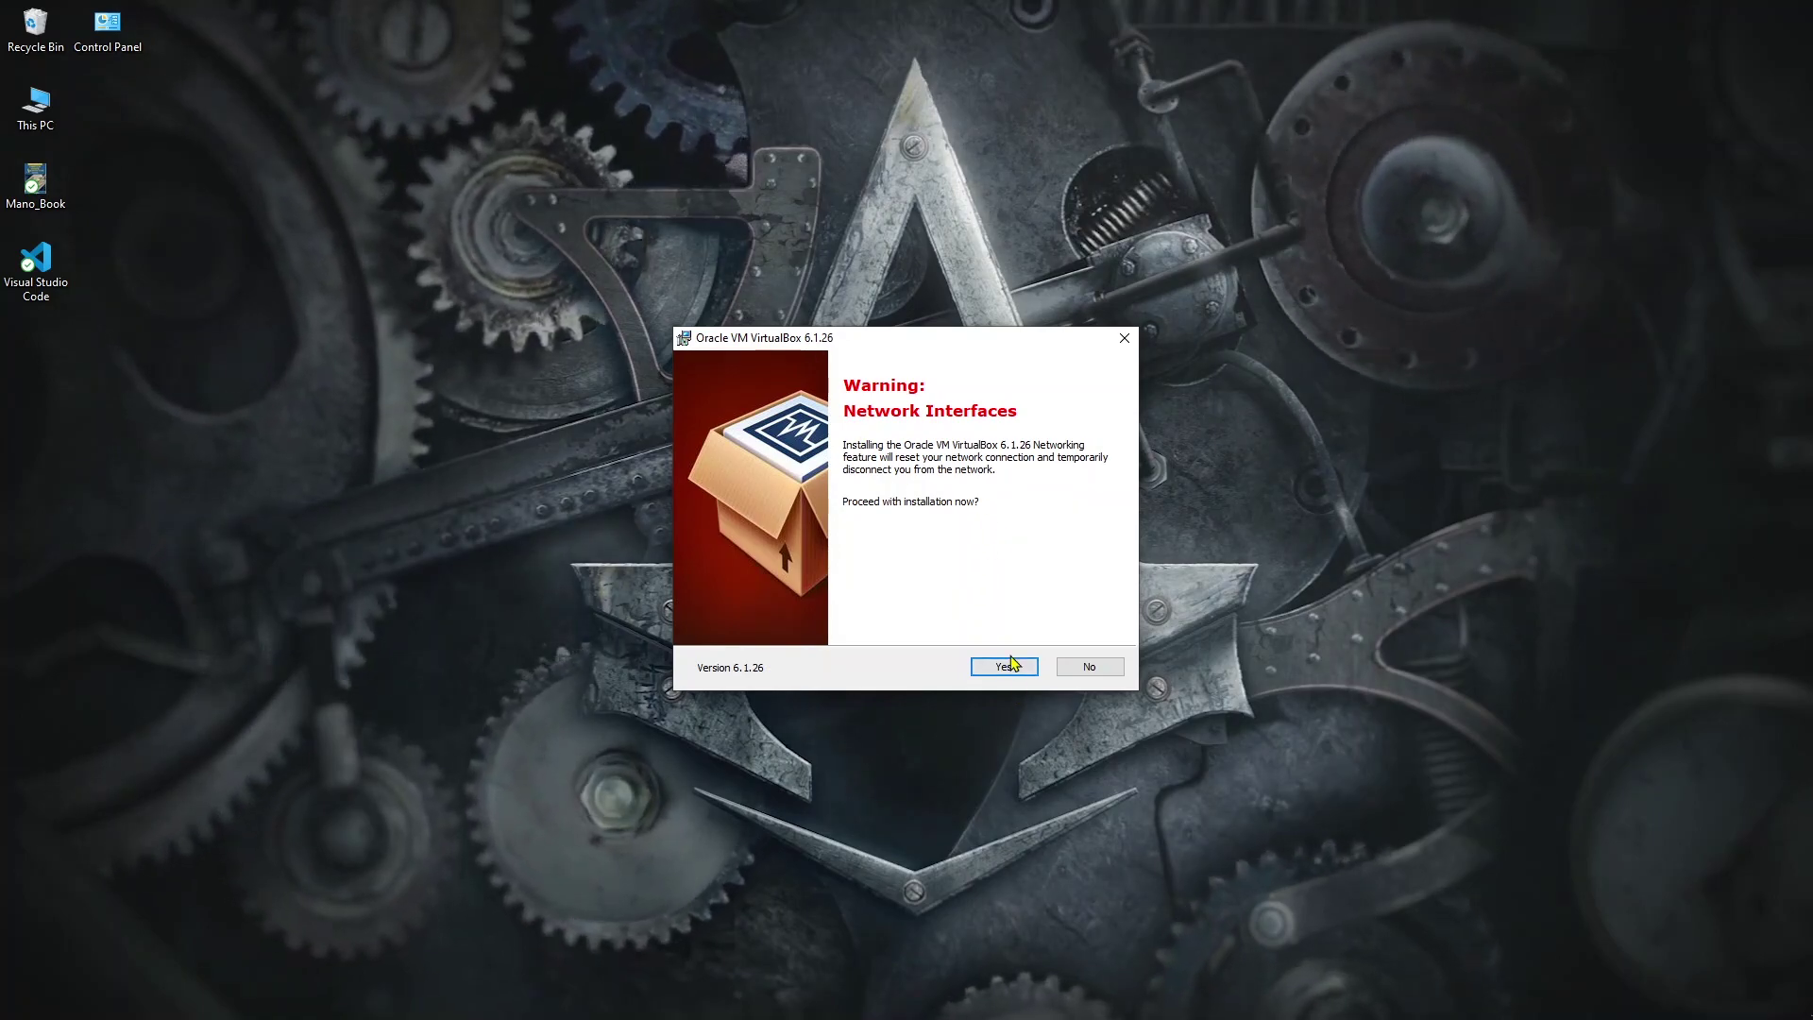
pyautogui.click(1004, 666)
pyautogui.click(1009, 668)
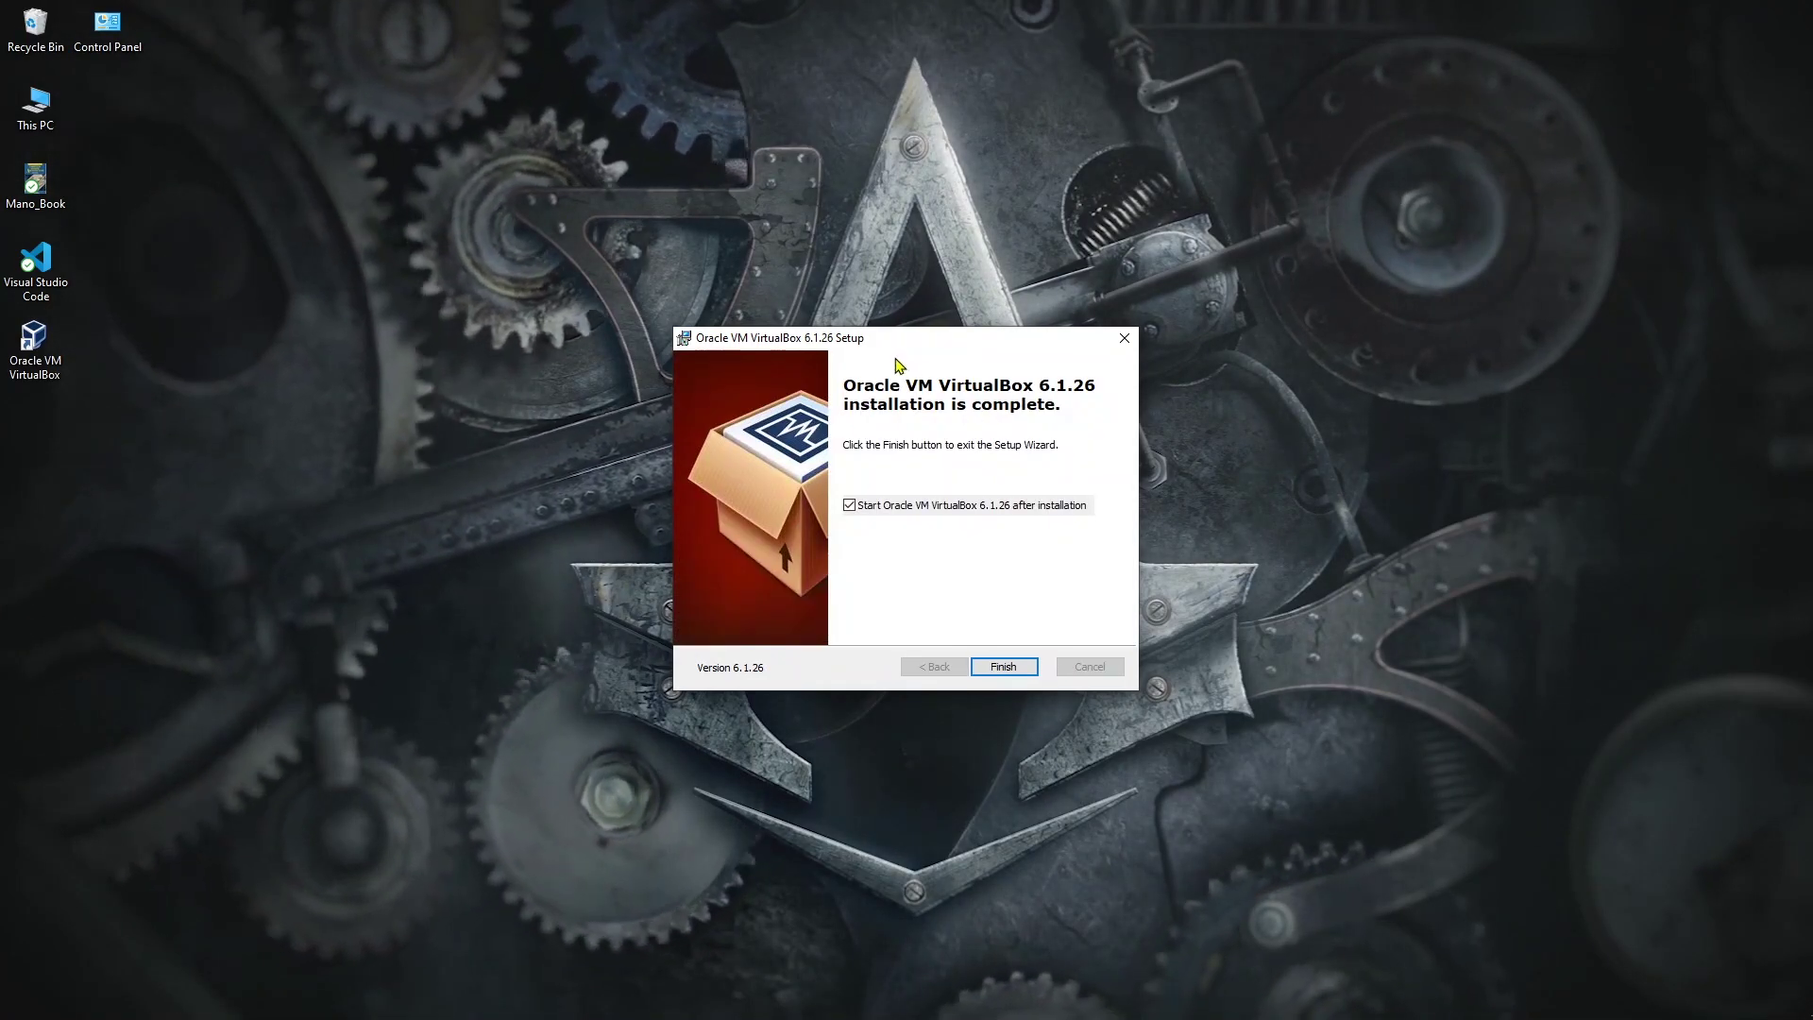
# Step: Finish the setup wizard with 'Start Oracle VM VirtualBox after installation' unchecked
pyautogui.moveTo(892, 346); pyautogui.dragTo(924, 153)
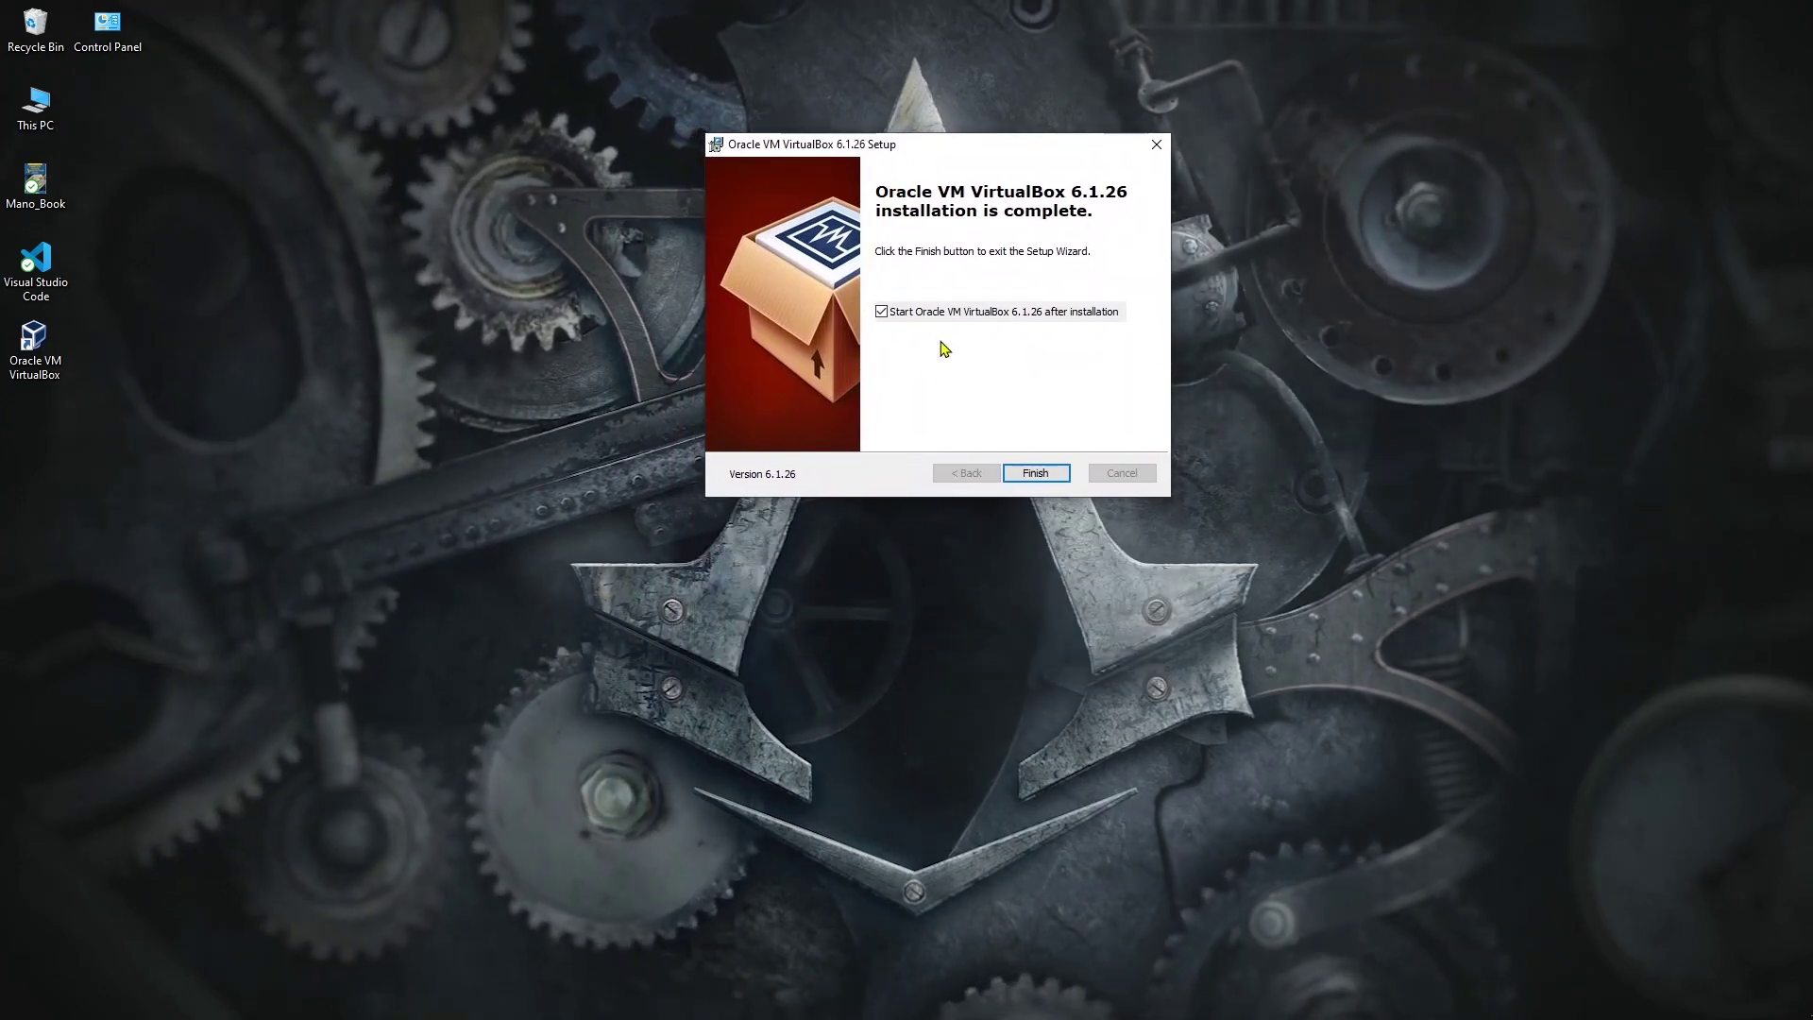
pyautogui.click(884, 315)
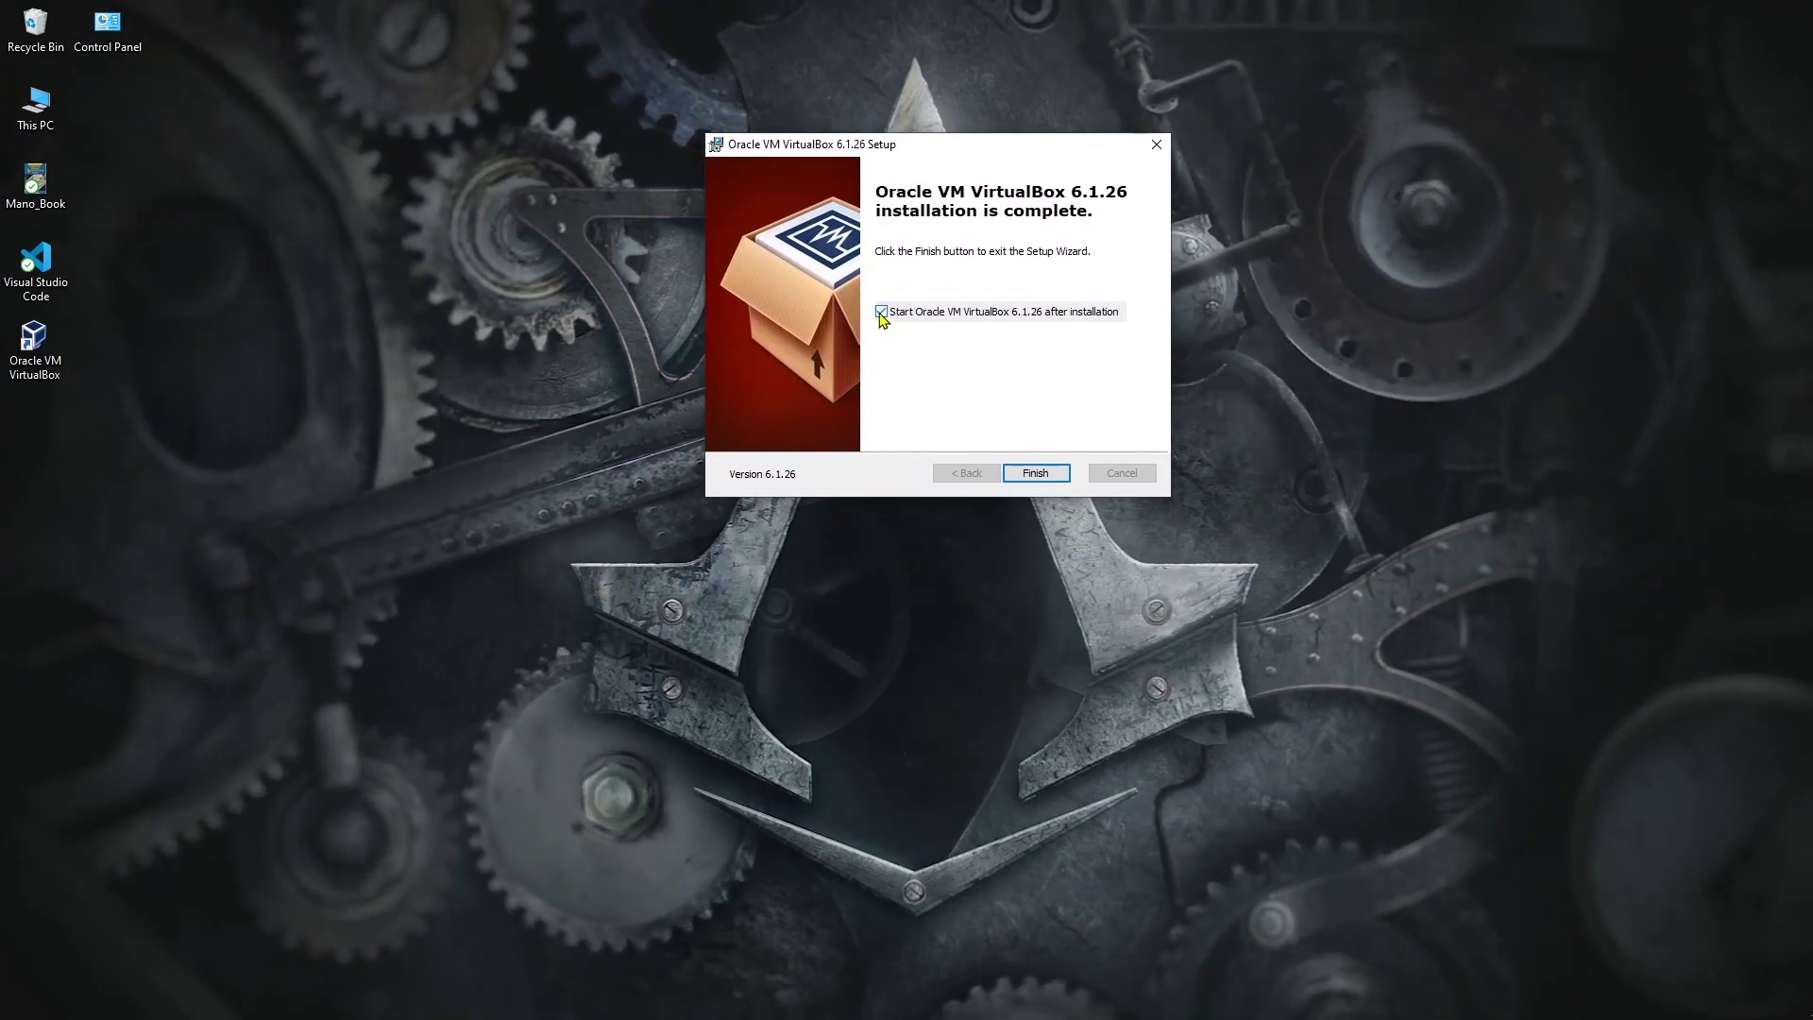
pyautogui.click(1036, 473)
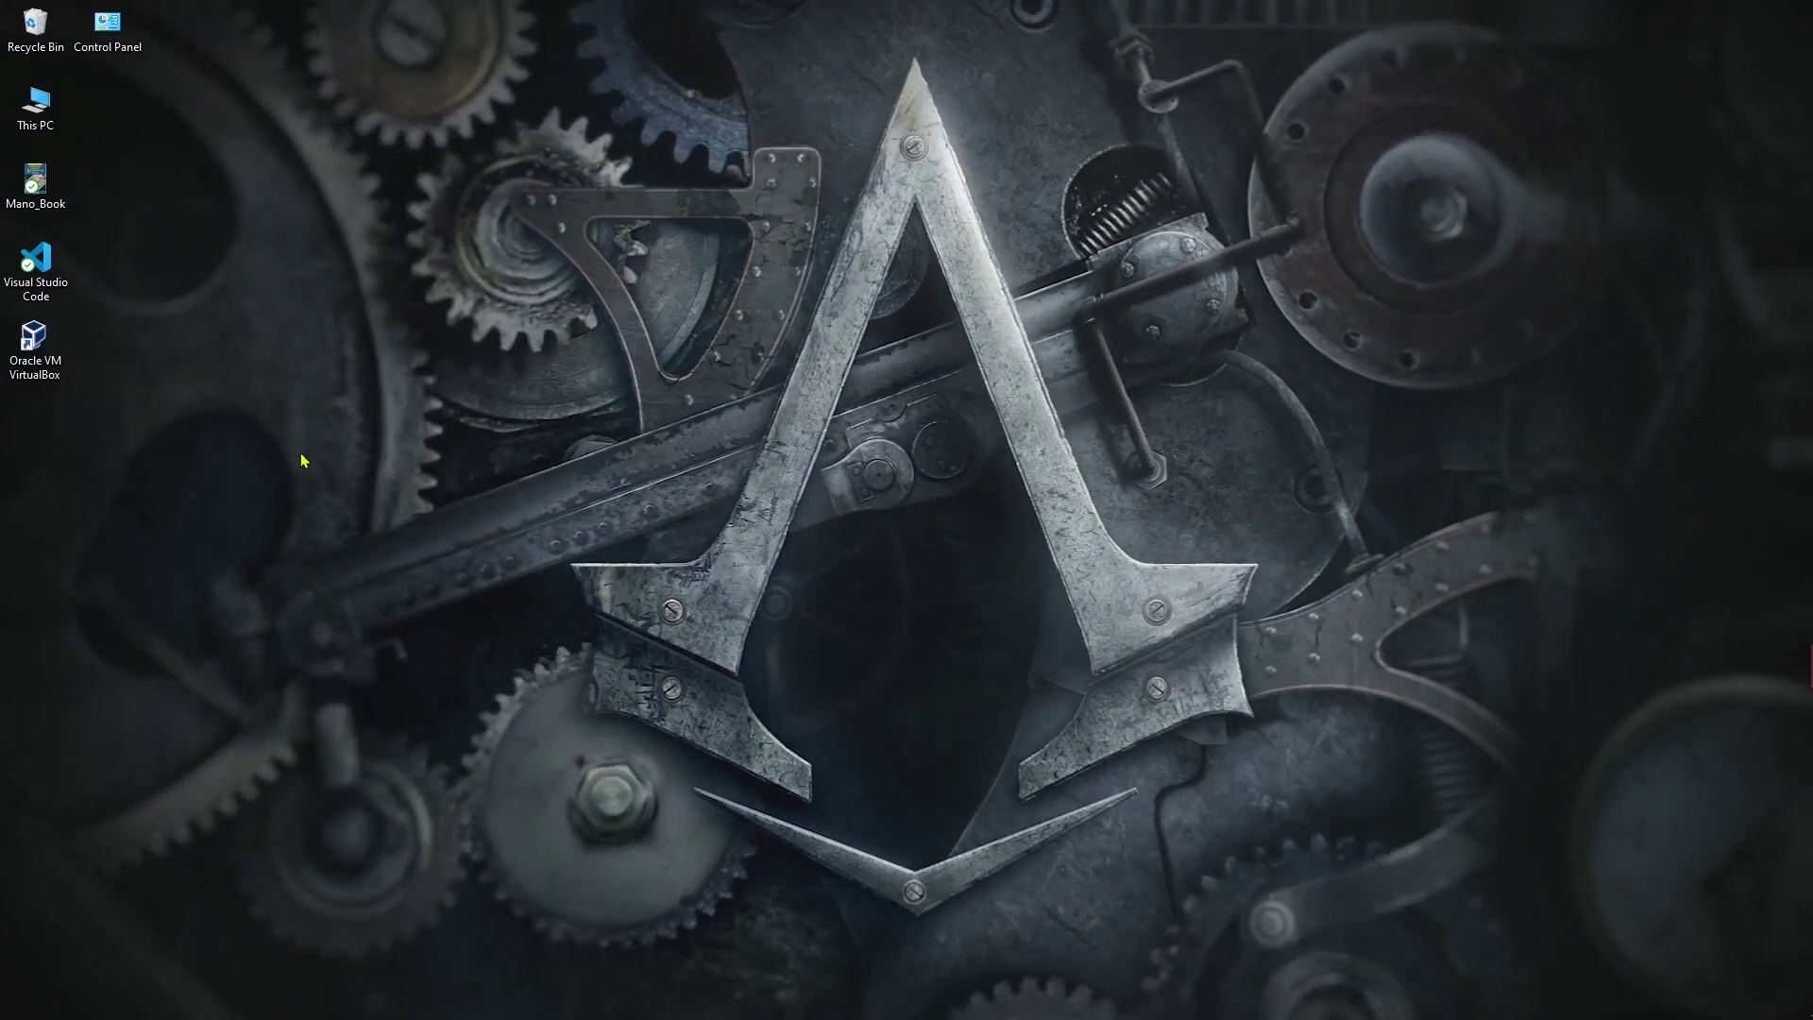
# Step: Launch Oracle VM VirtualBox from its desktop icon, then move the Manager aside and minimize it
pyautogui.doubleClick(33, 333)
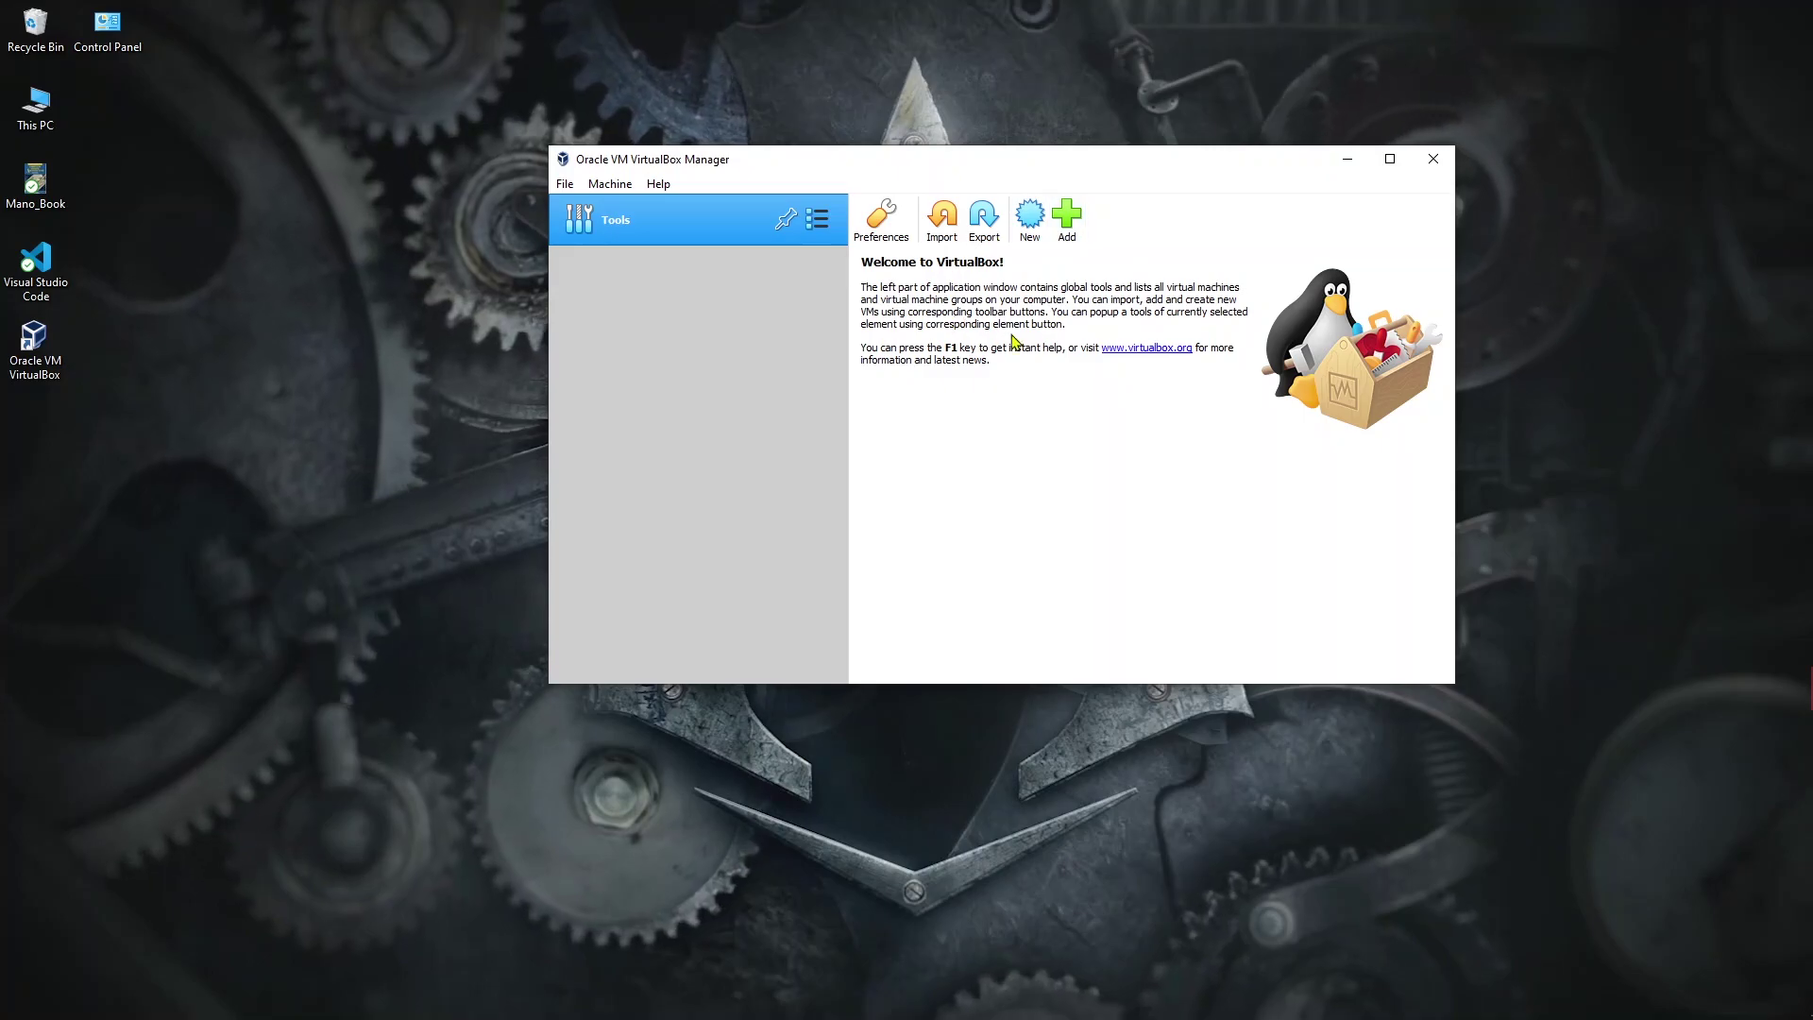
pyautogui.moveTo(1222, 170); pyautogui.dragTo(1144, 185)
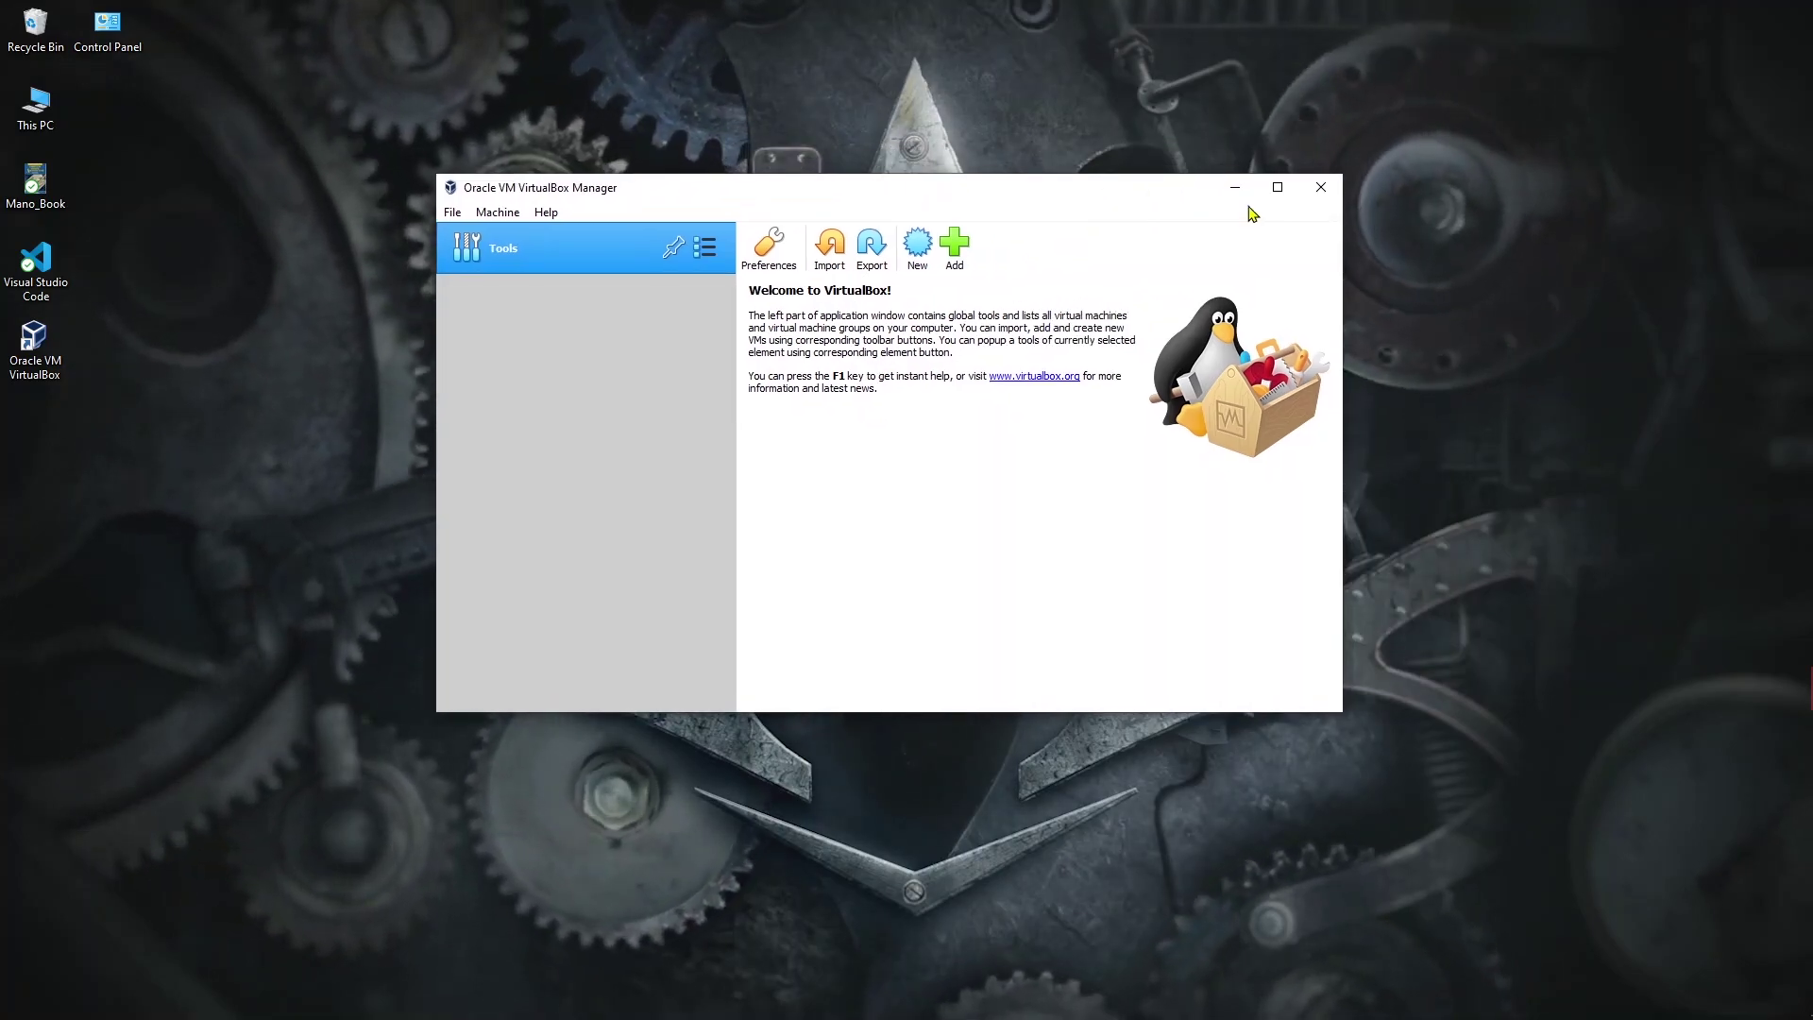
pyautogui.click(1274, 175)
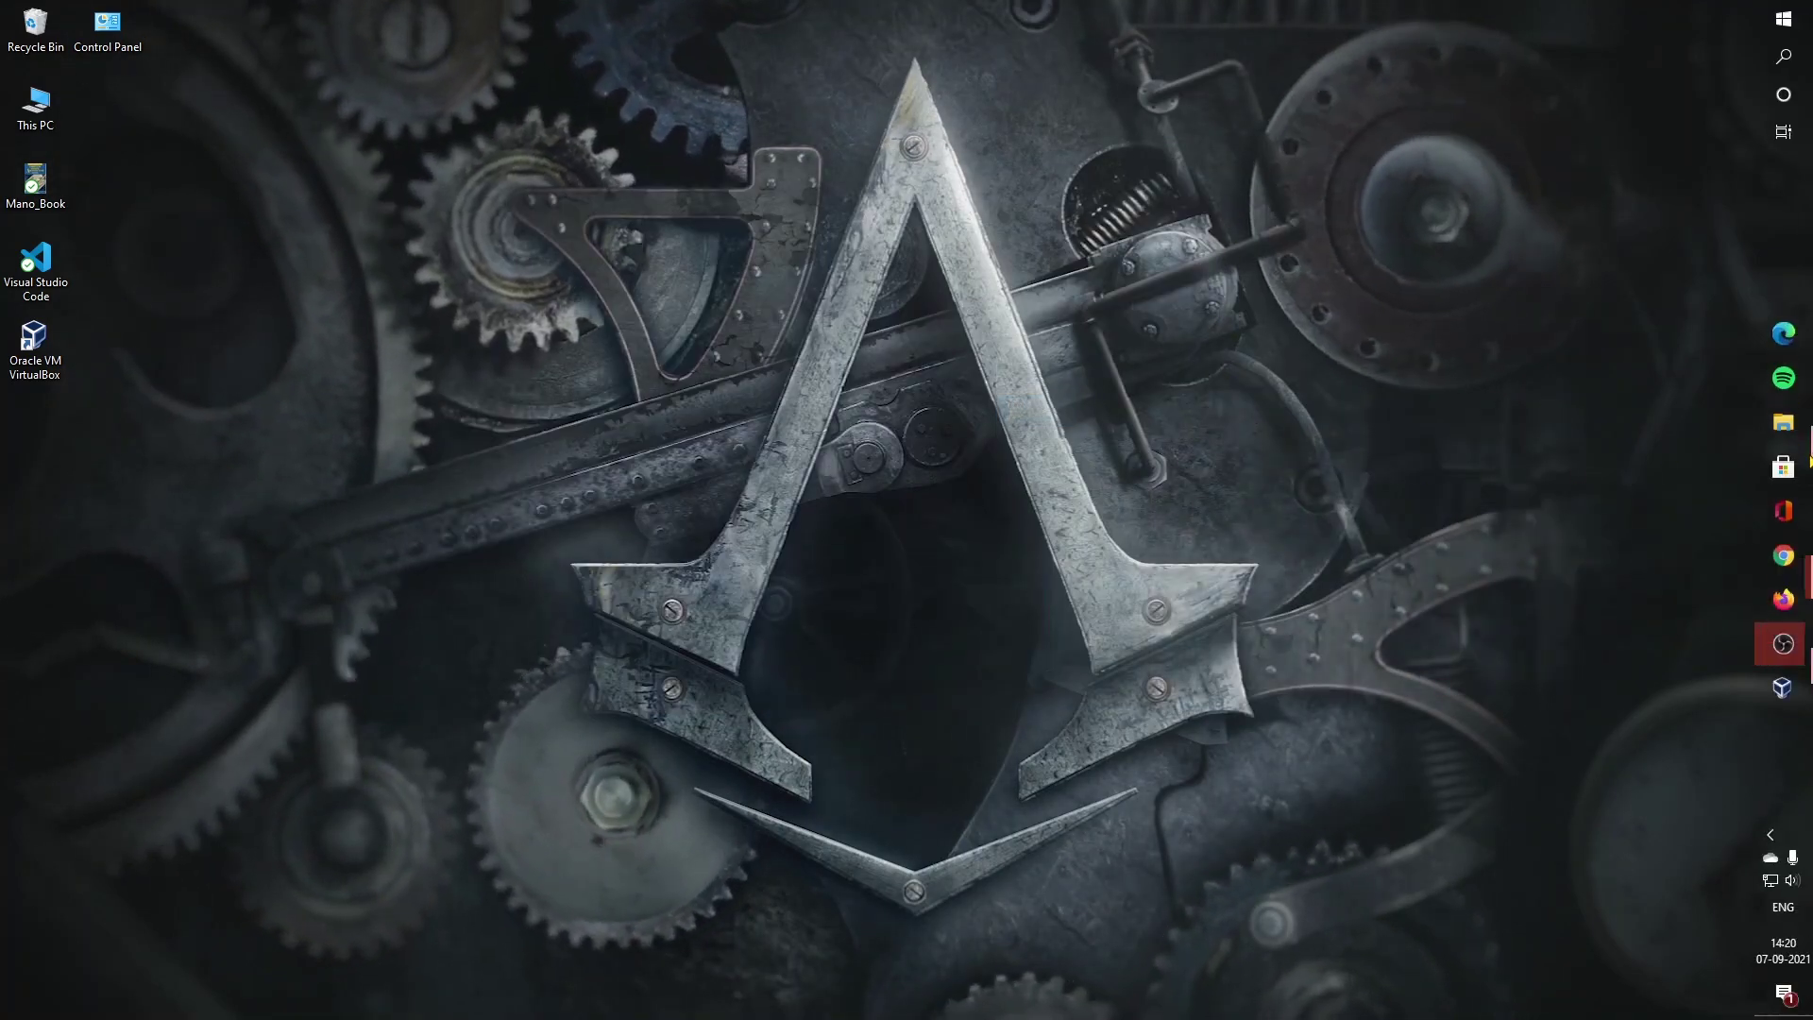
# Step: Bring Chrome back, search Google for 'ubuntu download' and pass the reCAPTCHA check
pyautogui.moveTo(1782, 555)
pyautogui.click(1667, 548)
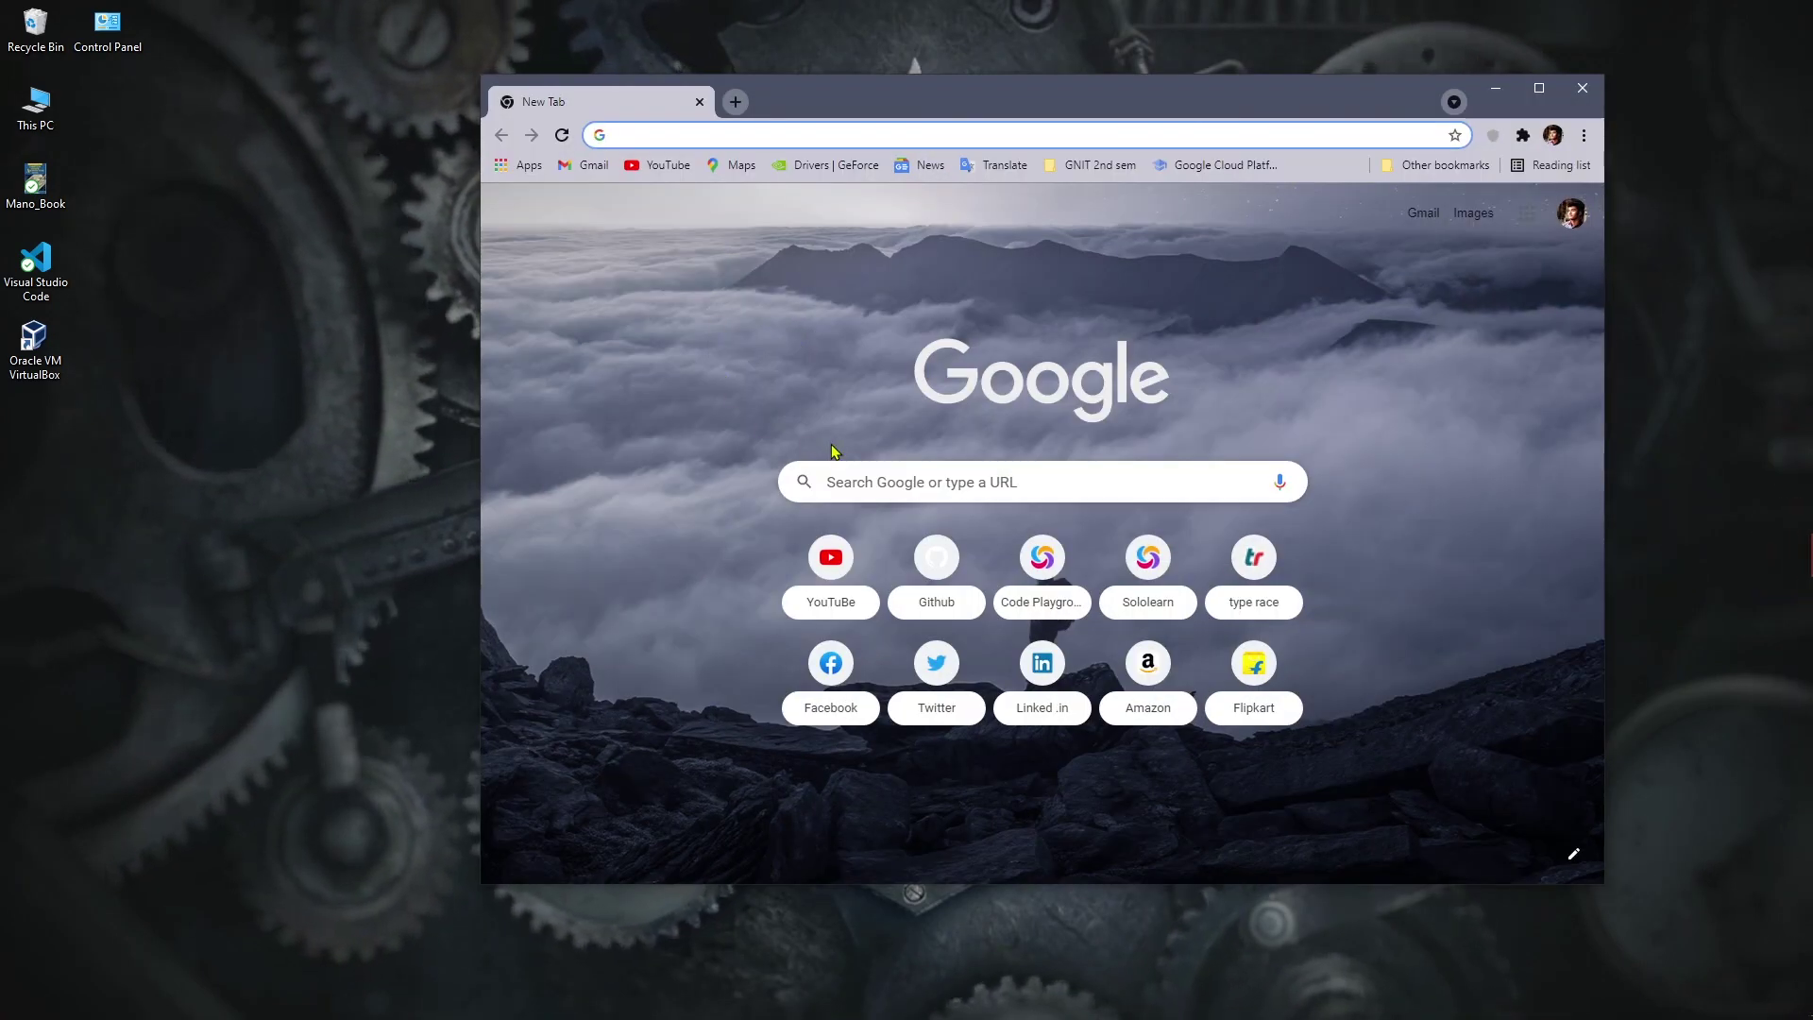
pyautogui.click(894, 465)
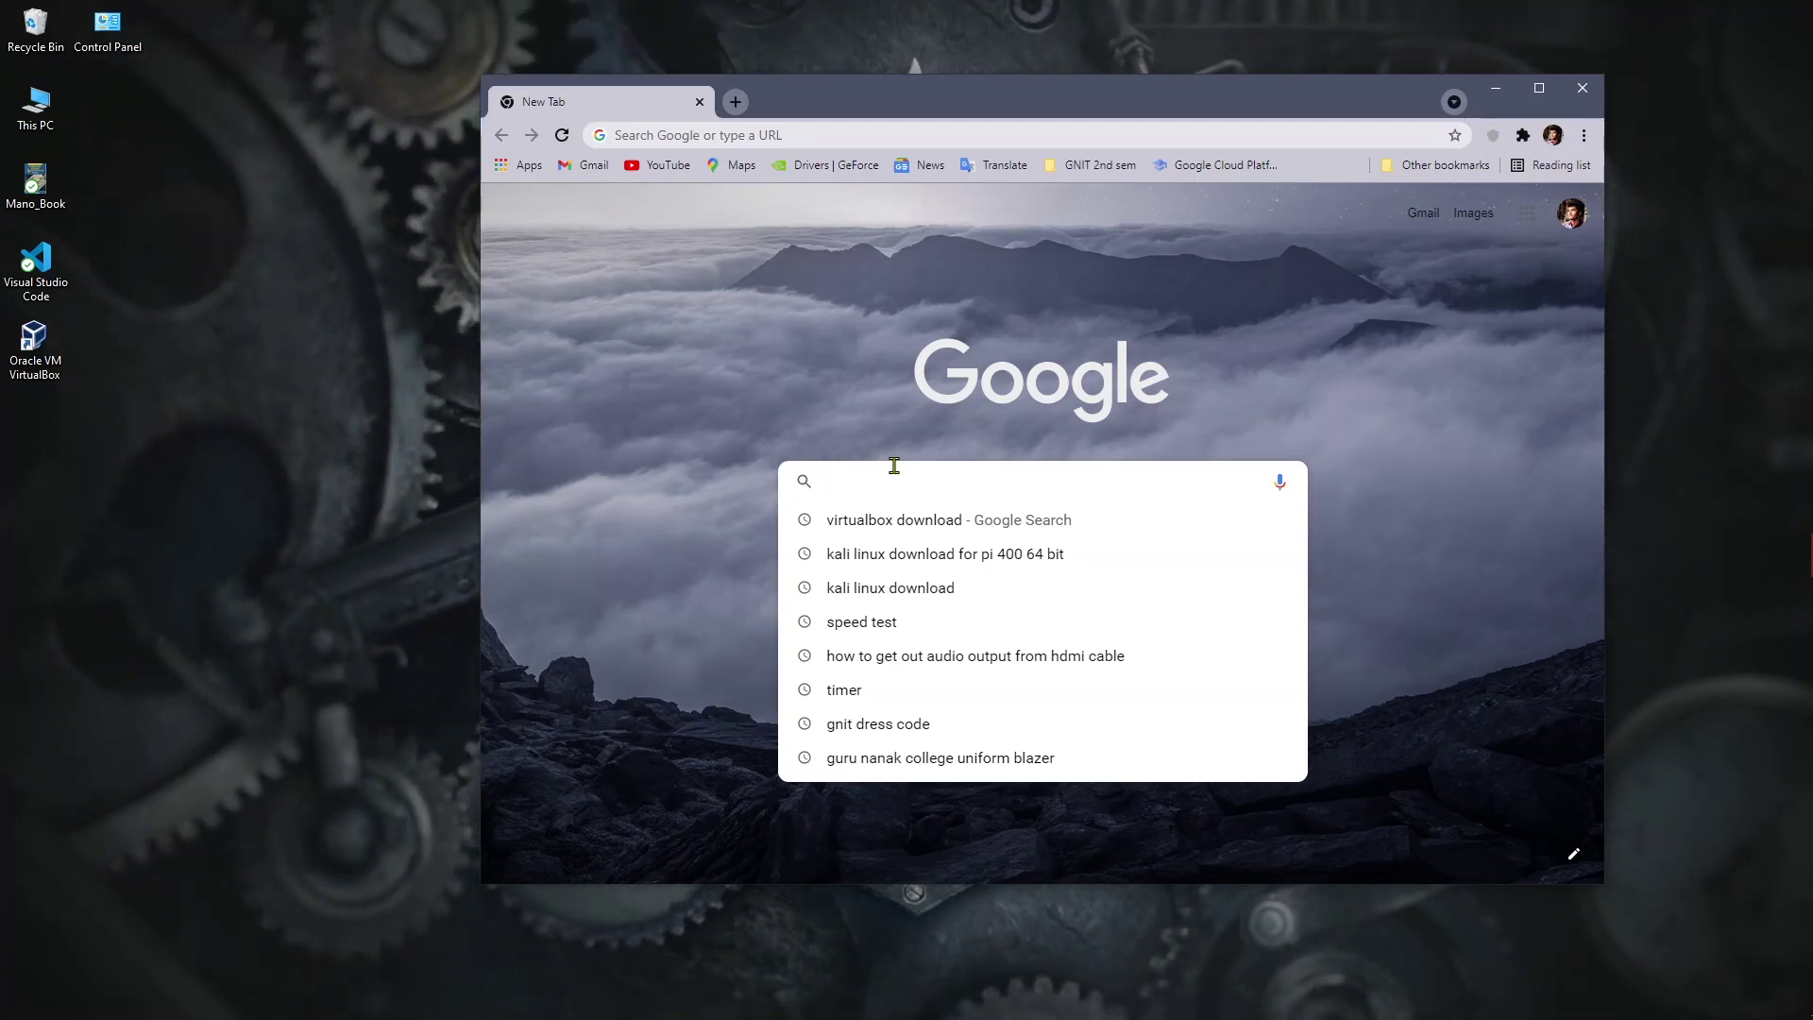
pyautogui.write('ubuntu download')
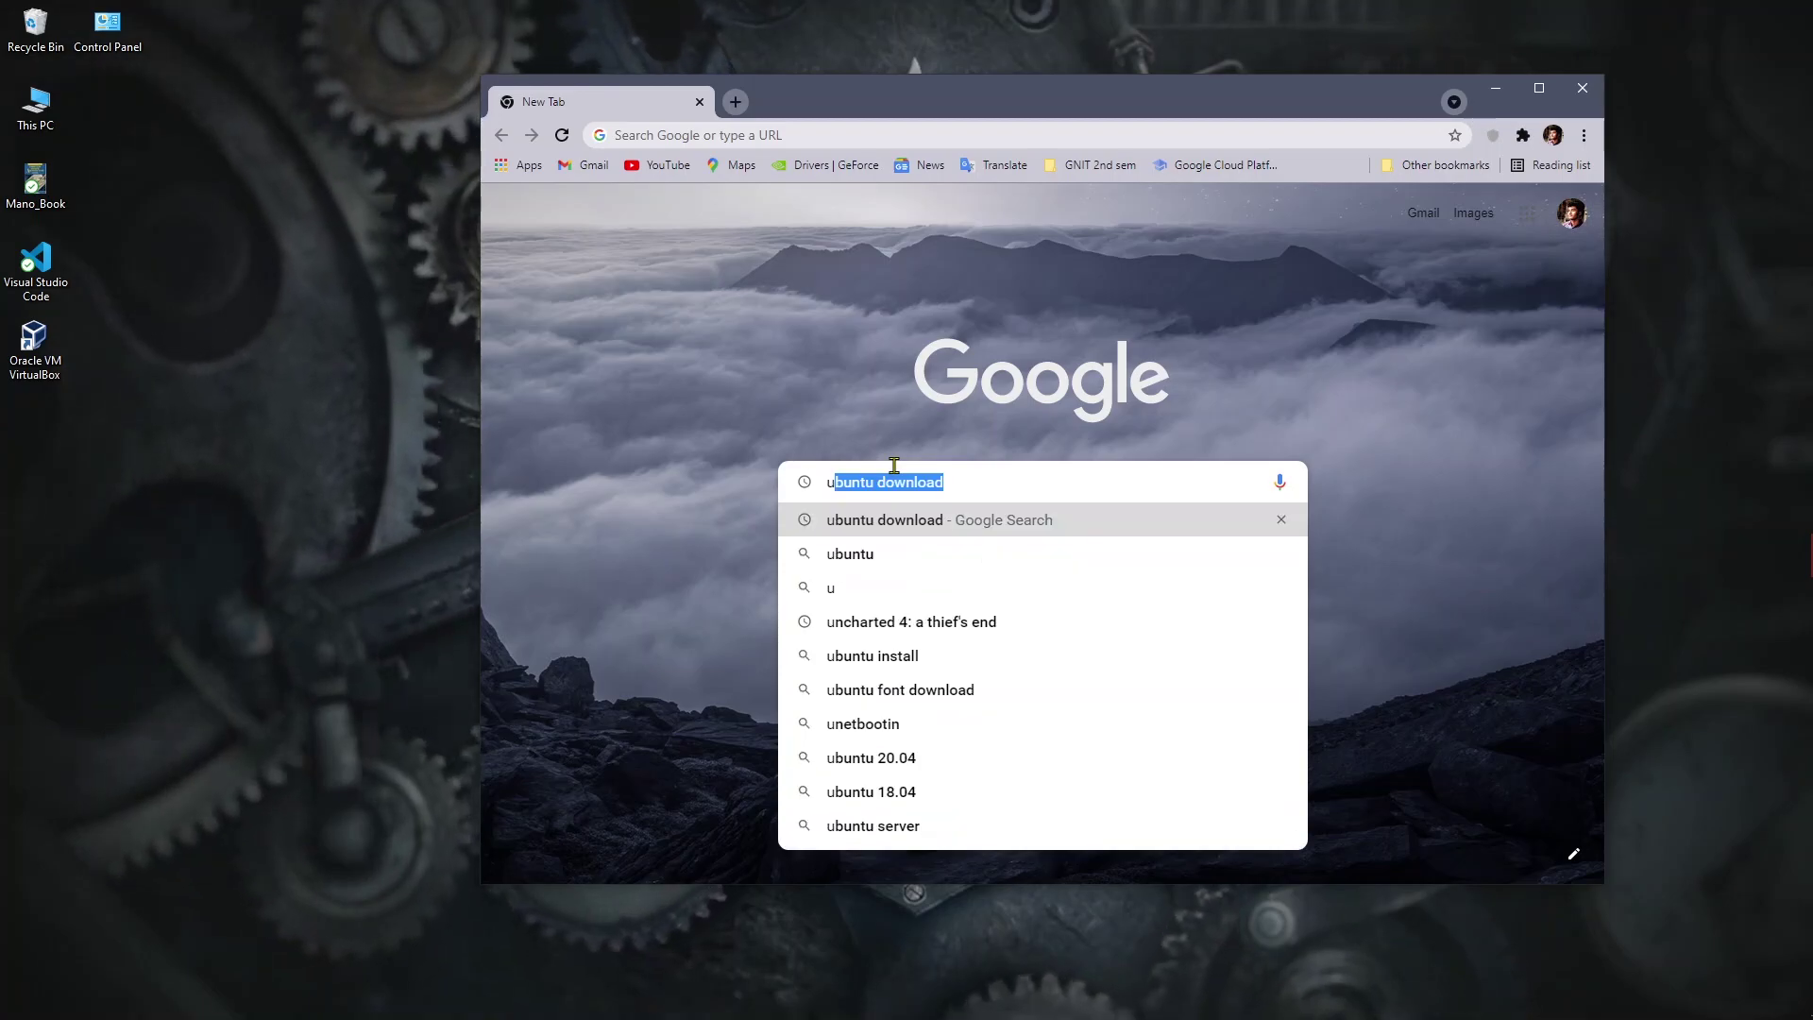
pyautogui.press('Return')
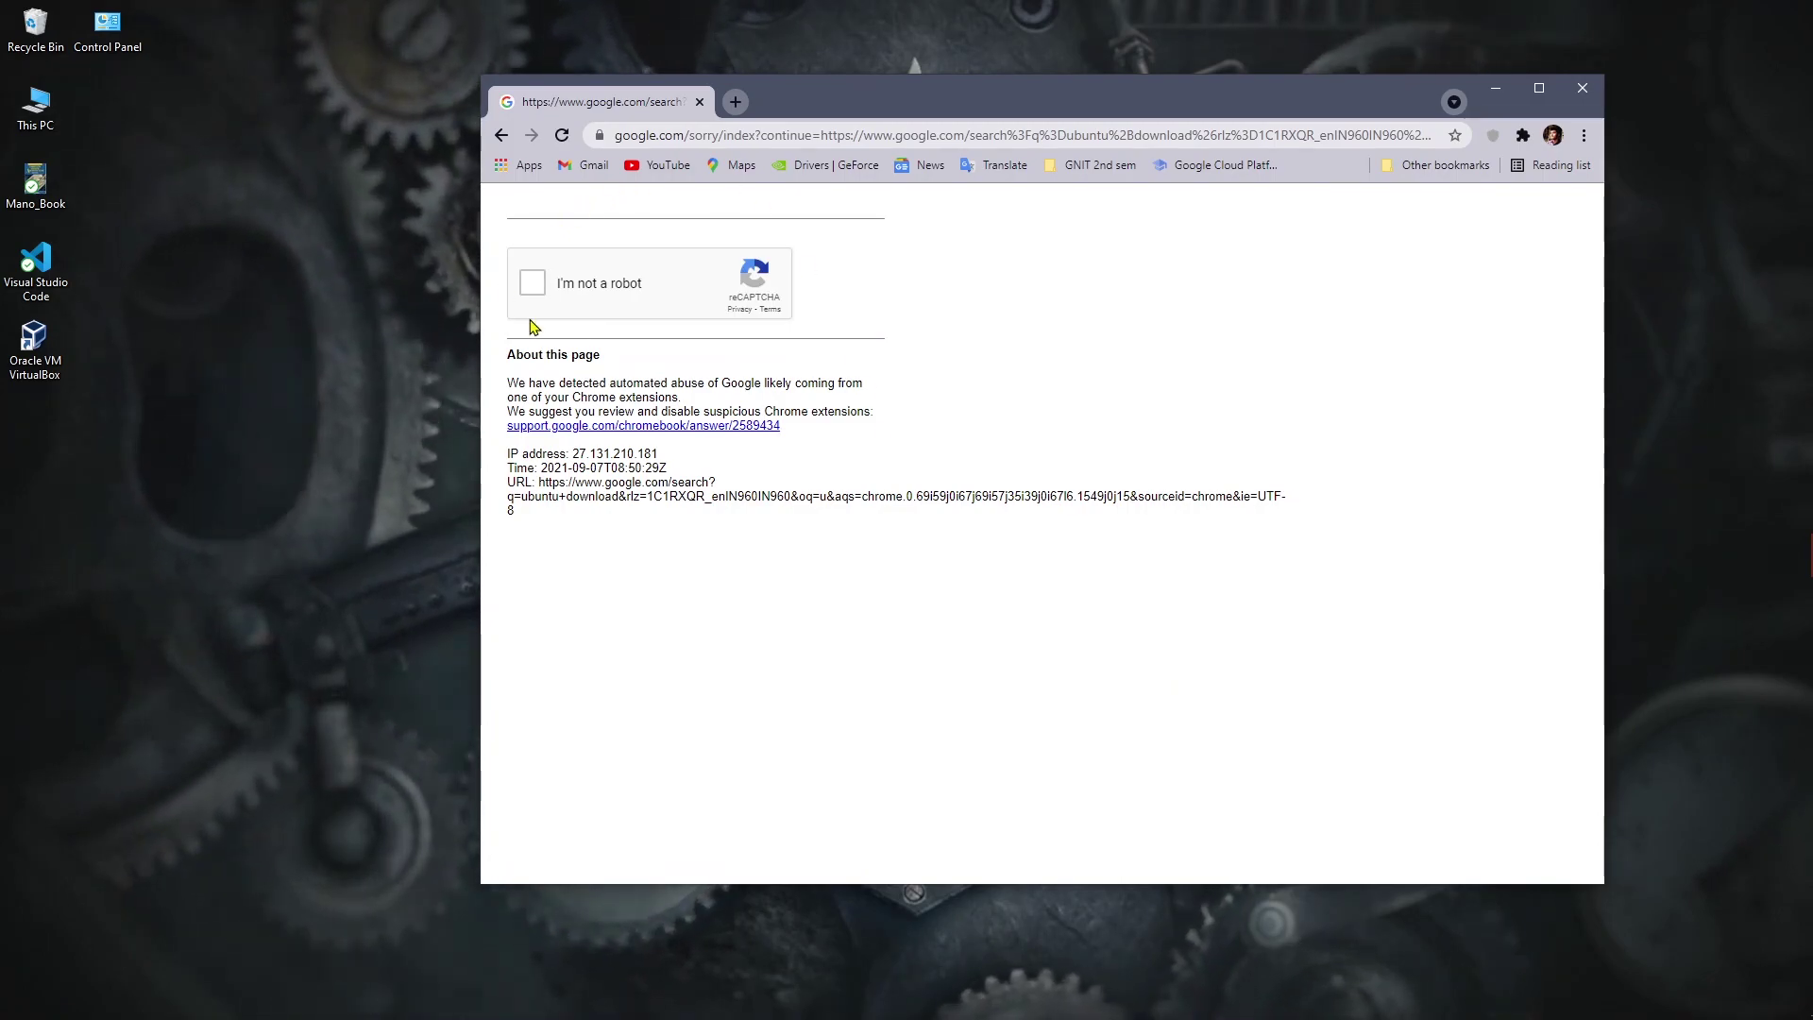
pyautogui.click(537, 288)
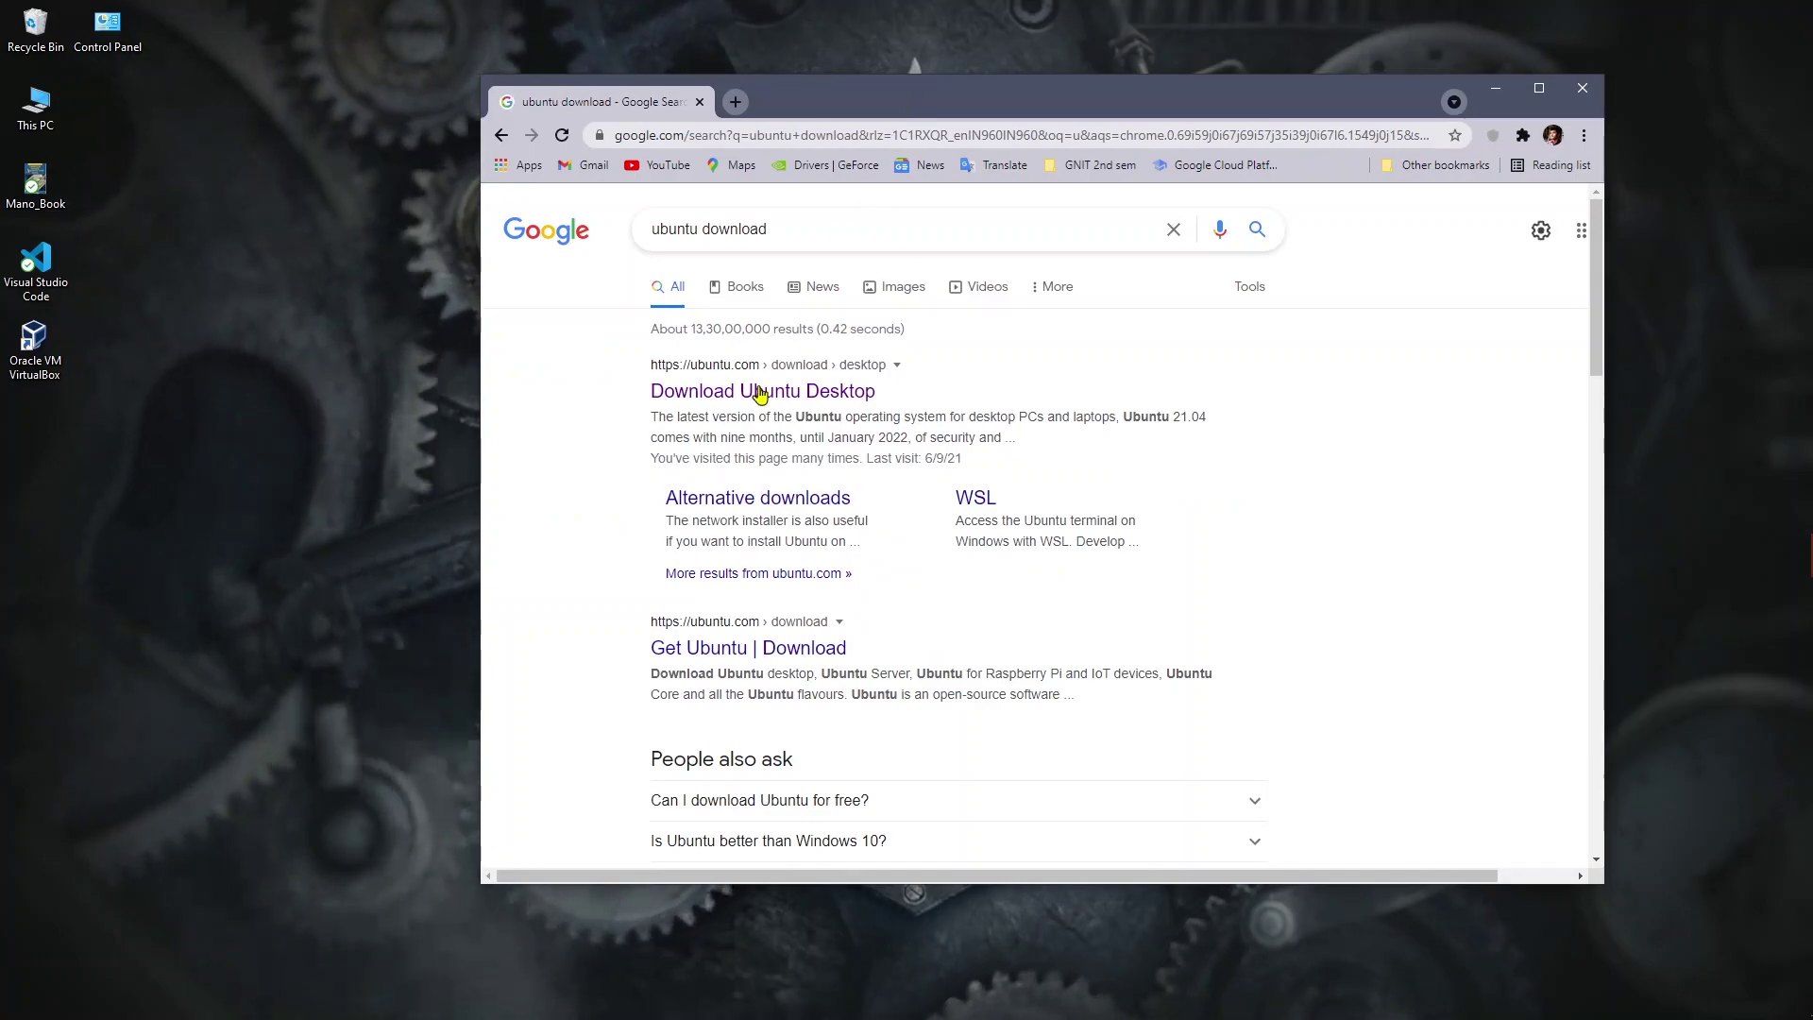
# Step: Open ubuntu.com's Download Ubuntu Desktop page and download the Ubuntu 20.04.3 LTS ISO
pyautogui.click(759, 392)
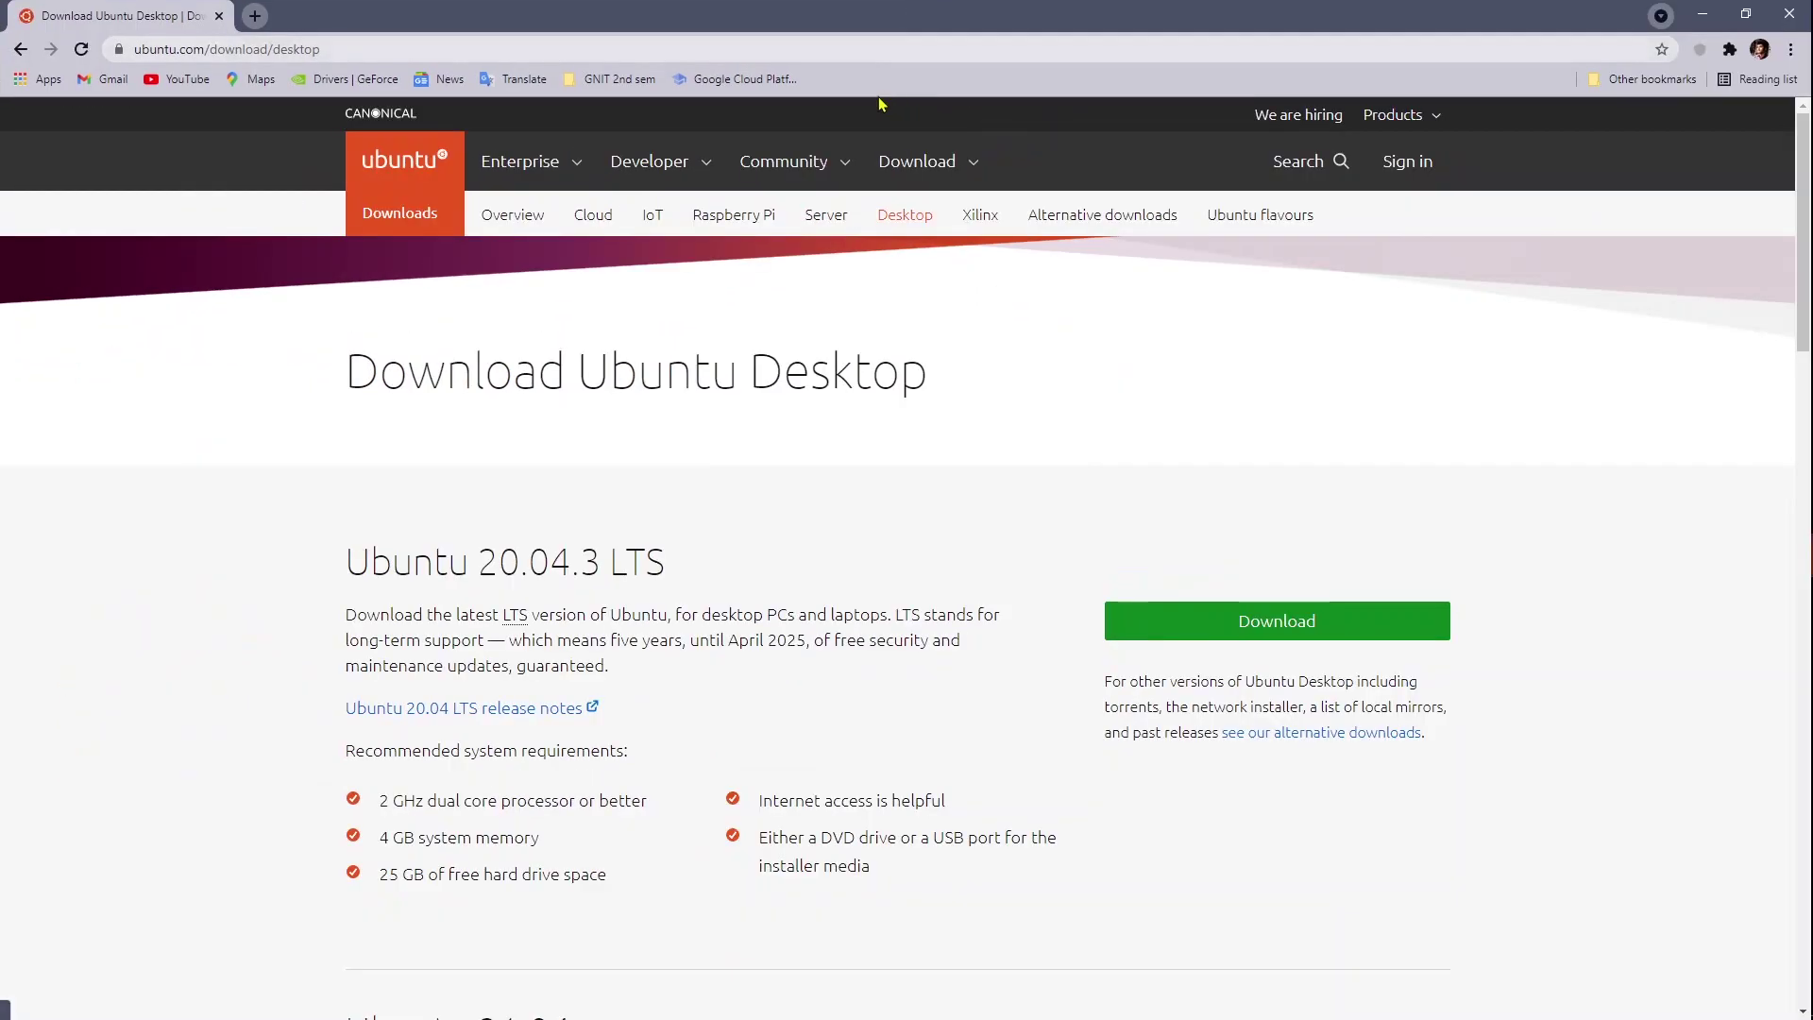
pyautogui.scroll(-2, 1086, 444)
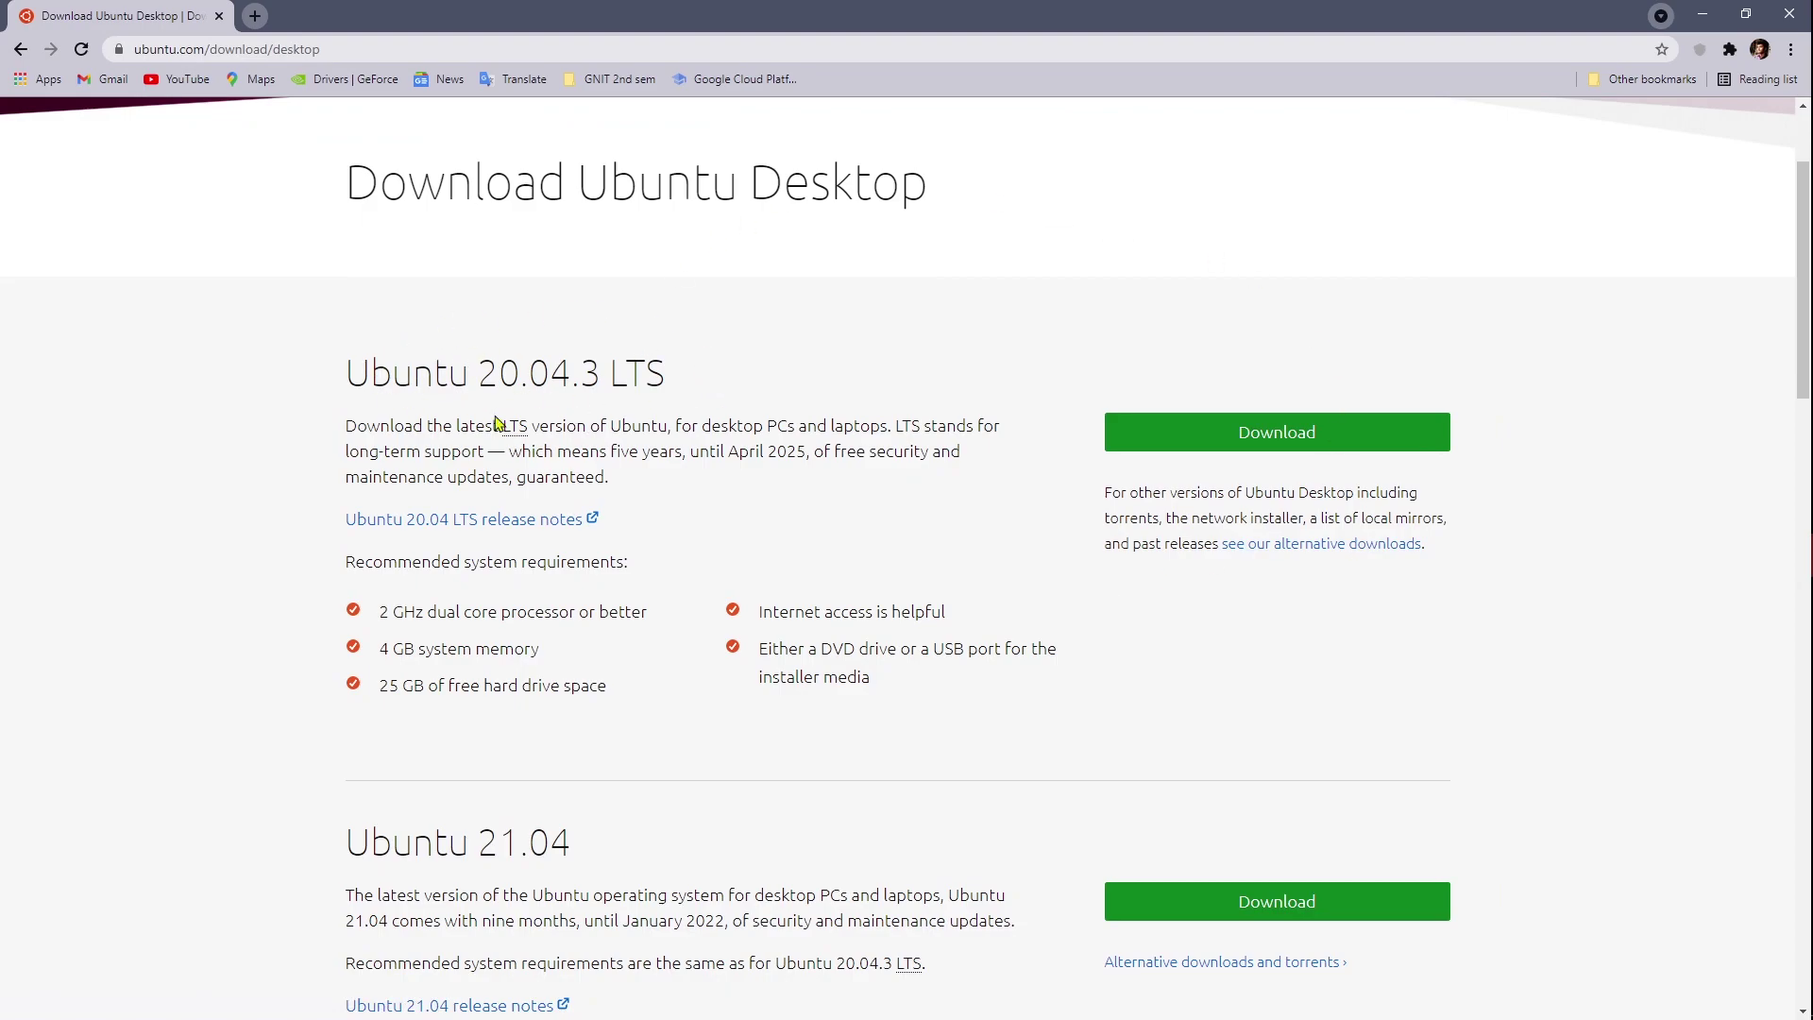
pyautogui.scroll(-4, 822, 444)
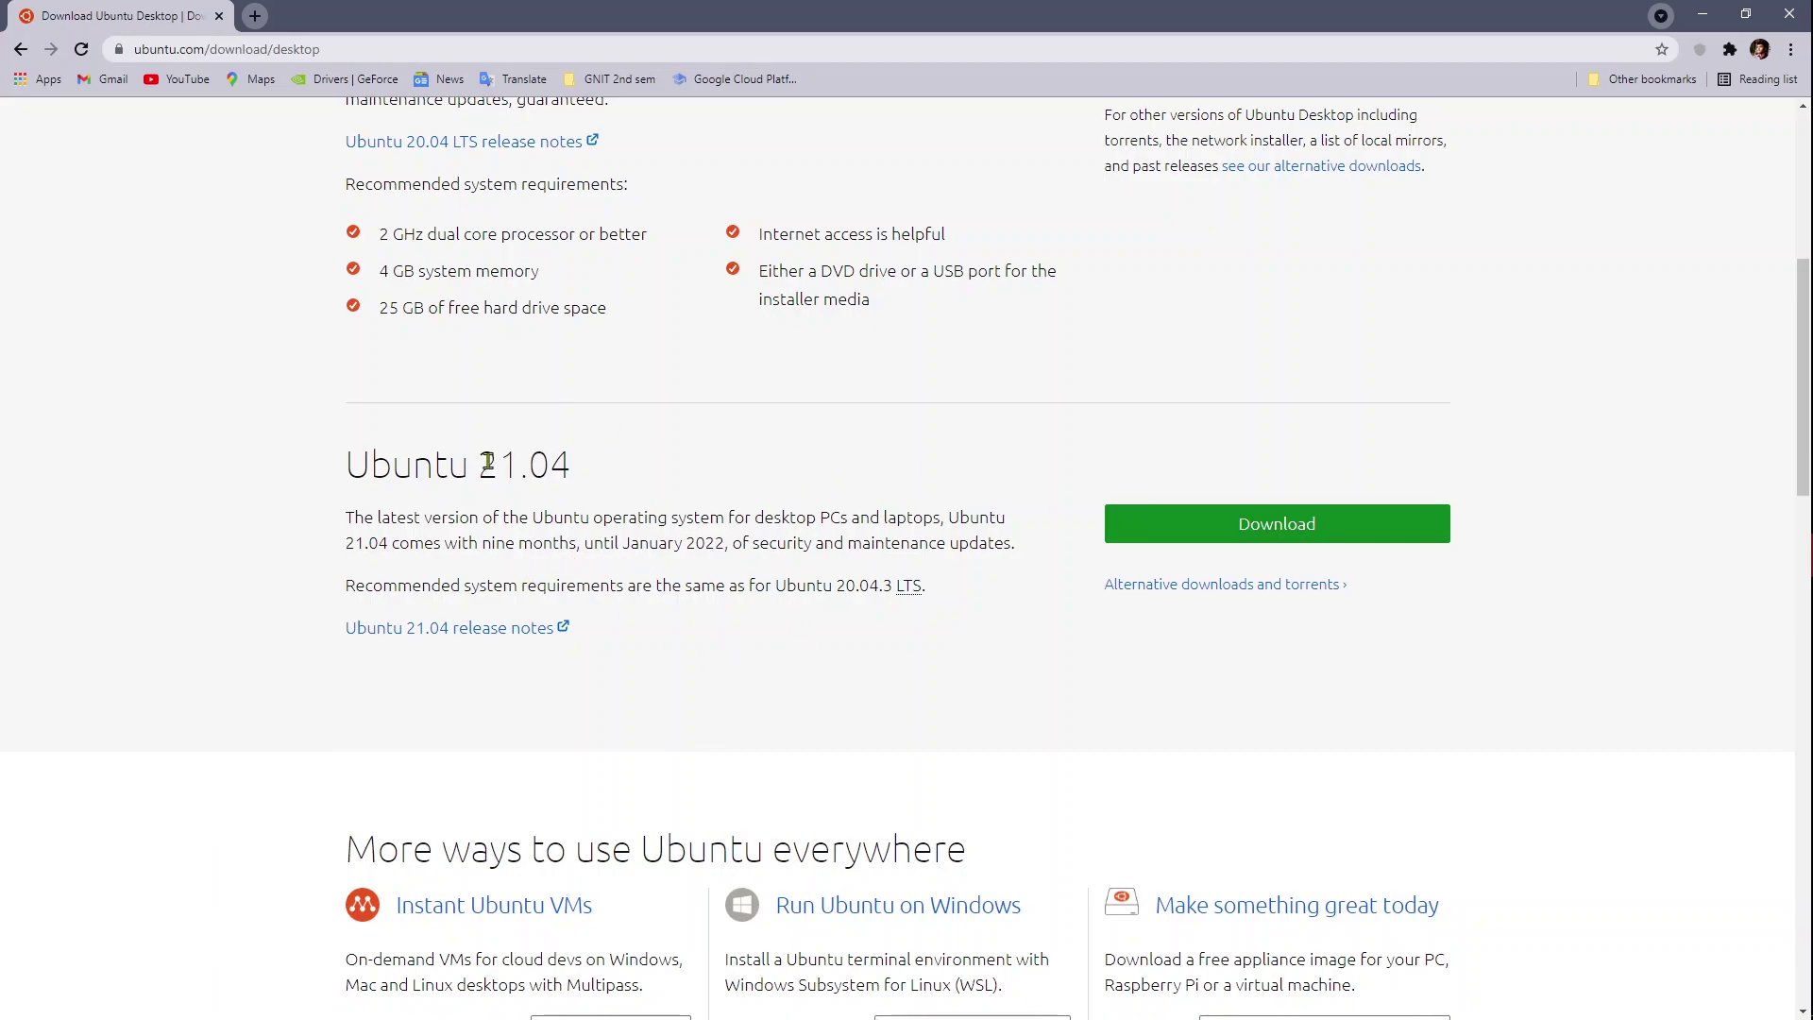
pyautogui.scroll(3, 1095, 465)
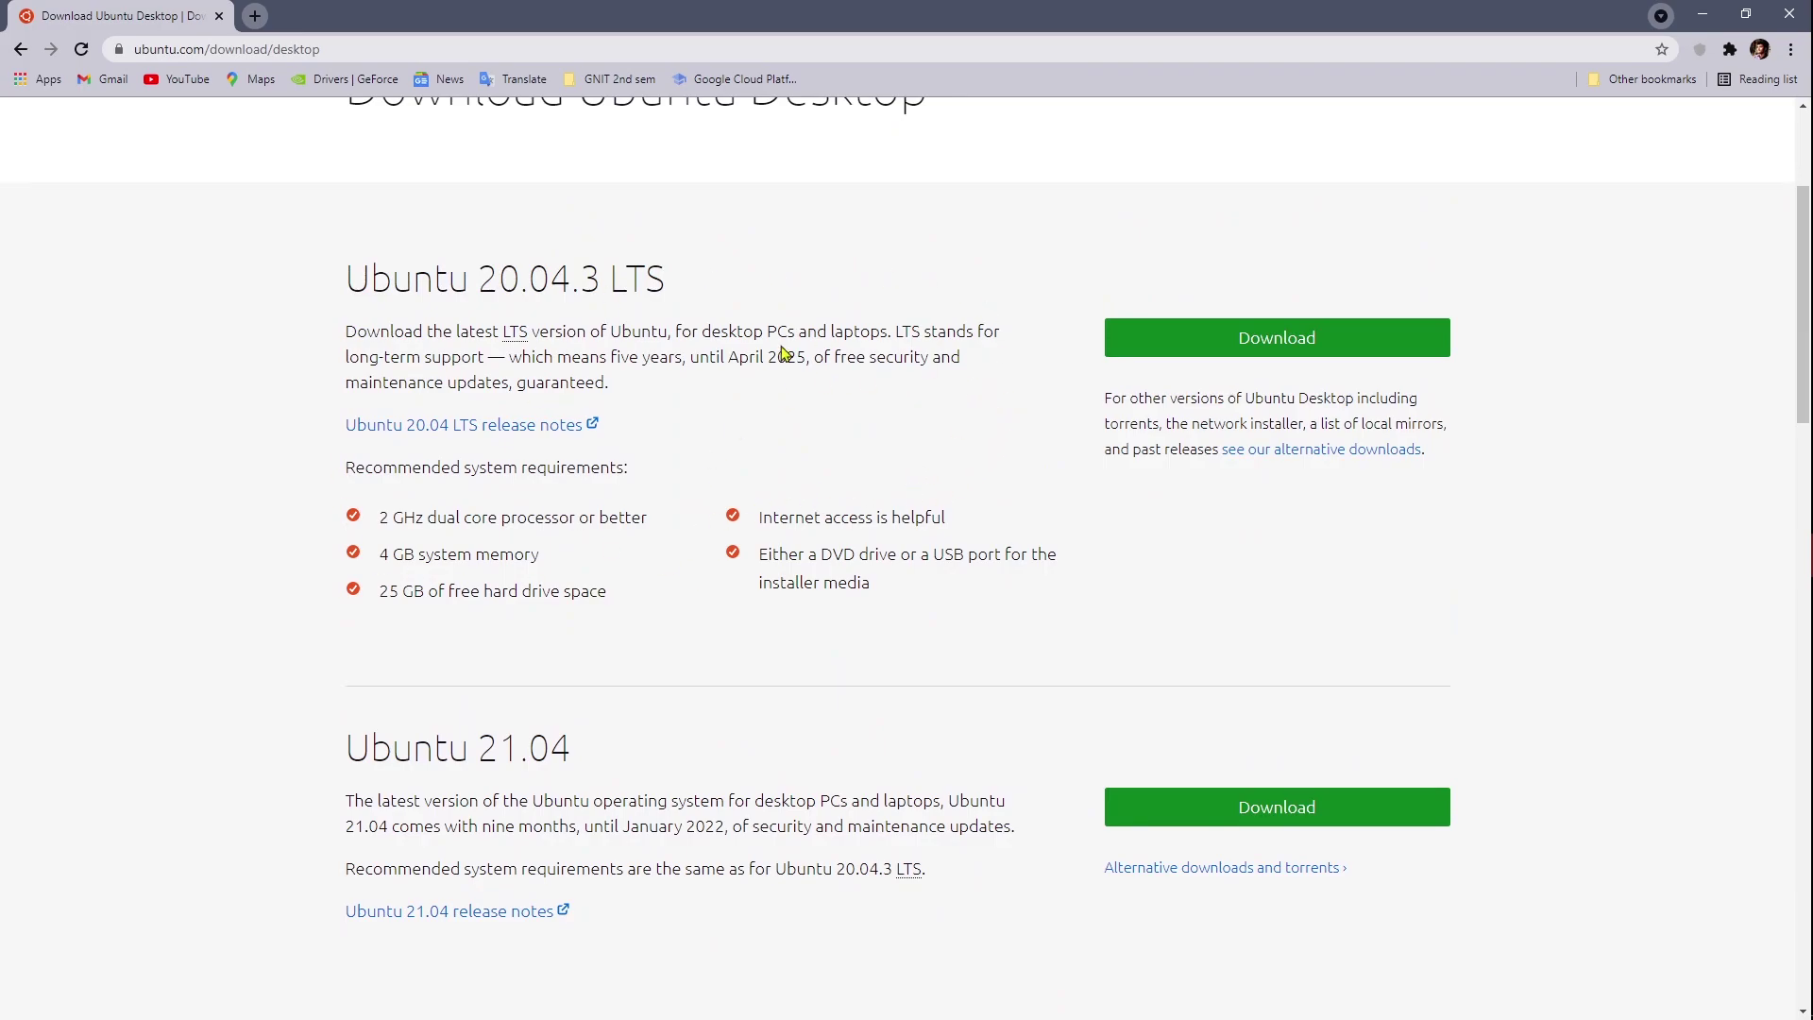
pyautogui.click(1238, 349)
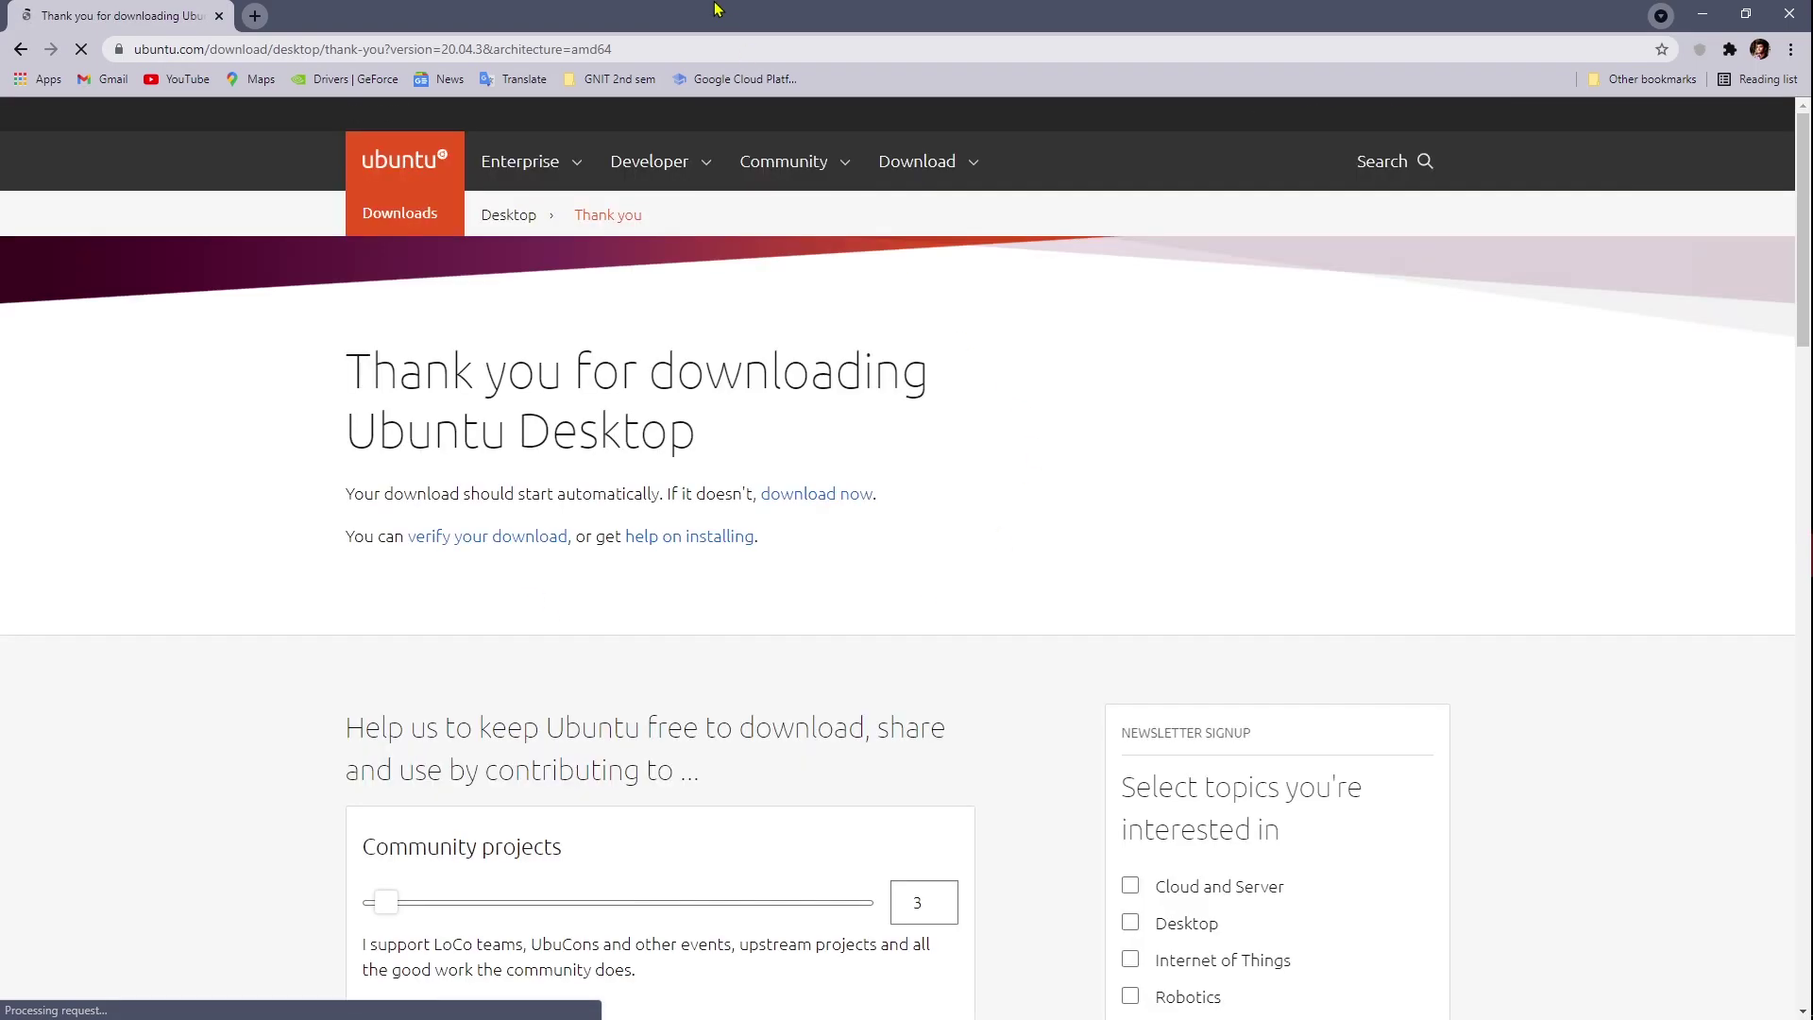
pyautogui.scroll(-1, 1084, 566)
pyautogui.scroll(-1, 1088, 562)
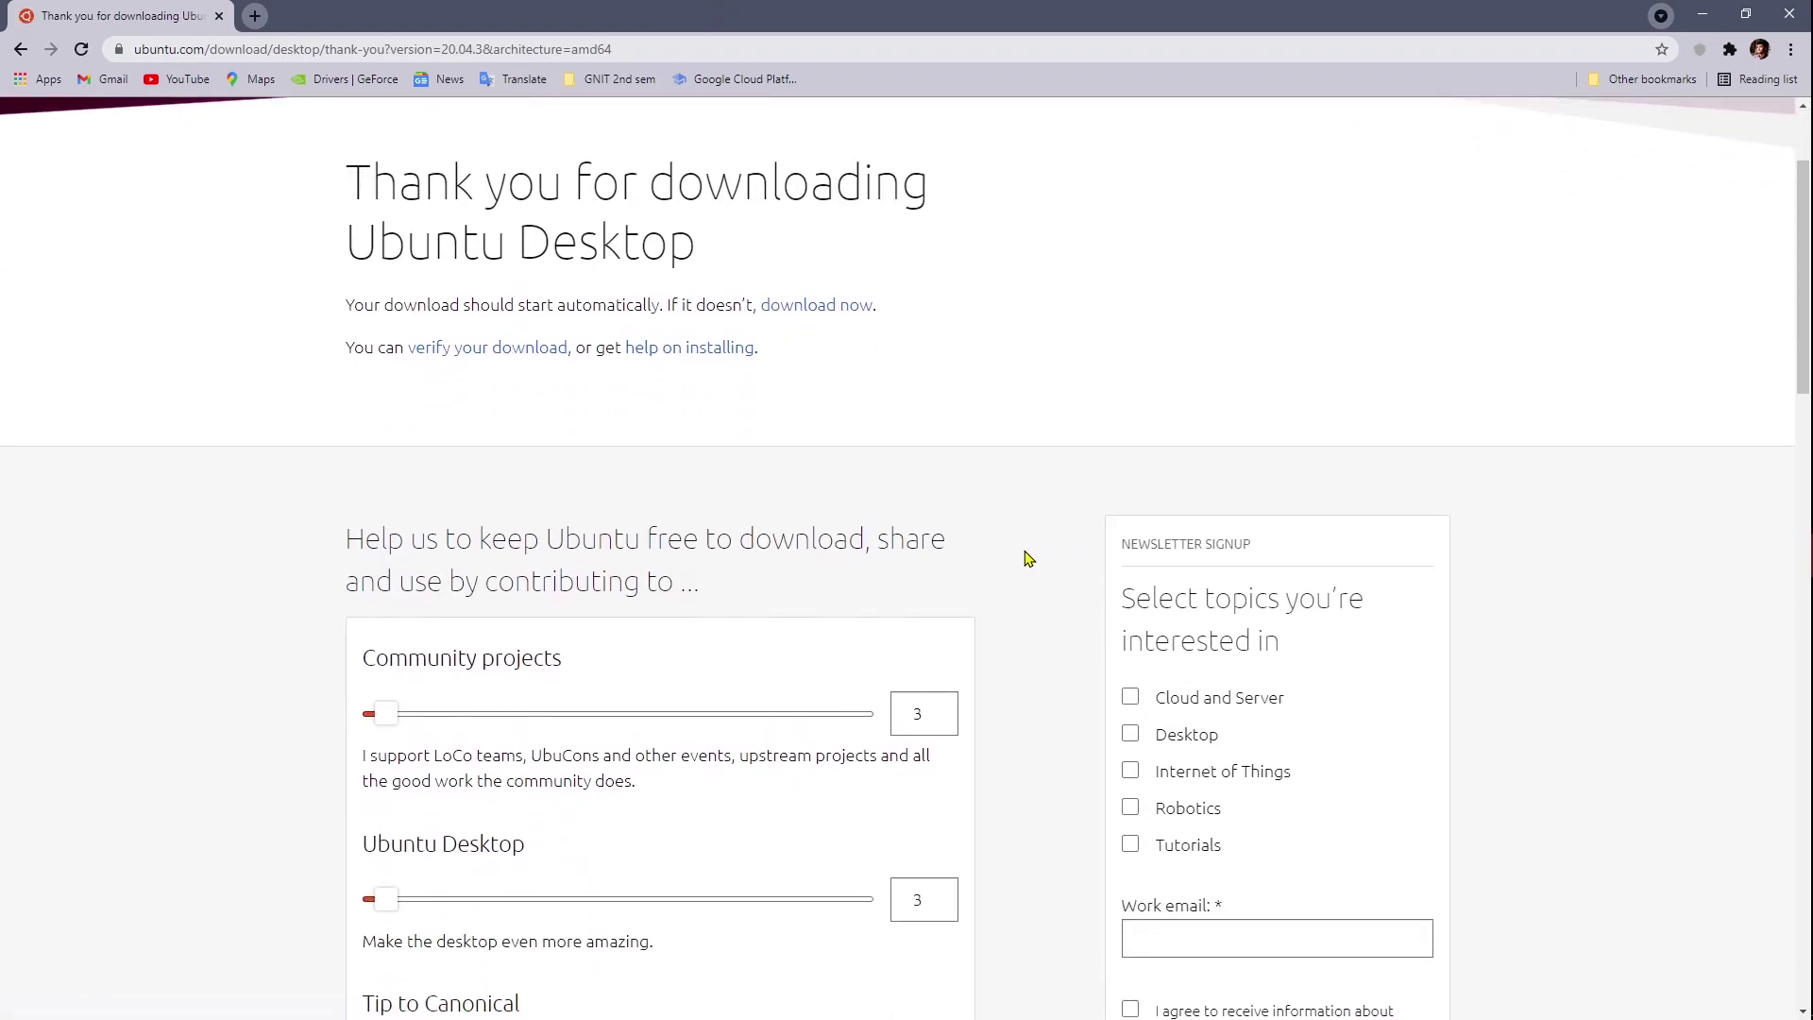
pyautogui.scroll(2, 1050, 727)
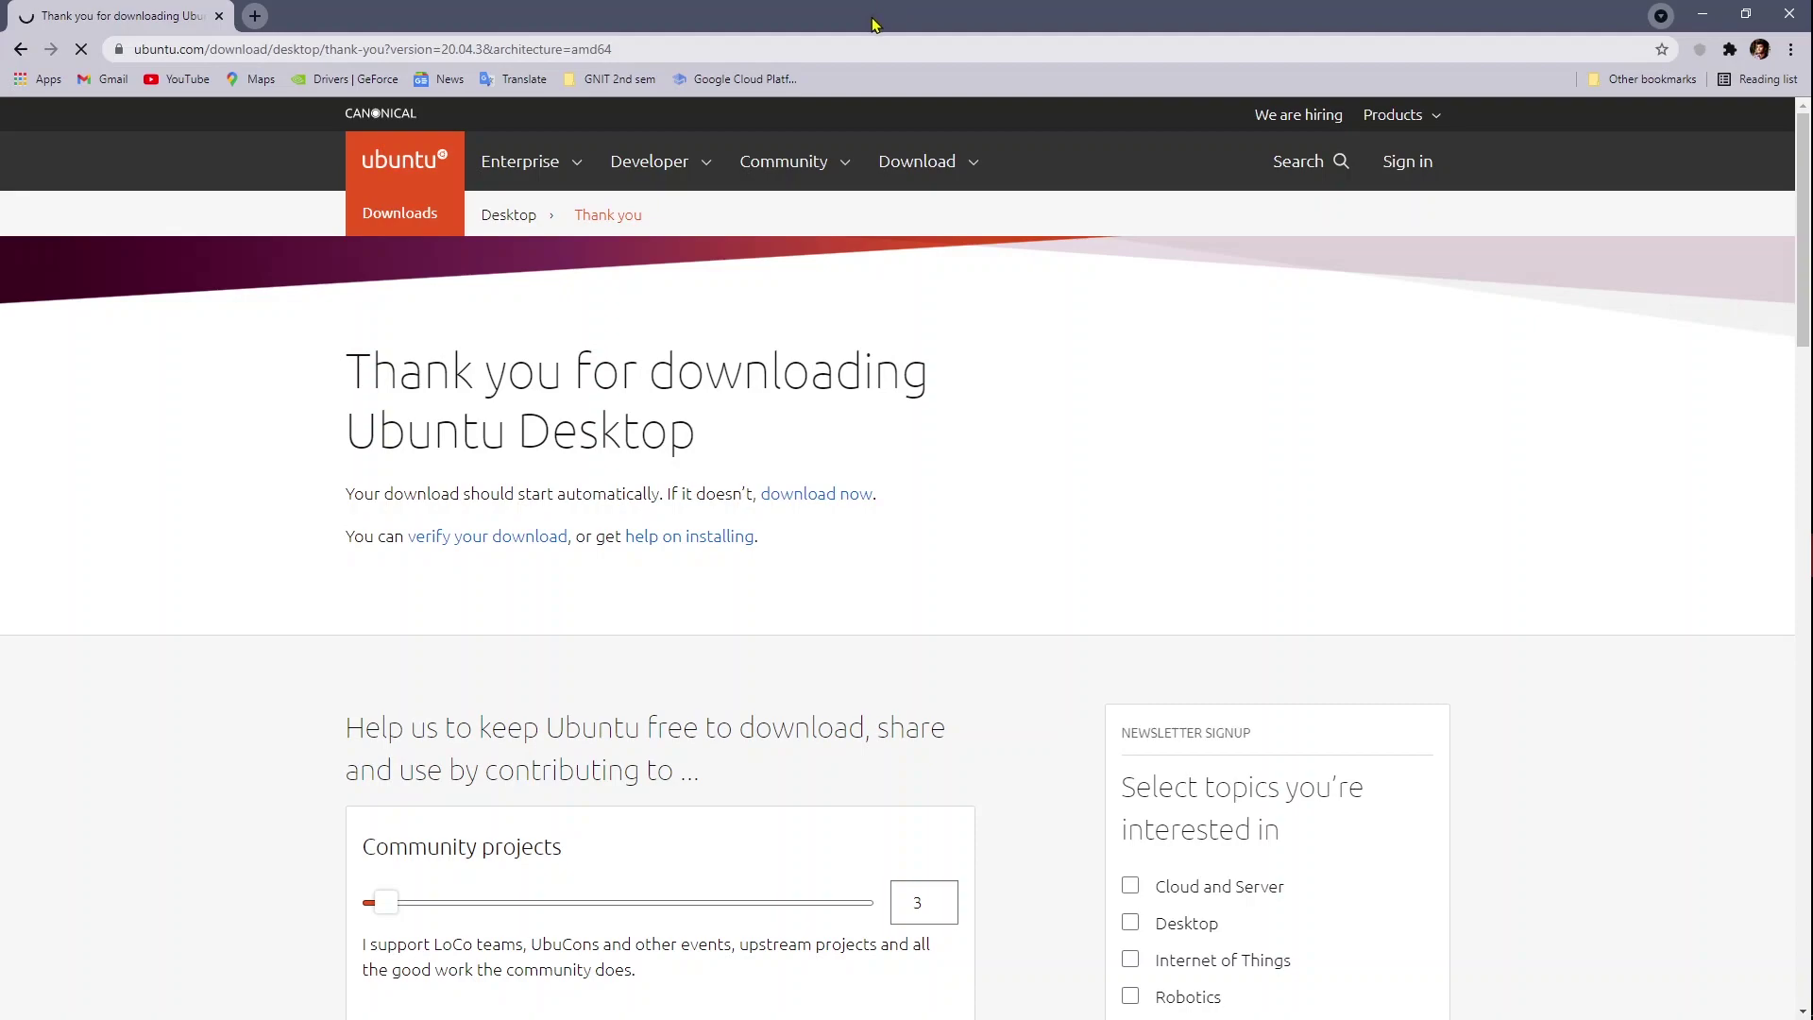
pyautogui.doubleClick(872, 26)
pyautogui.doubleClick(879, 74)
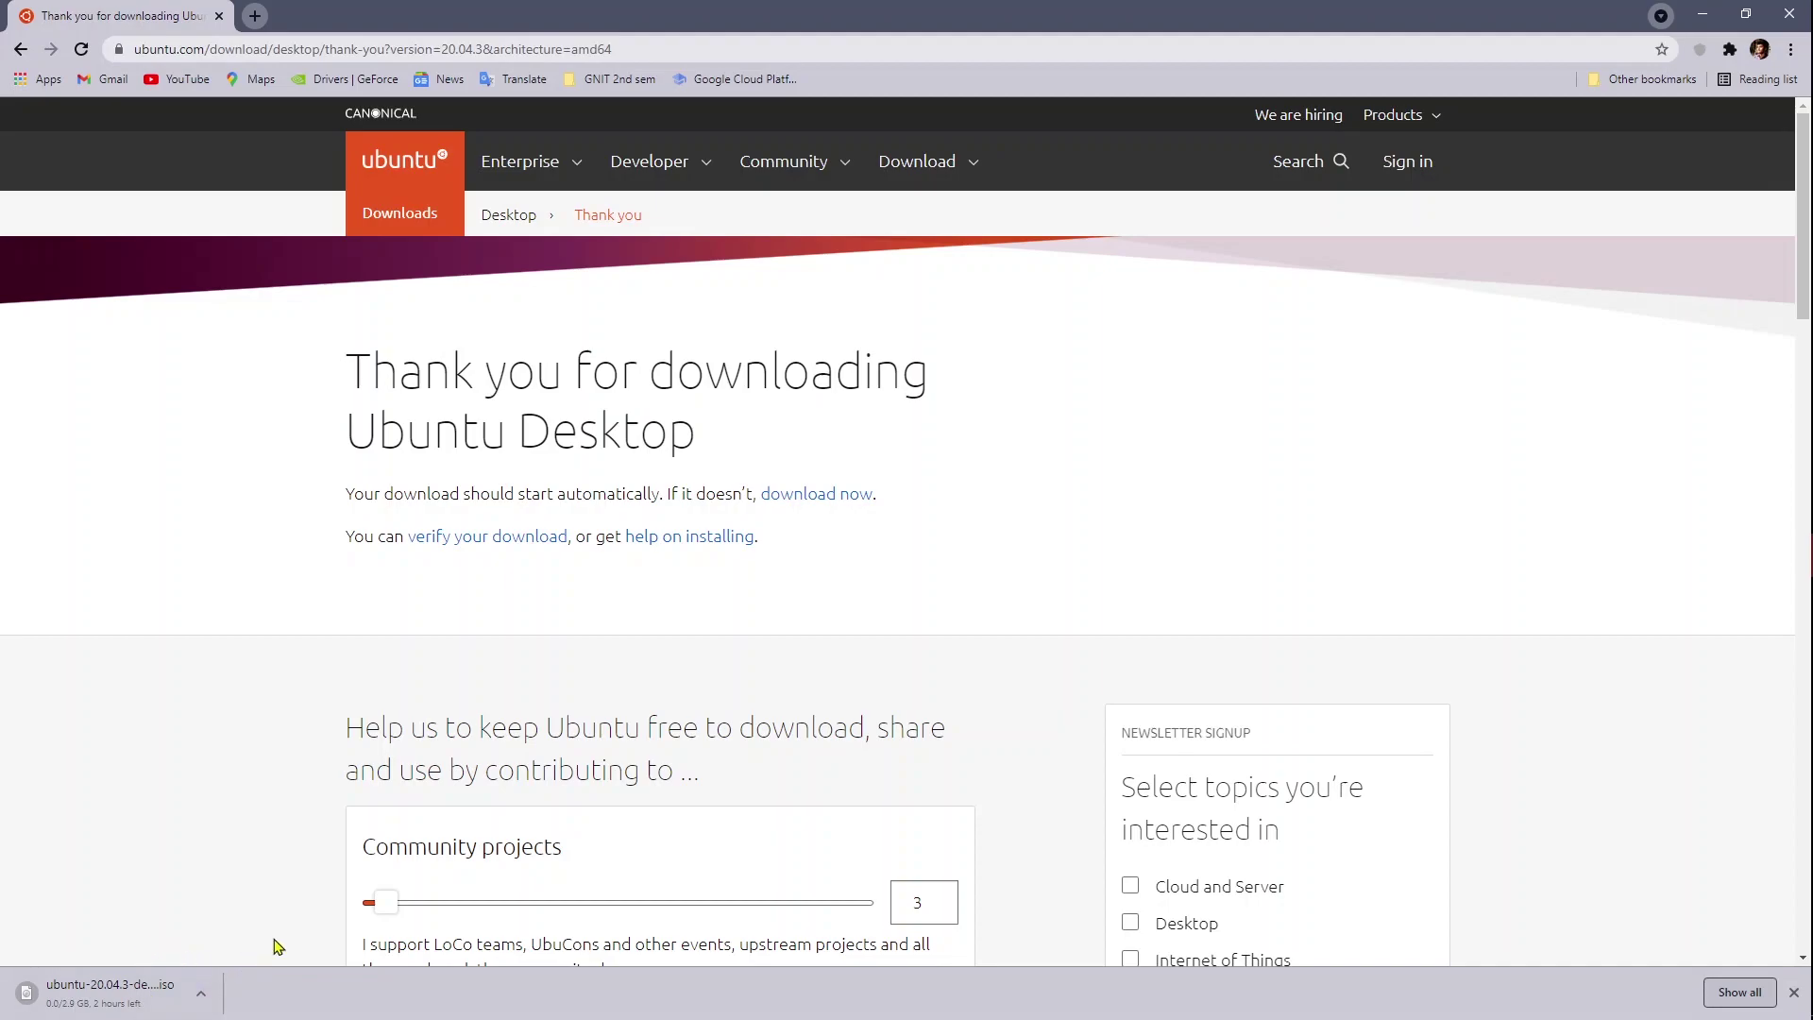
# Step: Restore the browser, open a new tab and maximize the window again
pyautogui.doubleClick(788, 21)
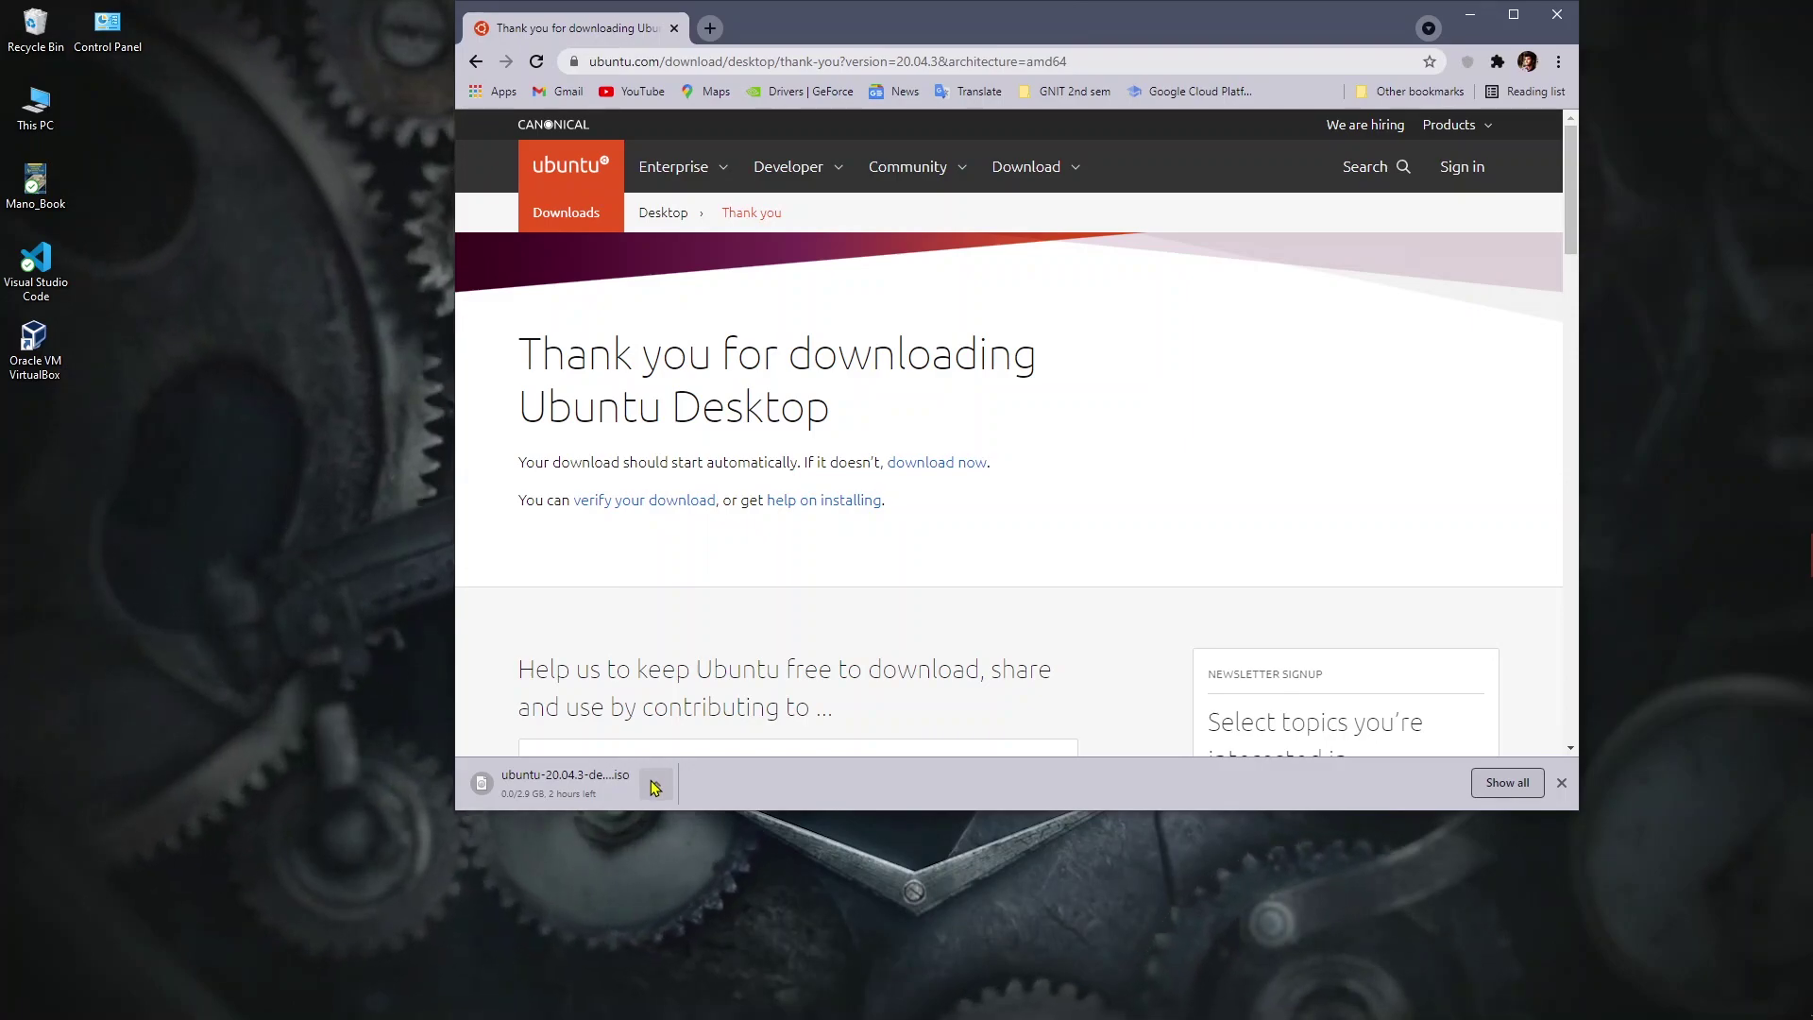
pyautogui.click(709, 27)
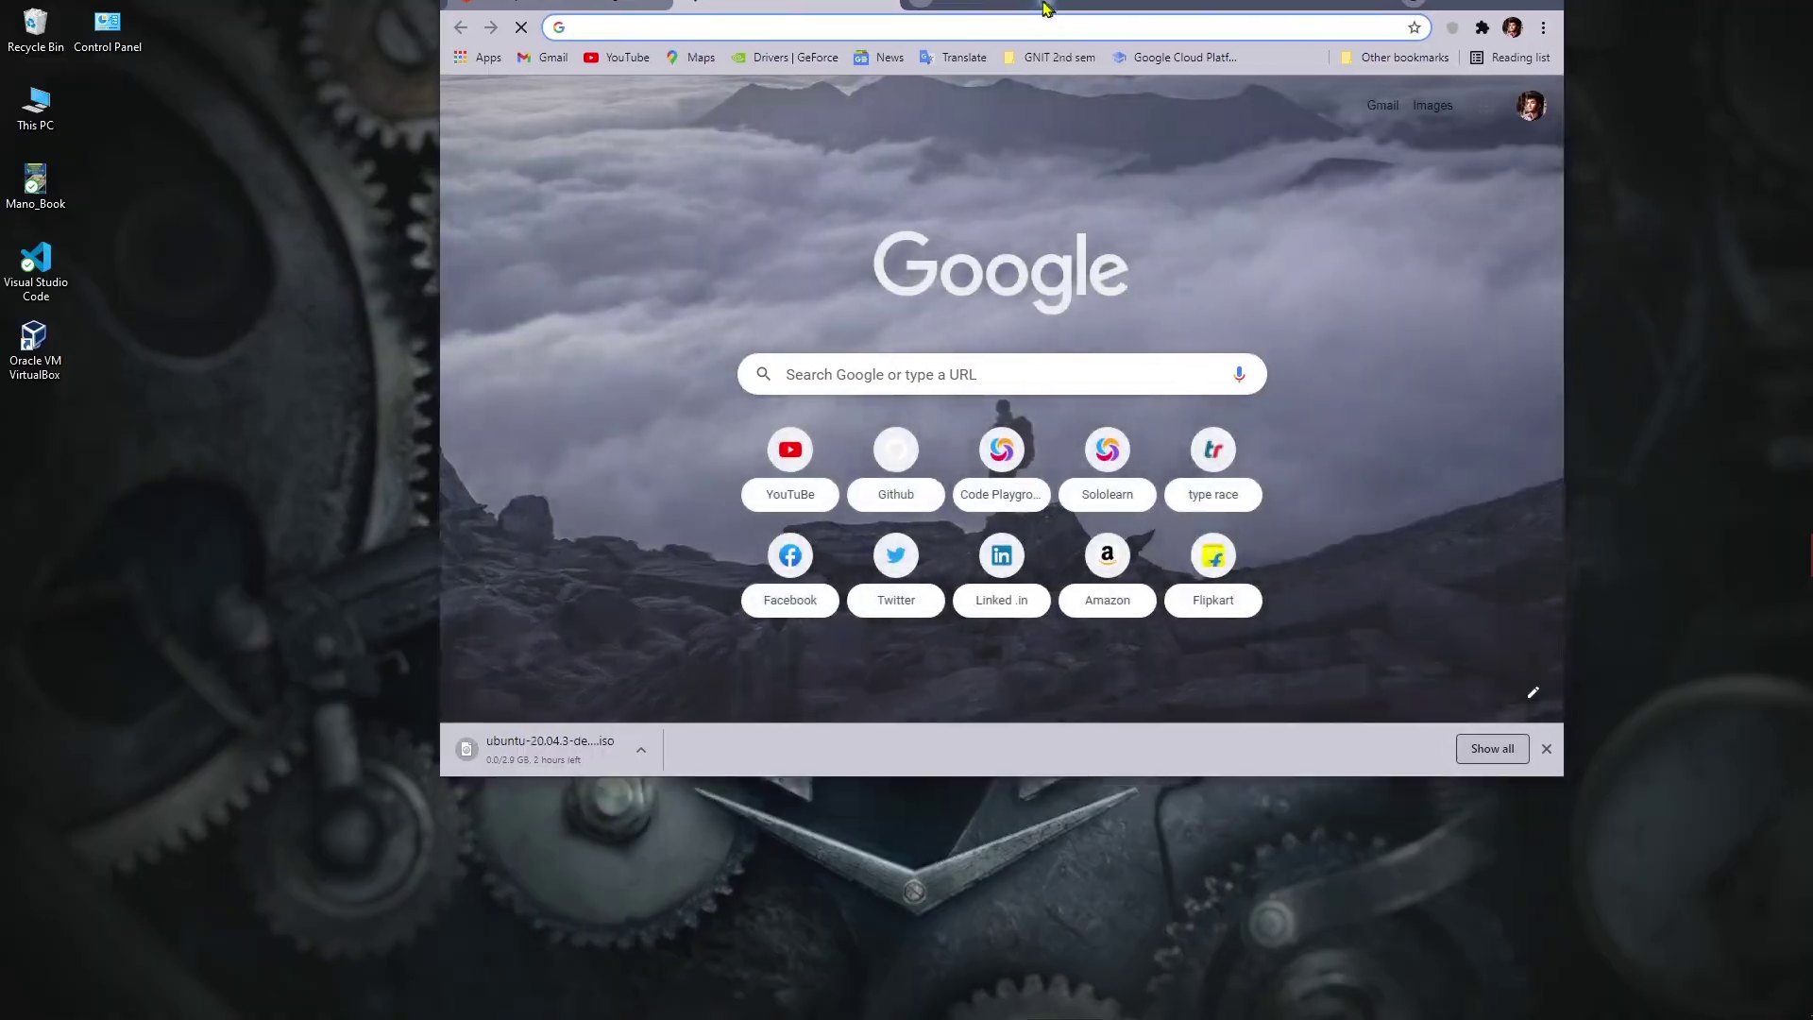
pyautogui.doubleClick(1032, 17)
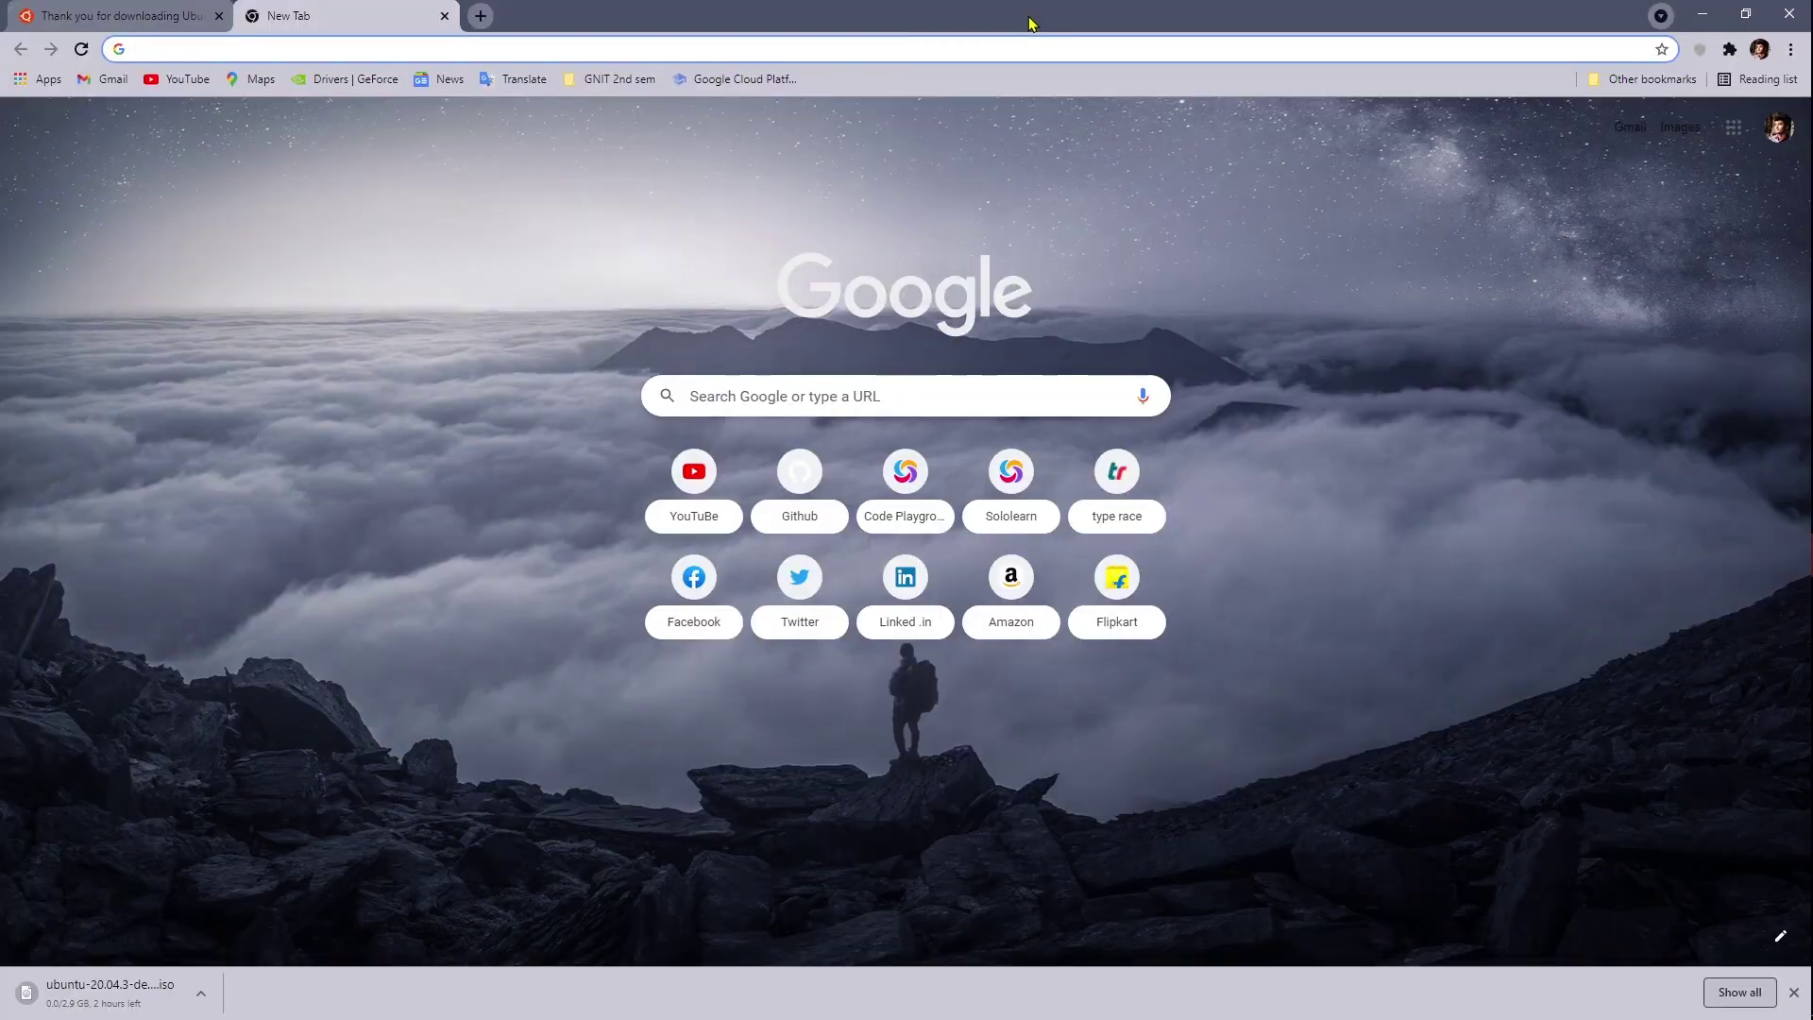
# Step: Copy the Ubuntu ISO link address from Chrome's Downloads page and shrink the browser window
pyautogui.hotkey('ctrl', 'j')
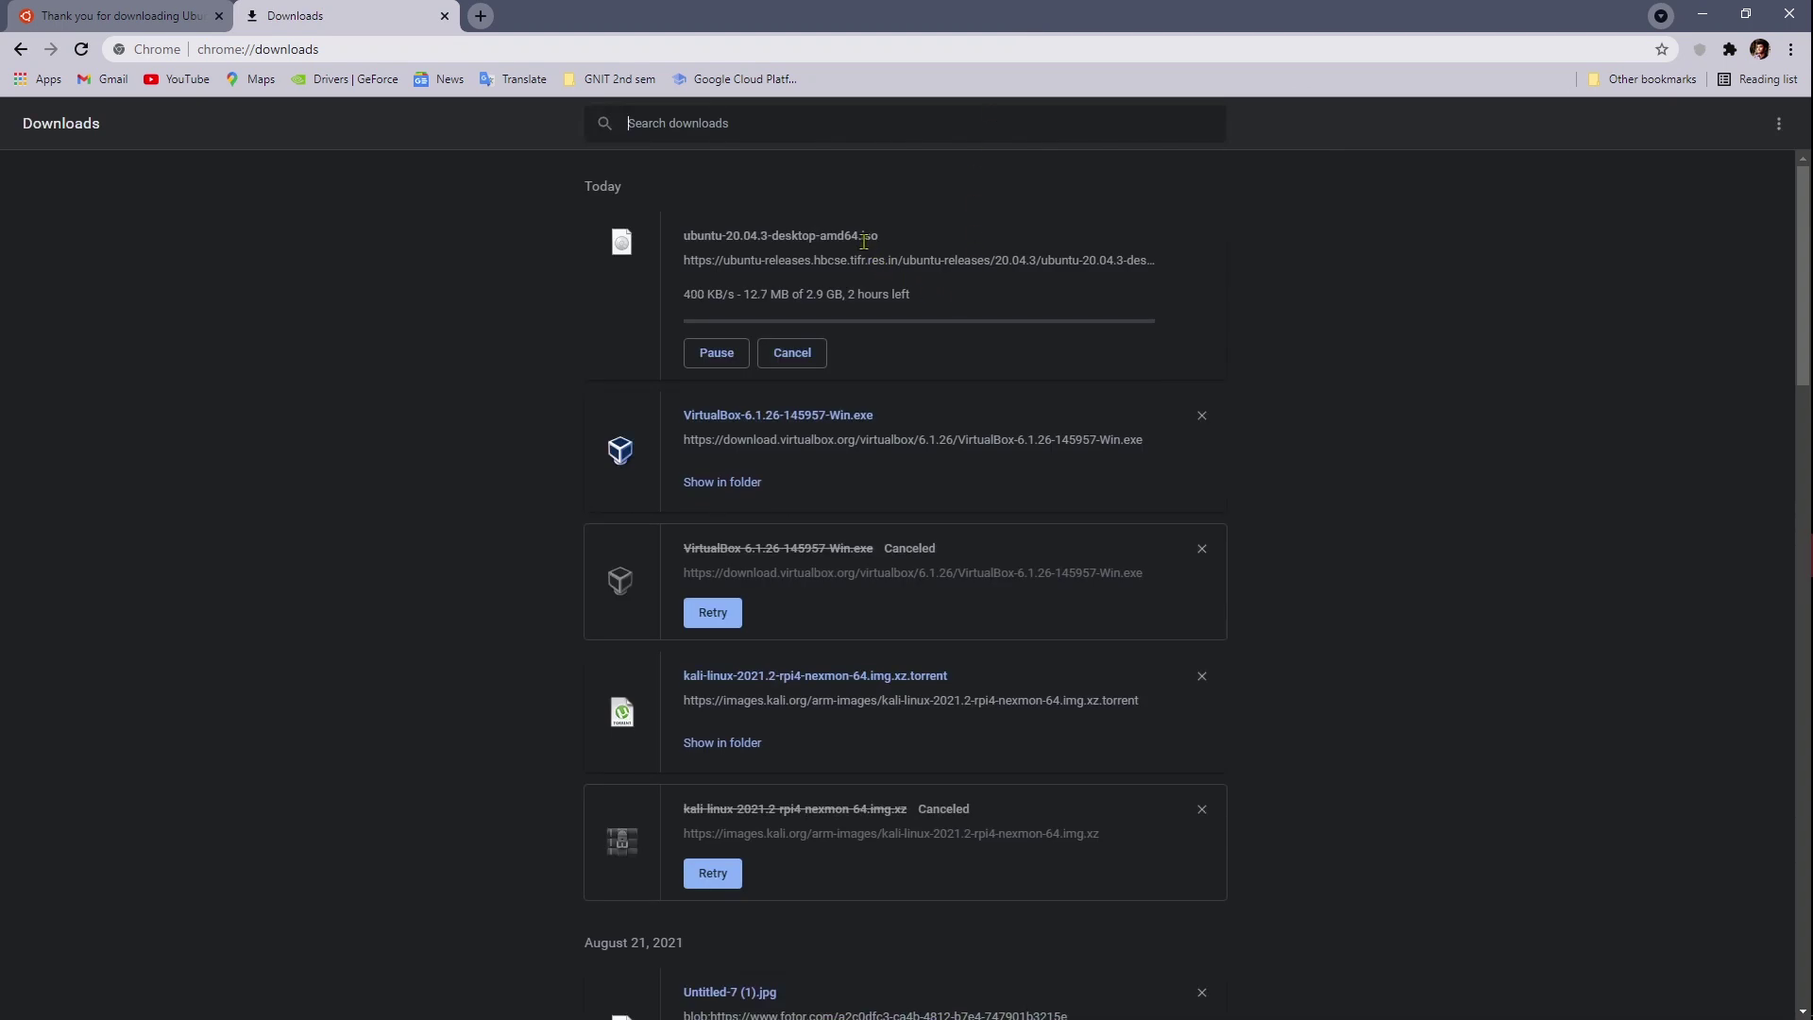
pyautogui.rightClick(789, 261)
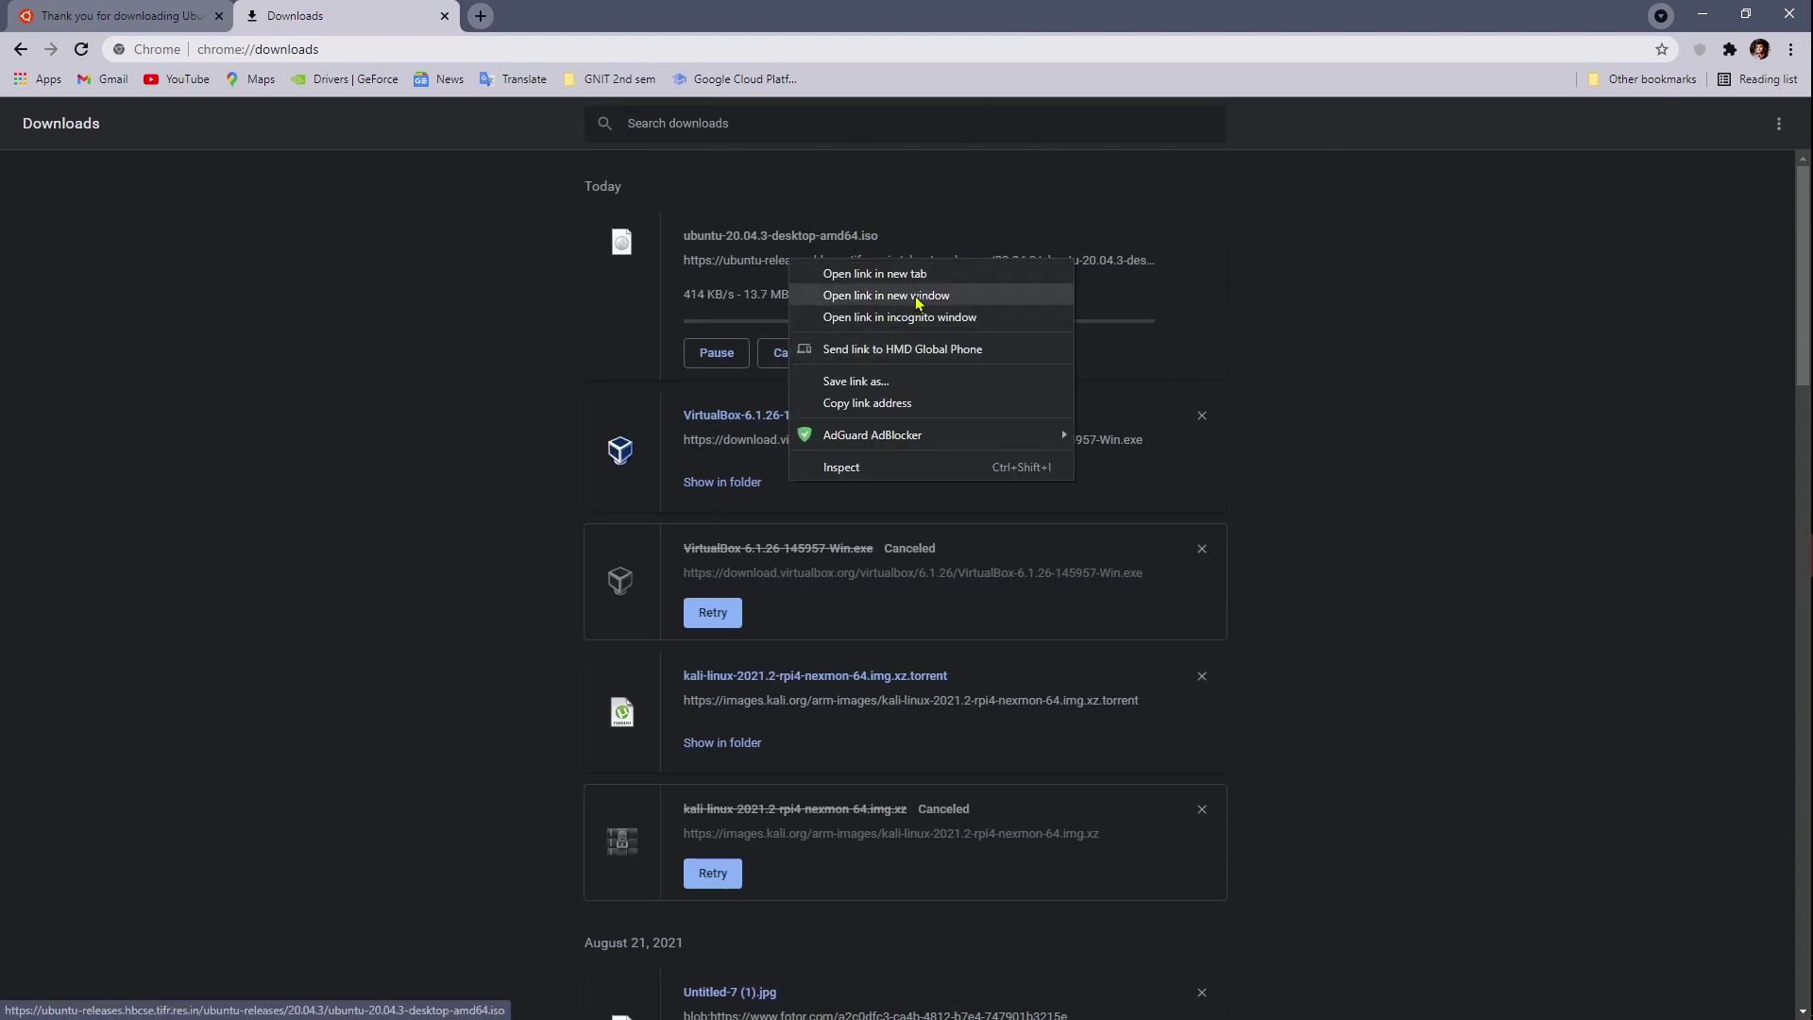
pyautogui.click(876, 404)
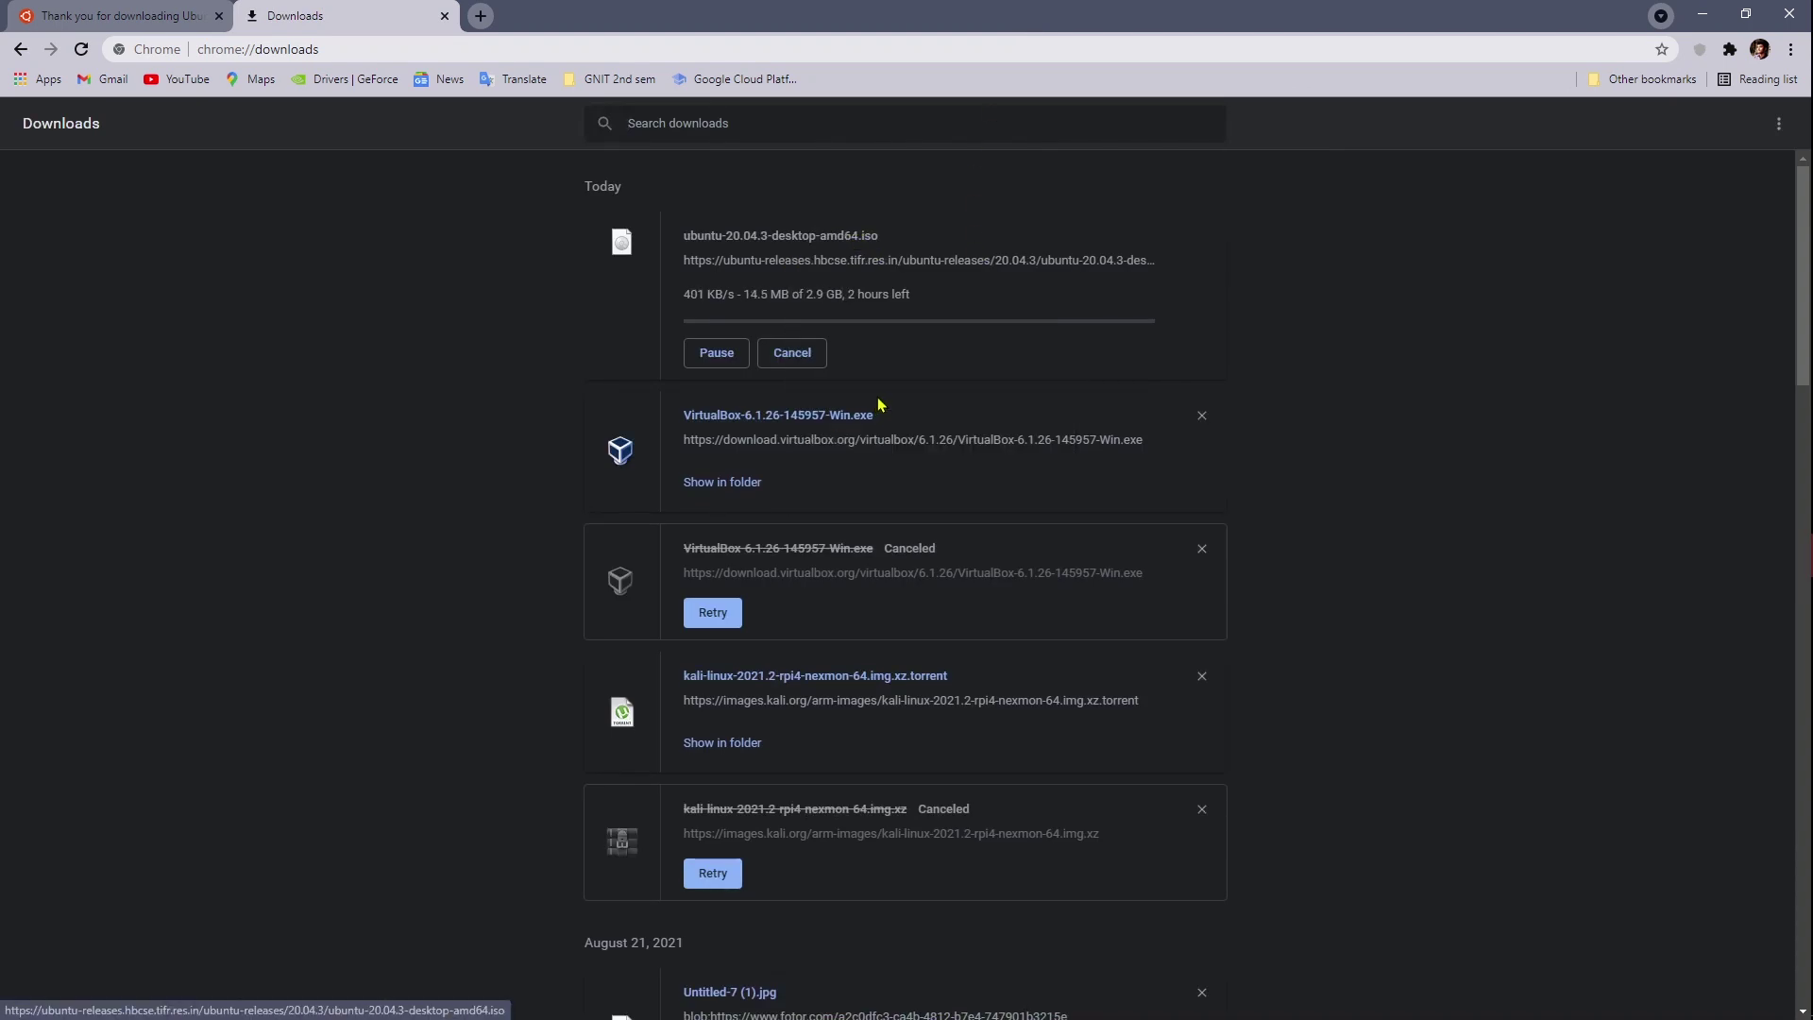
pyautogui.doubleClick(965, 21)
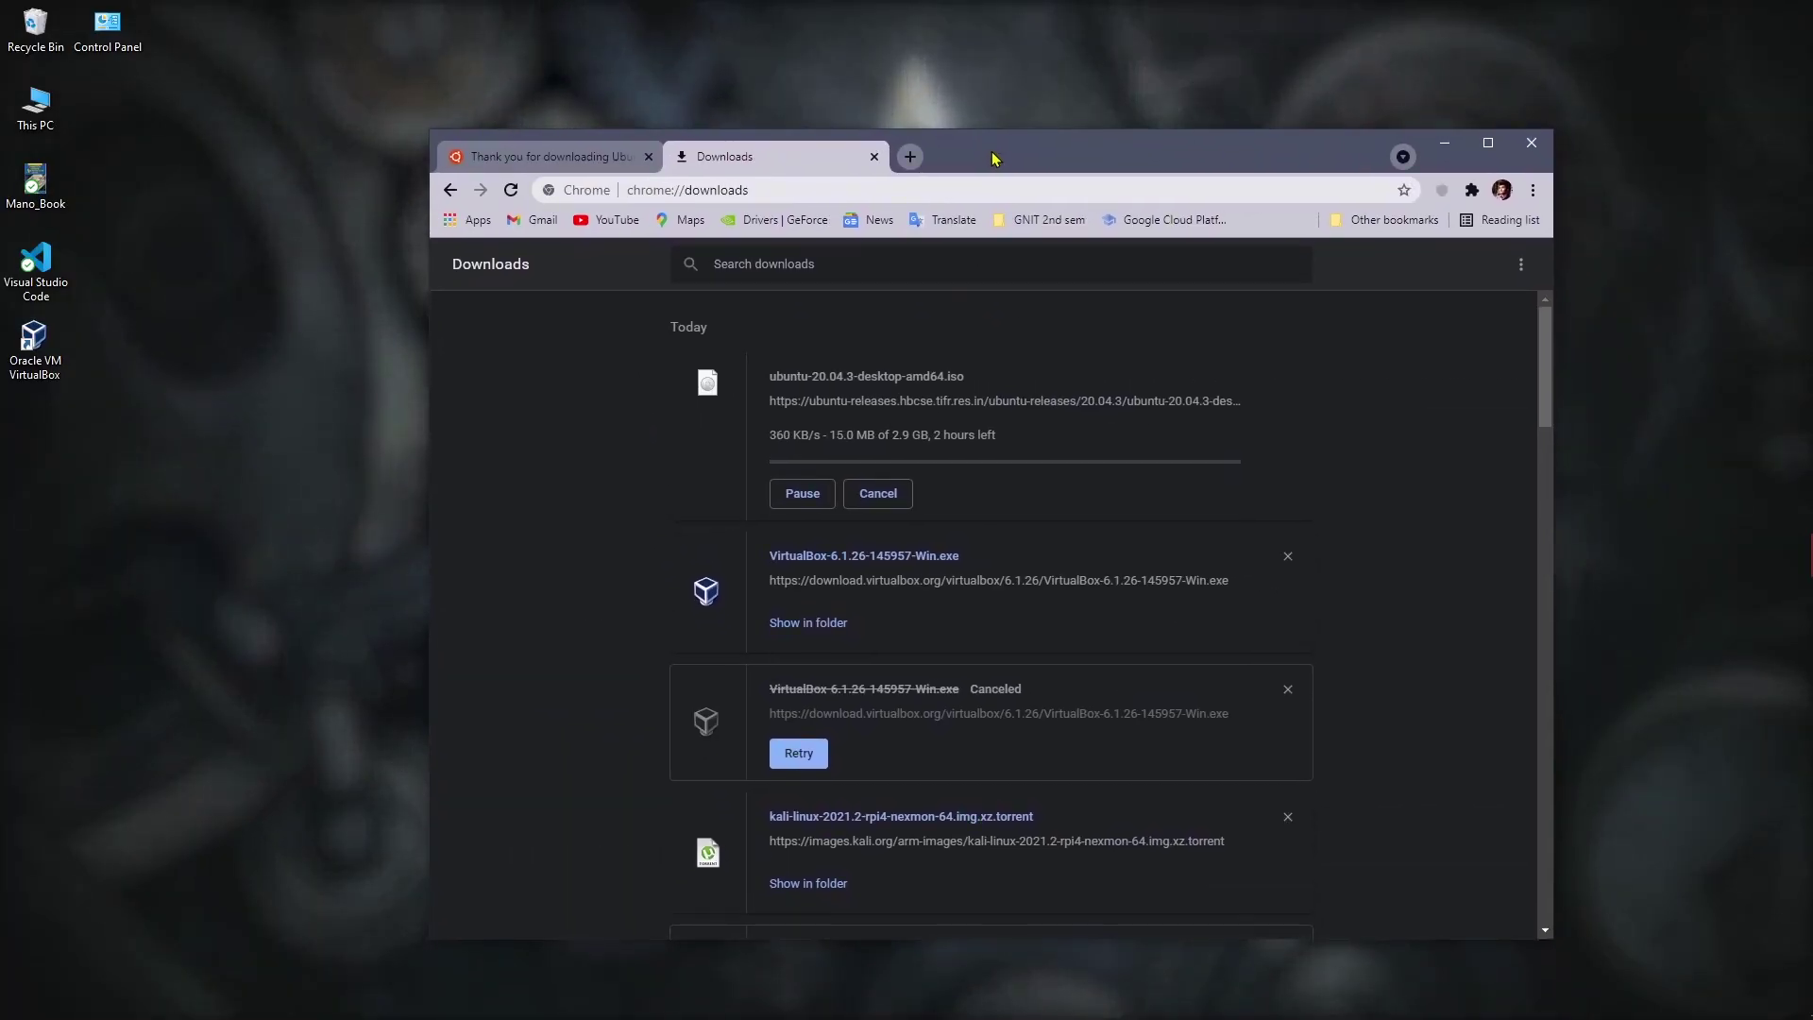
pyautogui.press('super')
# Step: Start downloading ubuntu-20.04.3-desktop-amd64.iso in Internet Download Manager from the copied URL
pyautogui.write('Internet Download Manager')
pyautogui.press('Return')
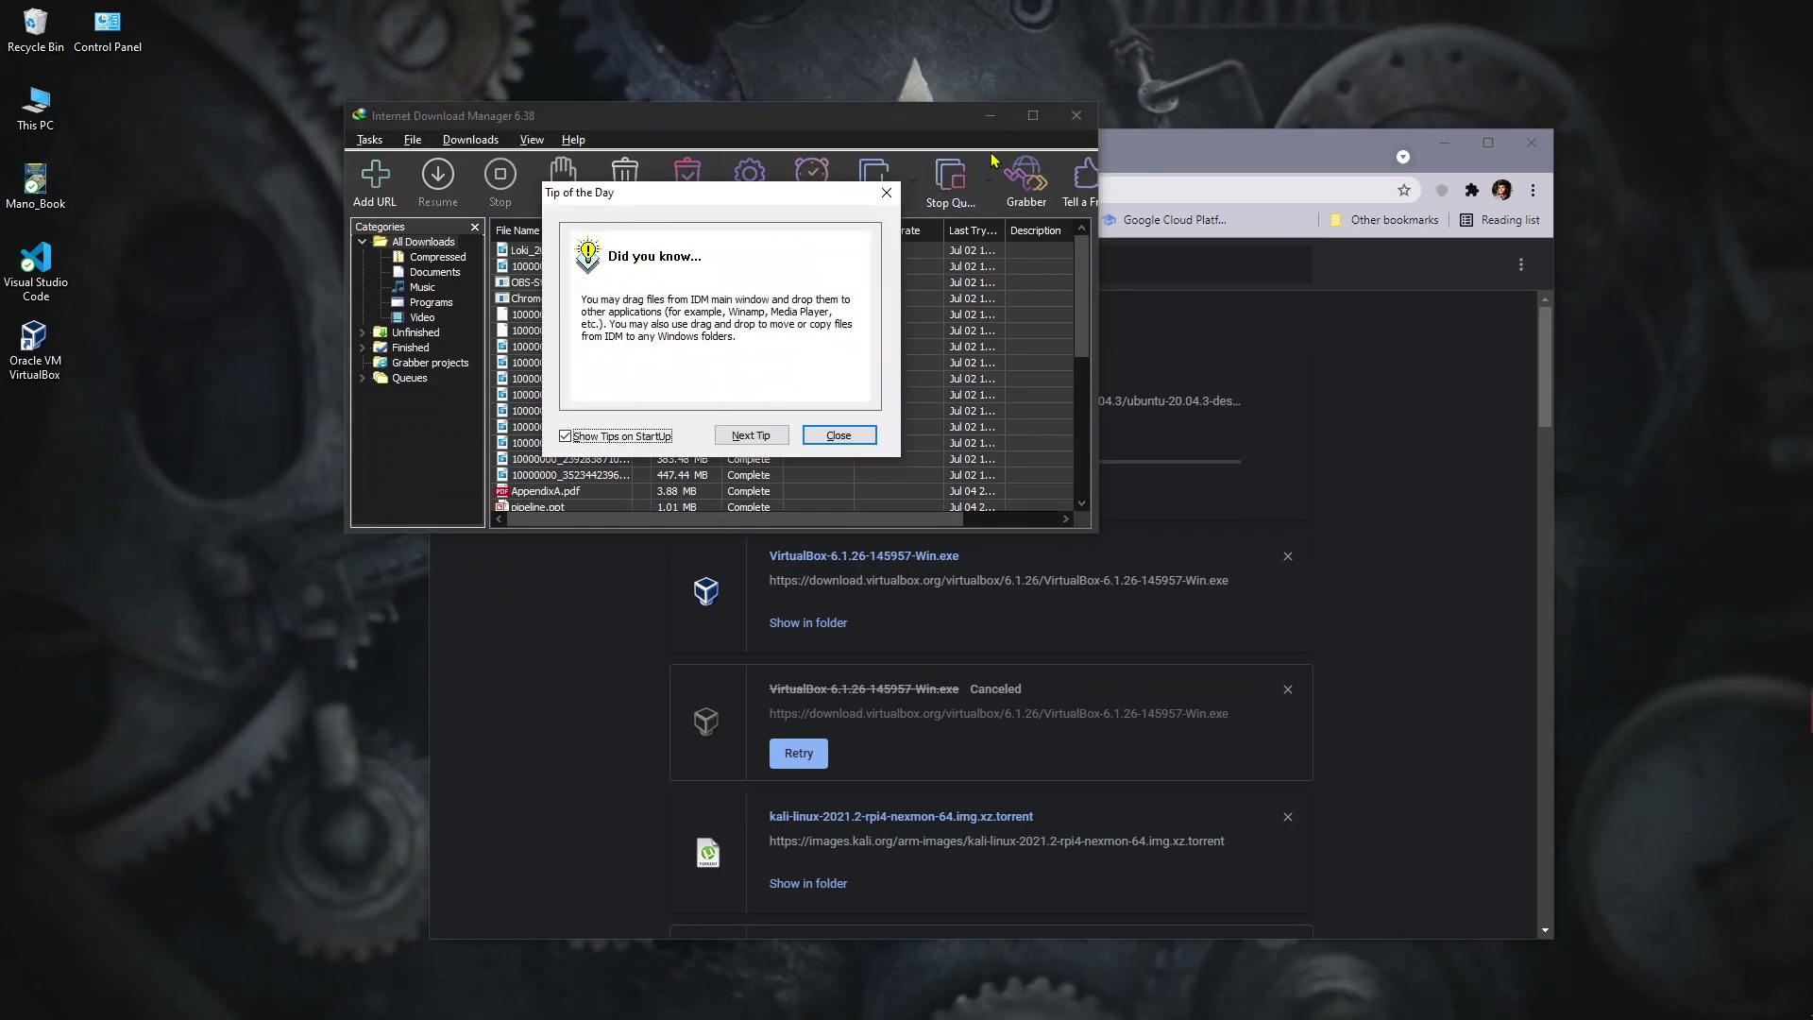
pyautogui.click(828, 435)
pyautogui.click(374, 196)
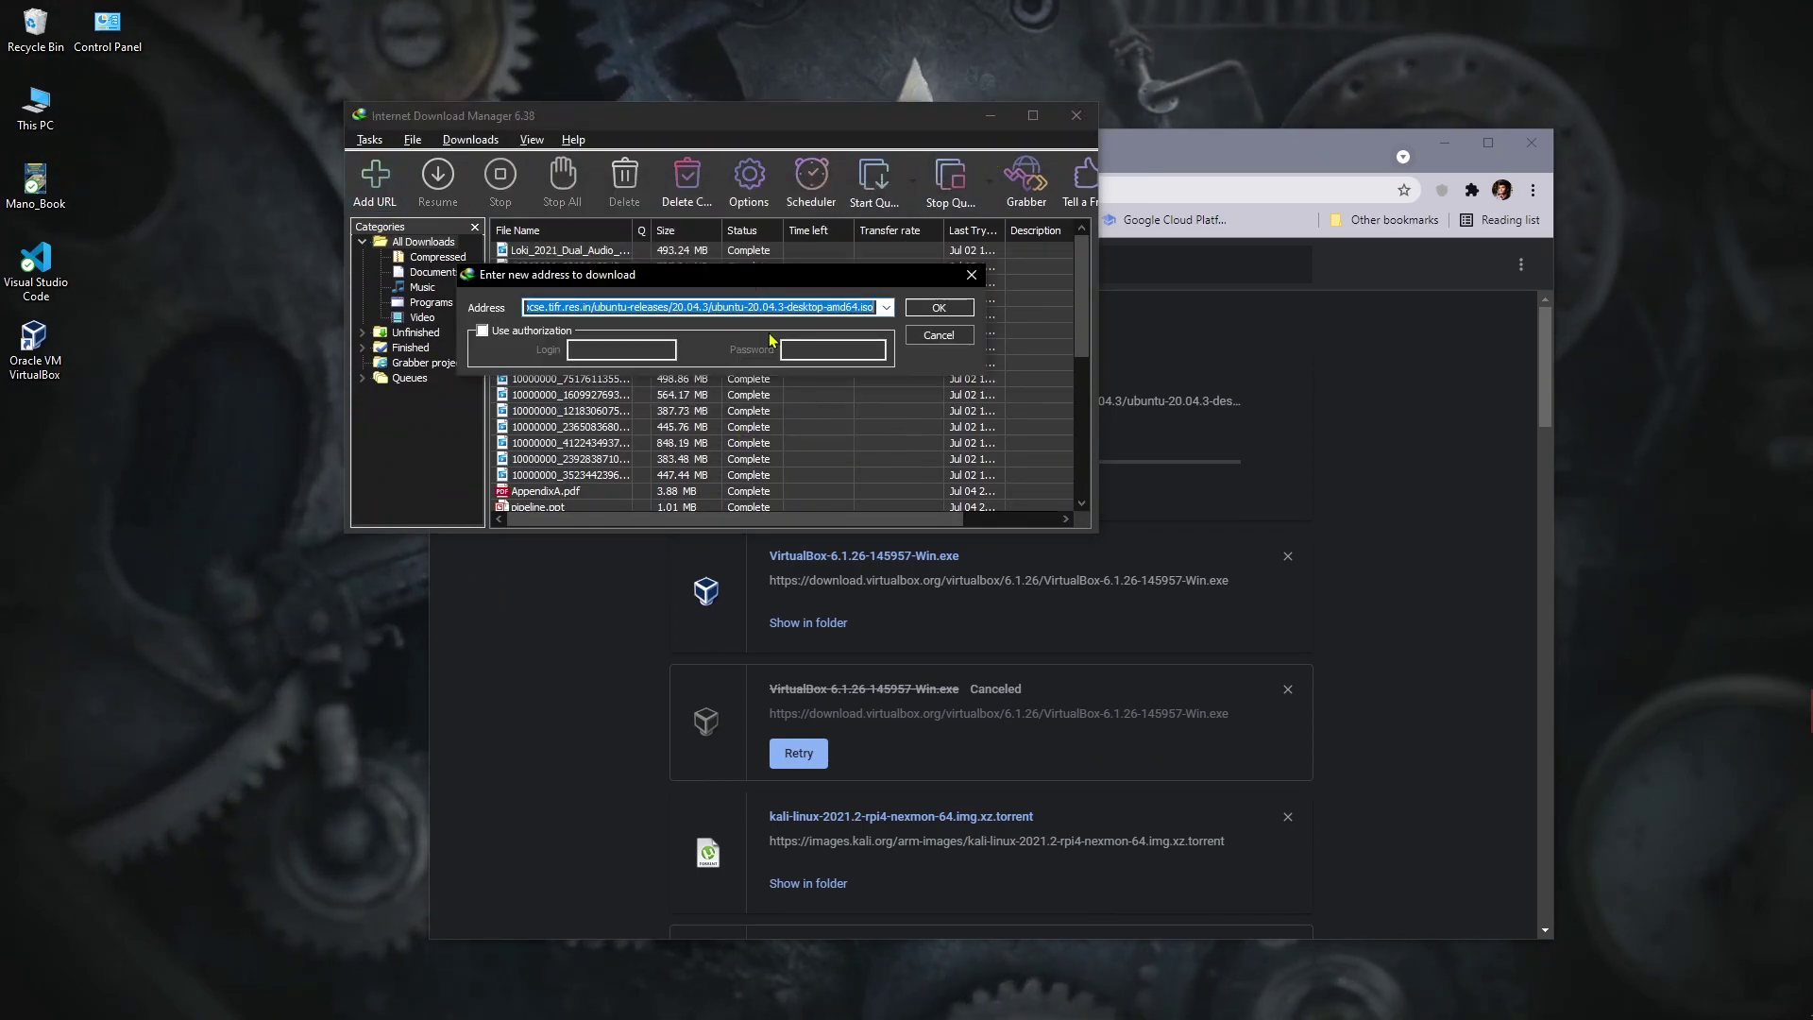
pyautogui.click(940, 307)
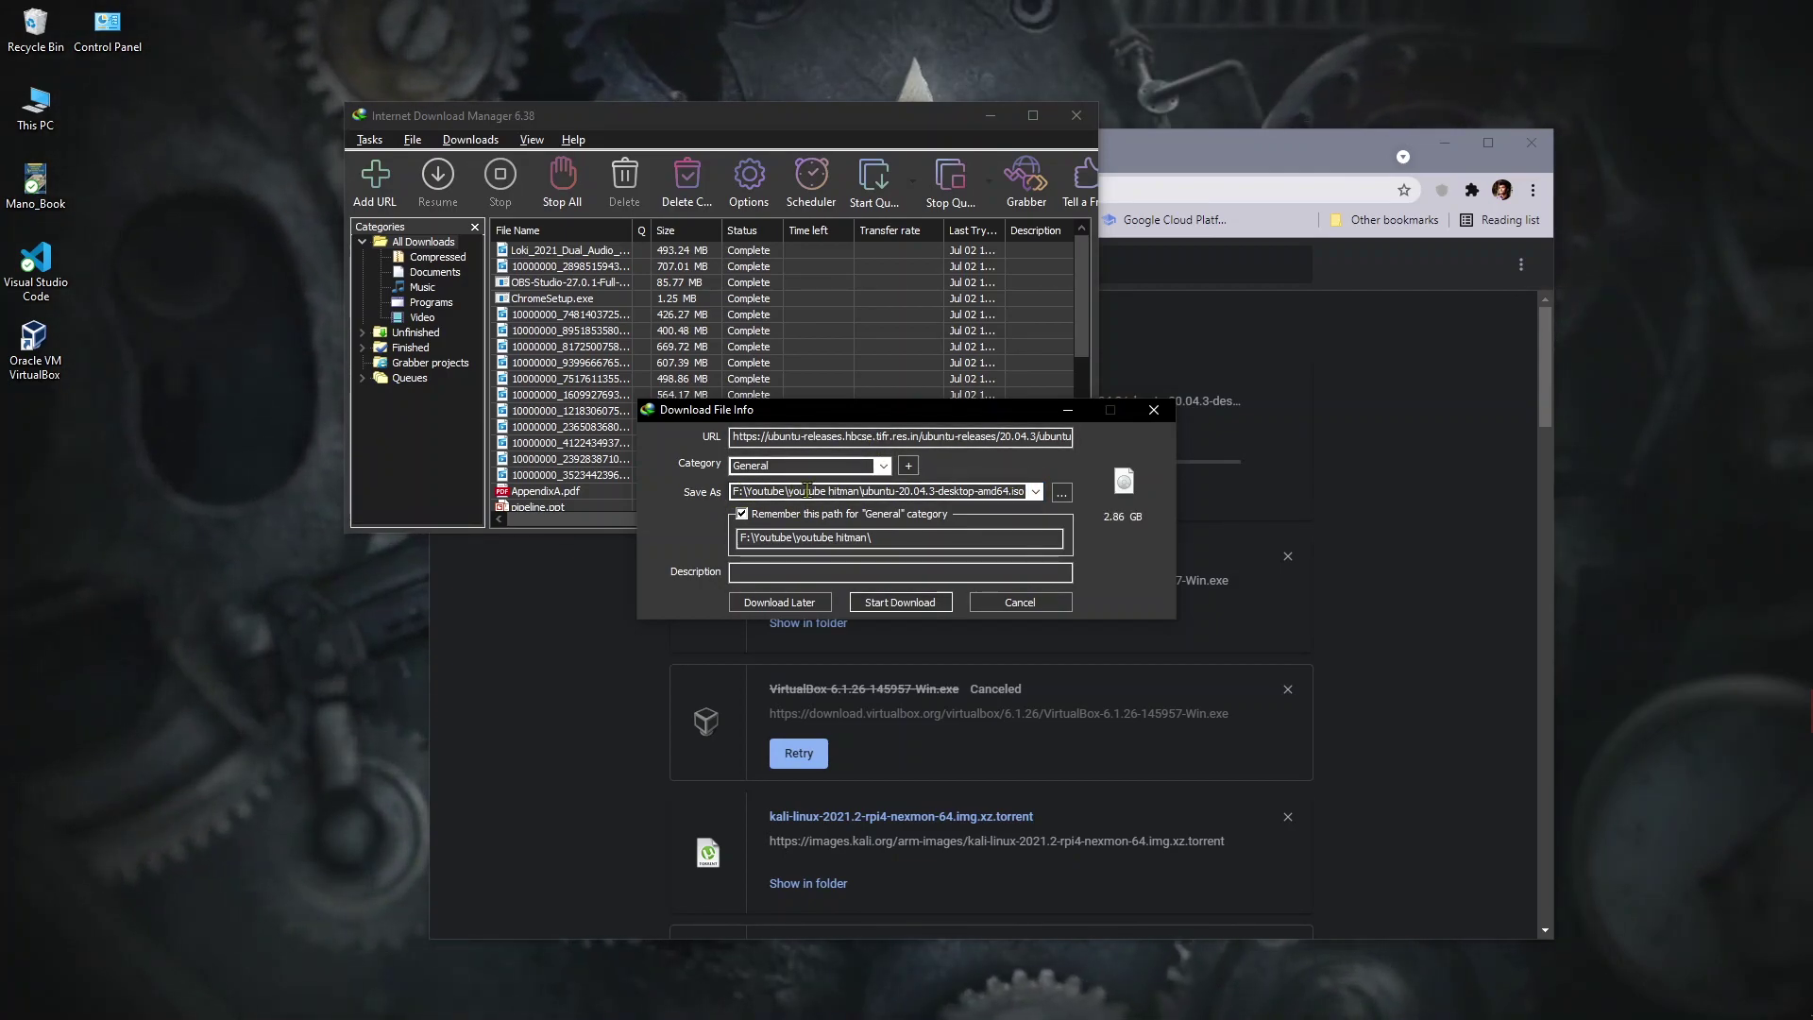
pyautogui.click(895, 603)
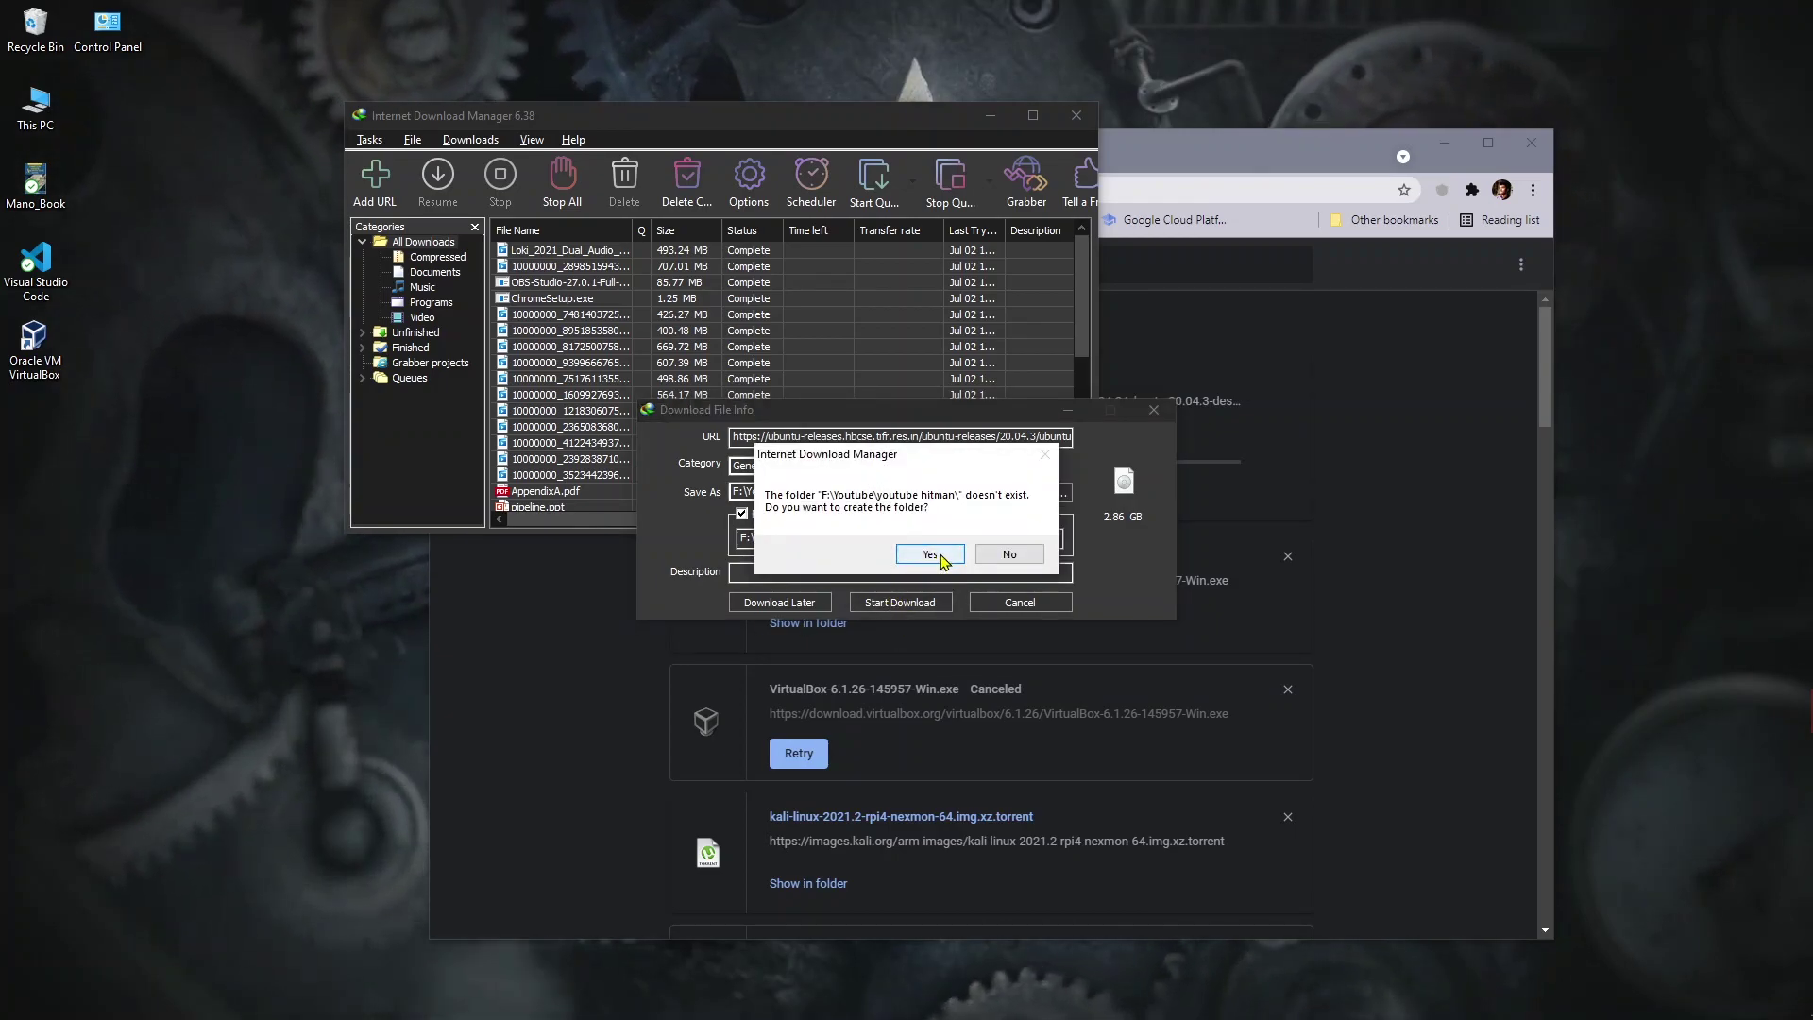
pyautogui.click(945, 557)
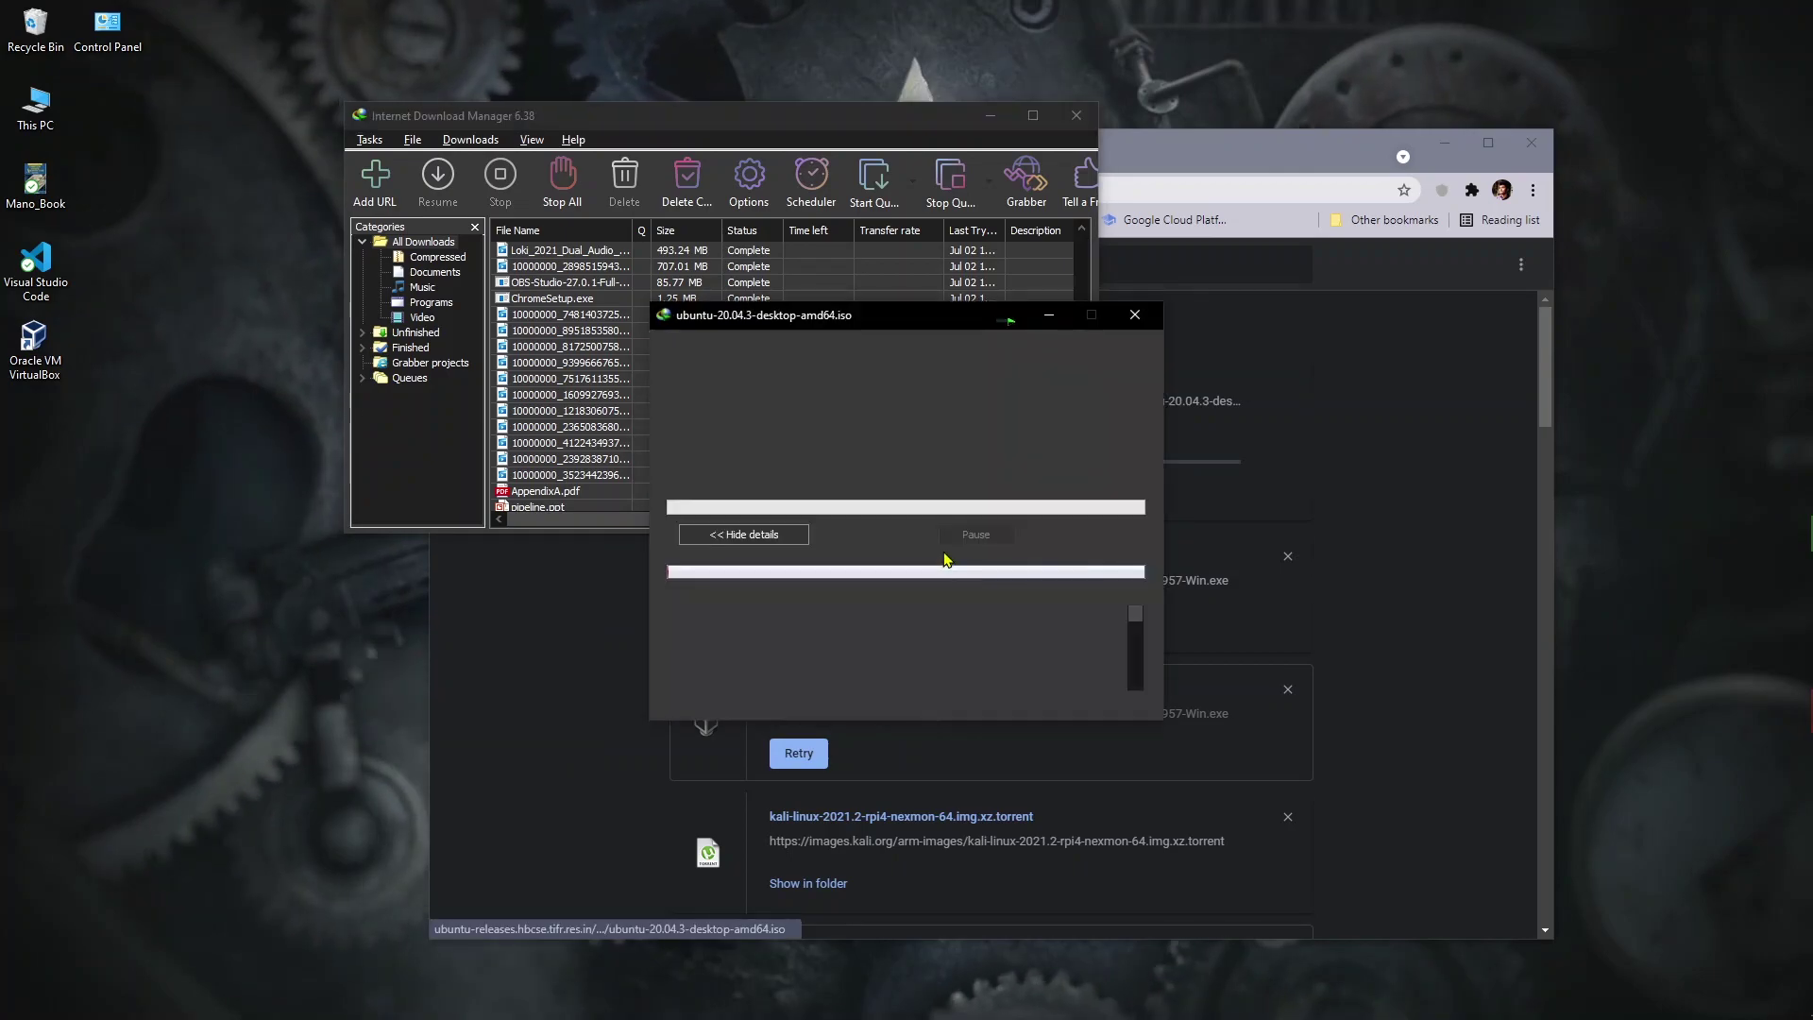
pyautogui.moveTo(924, 326); pyautogui.dragTo(1323, 57)
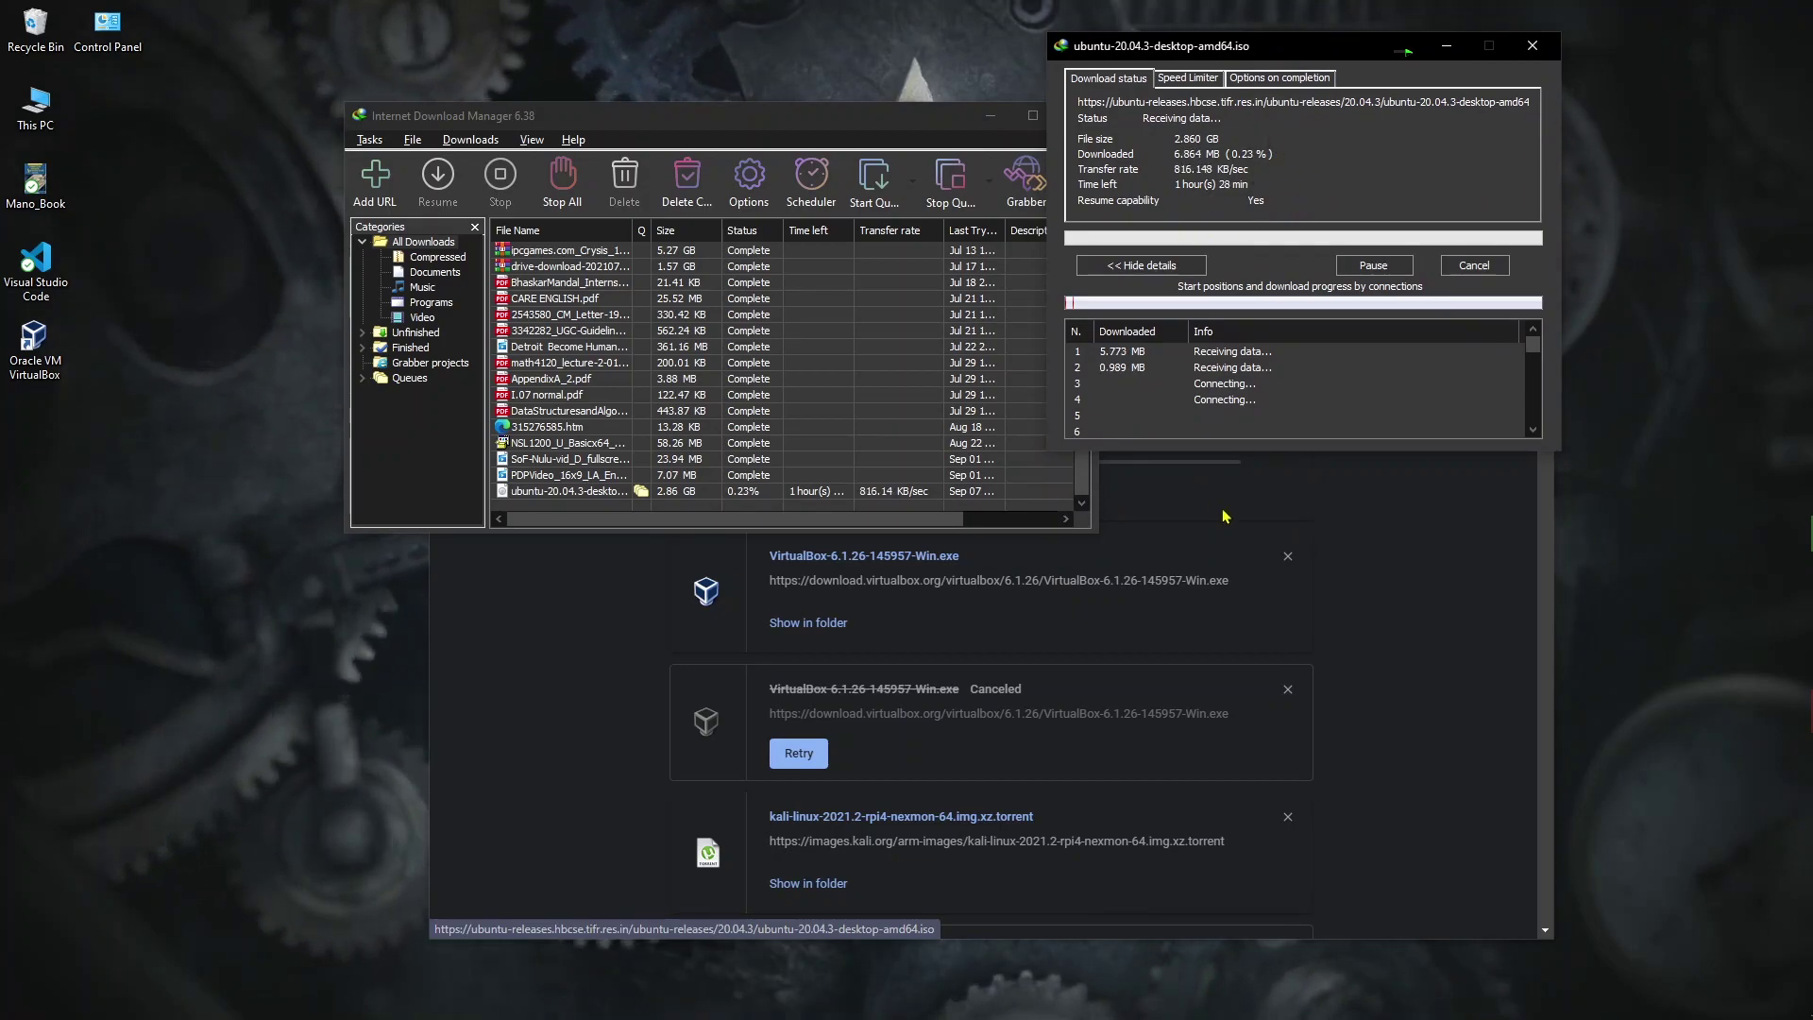
# Step: Pause, cancel and remove Chrome's duplicate Ubuntu ISO download
pyautogui.click(1414, 487)
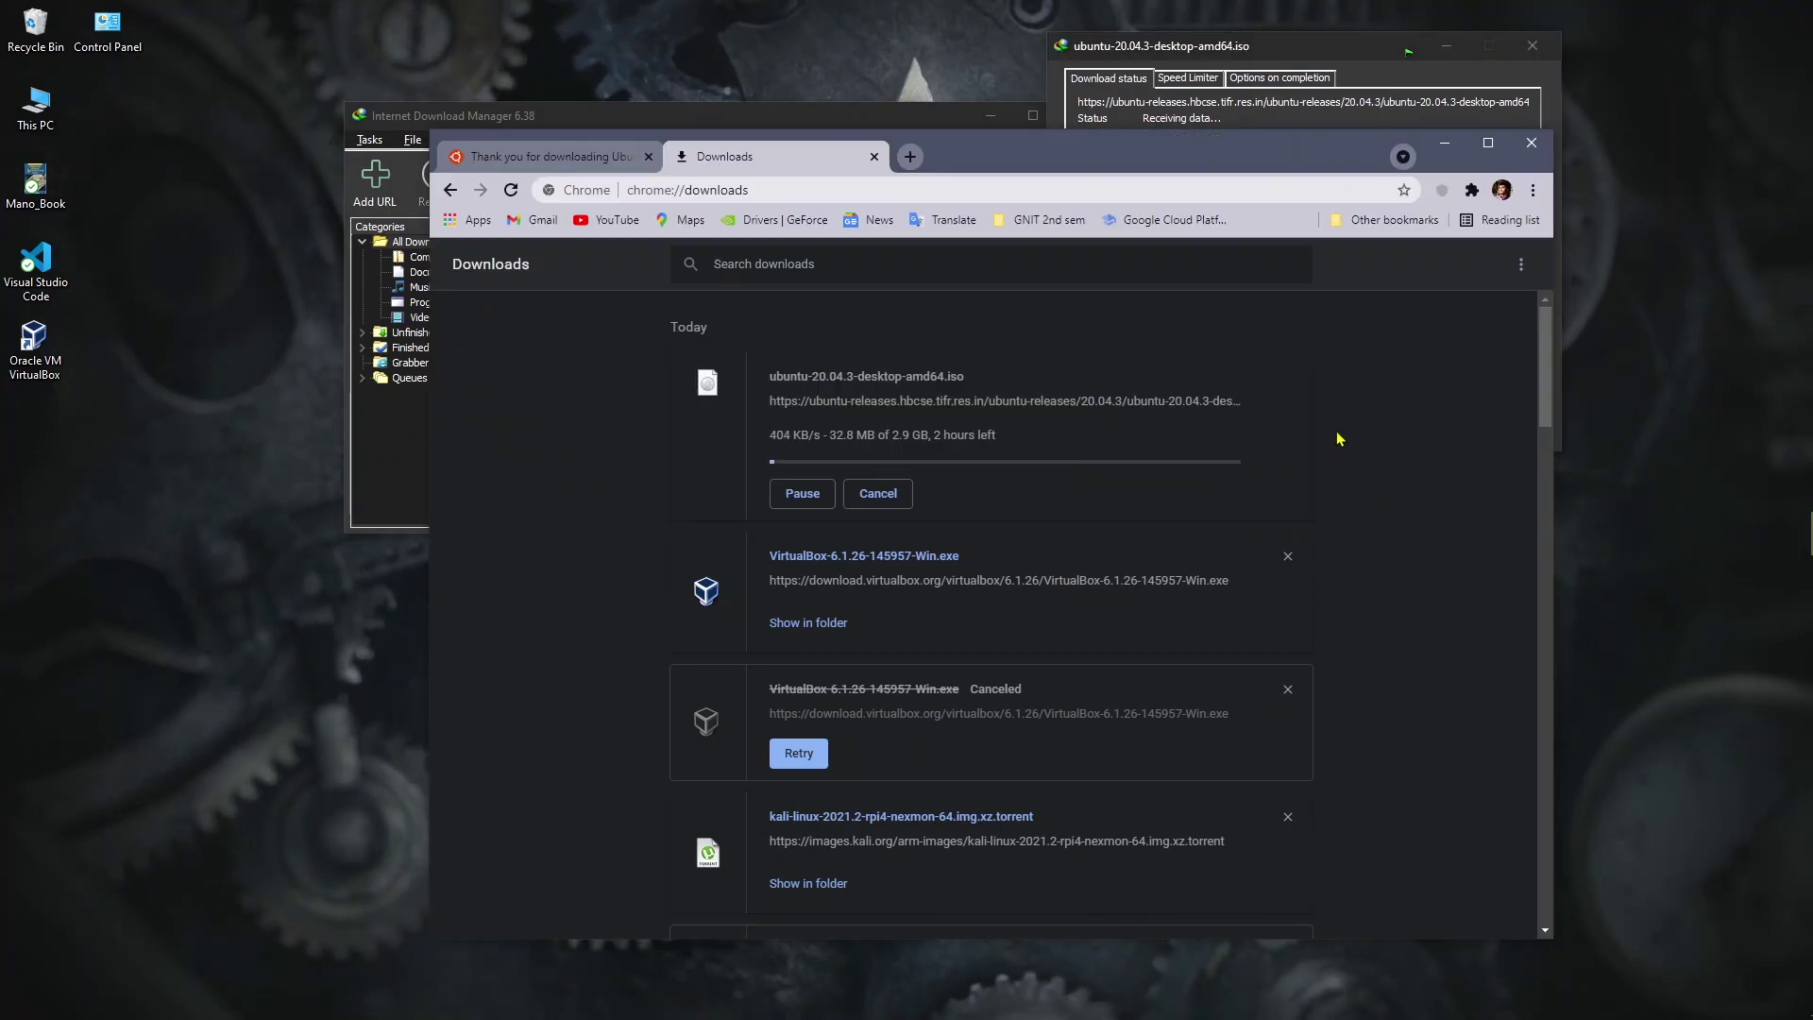
pyautogui.click(804, 500)
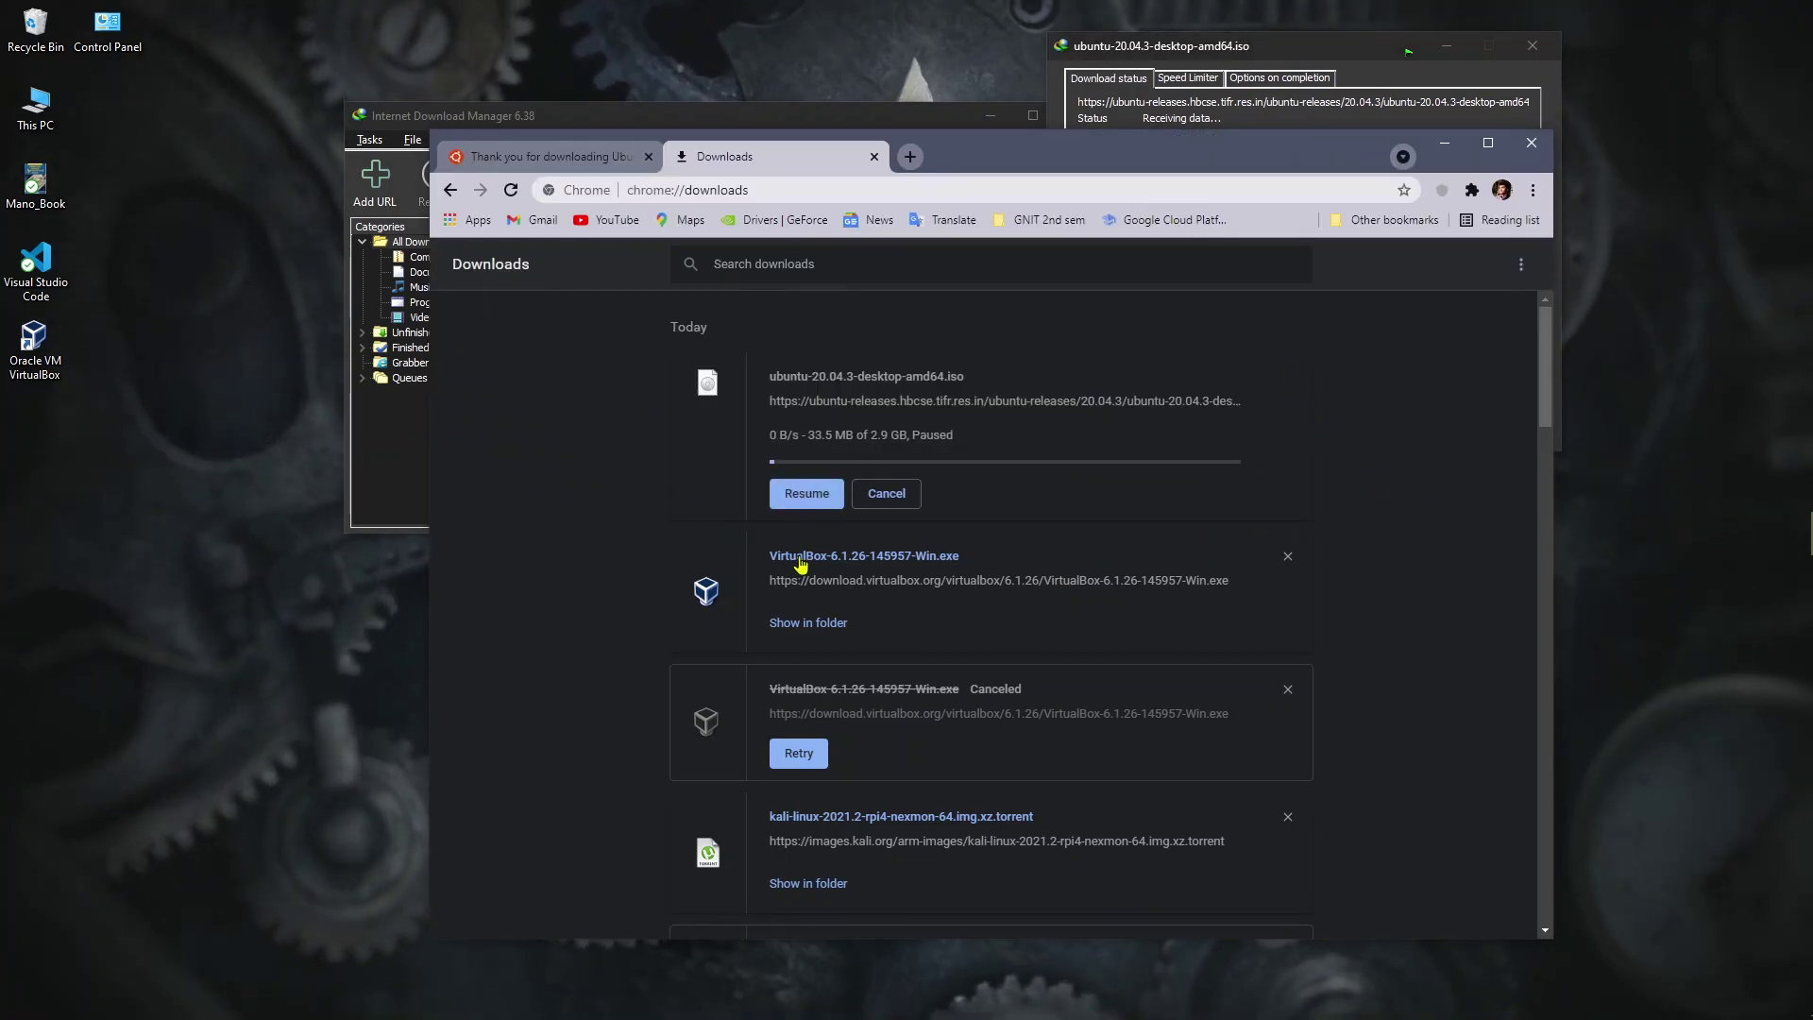
pyautogui.click(888, 494)
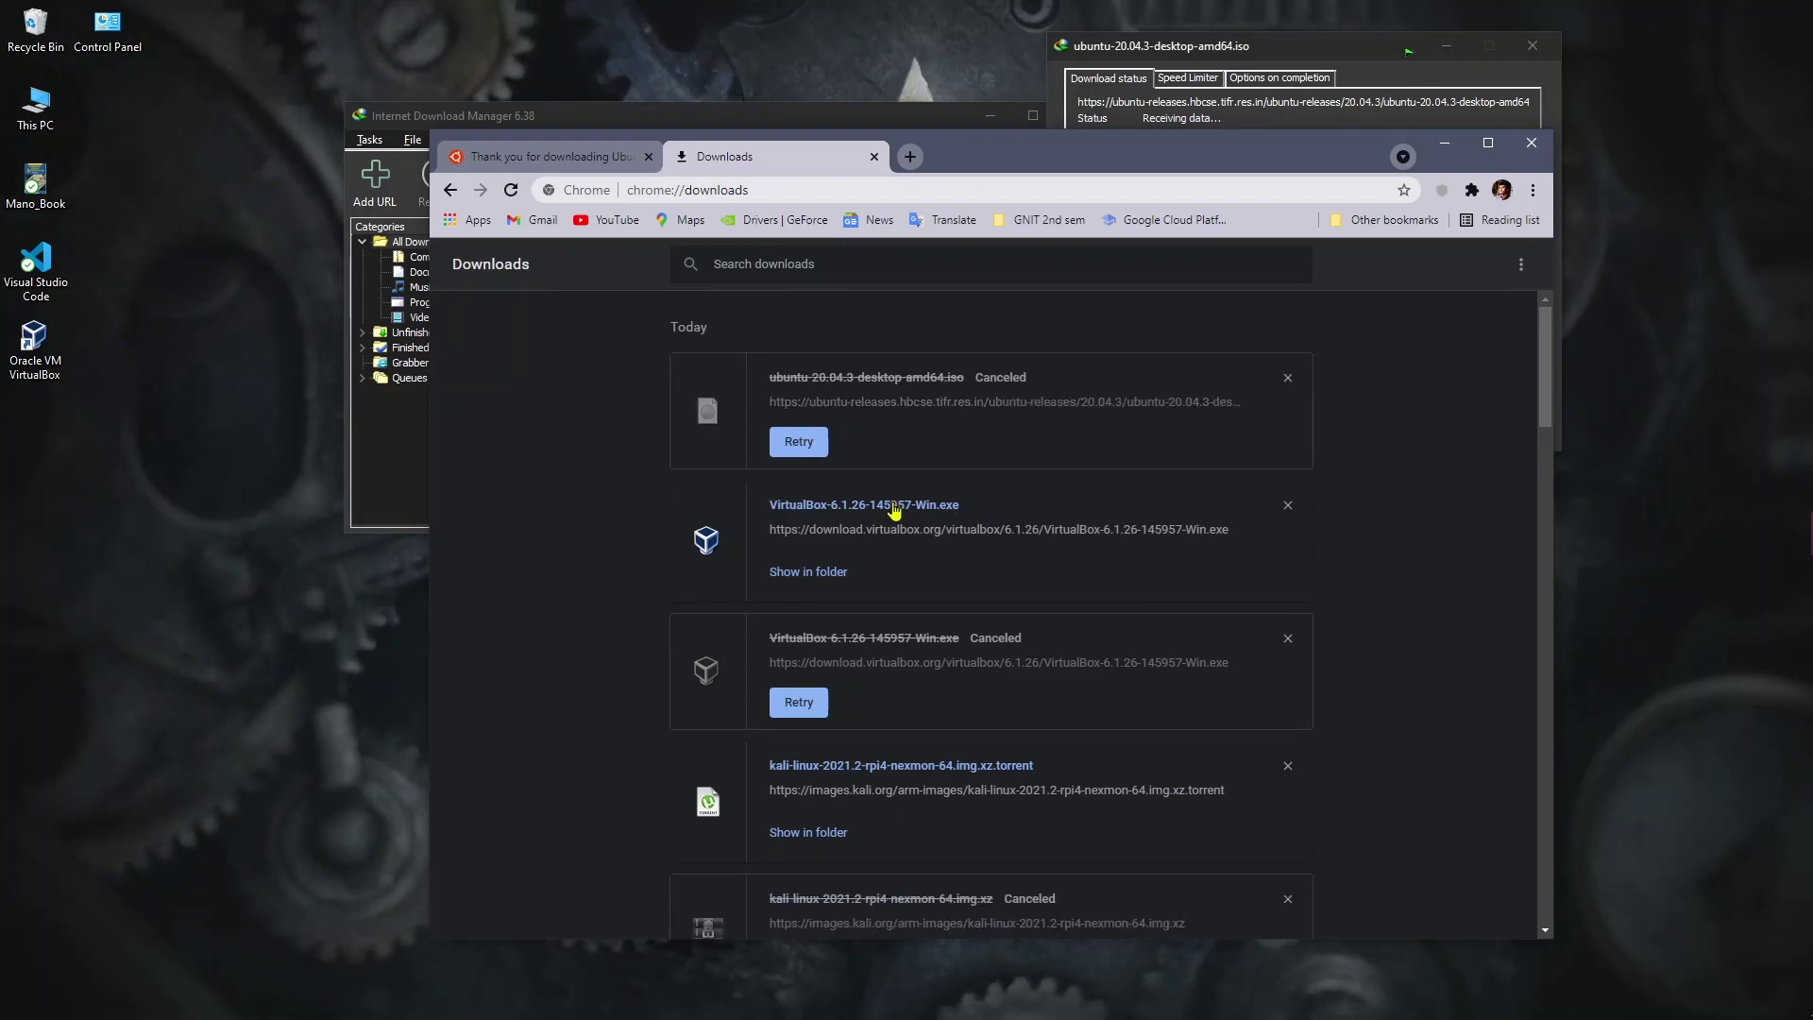
pyautogui.click(1286, 378)
pyautogui.moveTo(1180, 142); pyautogui.dragTo(1098, 658)
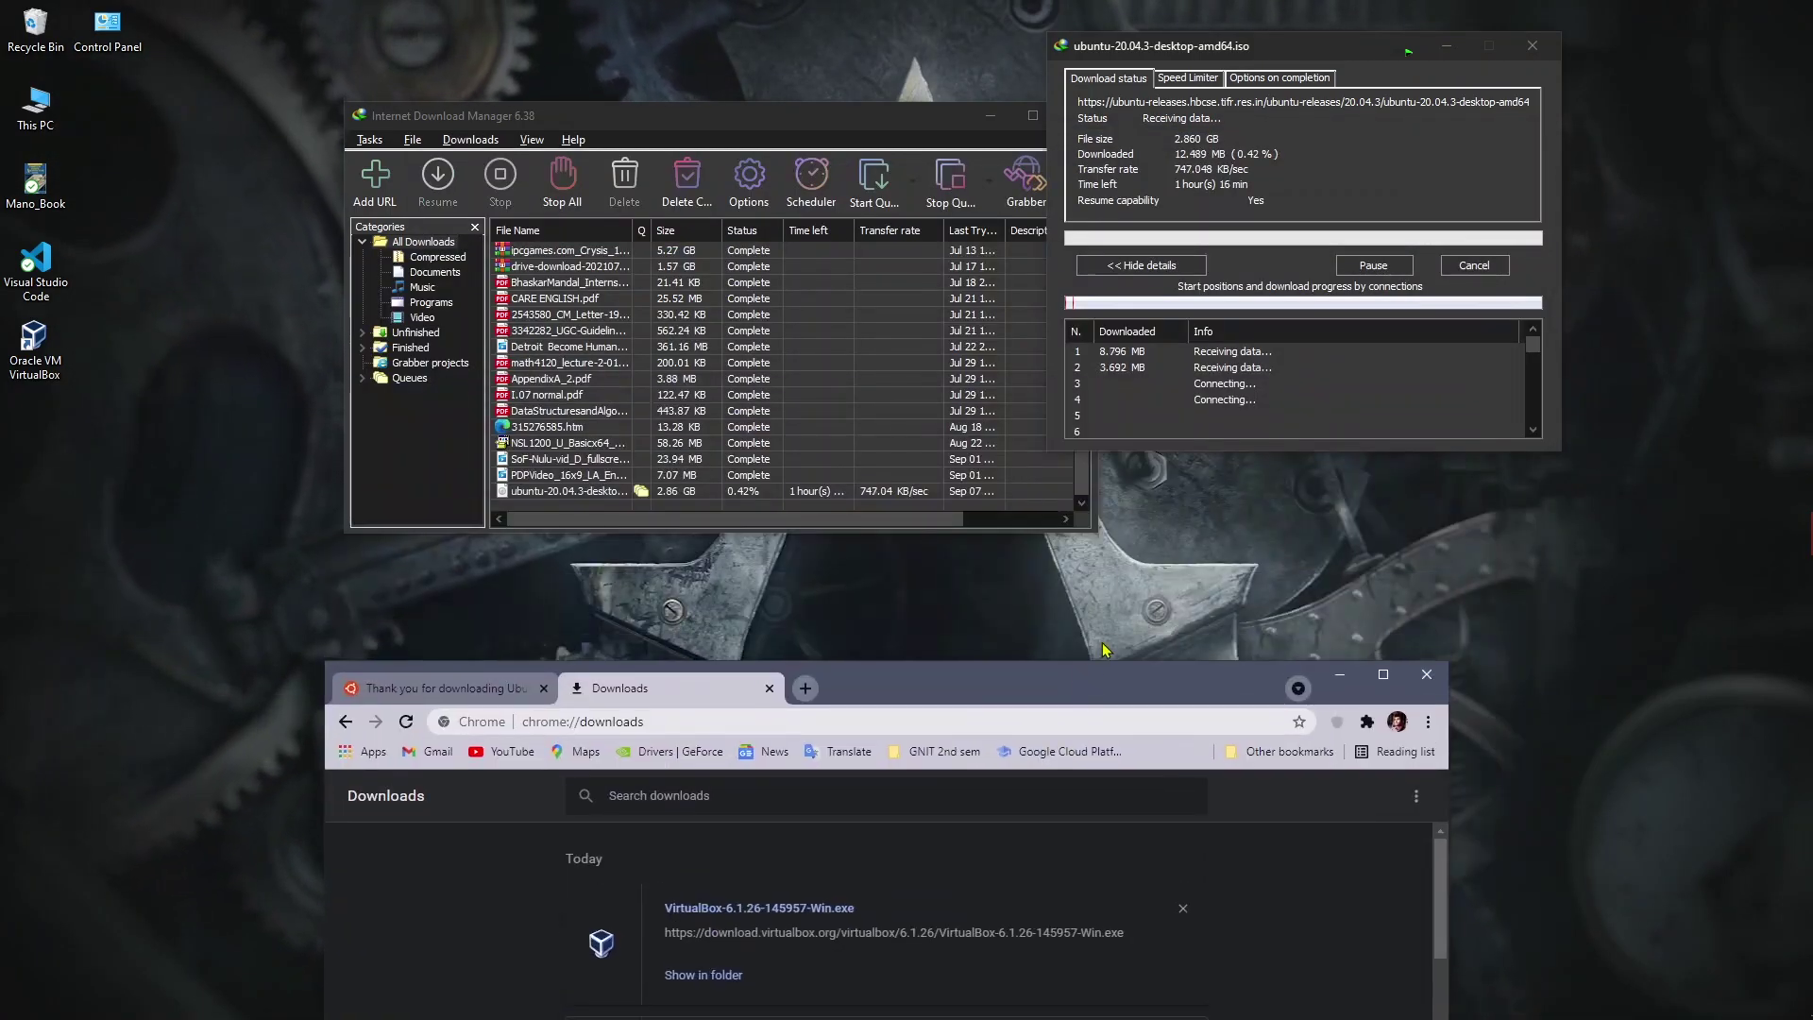
pyautogui.moveTo(1292, 58); pyautogui.dragTo(1381, 62)
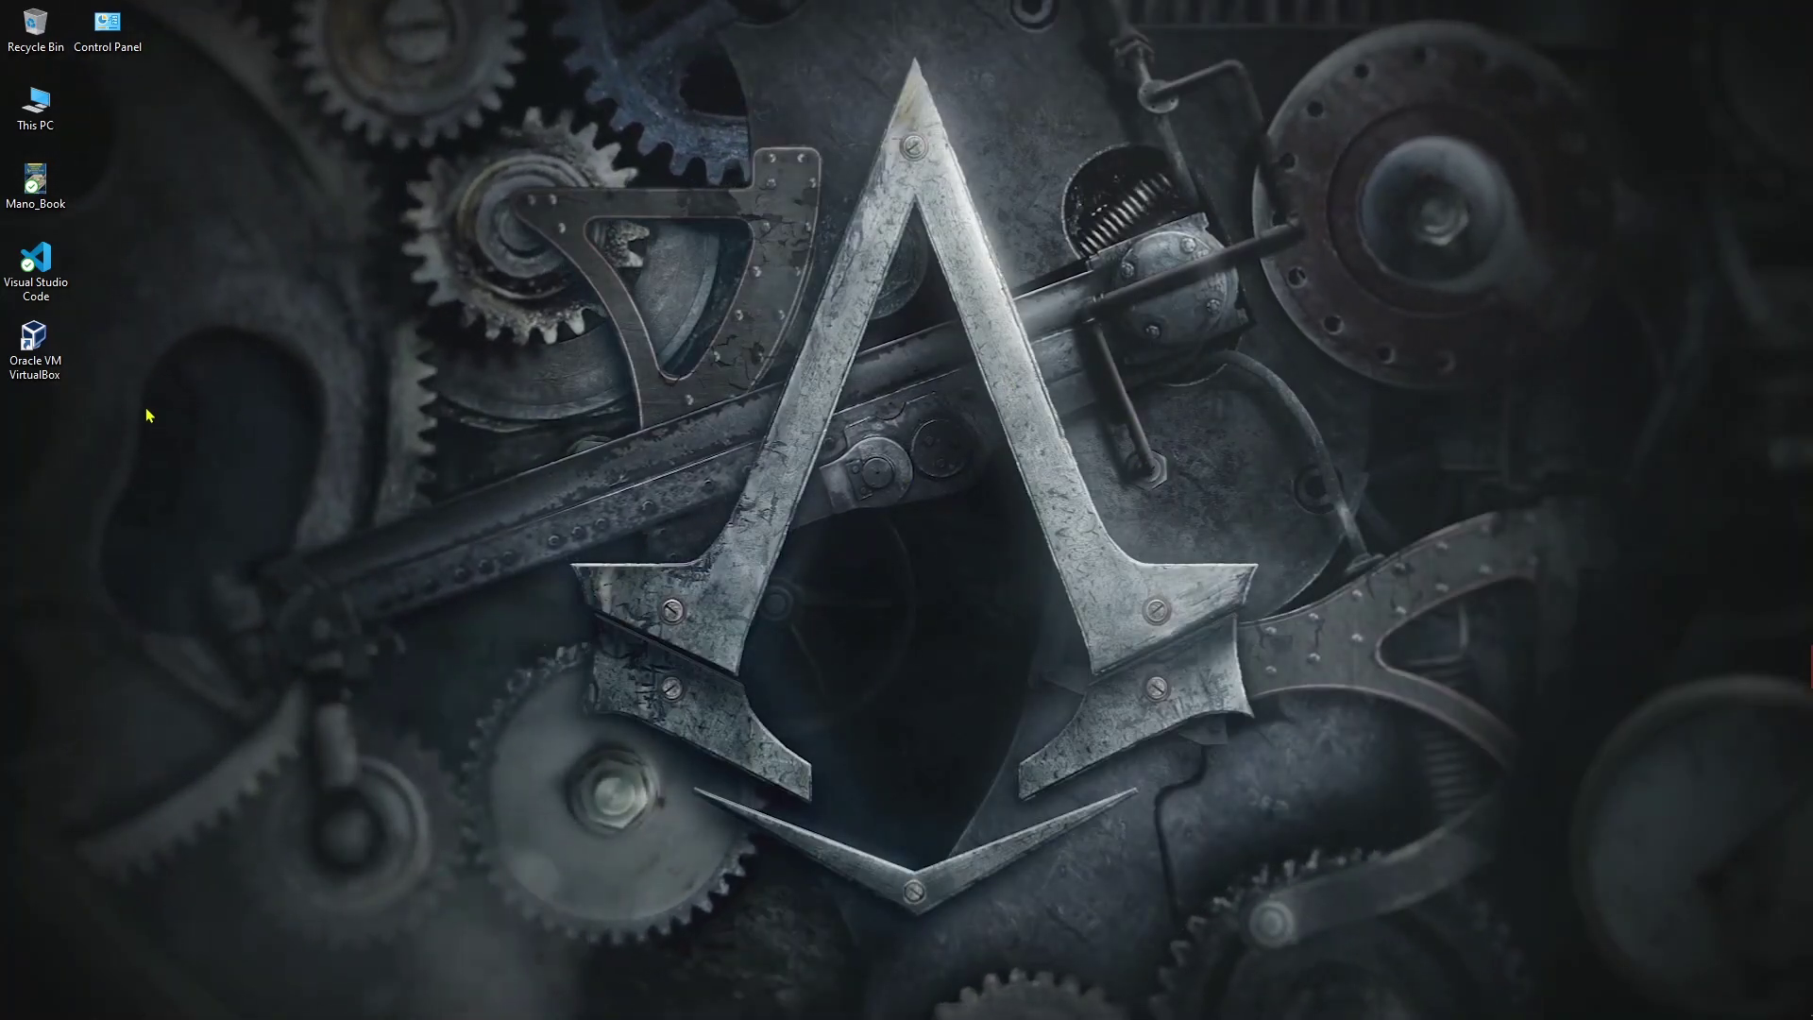
# Step: Start a new VirtualBox machine with type Linux and version Ubuntu (64-bit)
pyautogui.click(28, 333)
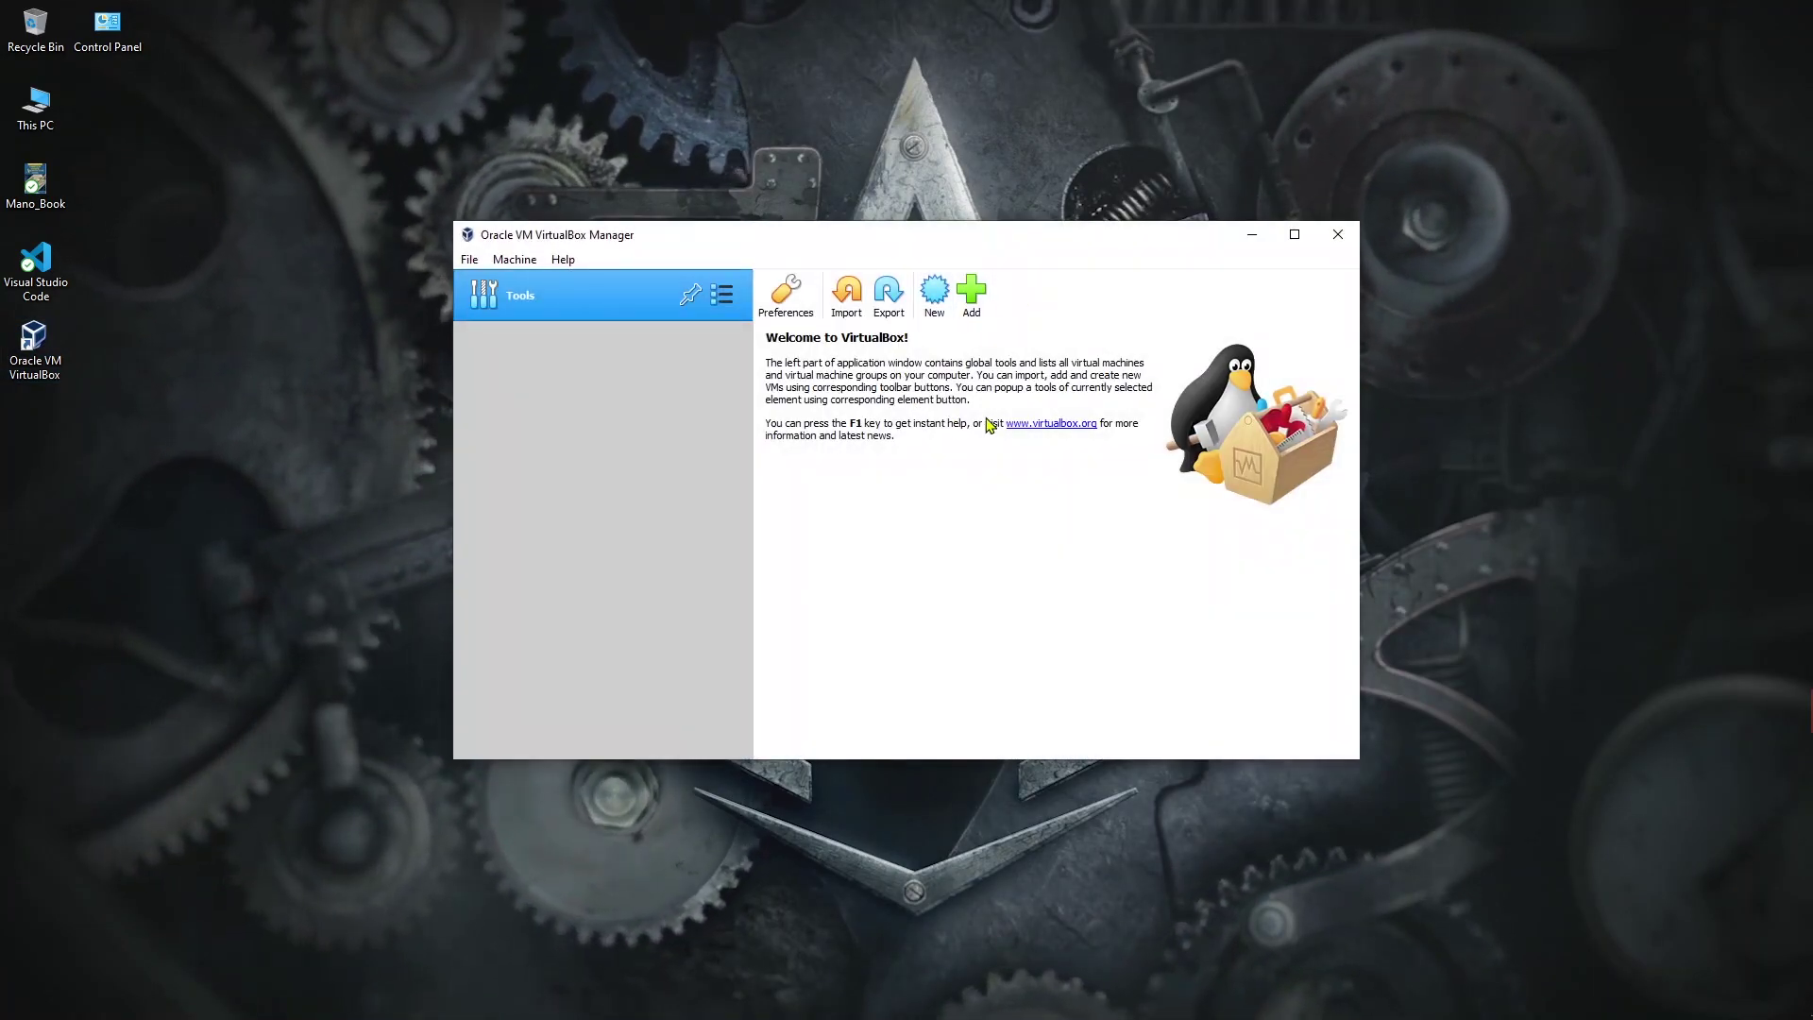
pyautogui.click(934, 298)
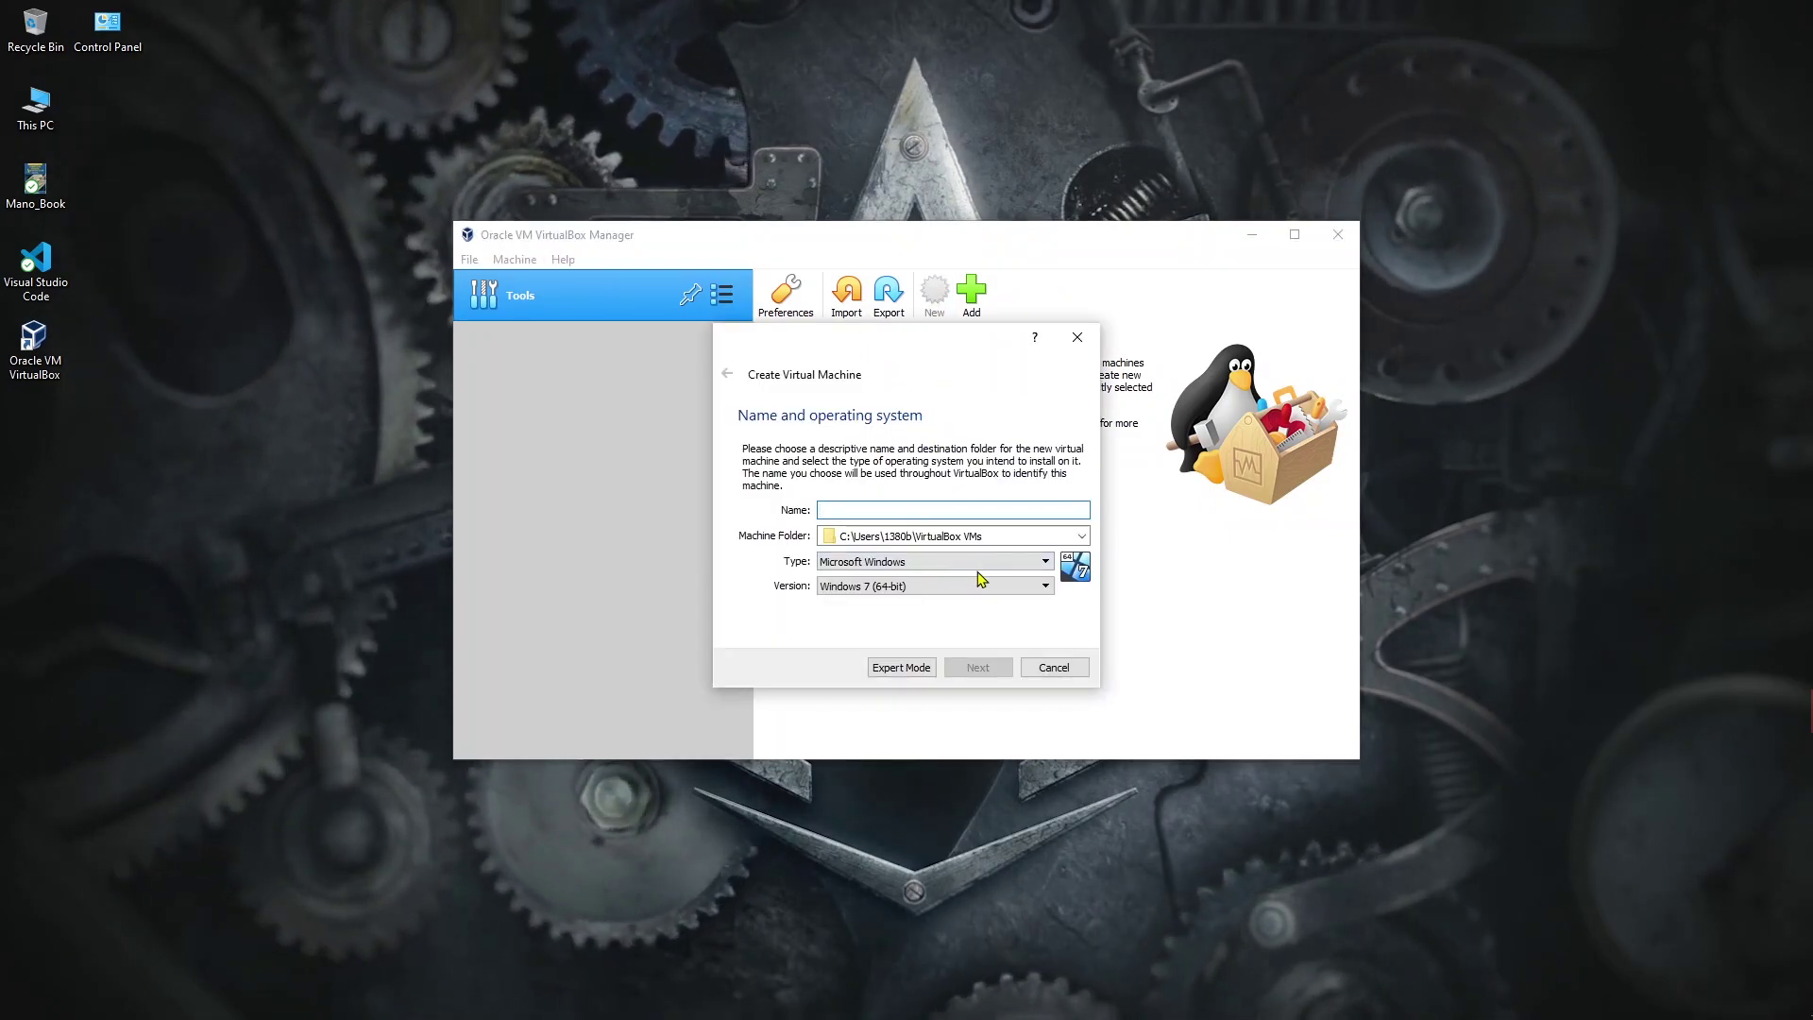
pyautogui.click(869, 564)
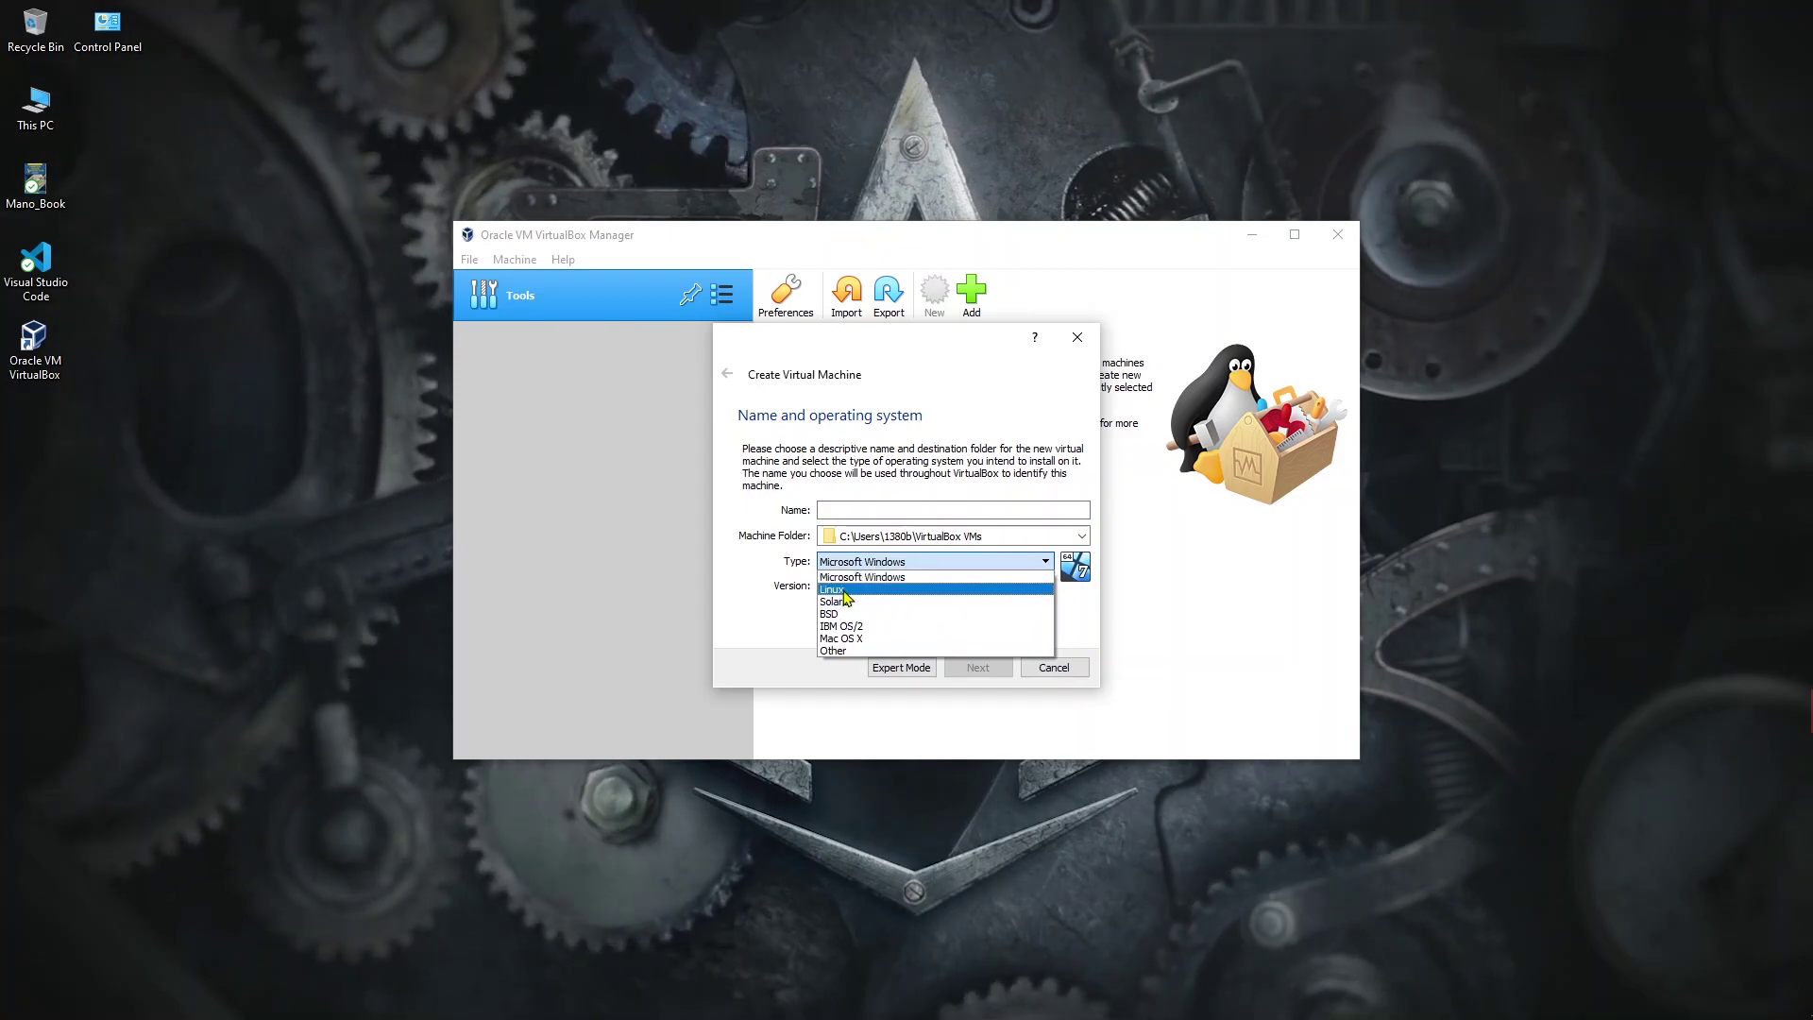
pyautogui.click(844, 590)
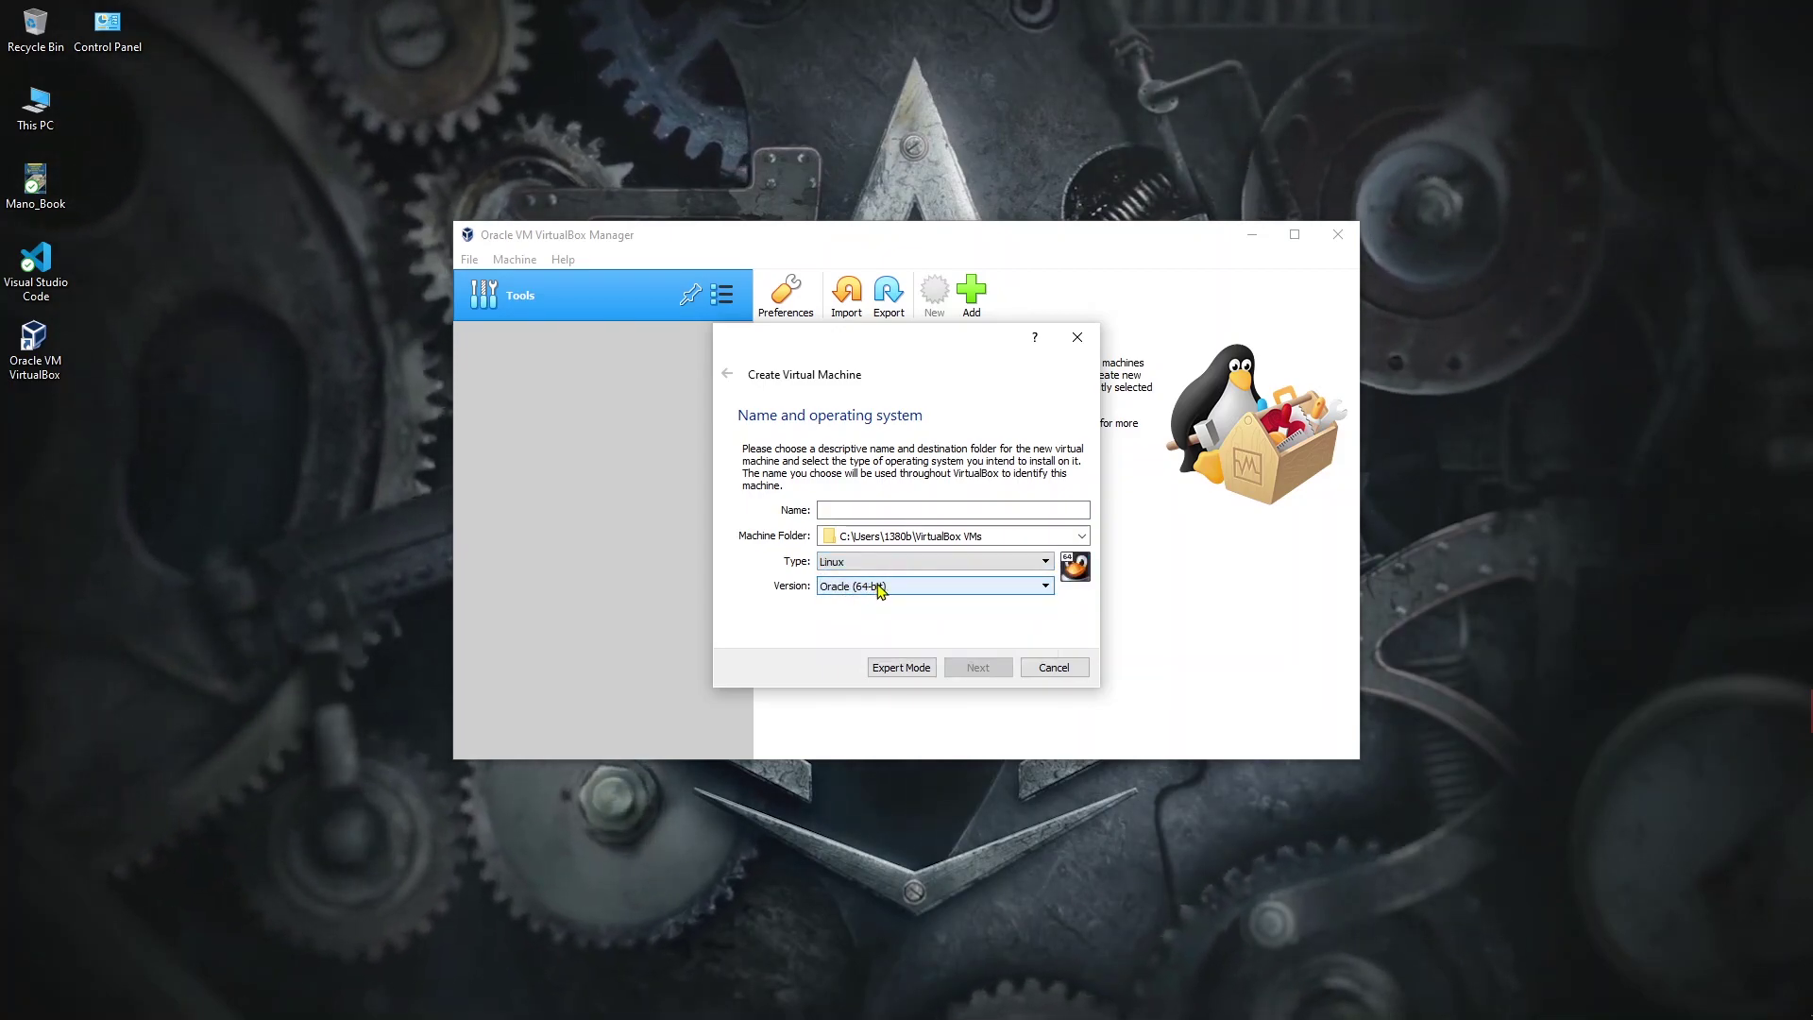
pyautogui.click(870, 587)
pyautogui.scroll(-1, 949, 656)
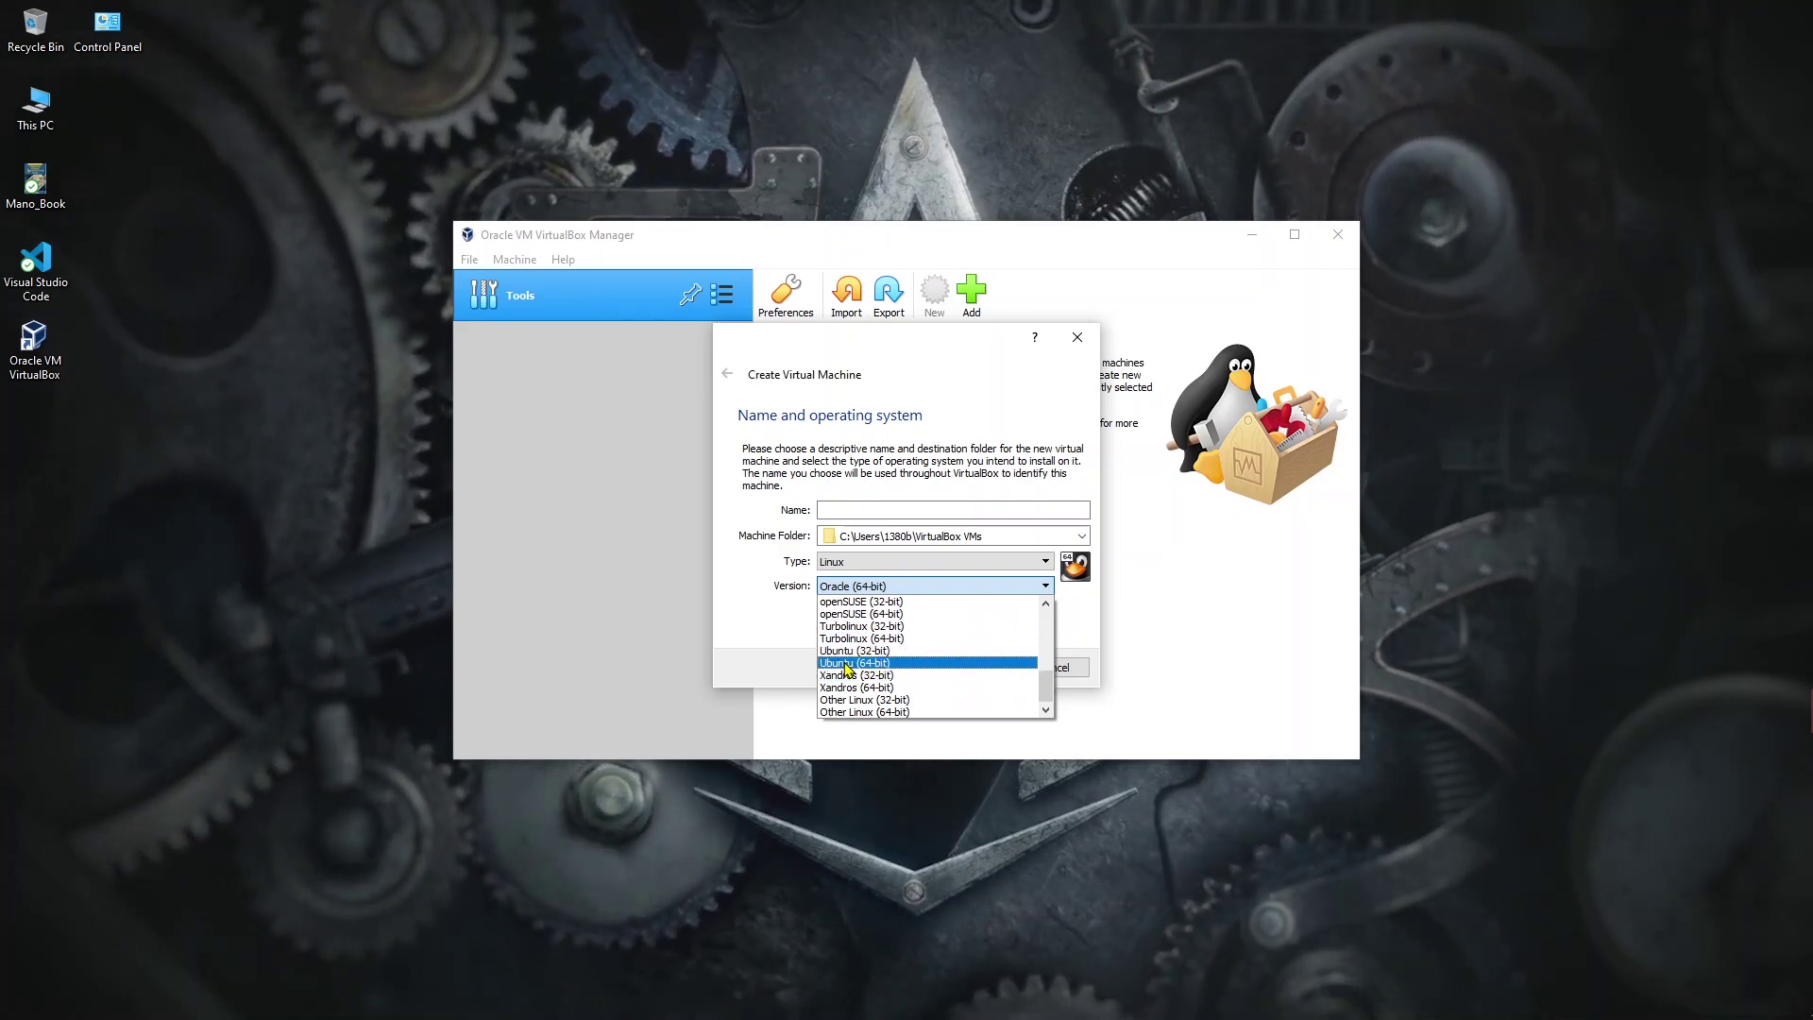
pyautogui.click(878, 664)
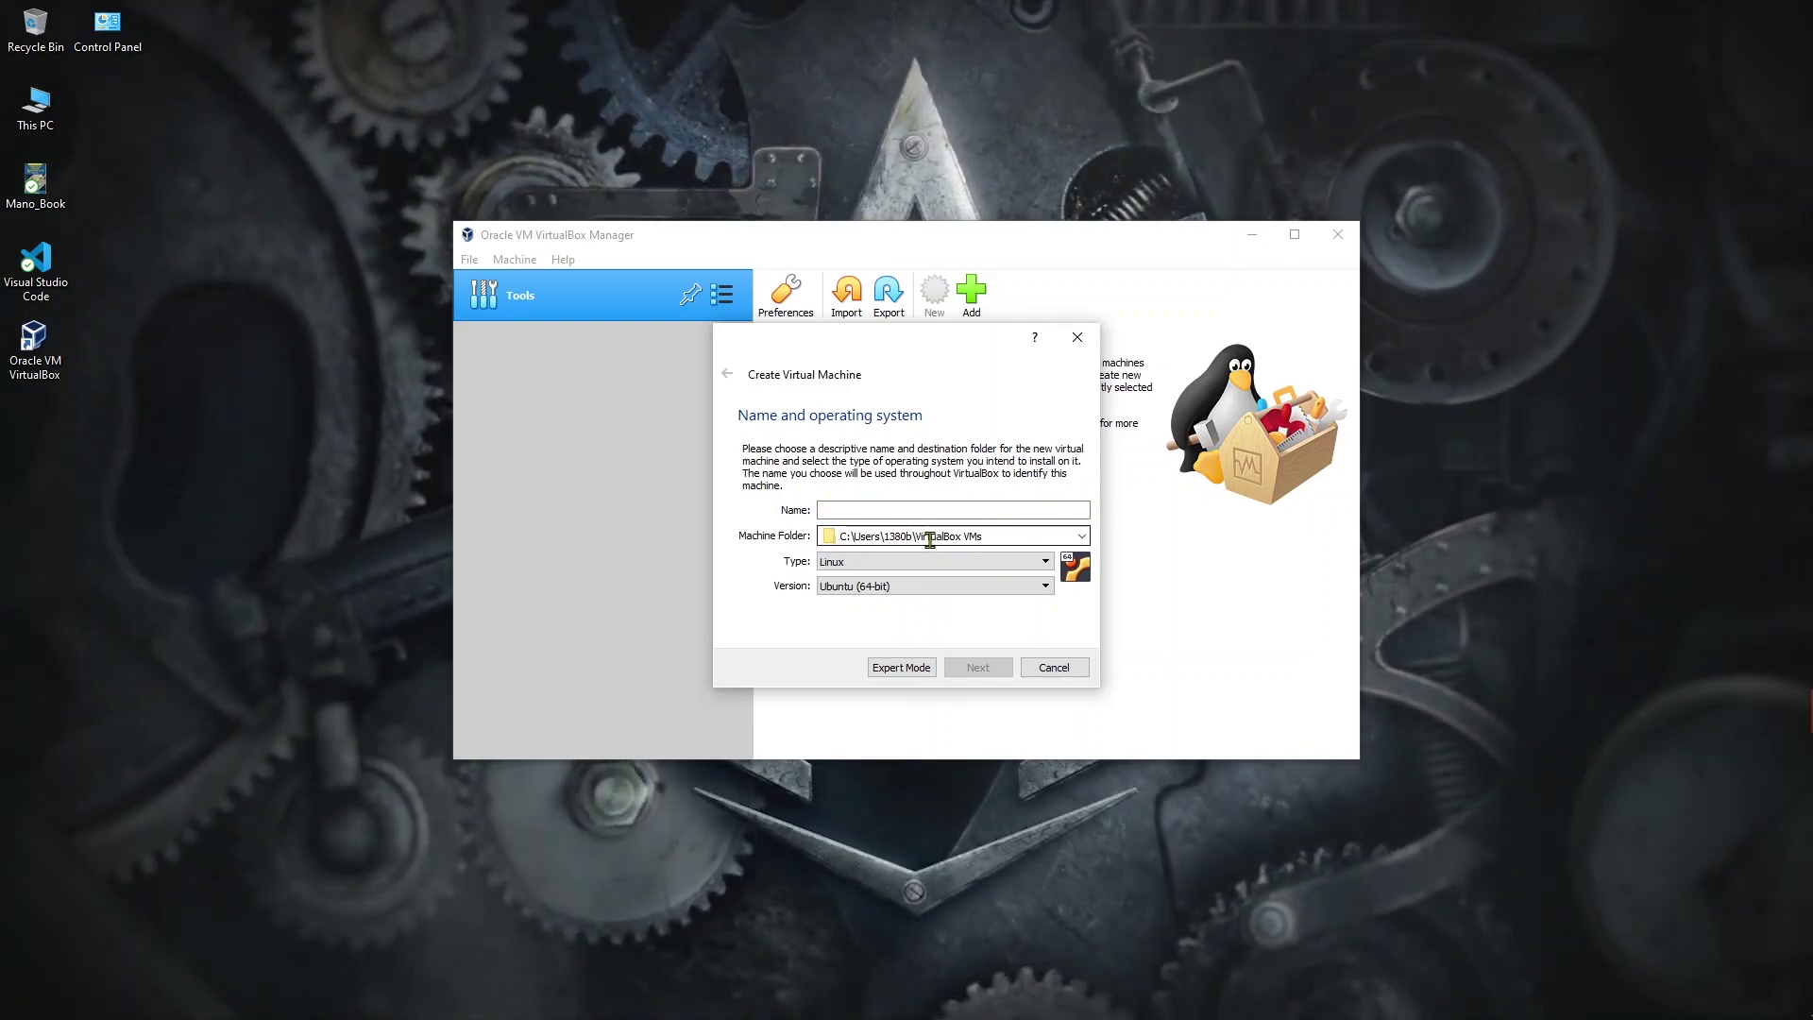
# Step: Set the machine folder to a new F:\vm folder, enter the VM name and continue
pyautogui.click(1082, 538)
pyautogui.click(888, 571)
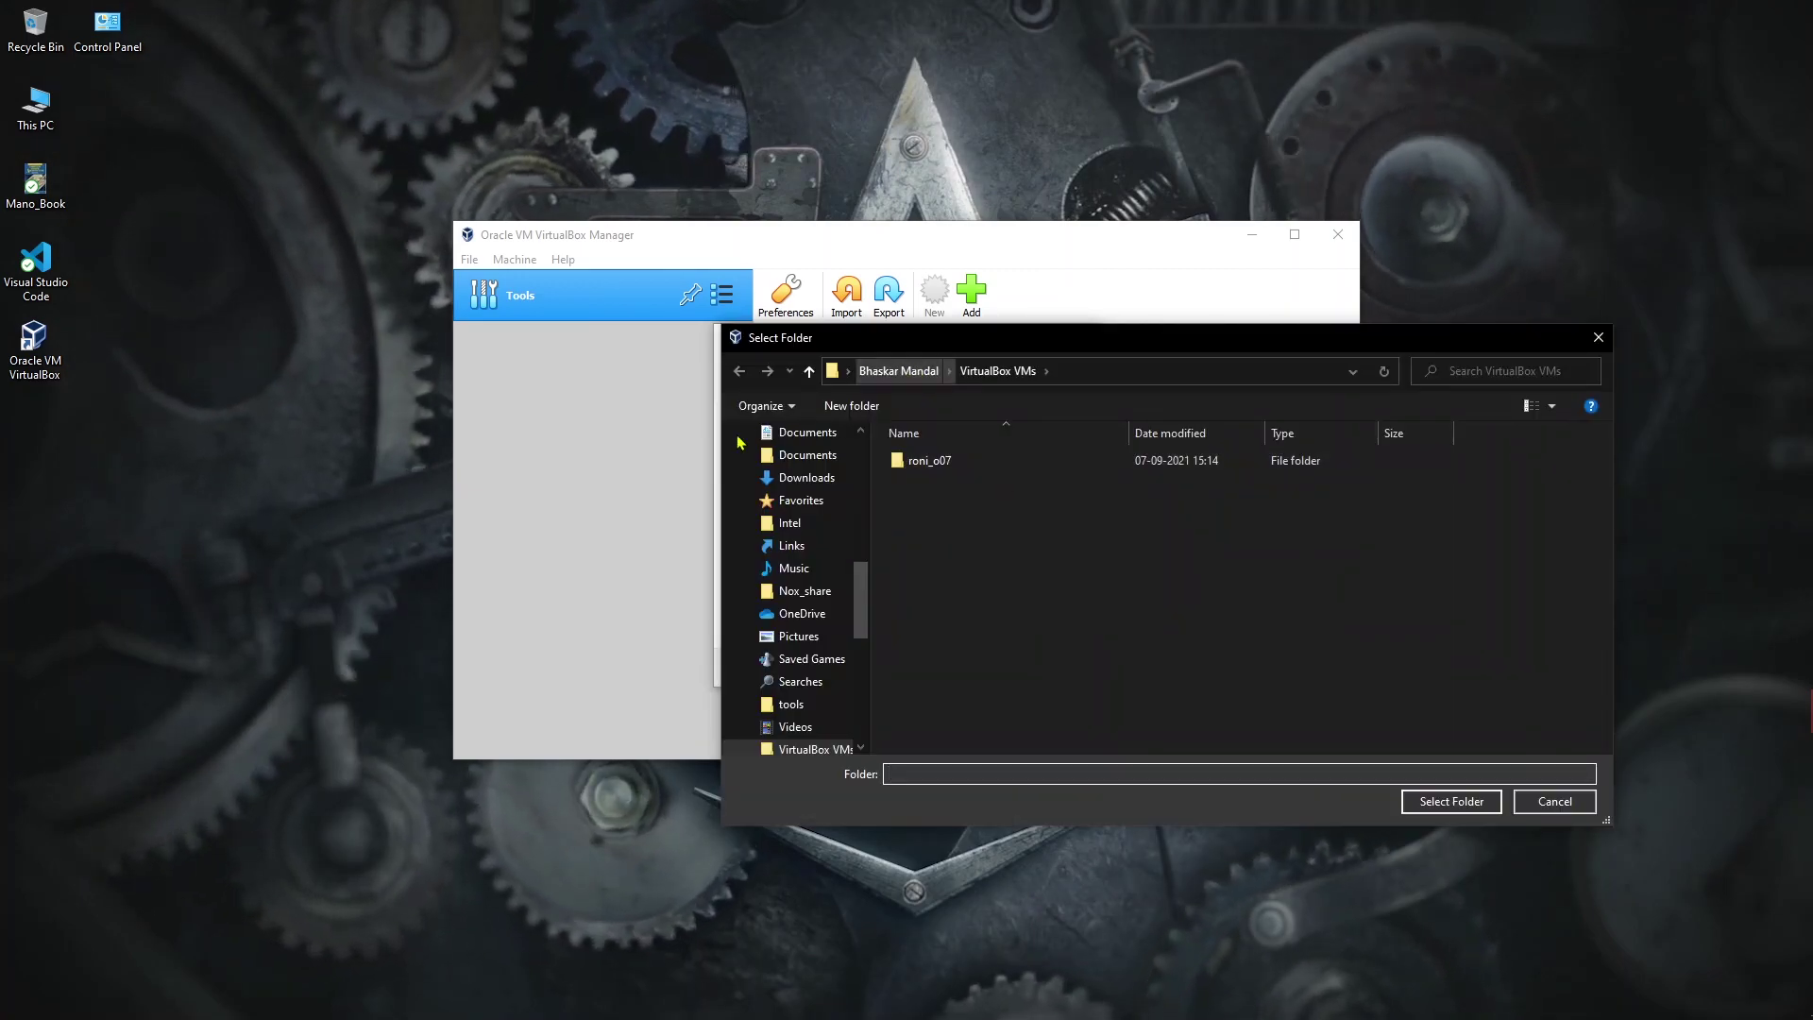
pyautogui.scroll(-5, 803, 614)
pyautogui.click(814, 636)
pyautogui.rightClick(961, 697)
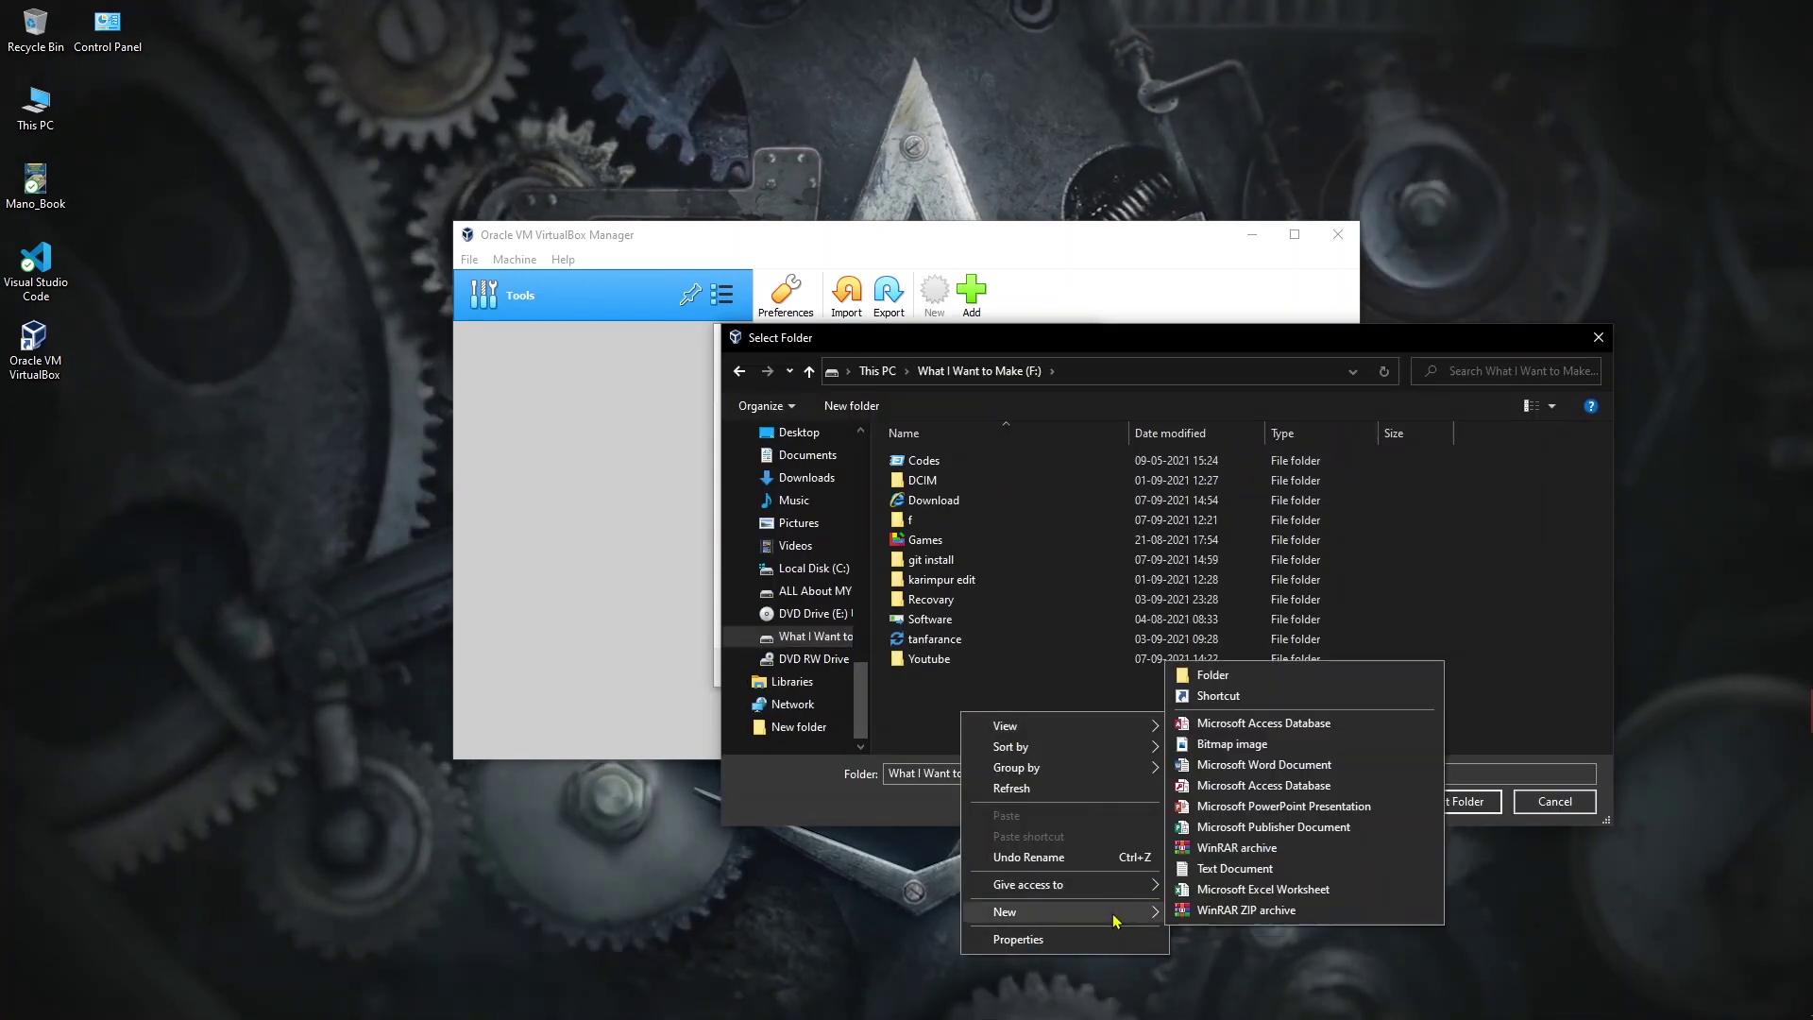
pyautogui.click(1218, 676)
pyautogui.write('vm')
pyautogui.click(1451, 801)
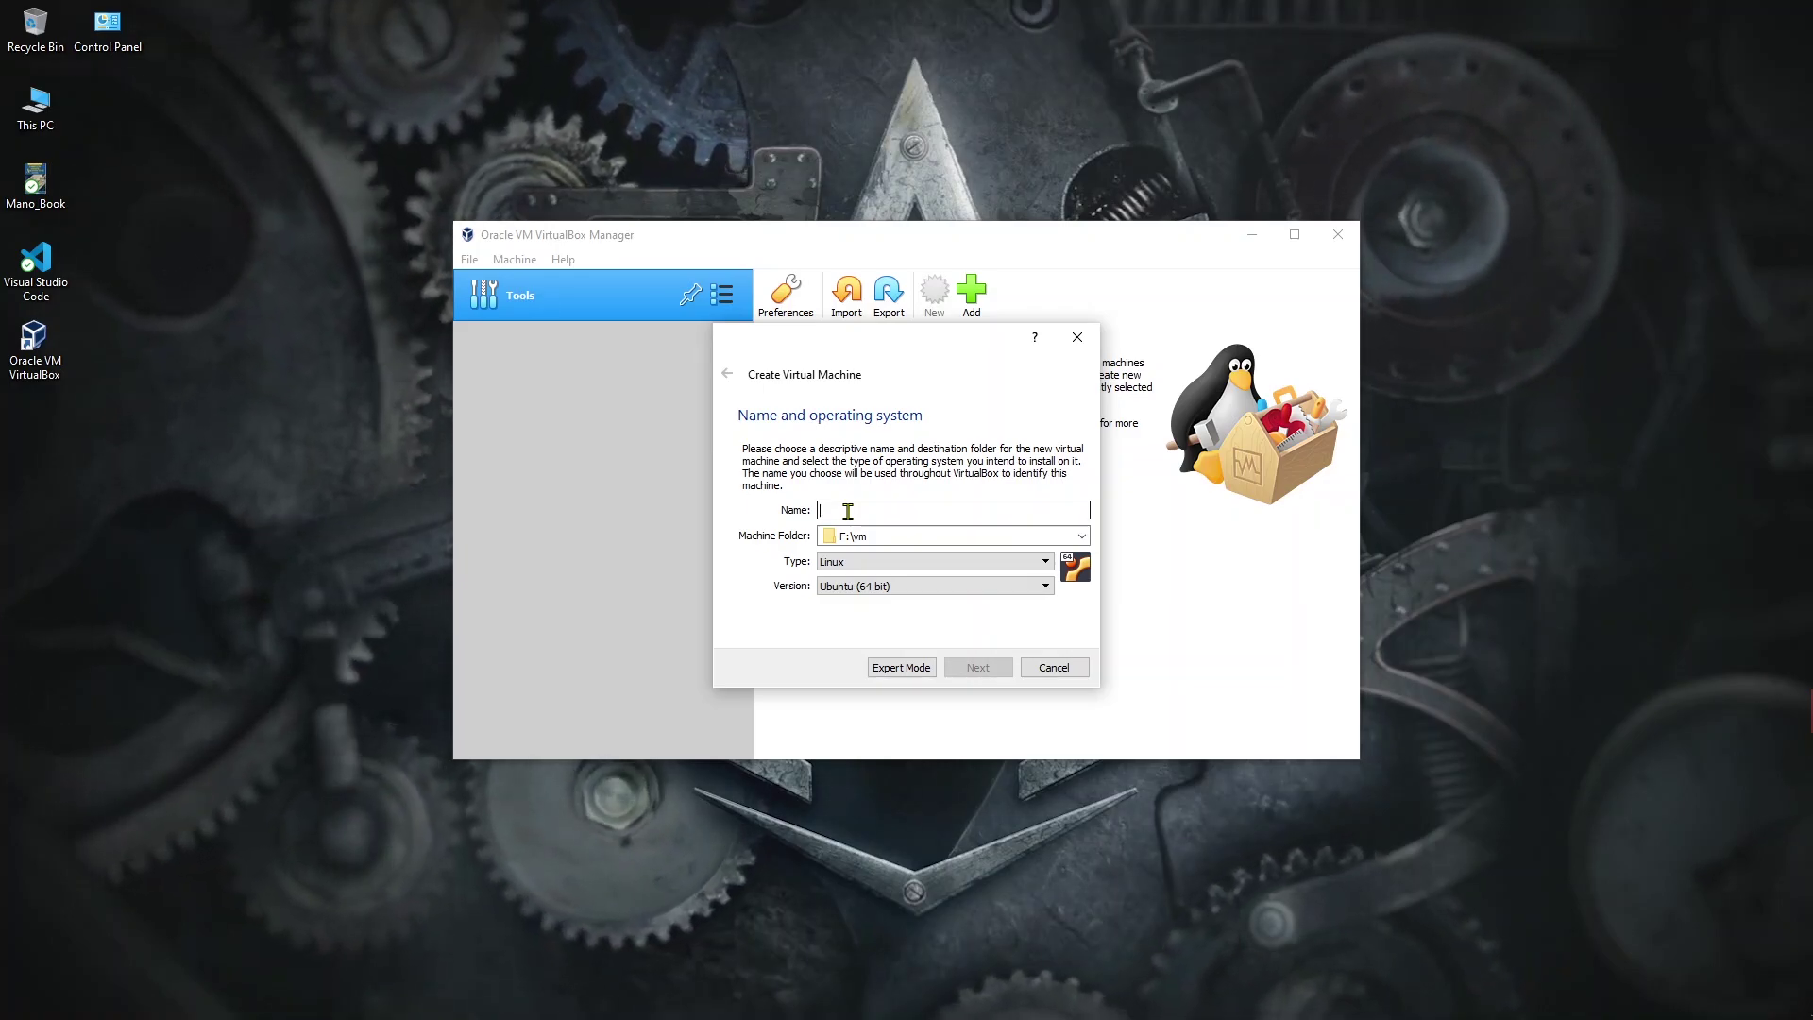
pyautogui.write('oni')
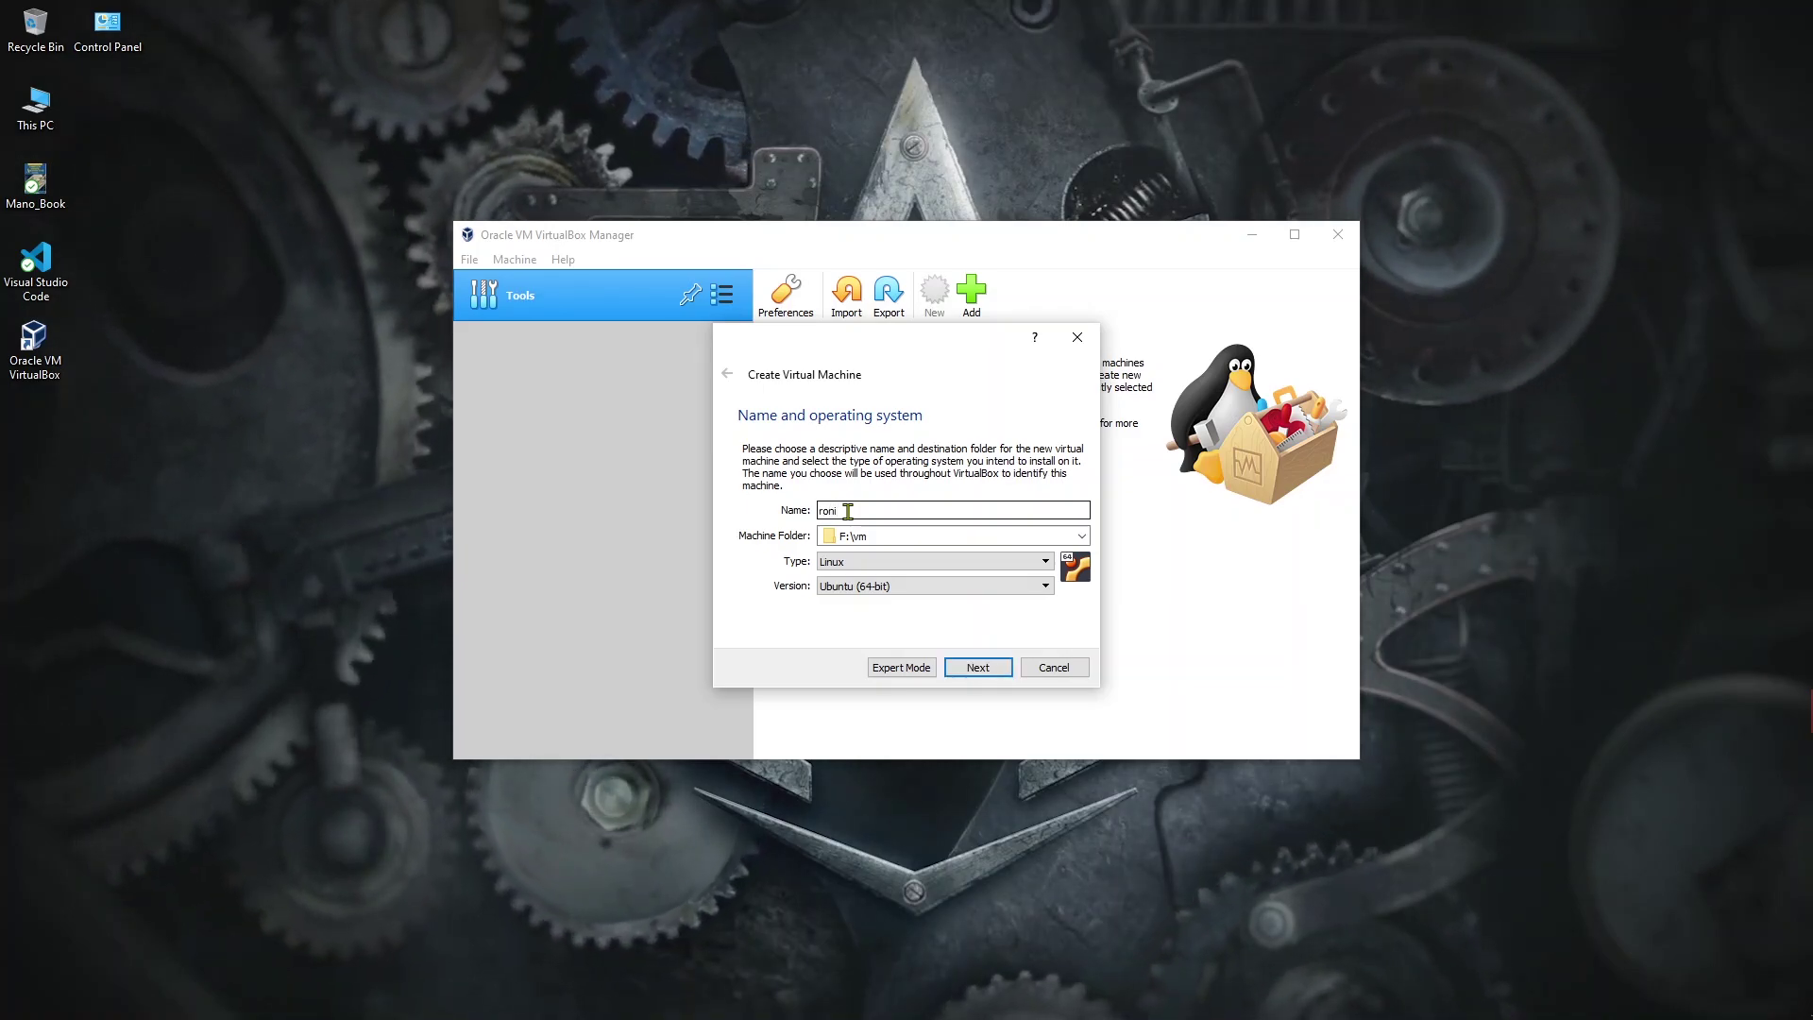
pyautogui.write('_o')
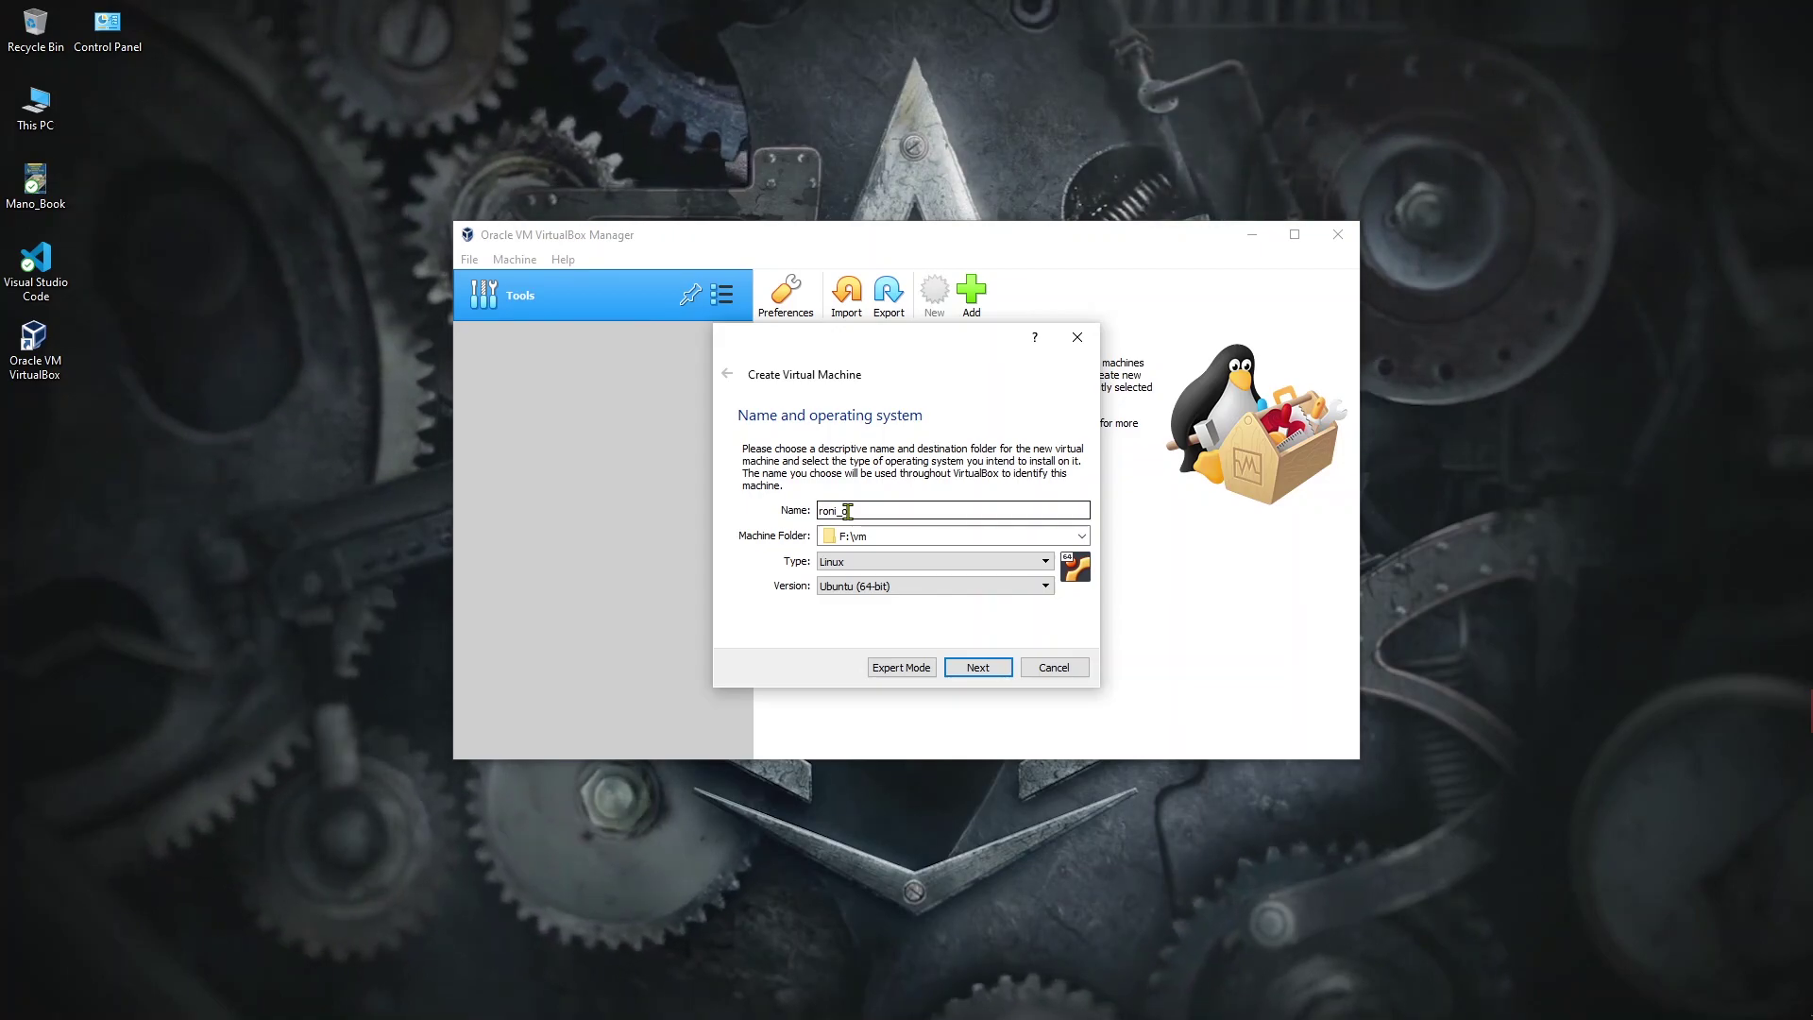
pyautogui.write('7')
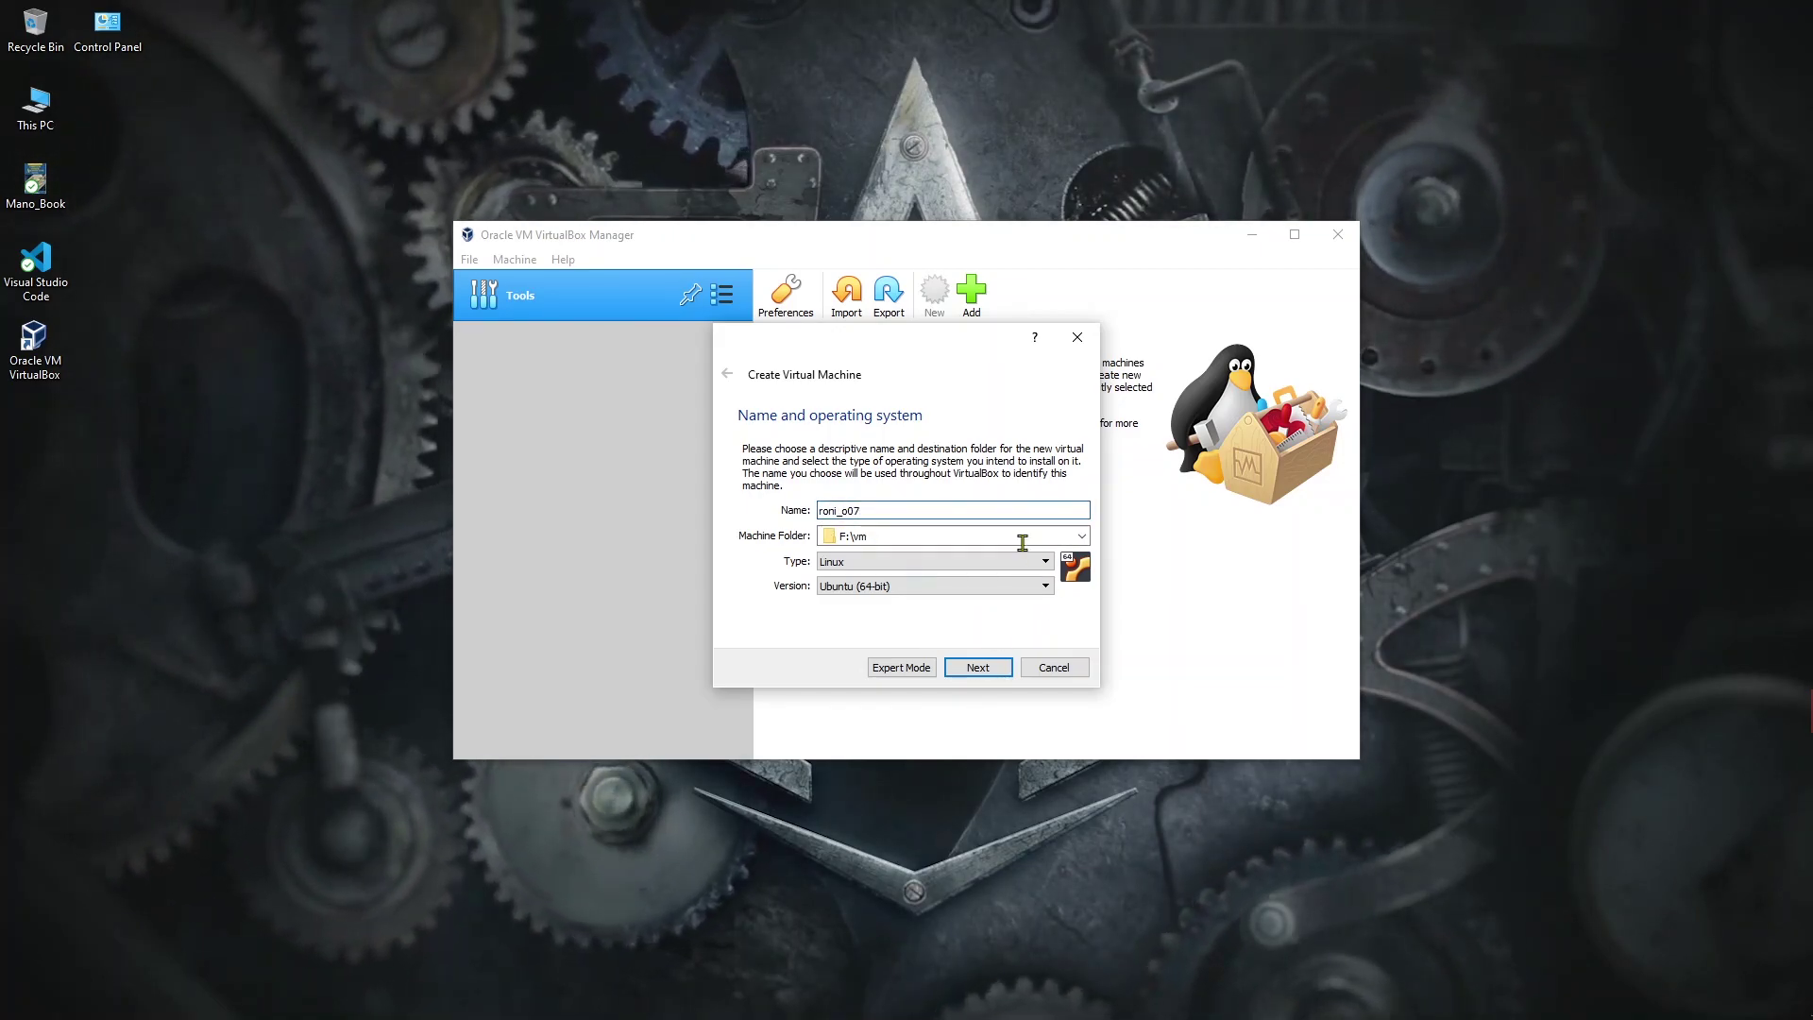
pyautogui.click(980, 667)
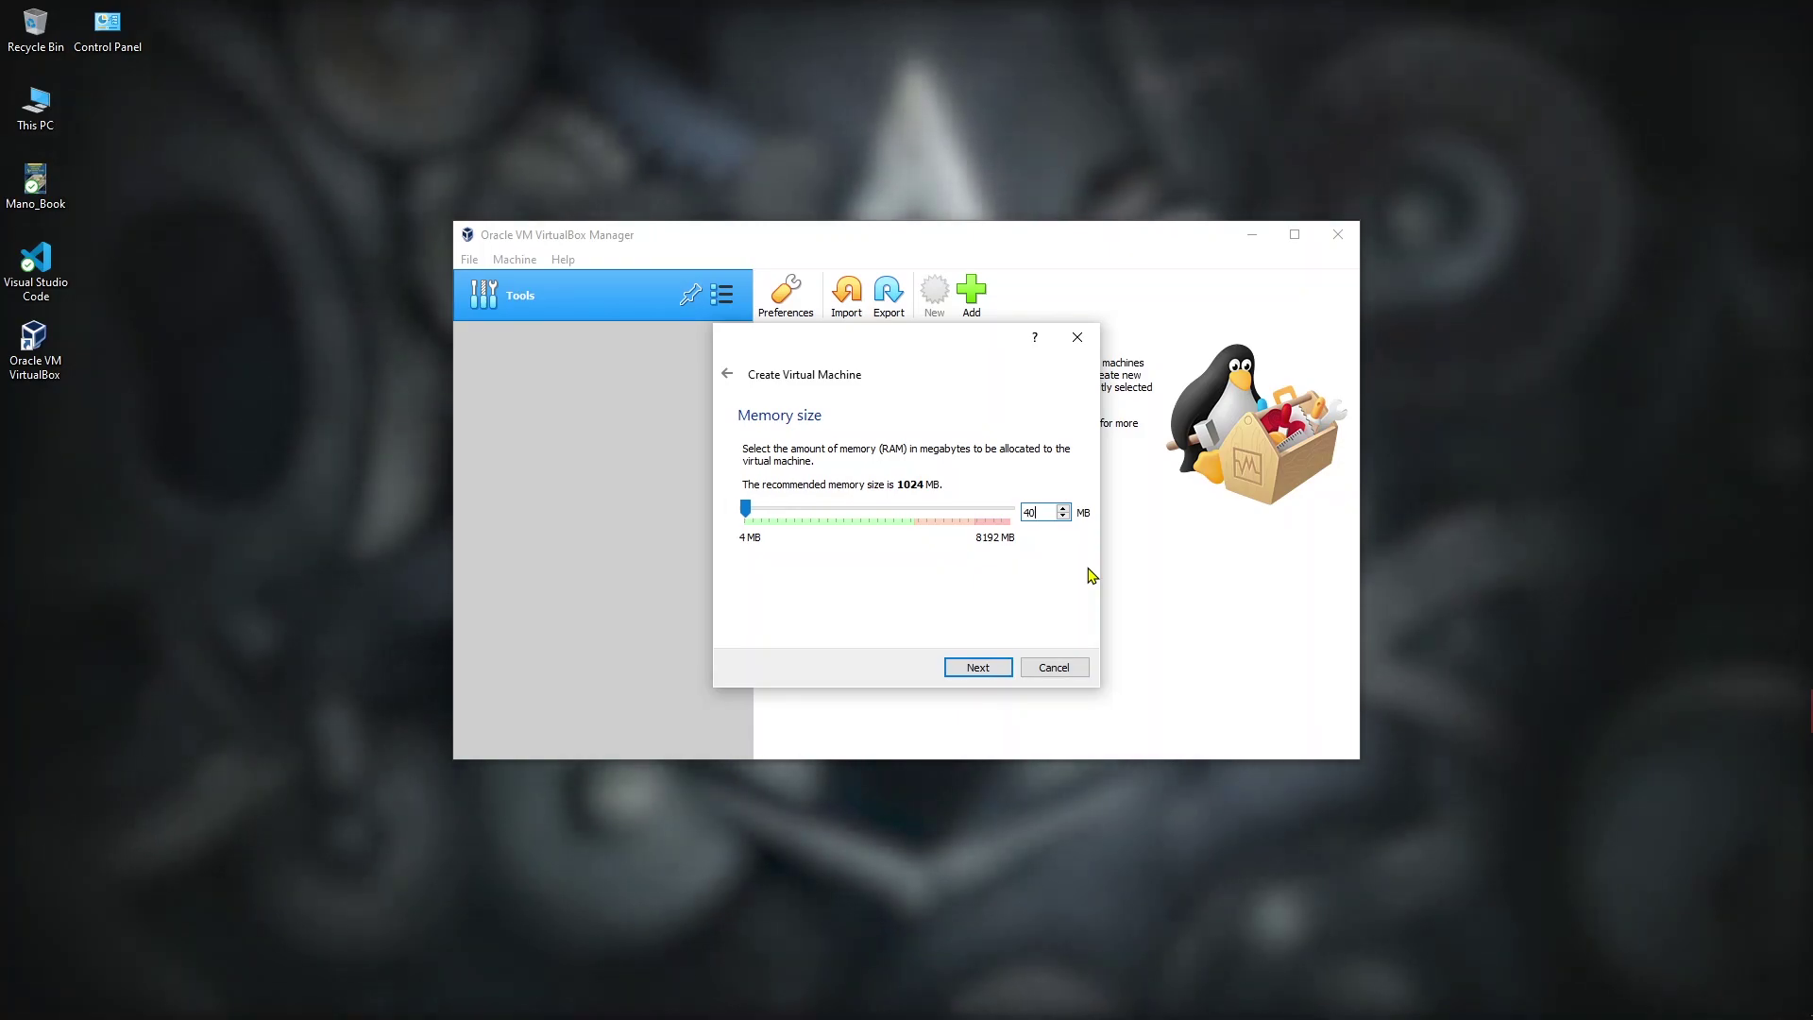
# Step: Give the VM 4096 MB of memory and create a new VDI virtual hard disk
pyautogui.write('6')
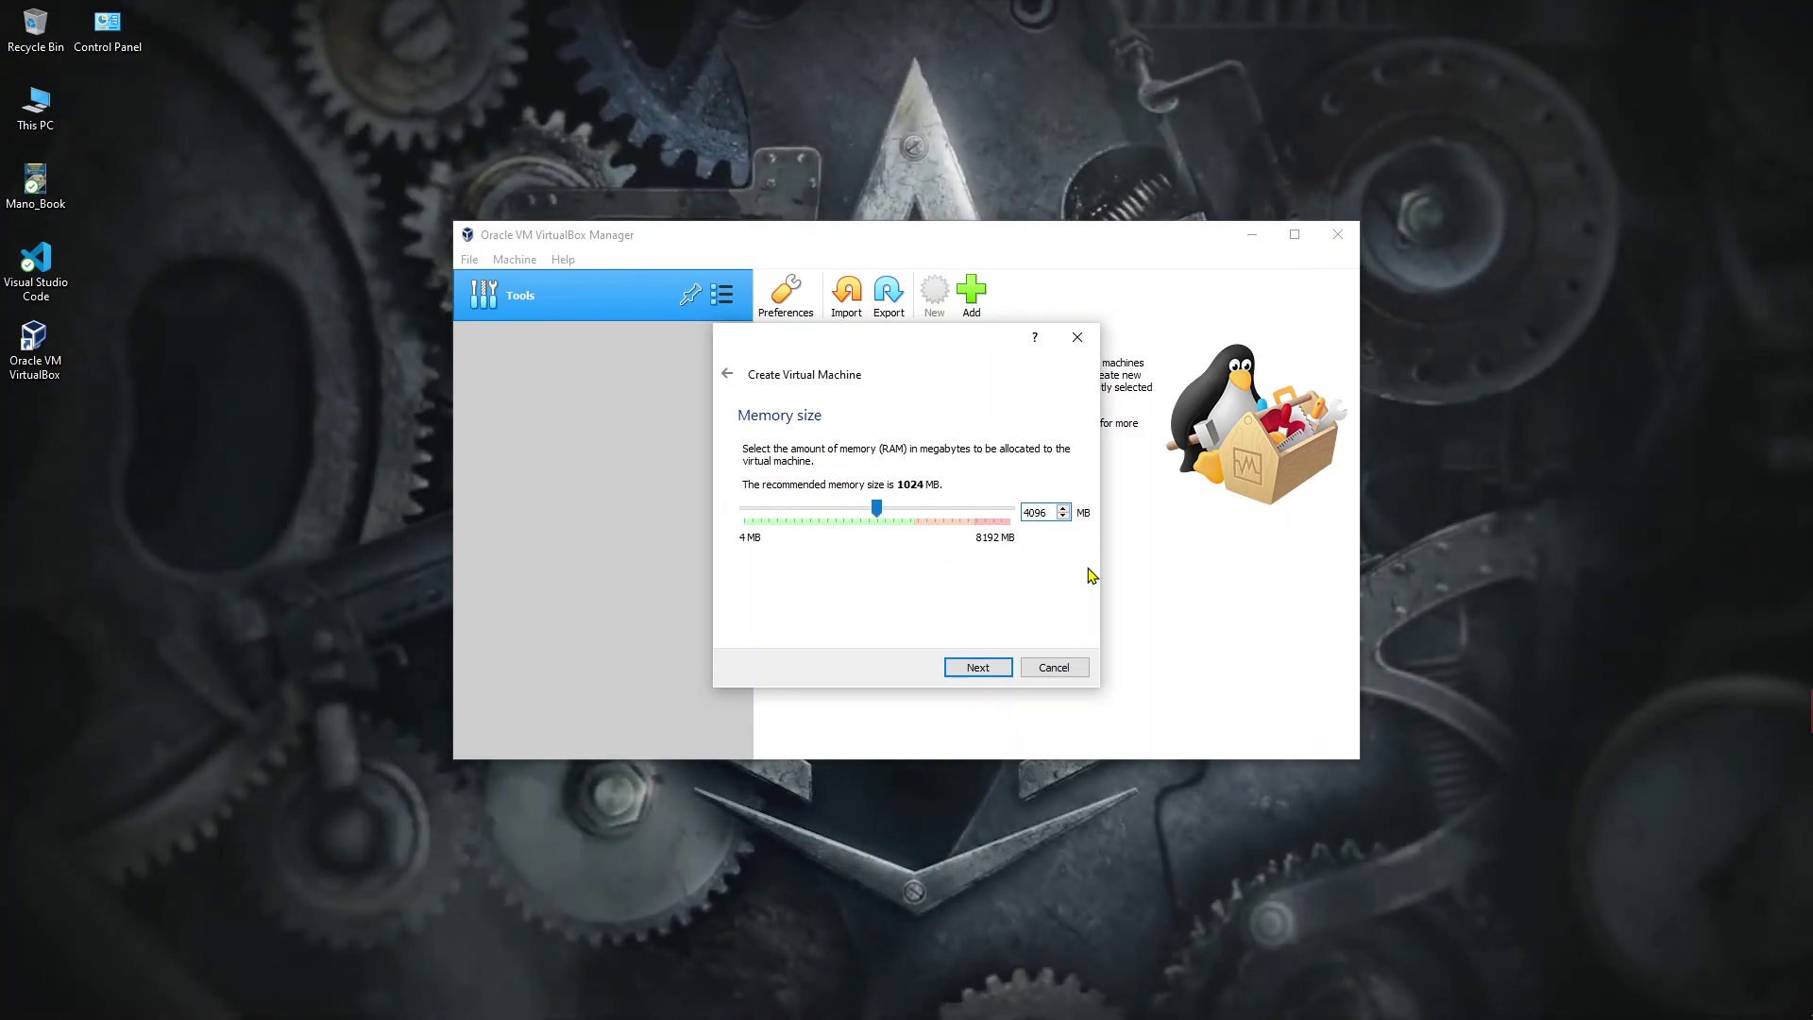
pyautogui.click(982, 674)
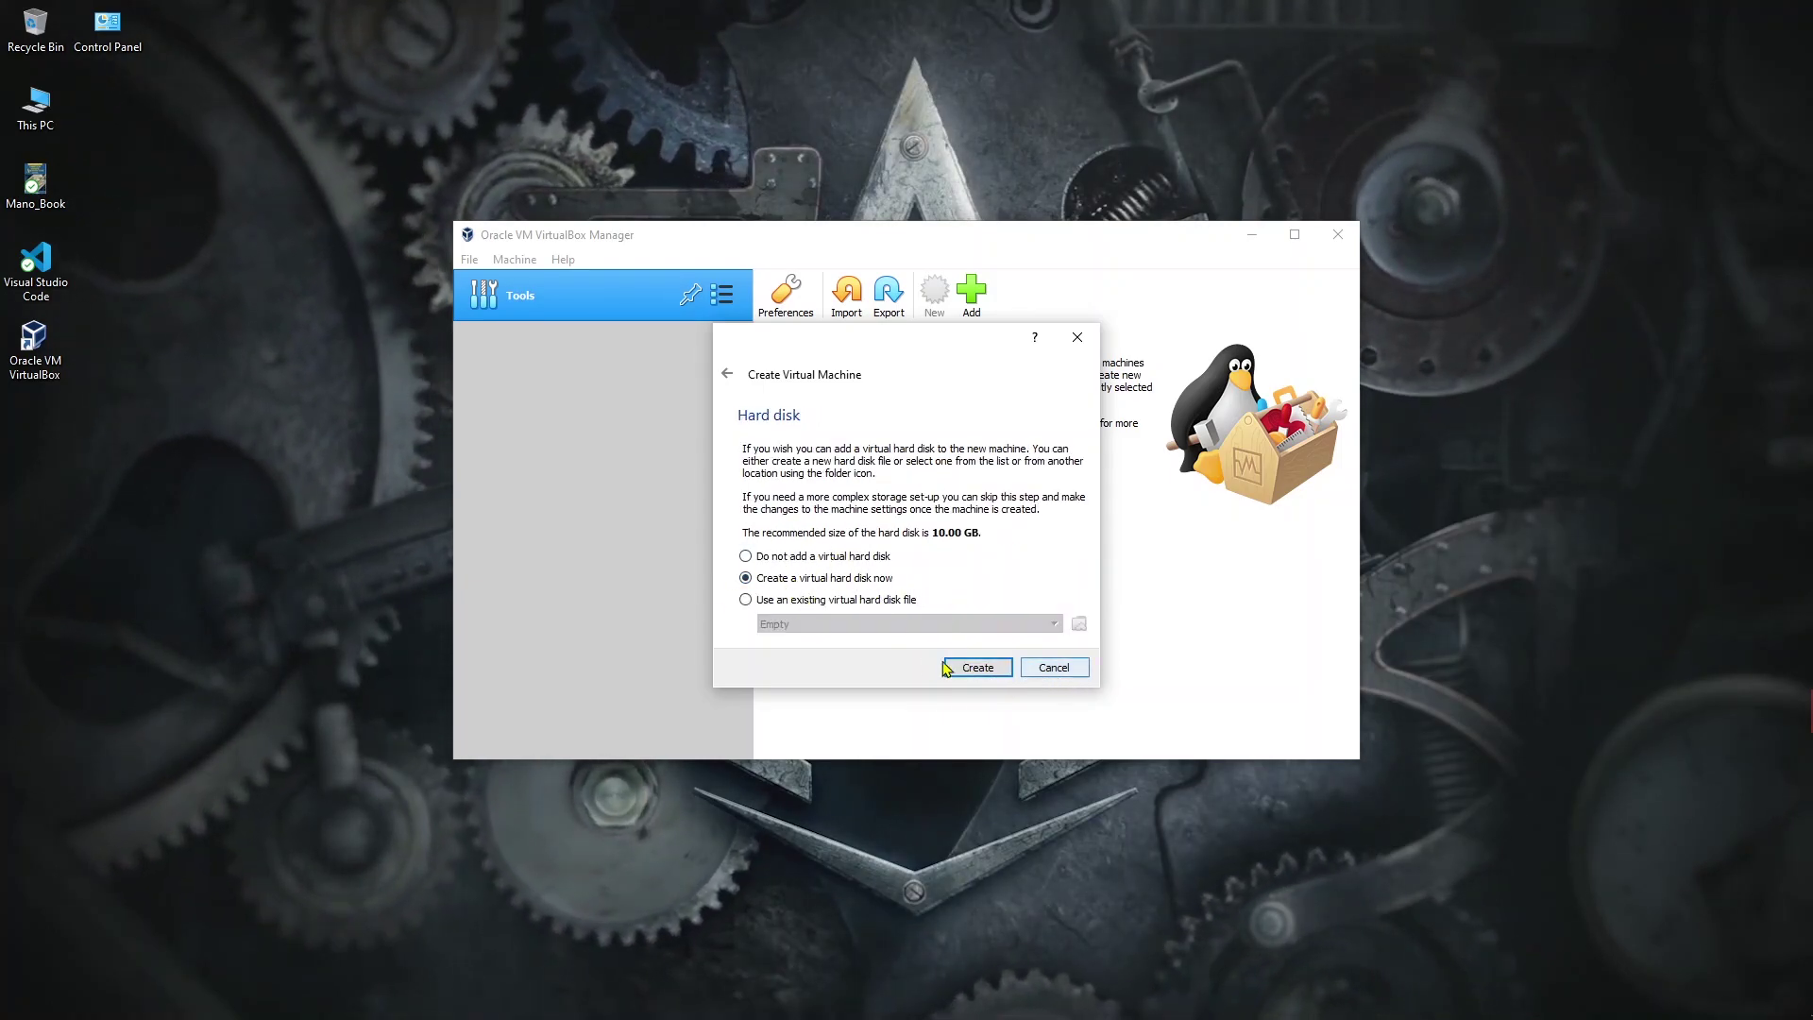
pyautogui.click(987, 667)
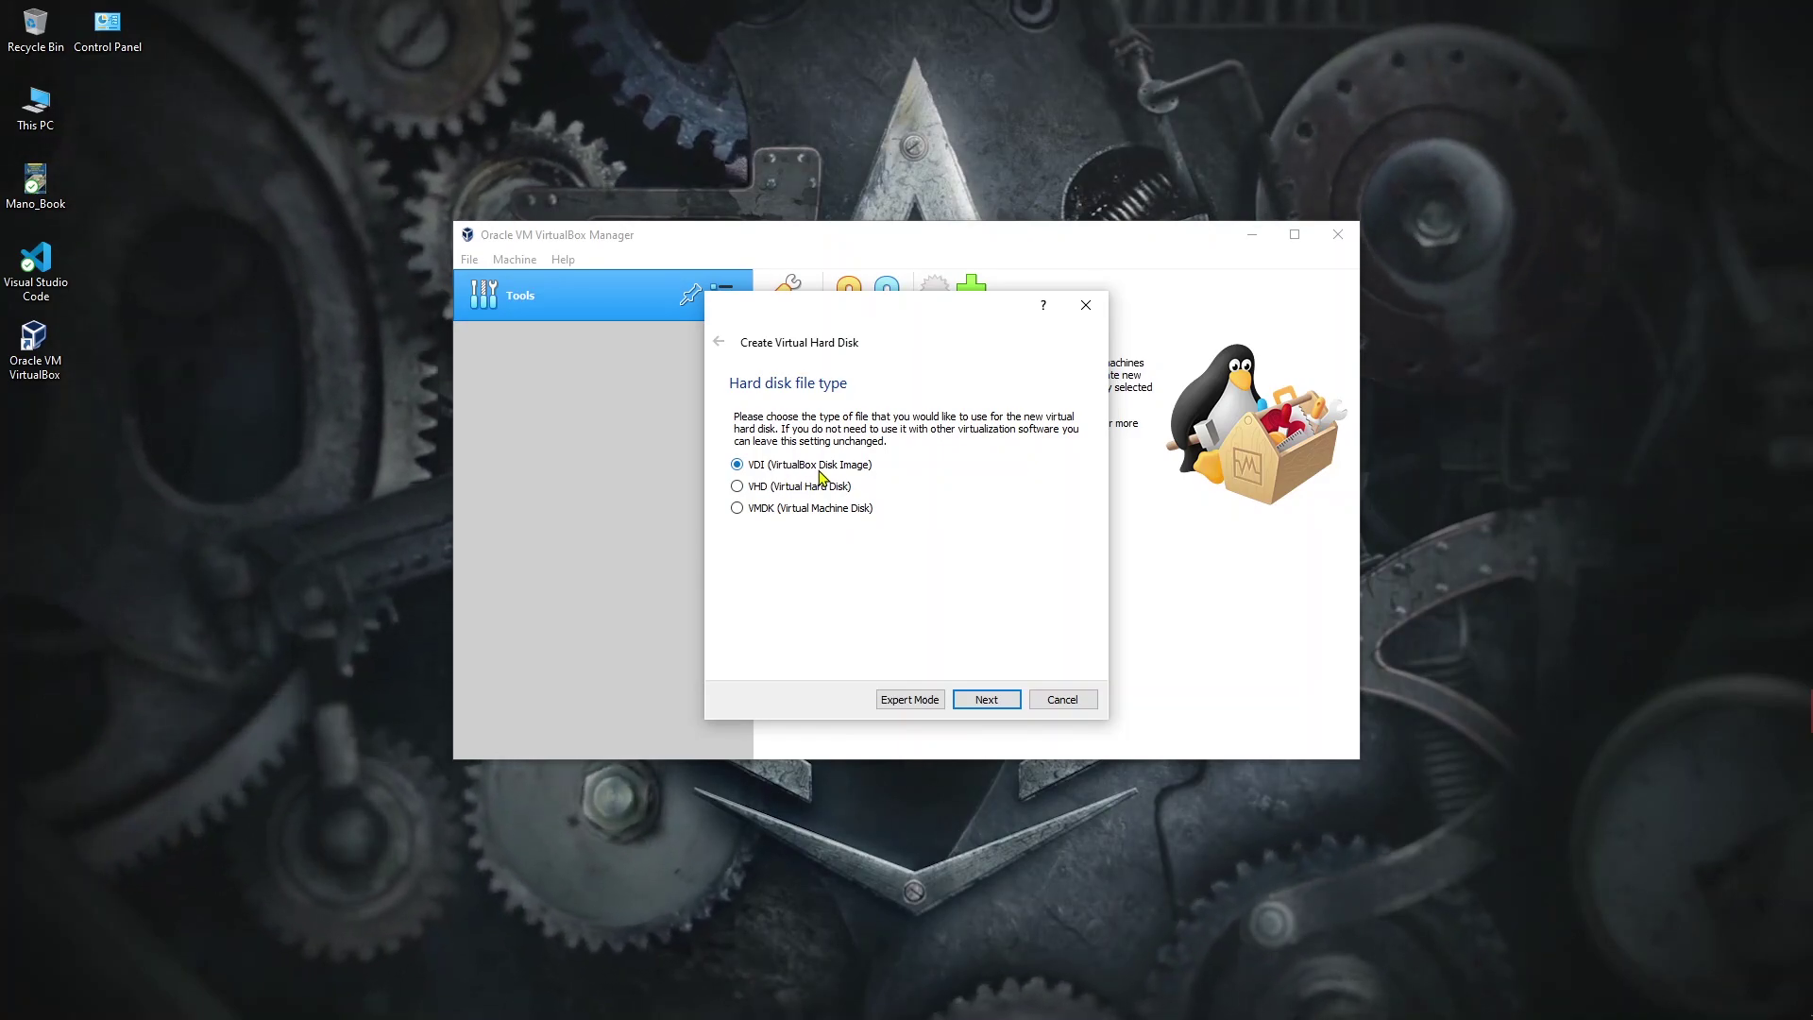
# Step: Create roni_o07.vdi as a dynamically allocated 30 GB VDI hard disk
pyautogui.click(983, 700)
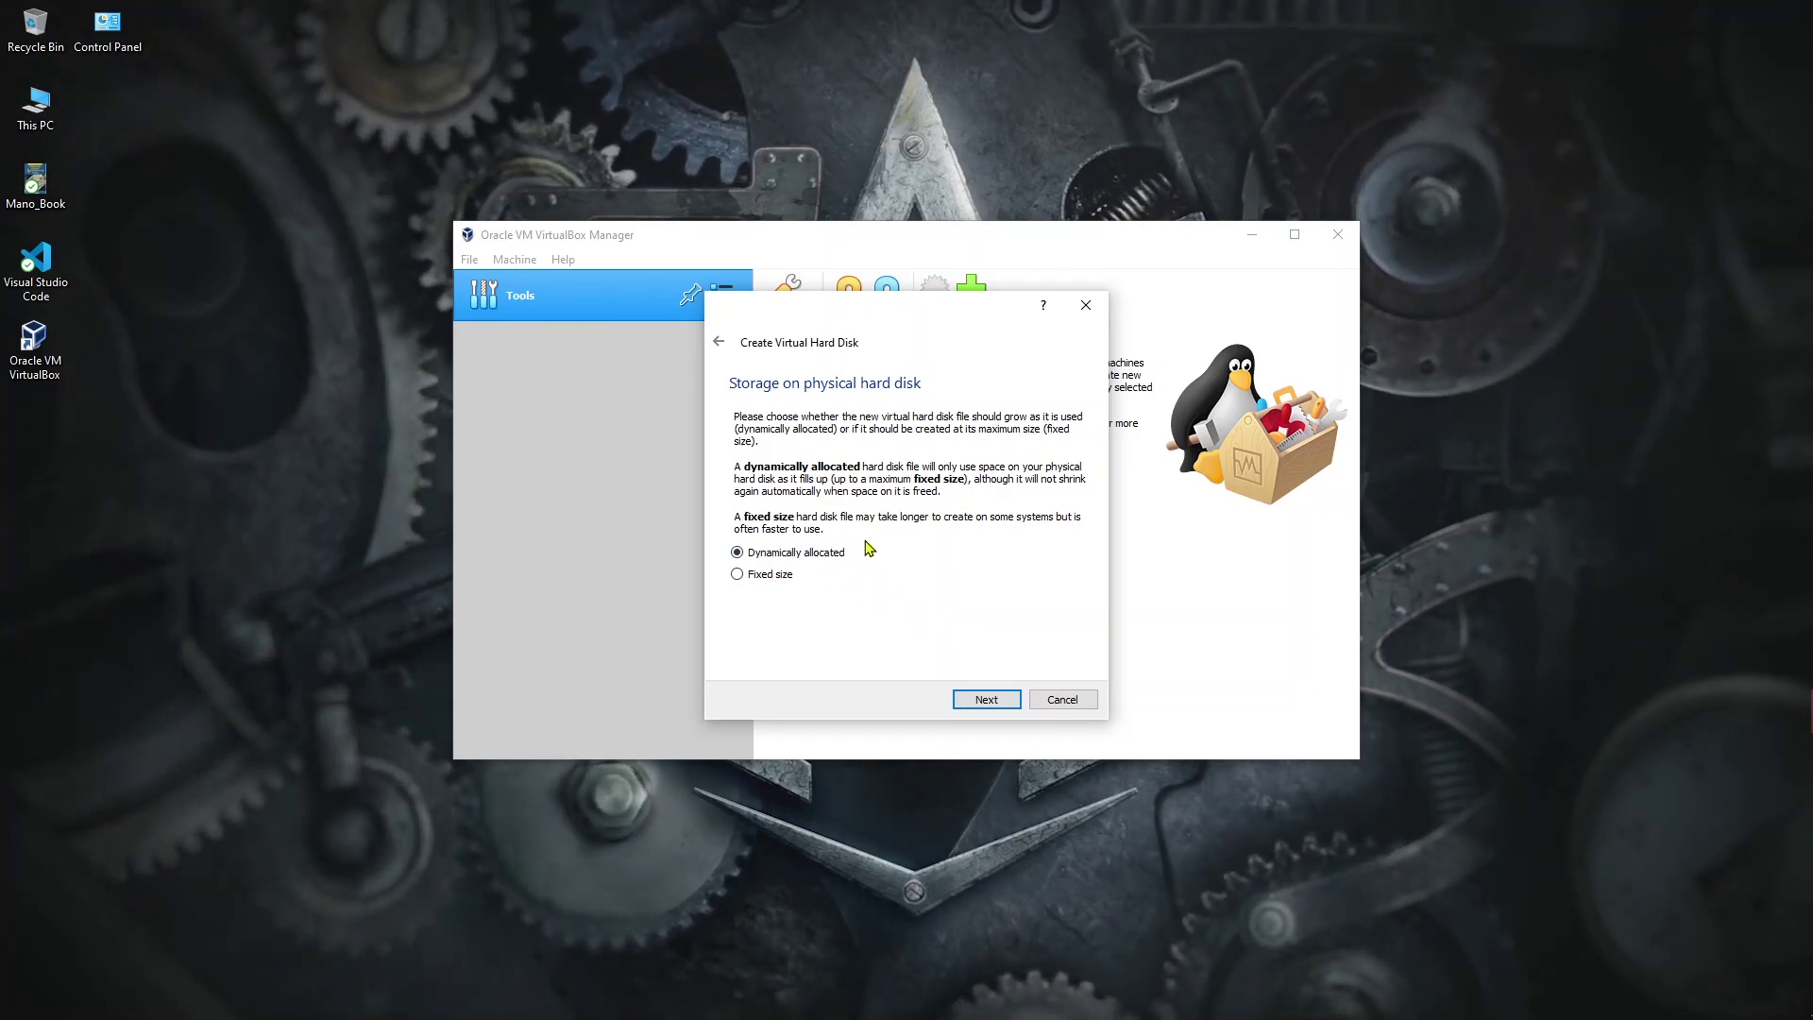
pyautogui.click(987, 699)
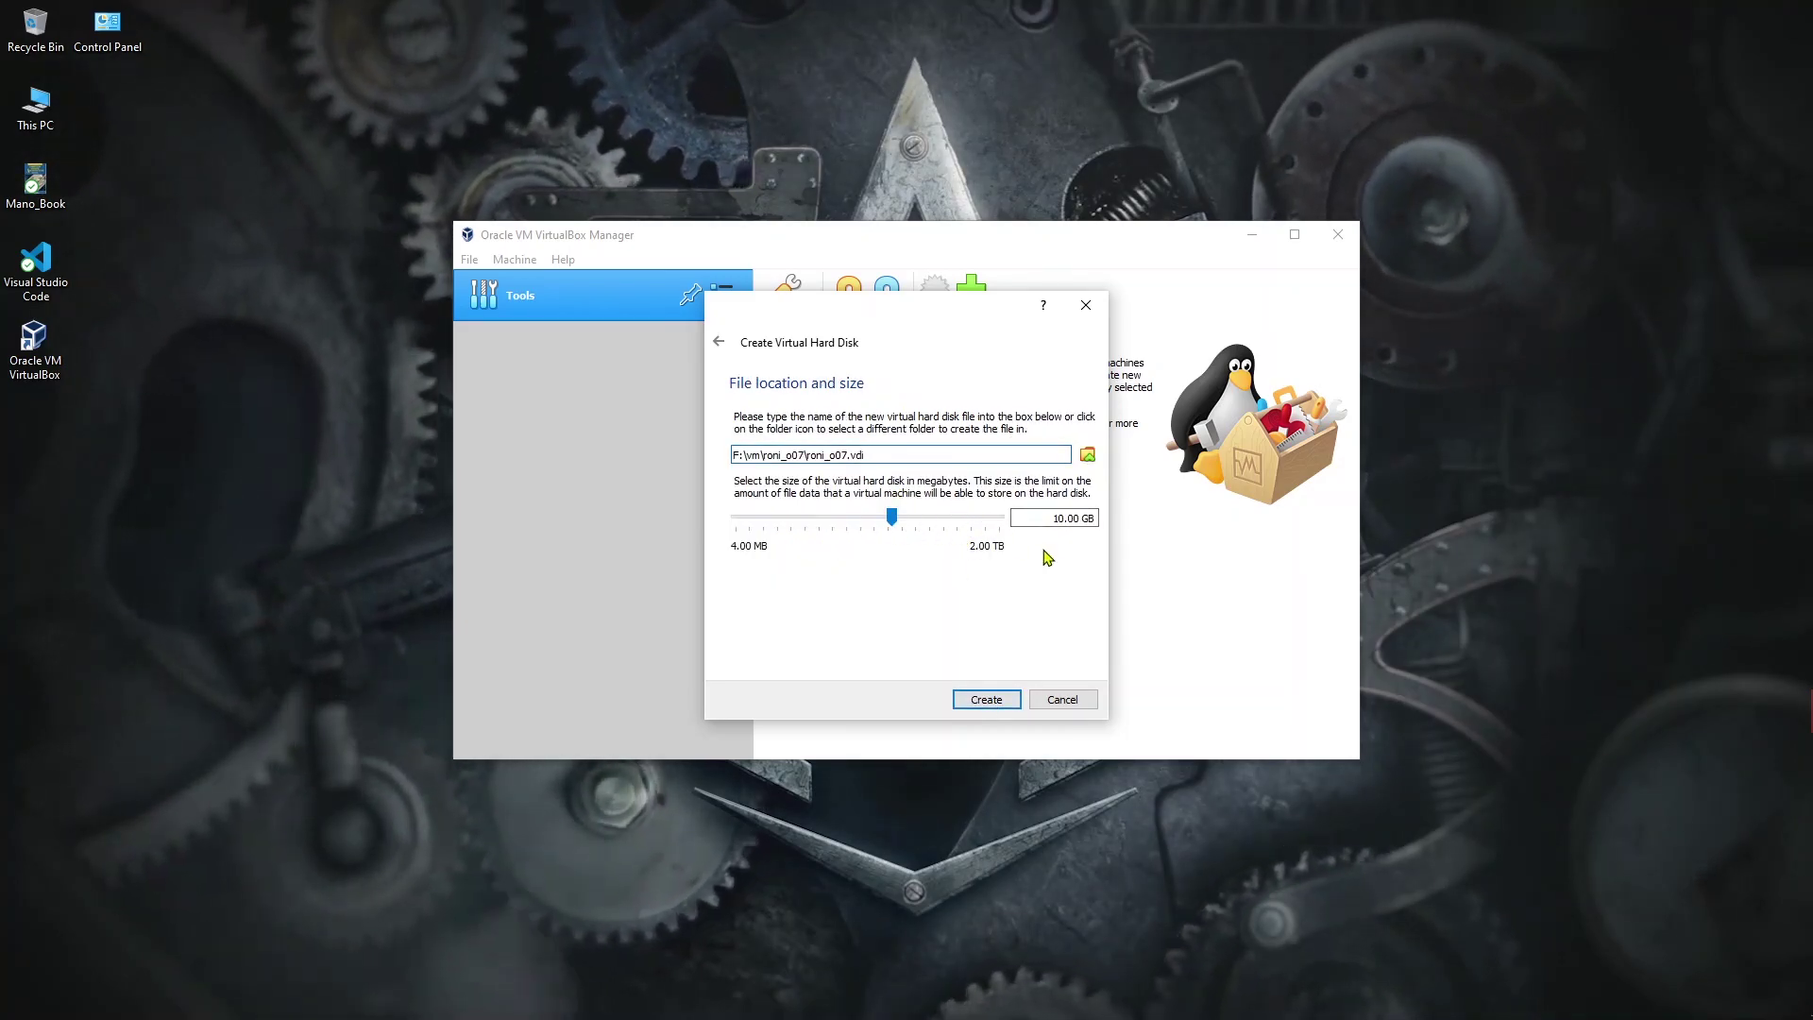
pyautogui.moveTo(1065, 522); pyautogui.dragTo(1051, 520)
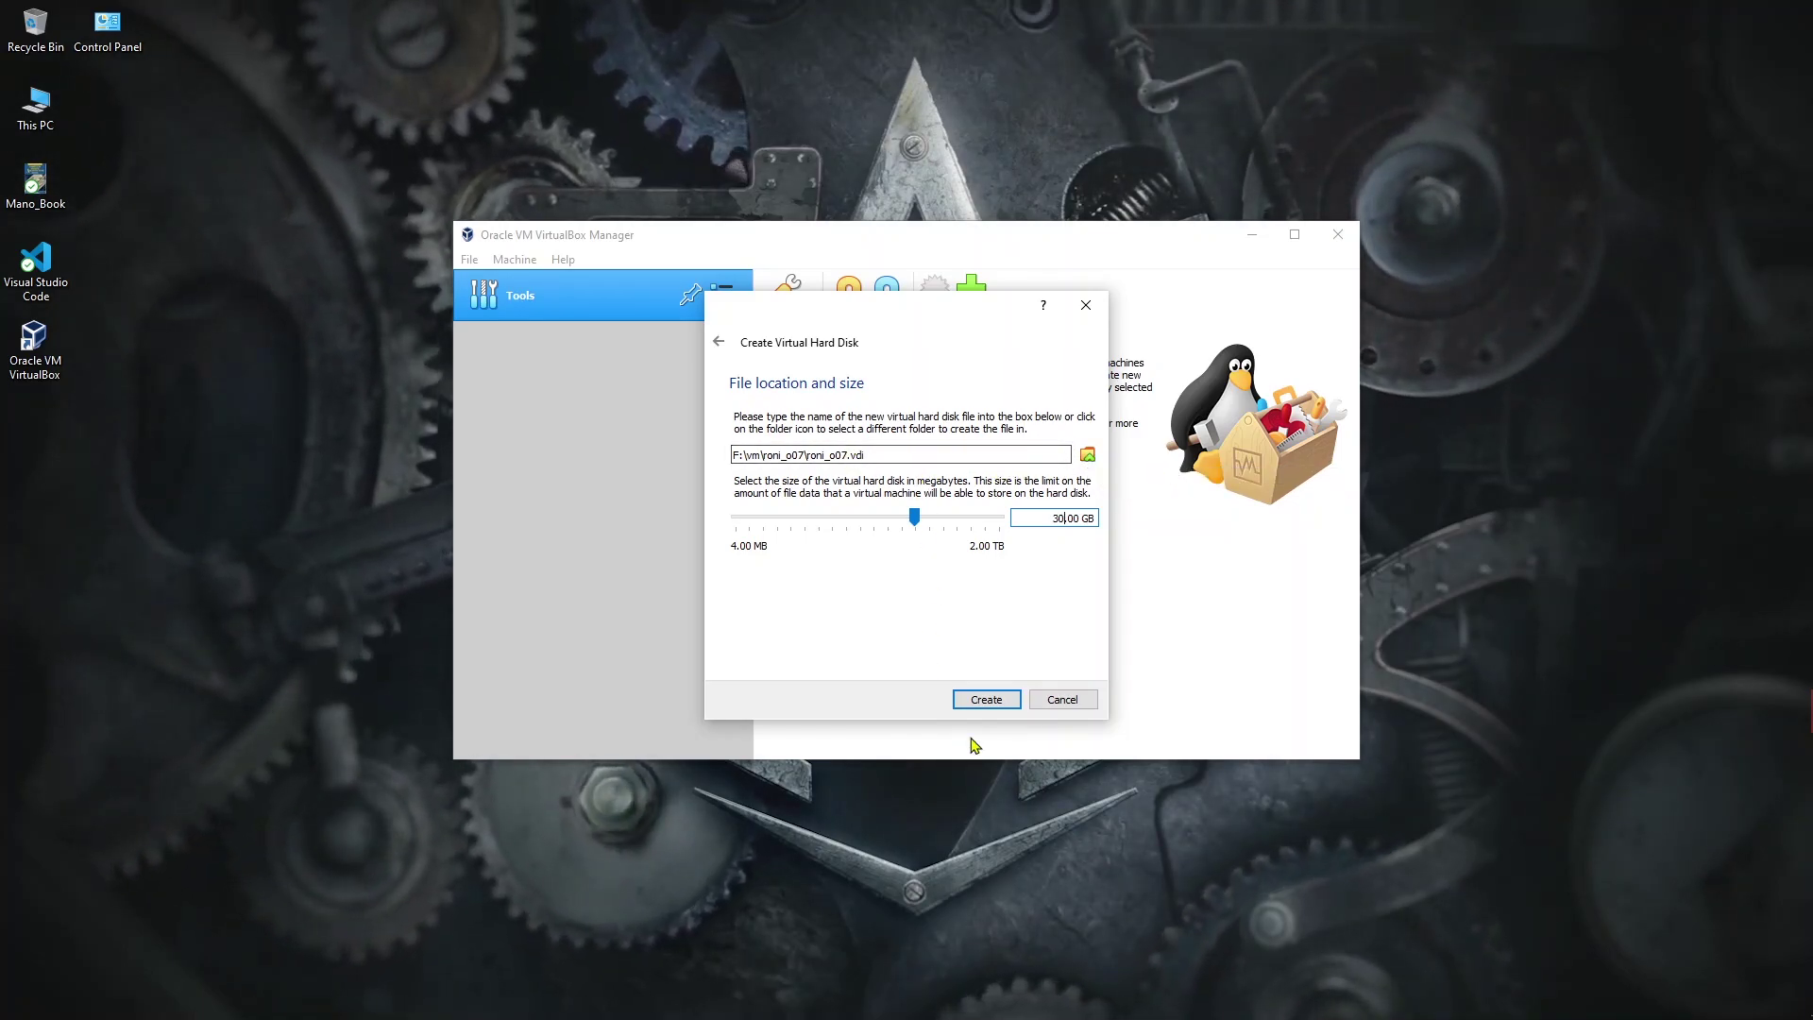
pyautogui.click(996, 701)
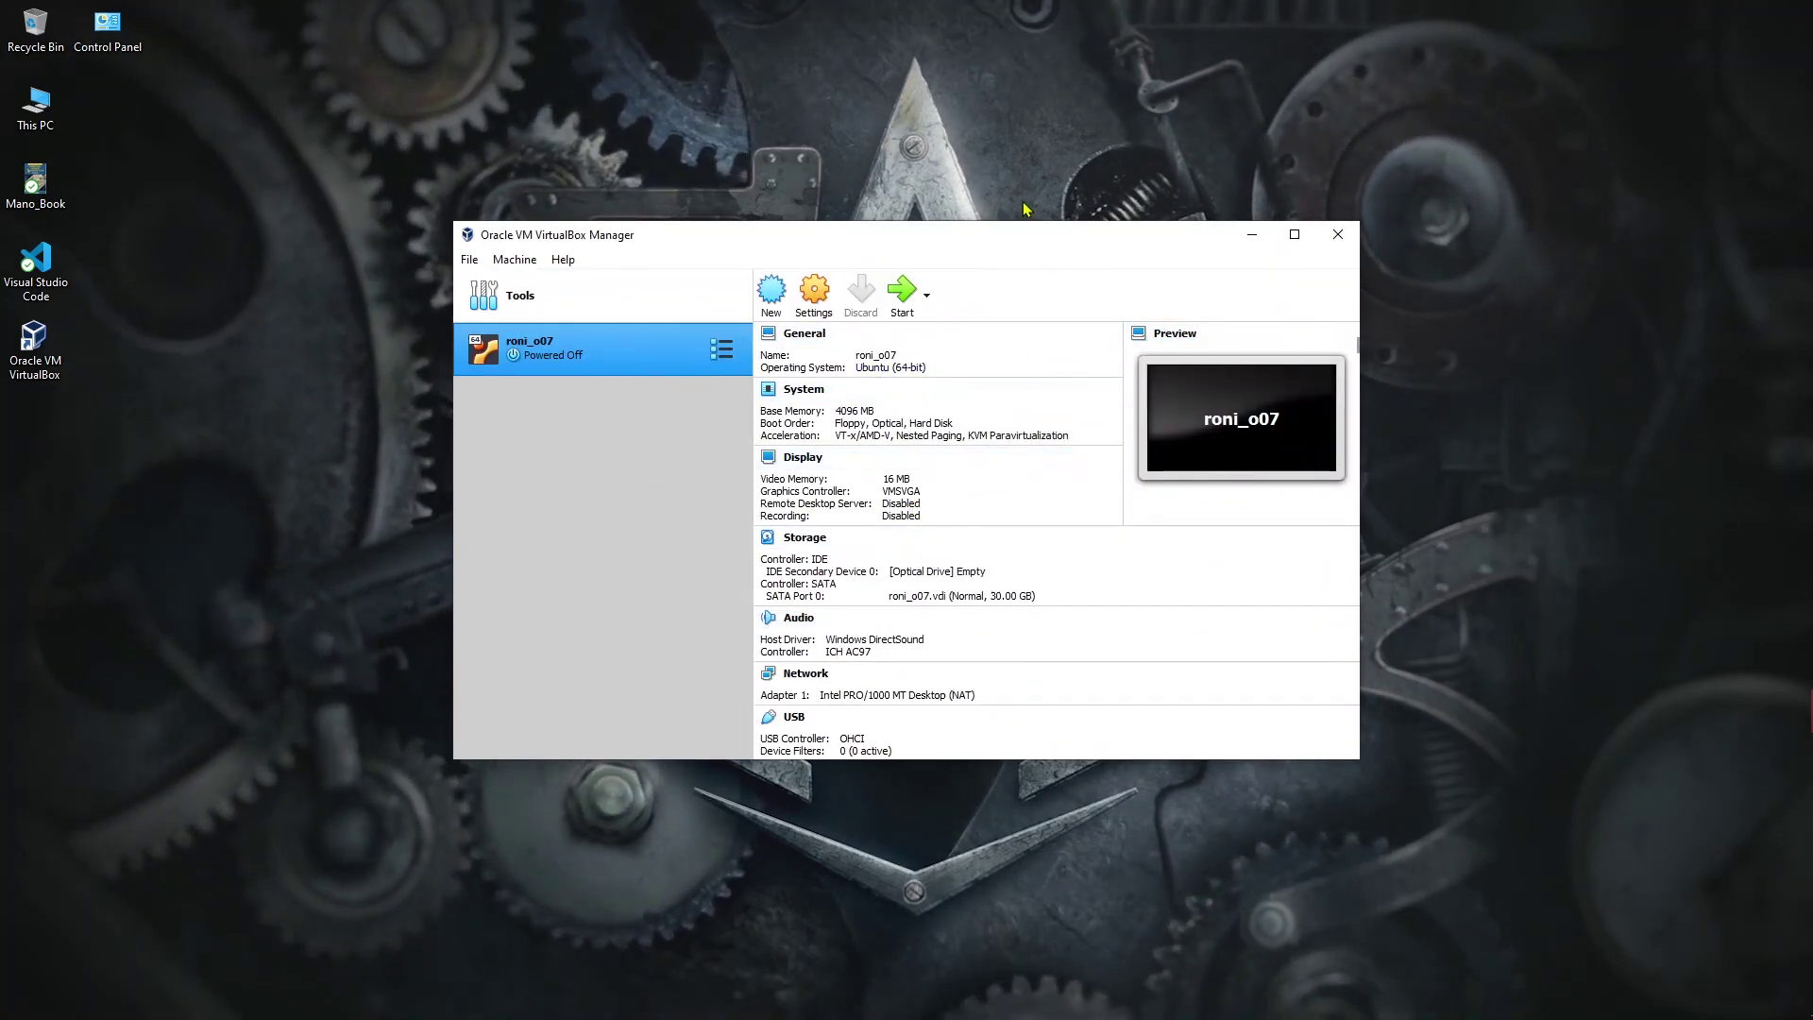
# Step: In roni_o07's General > Advanced settings, set Shared Clipboard and Drag'n'Drop to Bidirectional
pyautogui.moveTo(976, 236); pyautogui.dragTo(993, 162)
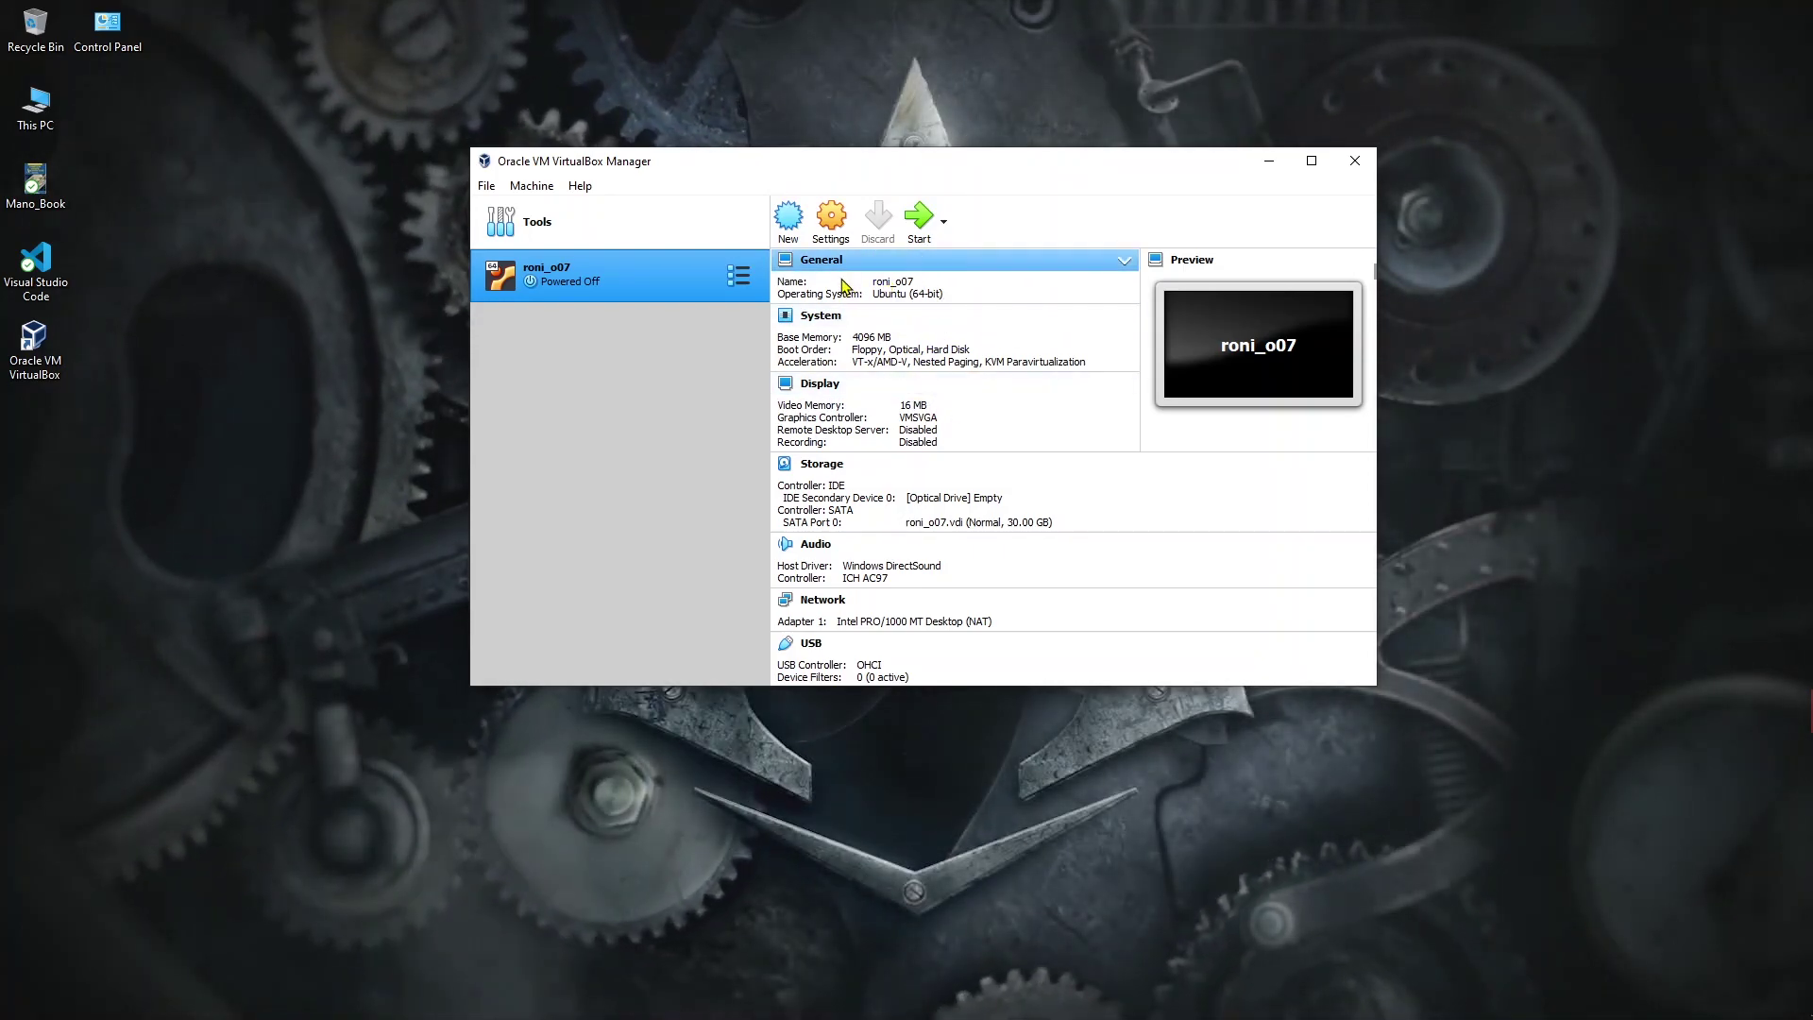
pyautogui.rightClick(665, 274)
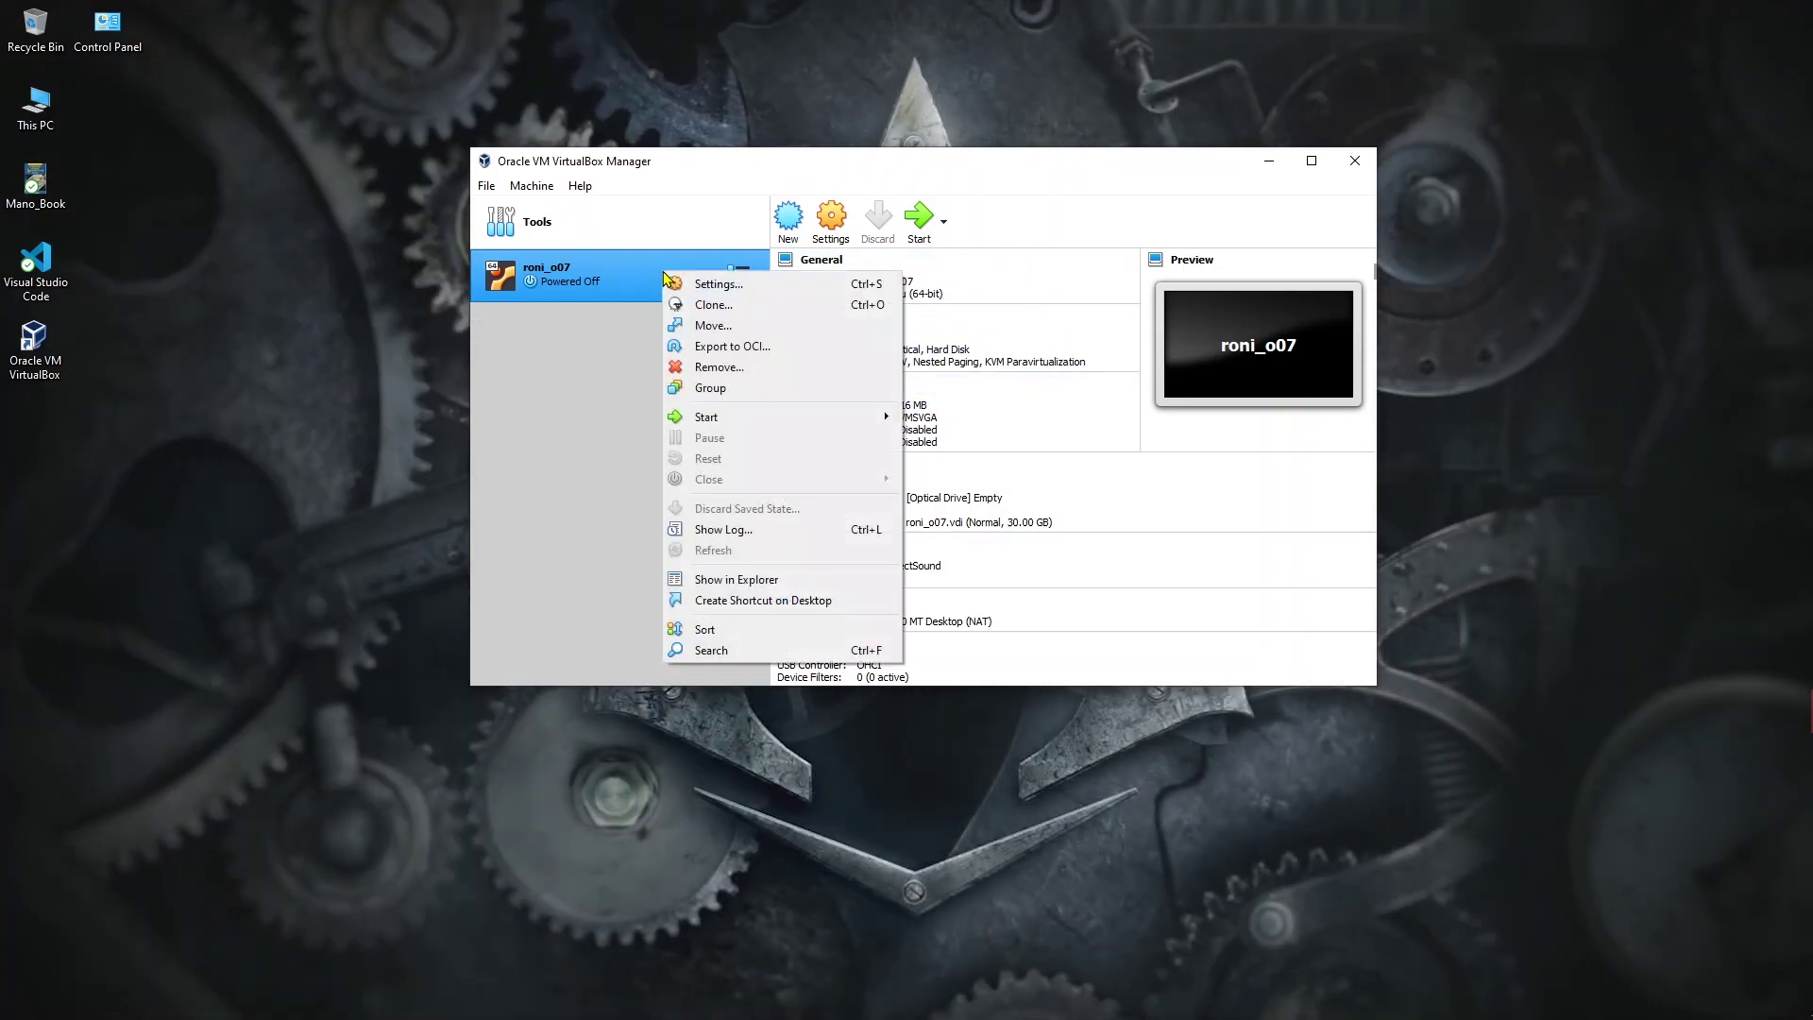
pyautogui.click(751, 285)
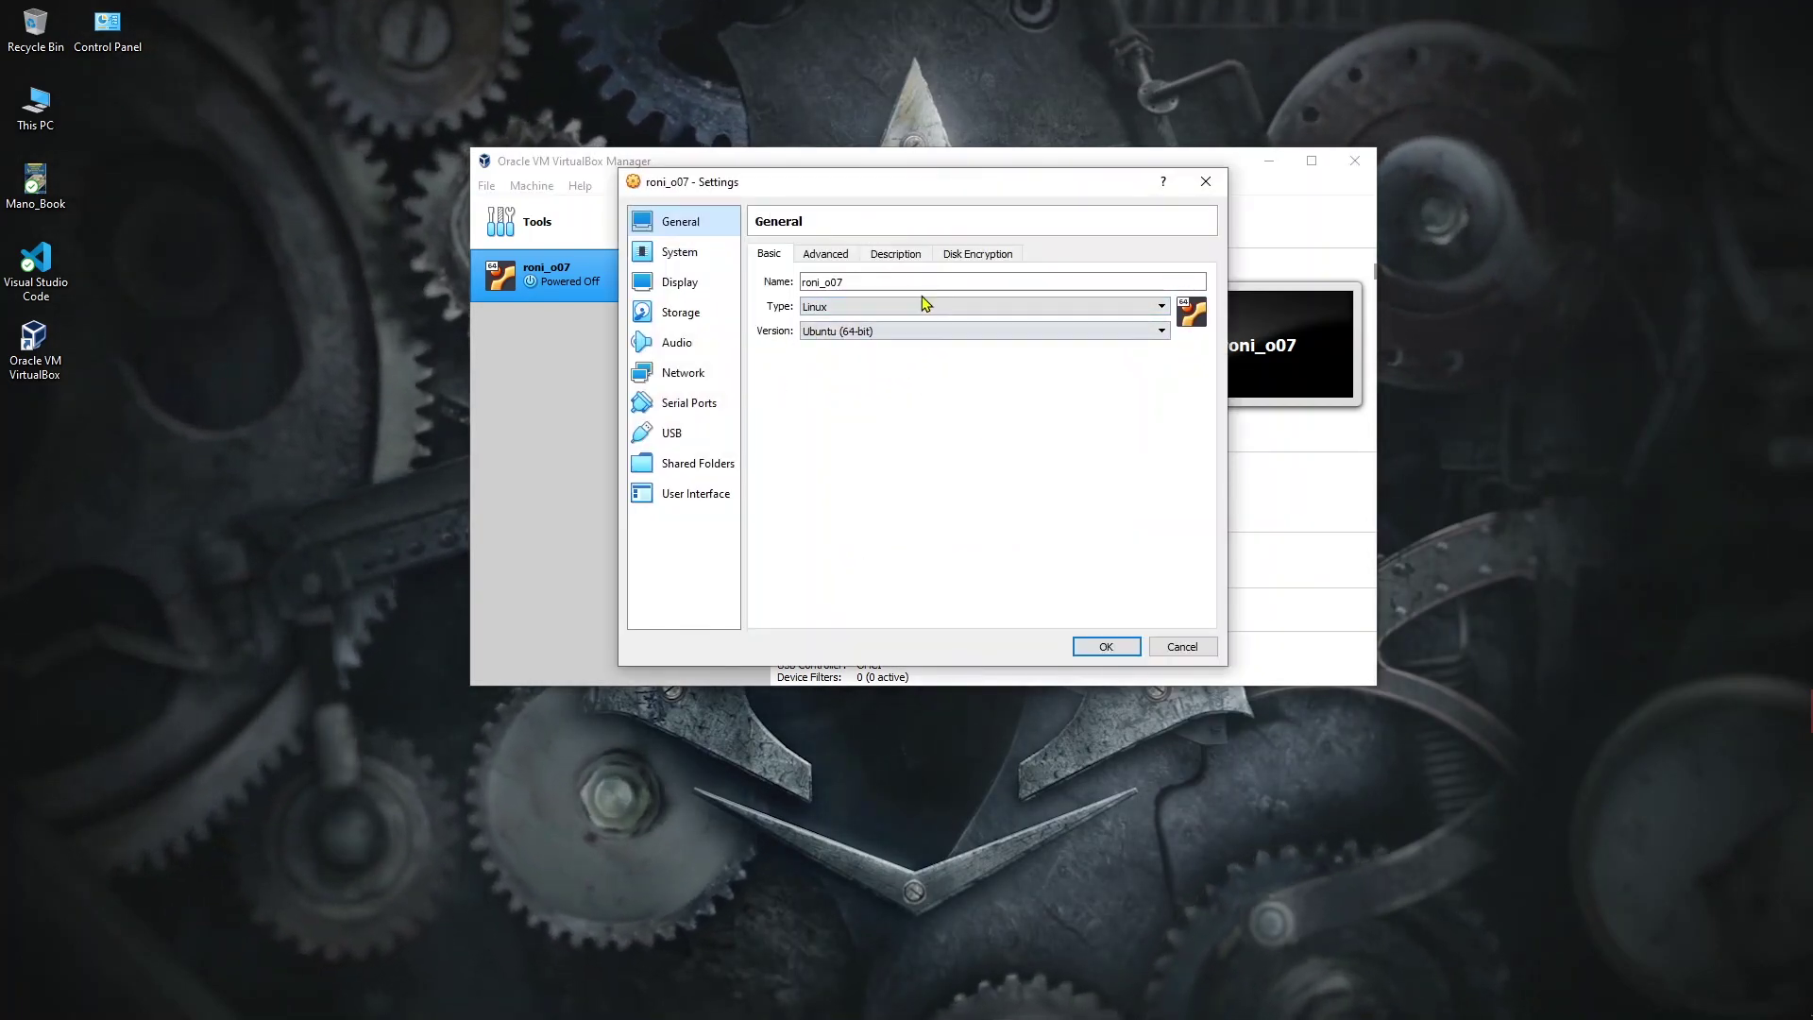
pyautogui.click(826, 253)
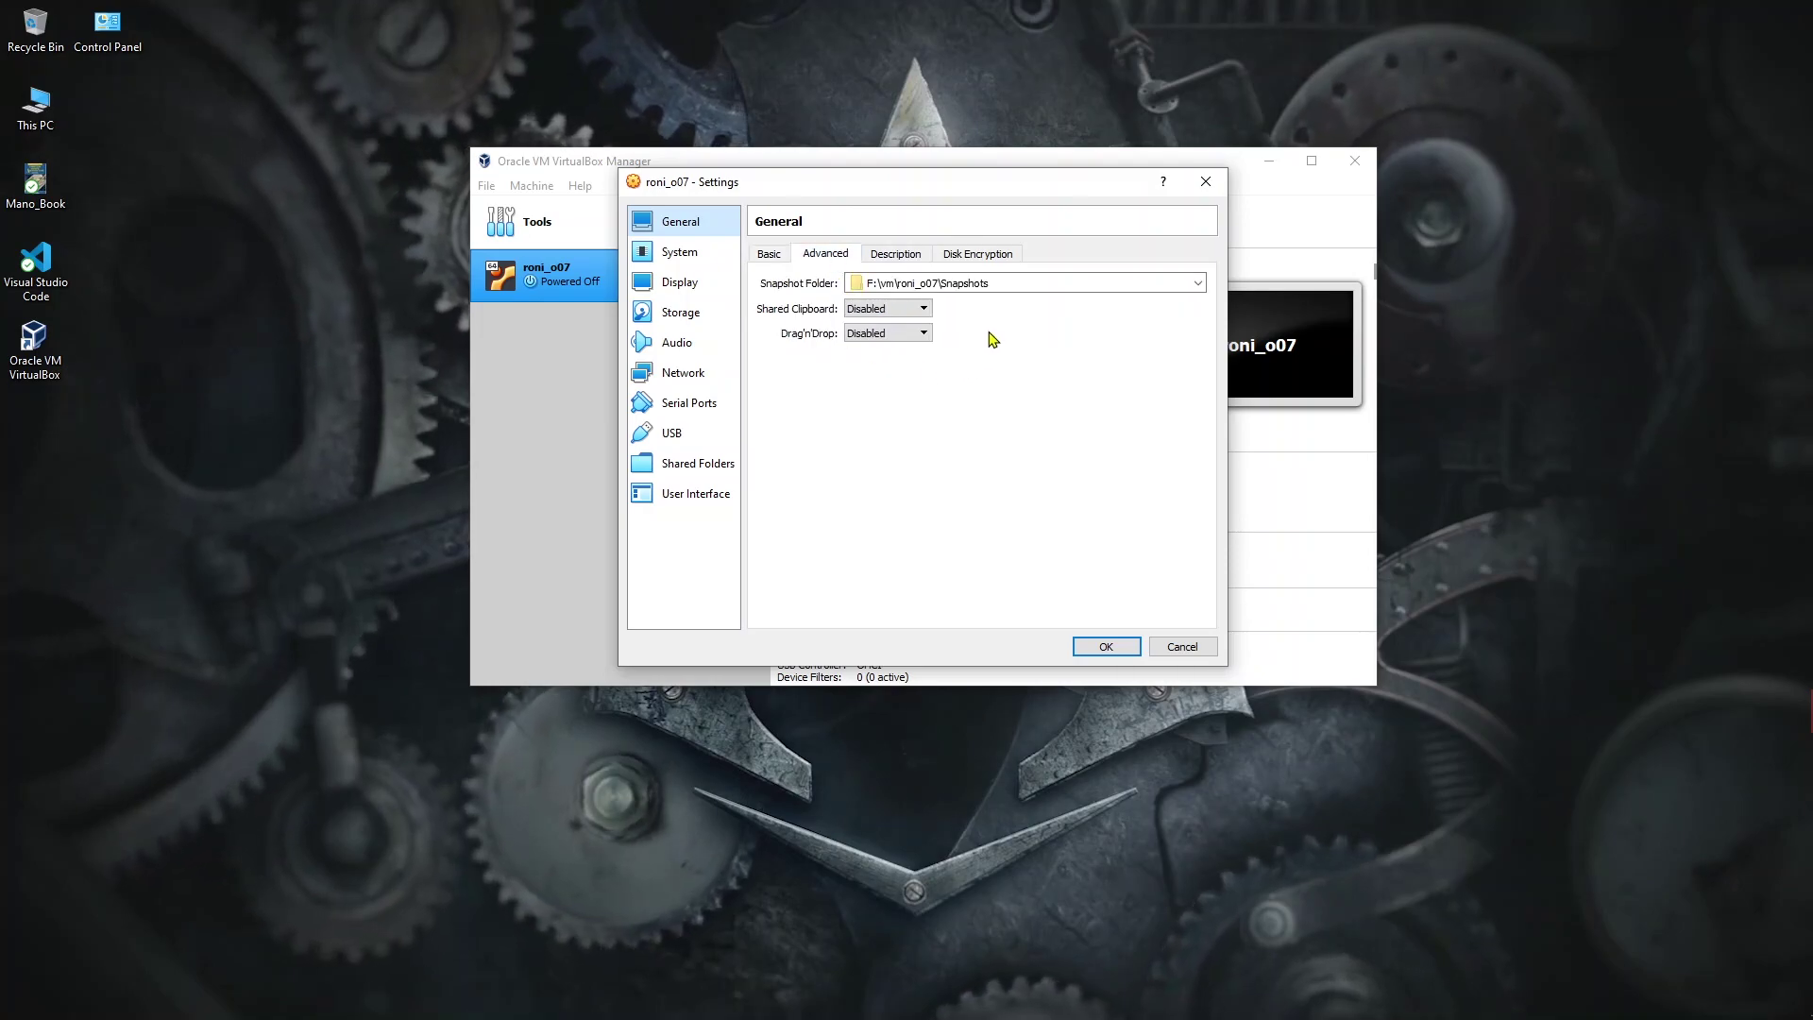
pyautogui.click(916, 312)
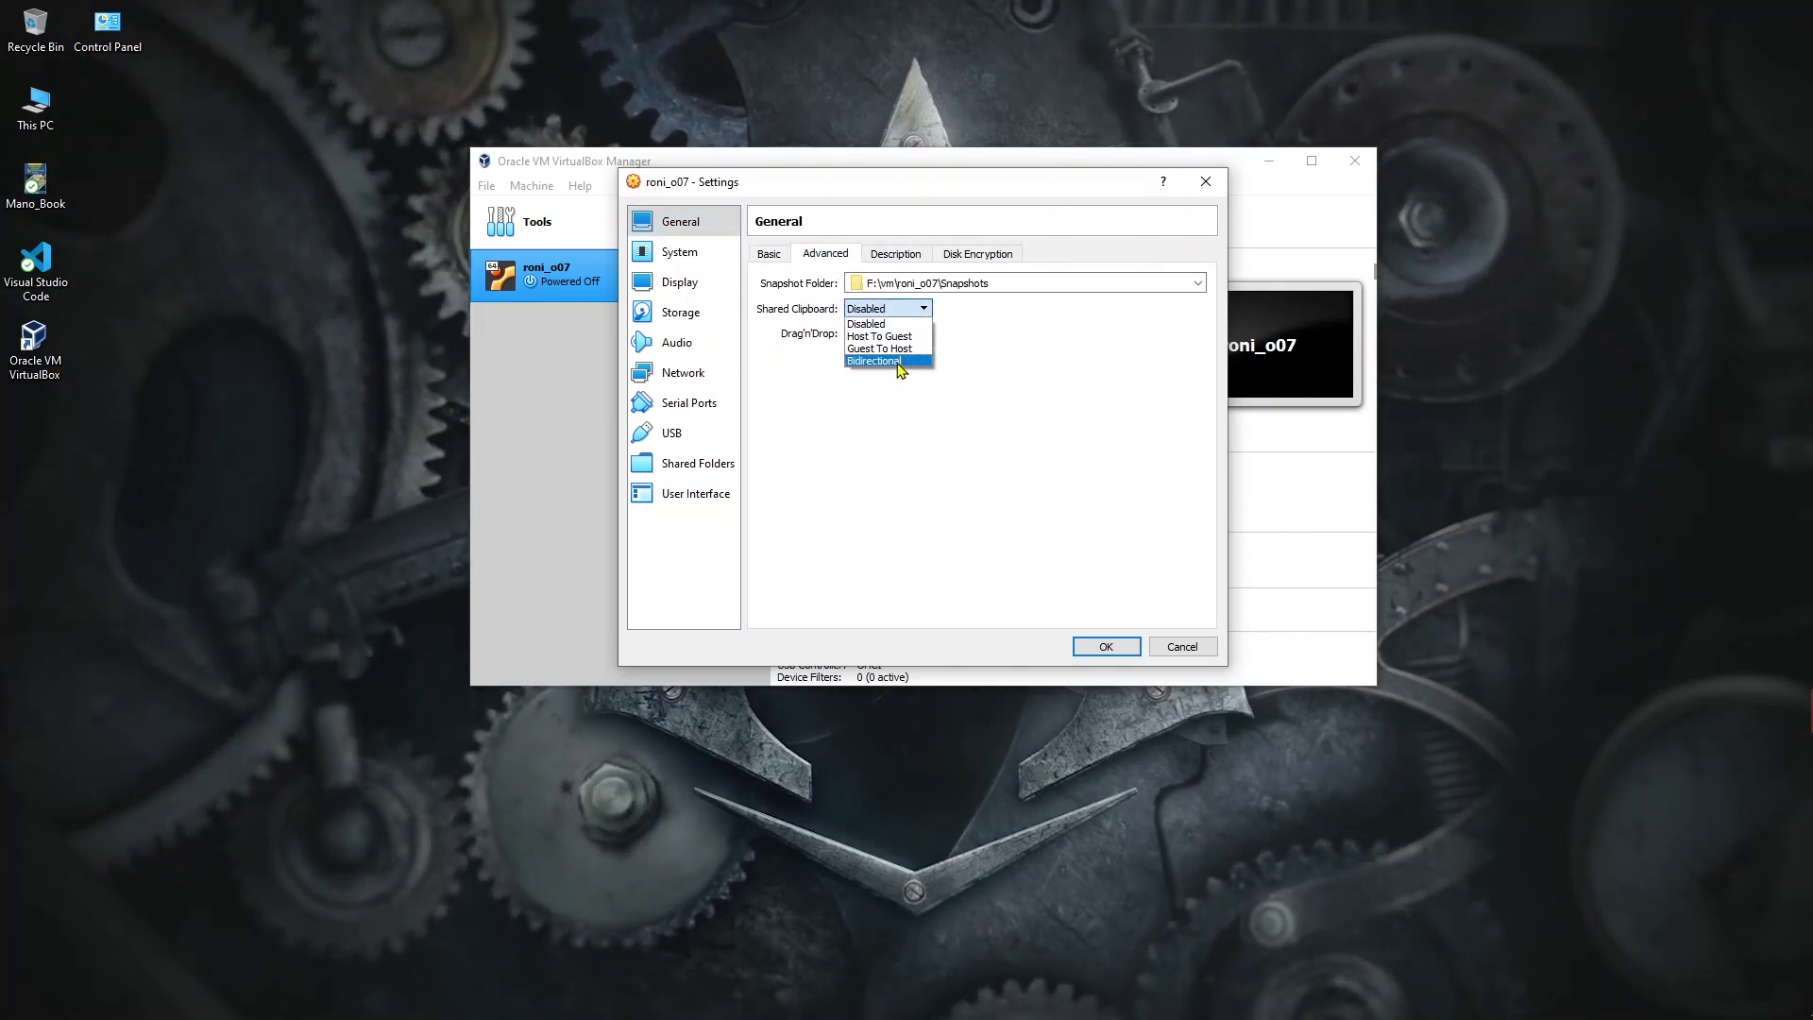
pyautogui.click(900, 361)
pyautogui.click(892, 334)
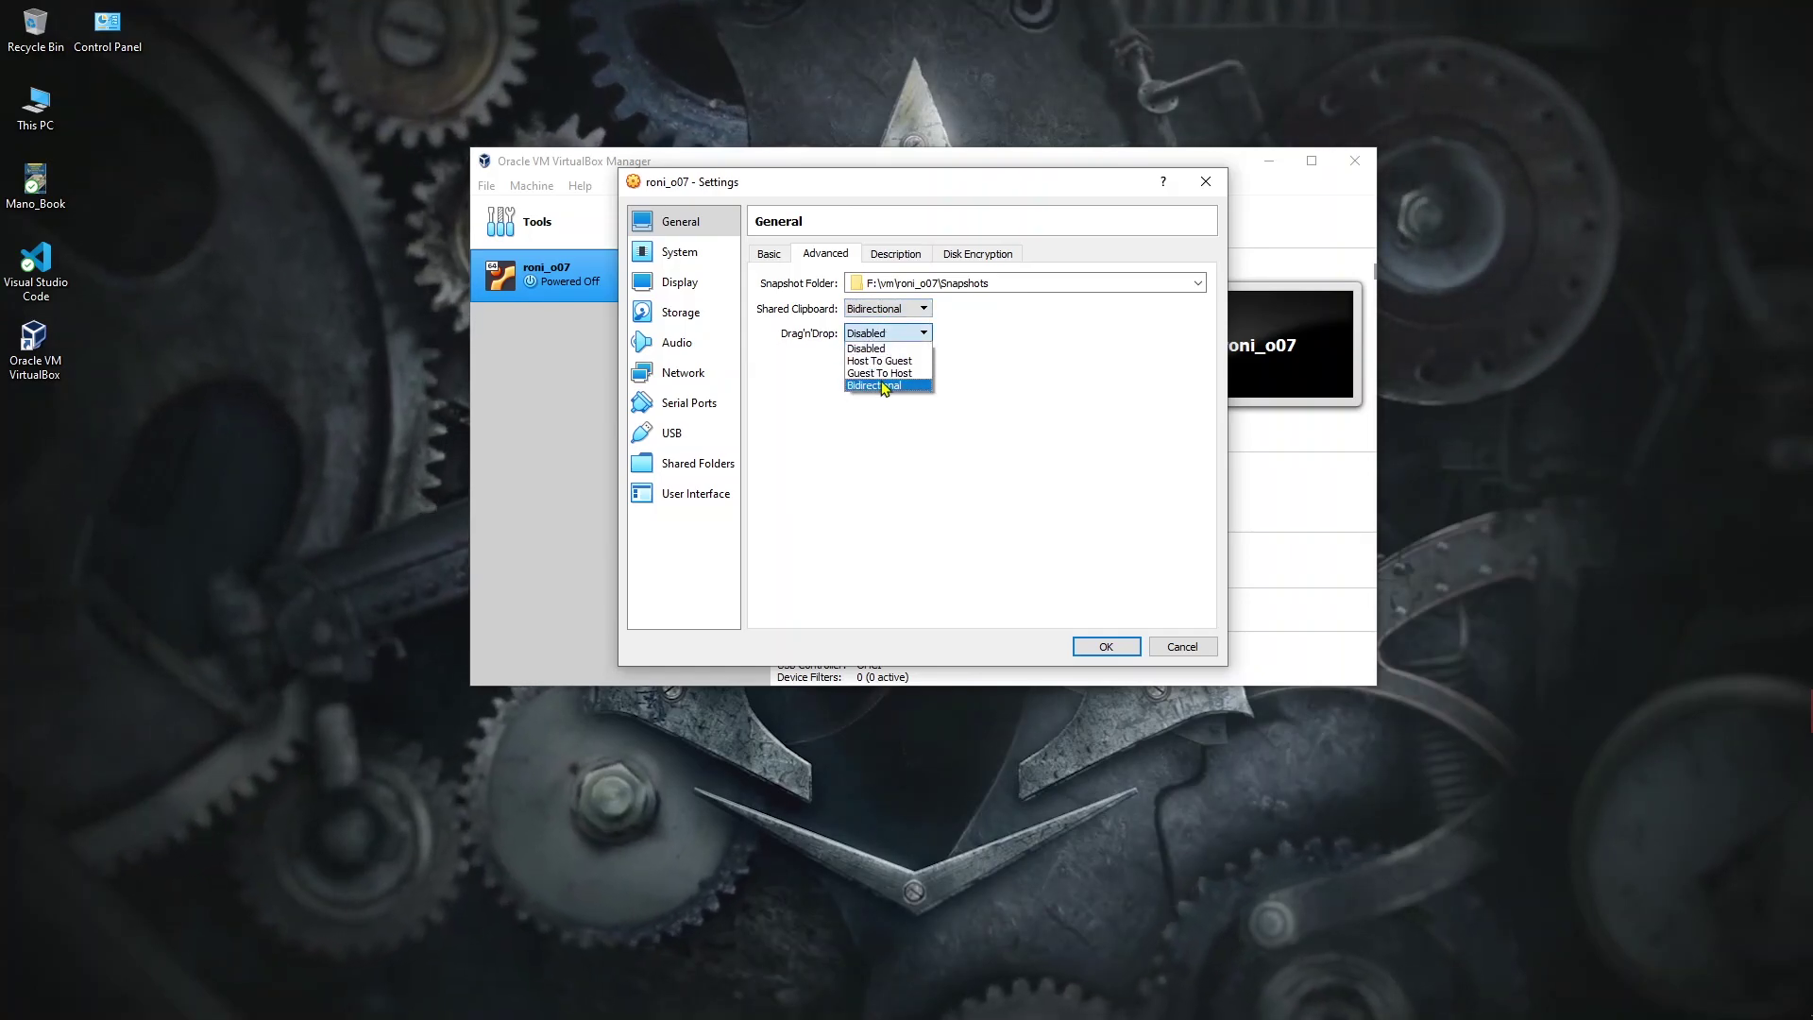
pyautogui.click(892, 385)
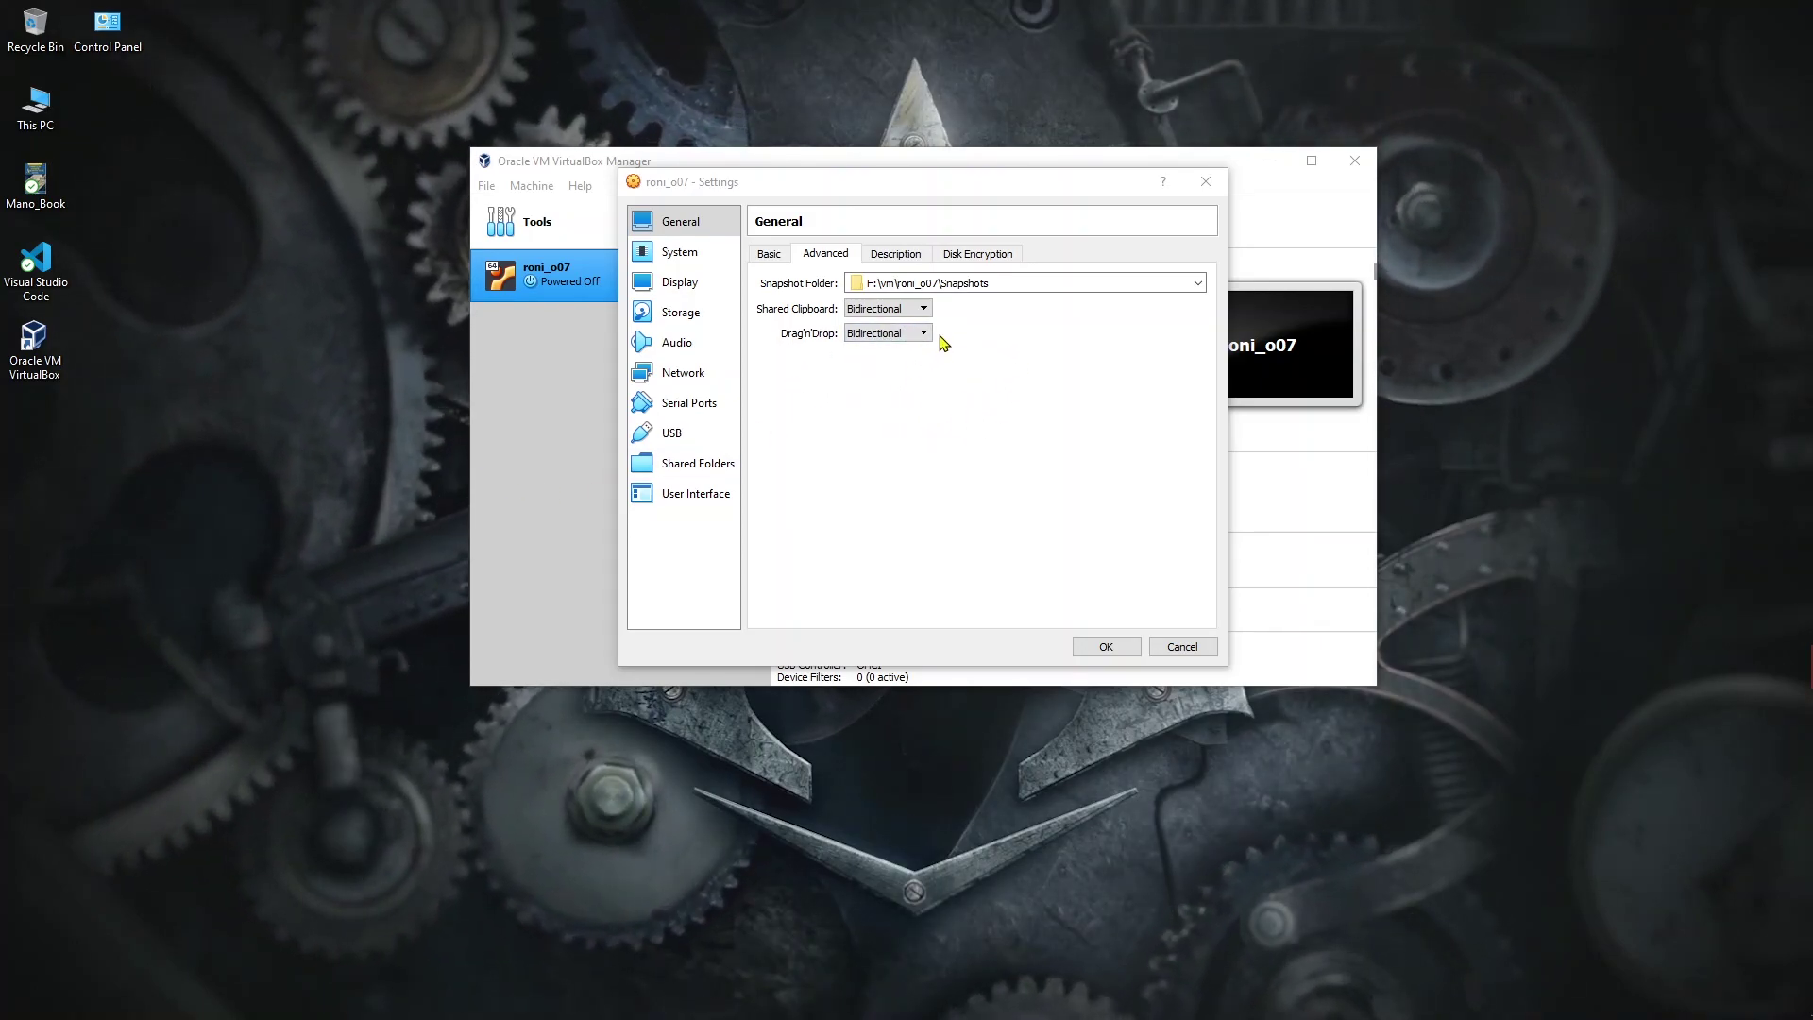
# Step: Look over the Description and Disk Encryption pages, then bring up System > Processor
pyautogui.click(904, 256)
pyautogui.click(961, 255)
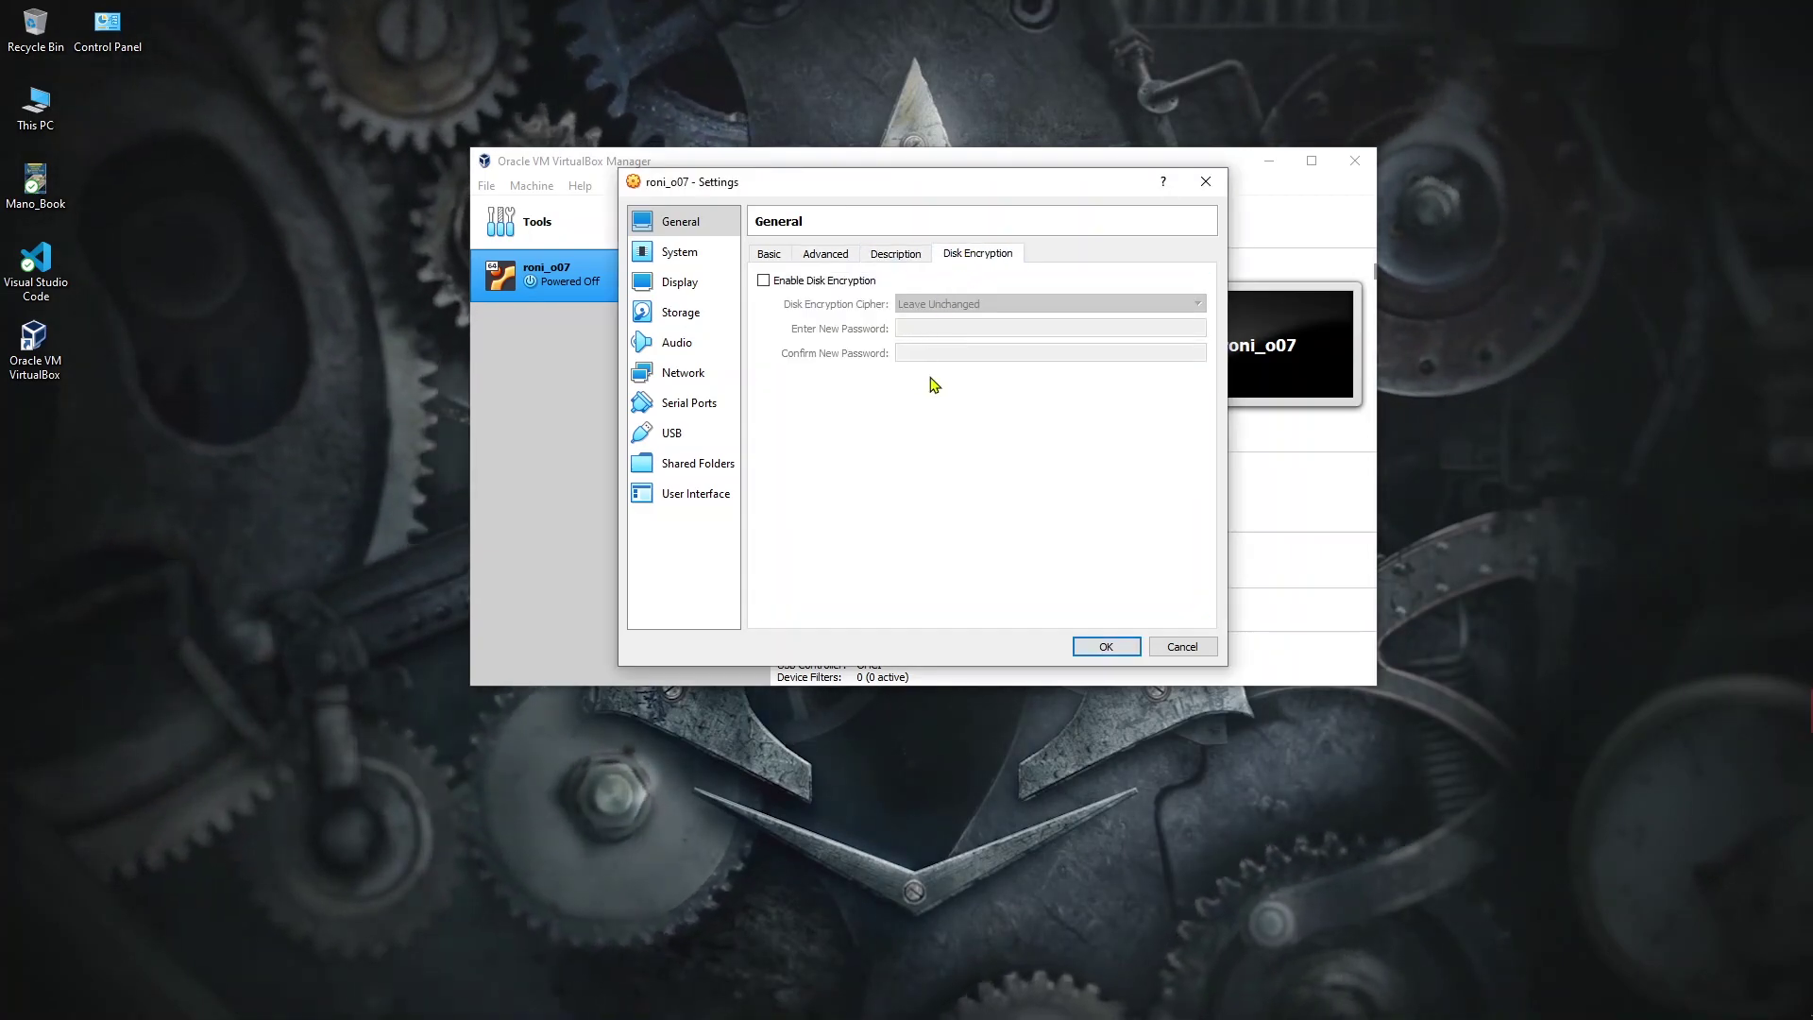
pyautogui.click(680, 252)
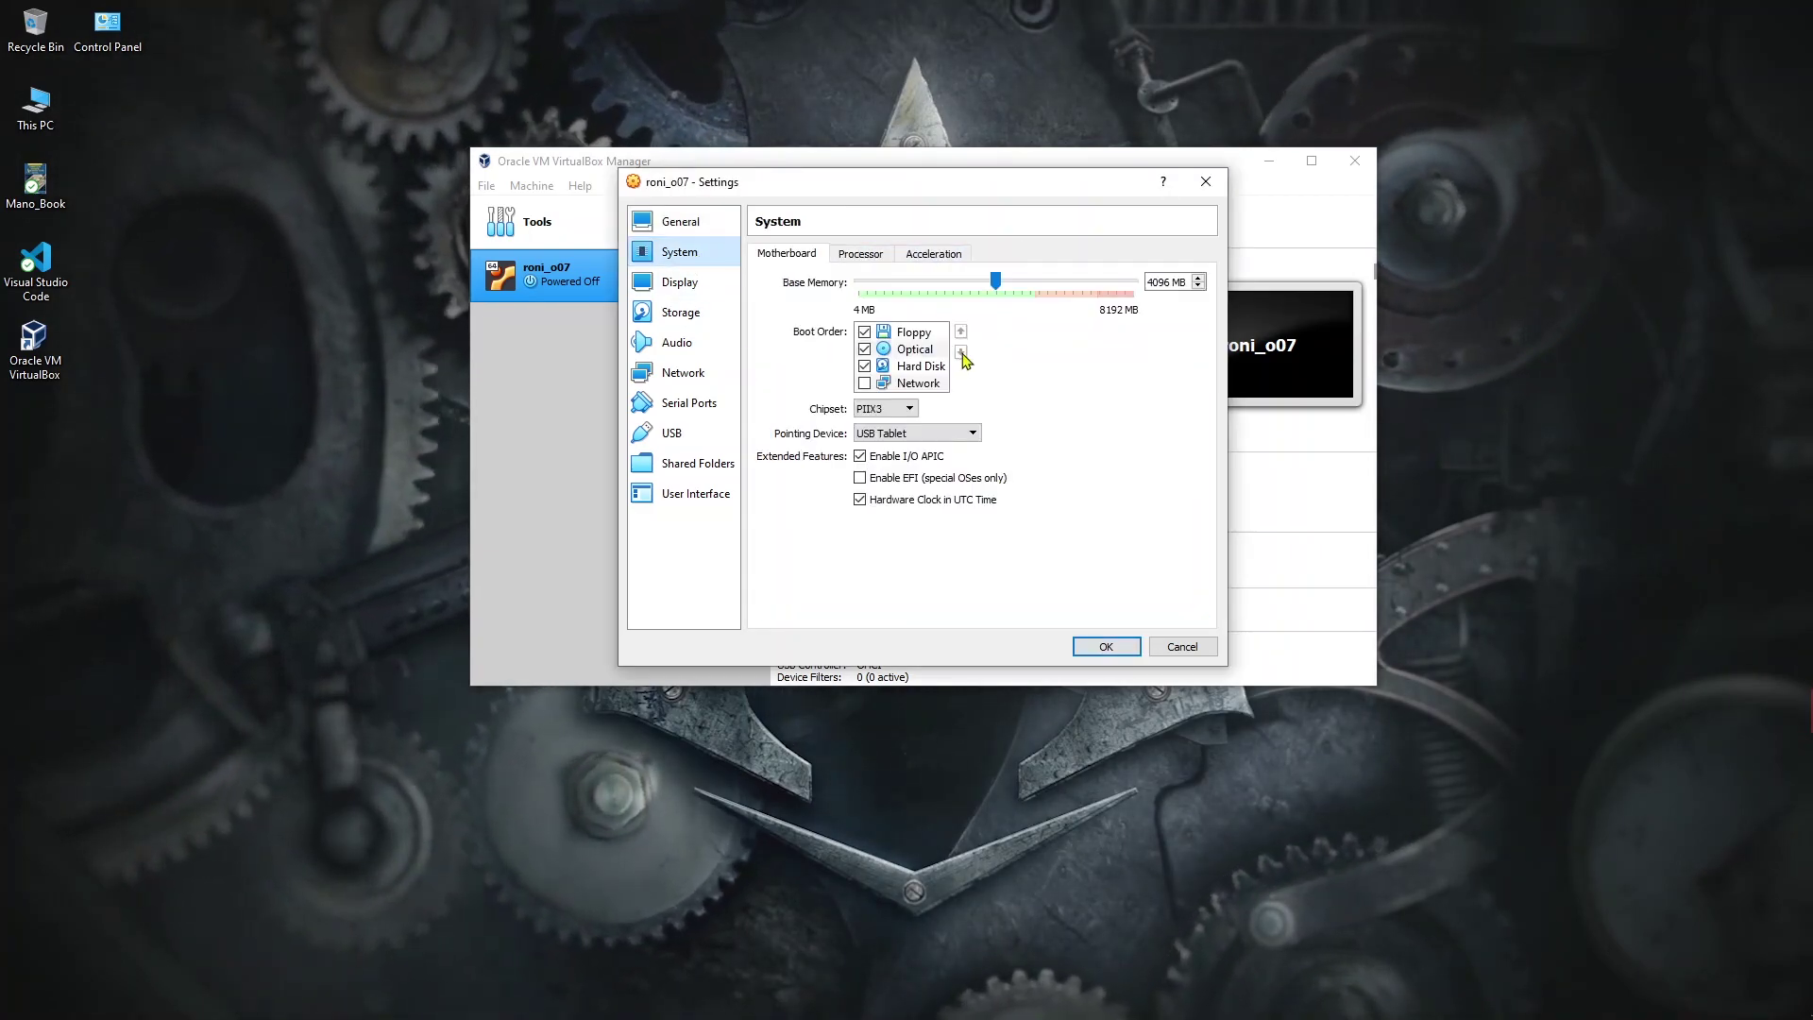
pyautogui.click(861, 257)
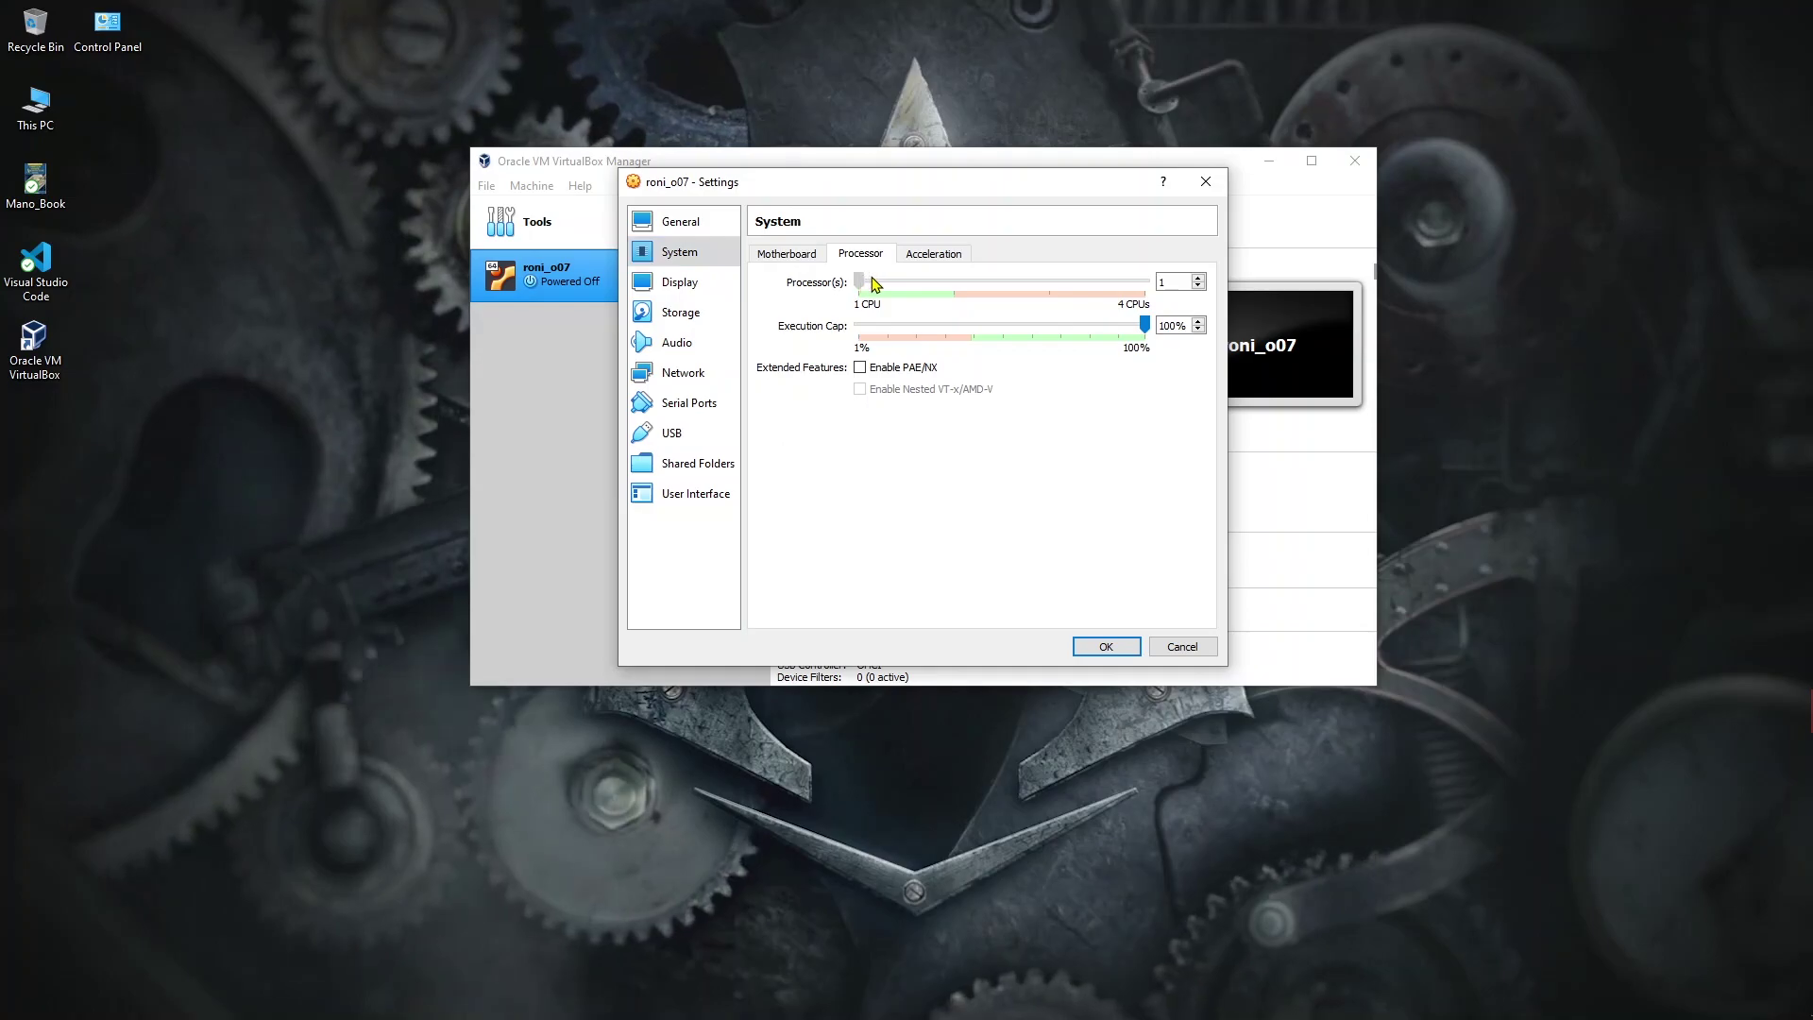
# Step: Give roni_o07 2 CPUs and 128 MB of video memory, then show its Storage page
pyautogui.moveTo(930, 284); pyautogui.dragTo(952, 285)
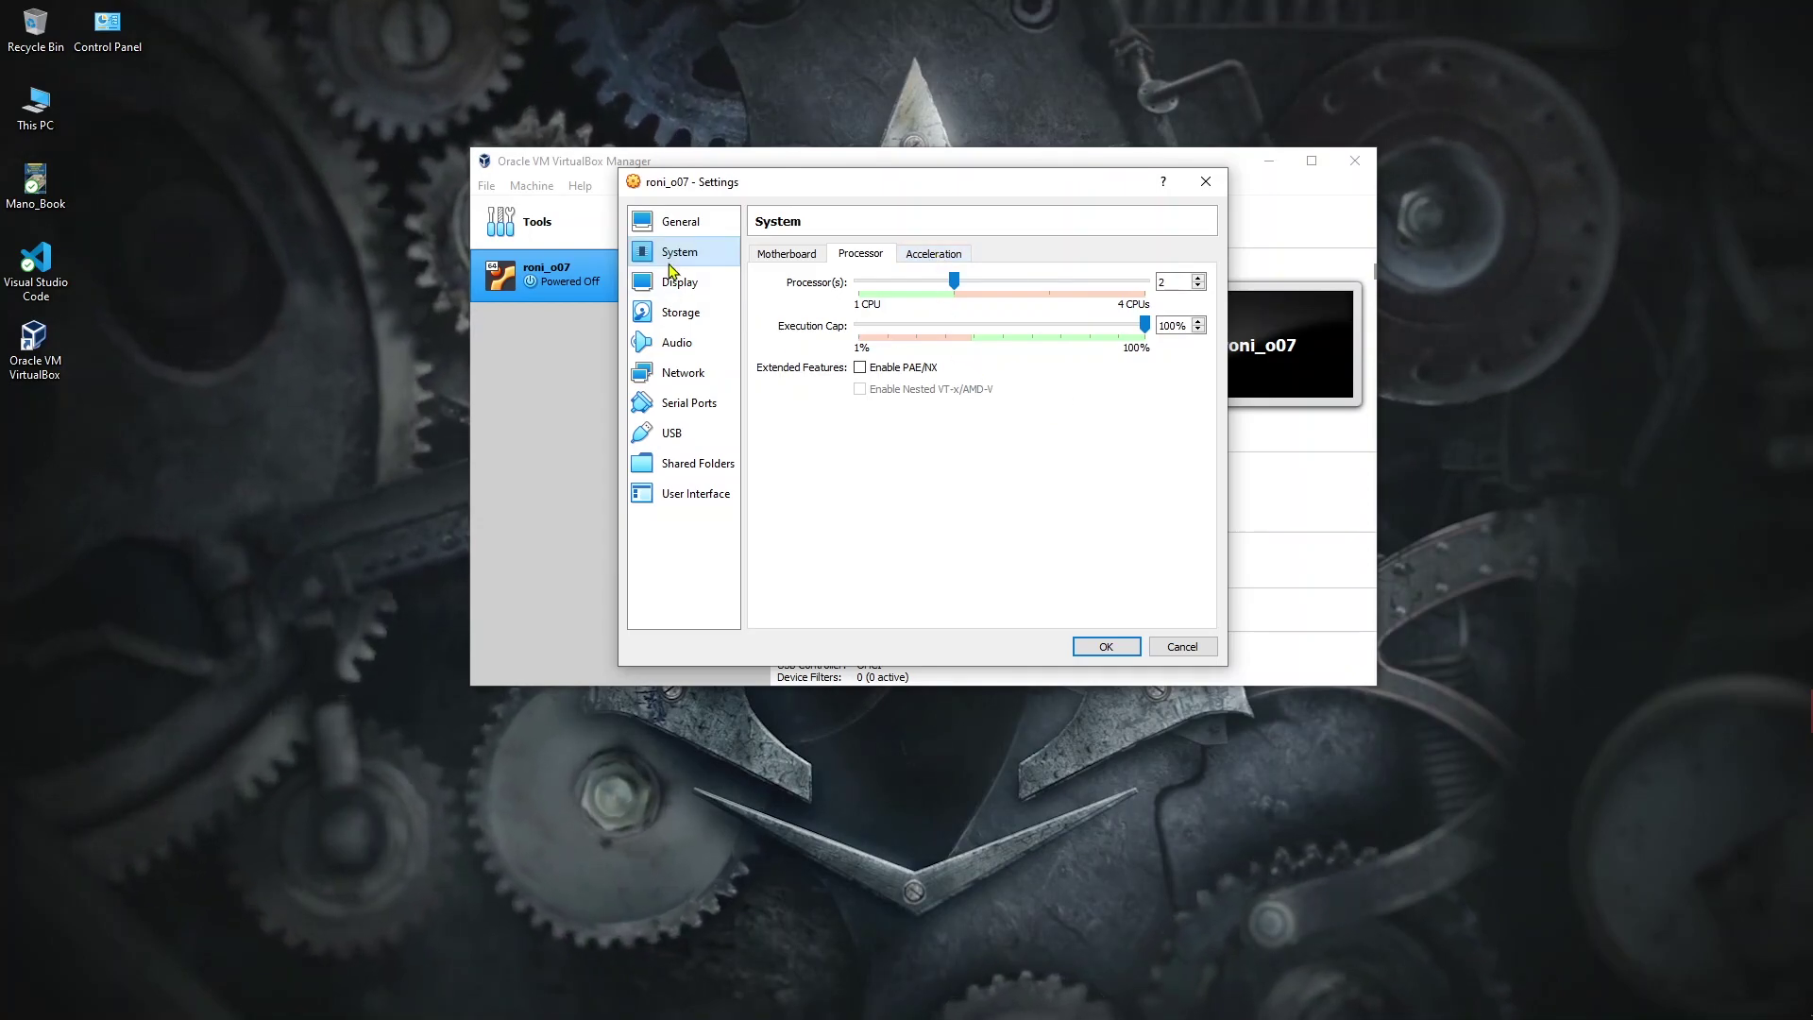
pyautogui.click(705, 286)
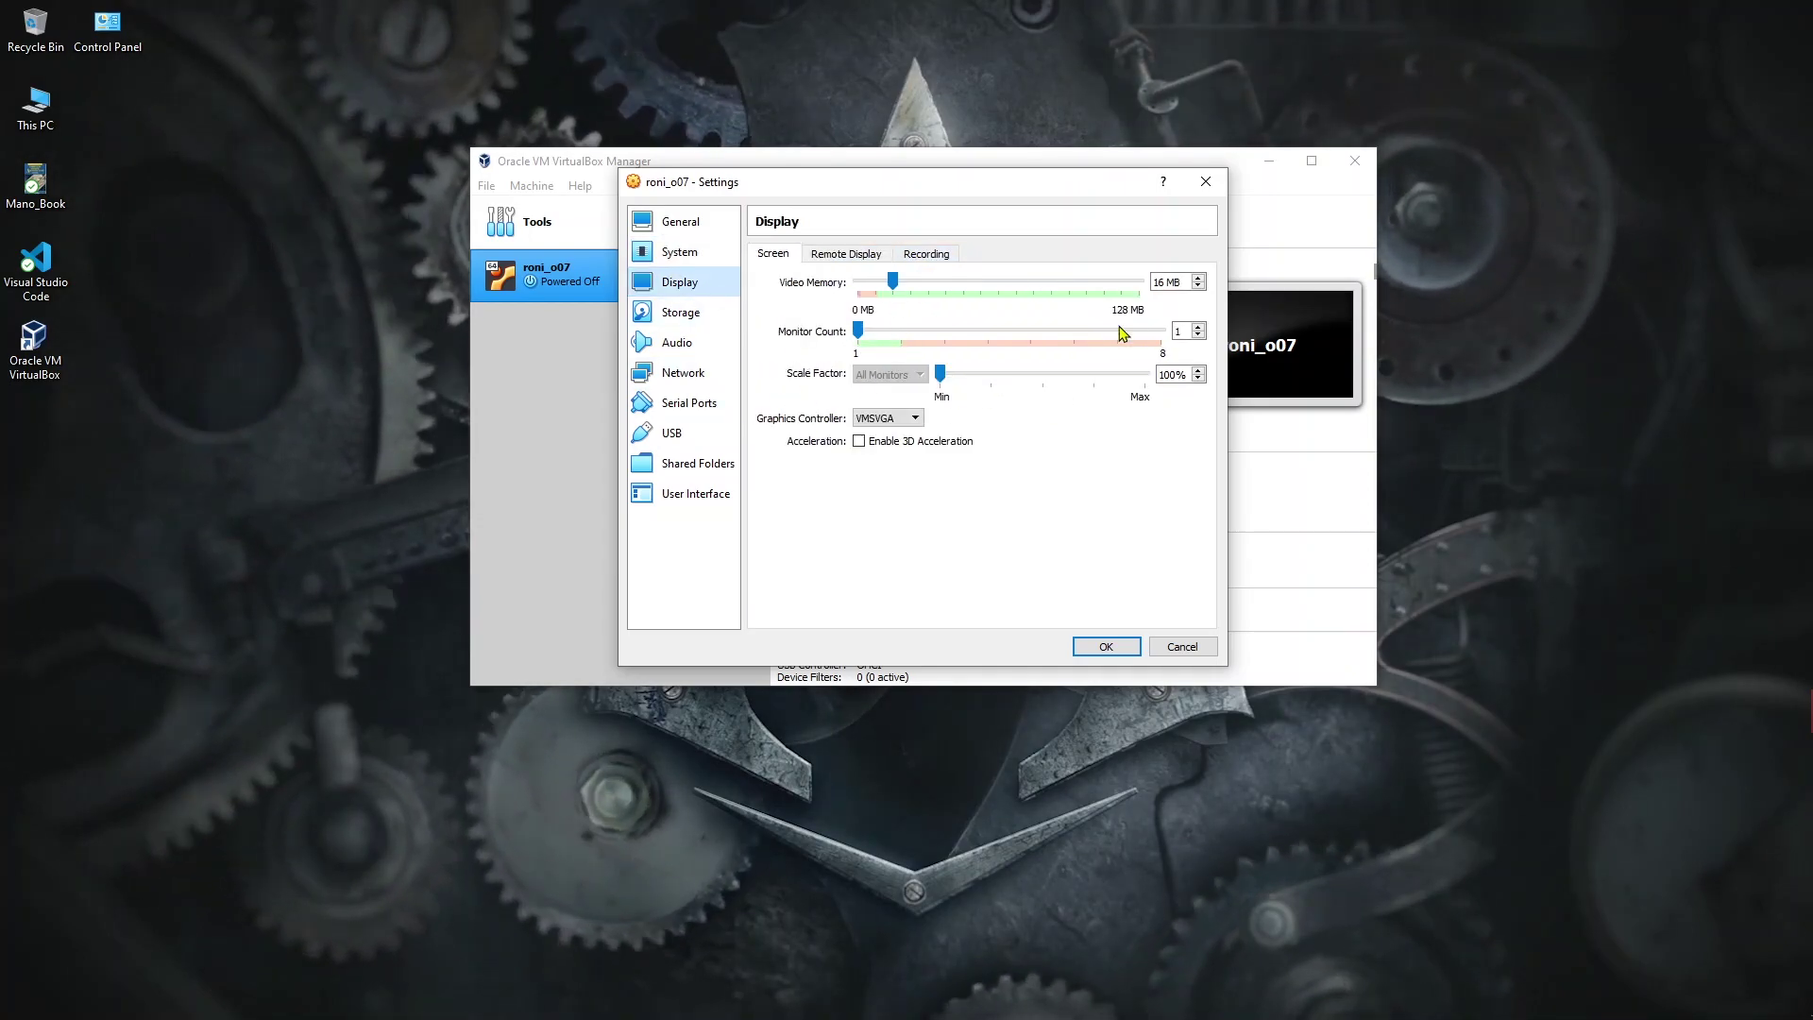
pyautogui.moveTo(903, 281); pyautogui.dragTo(1143, 284)
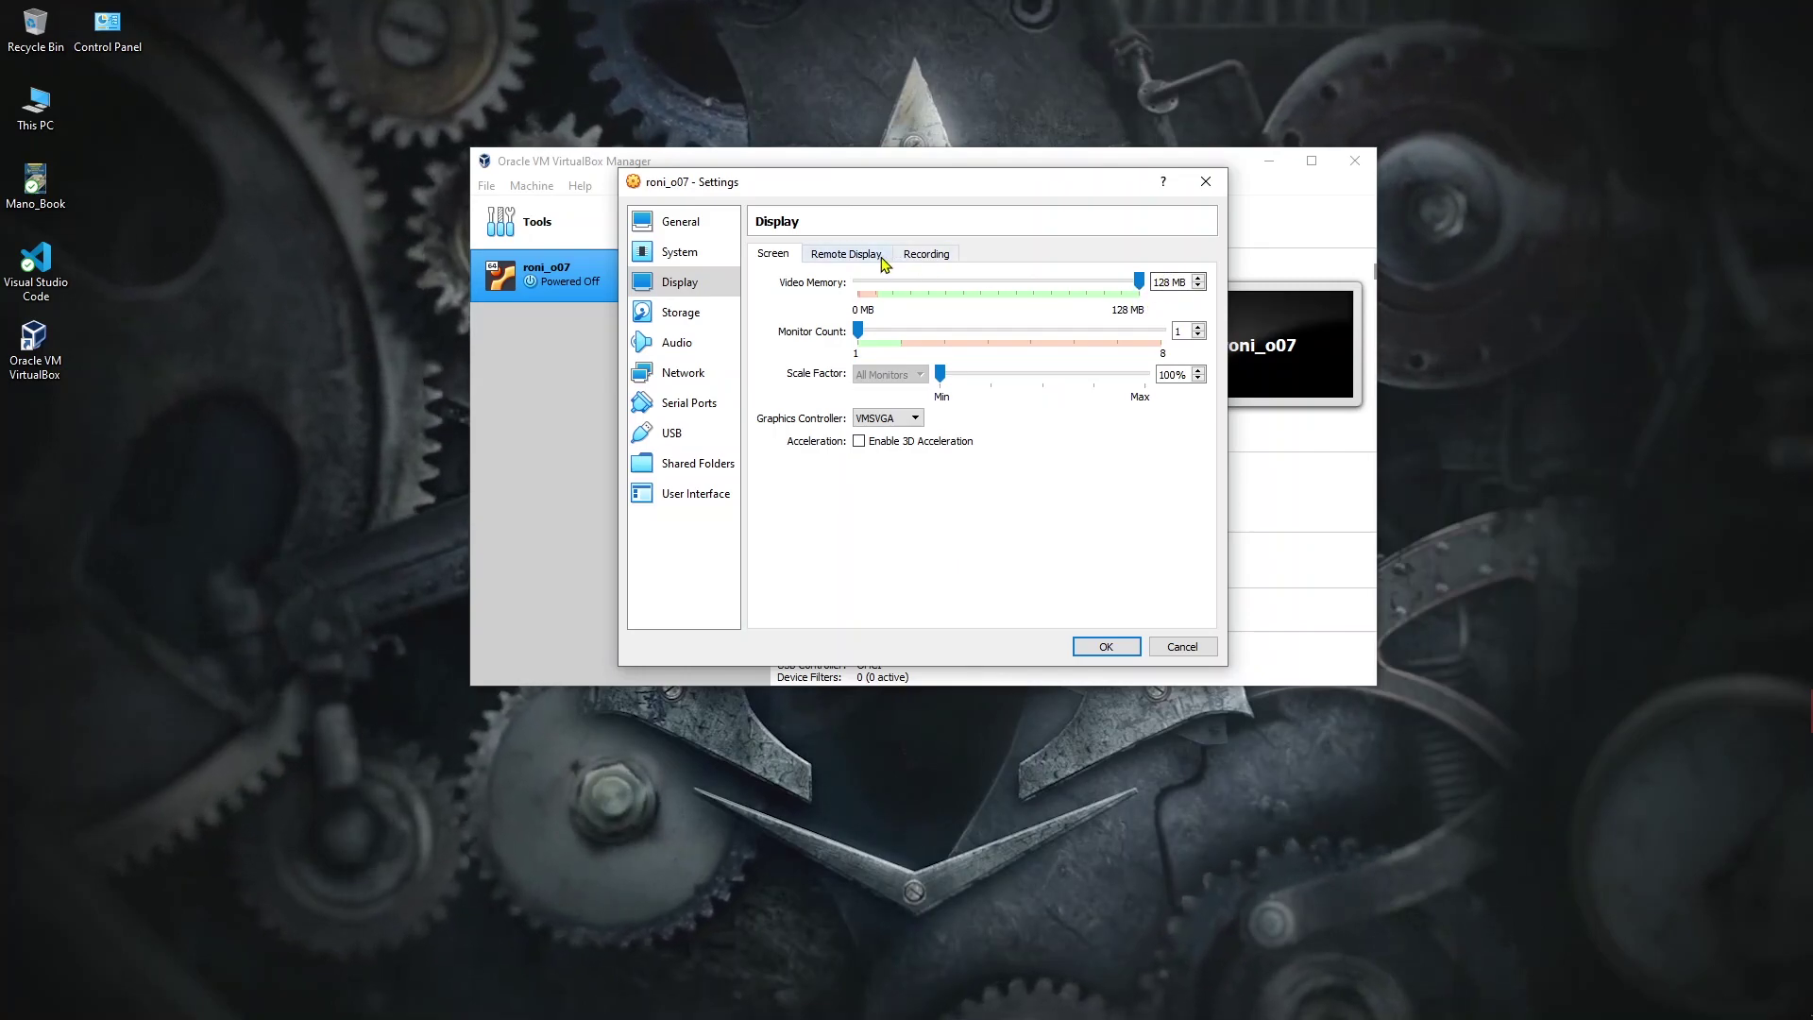
pyautogui.click(671, 312)
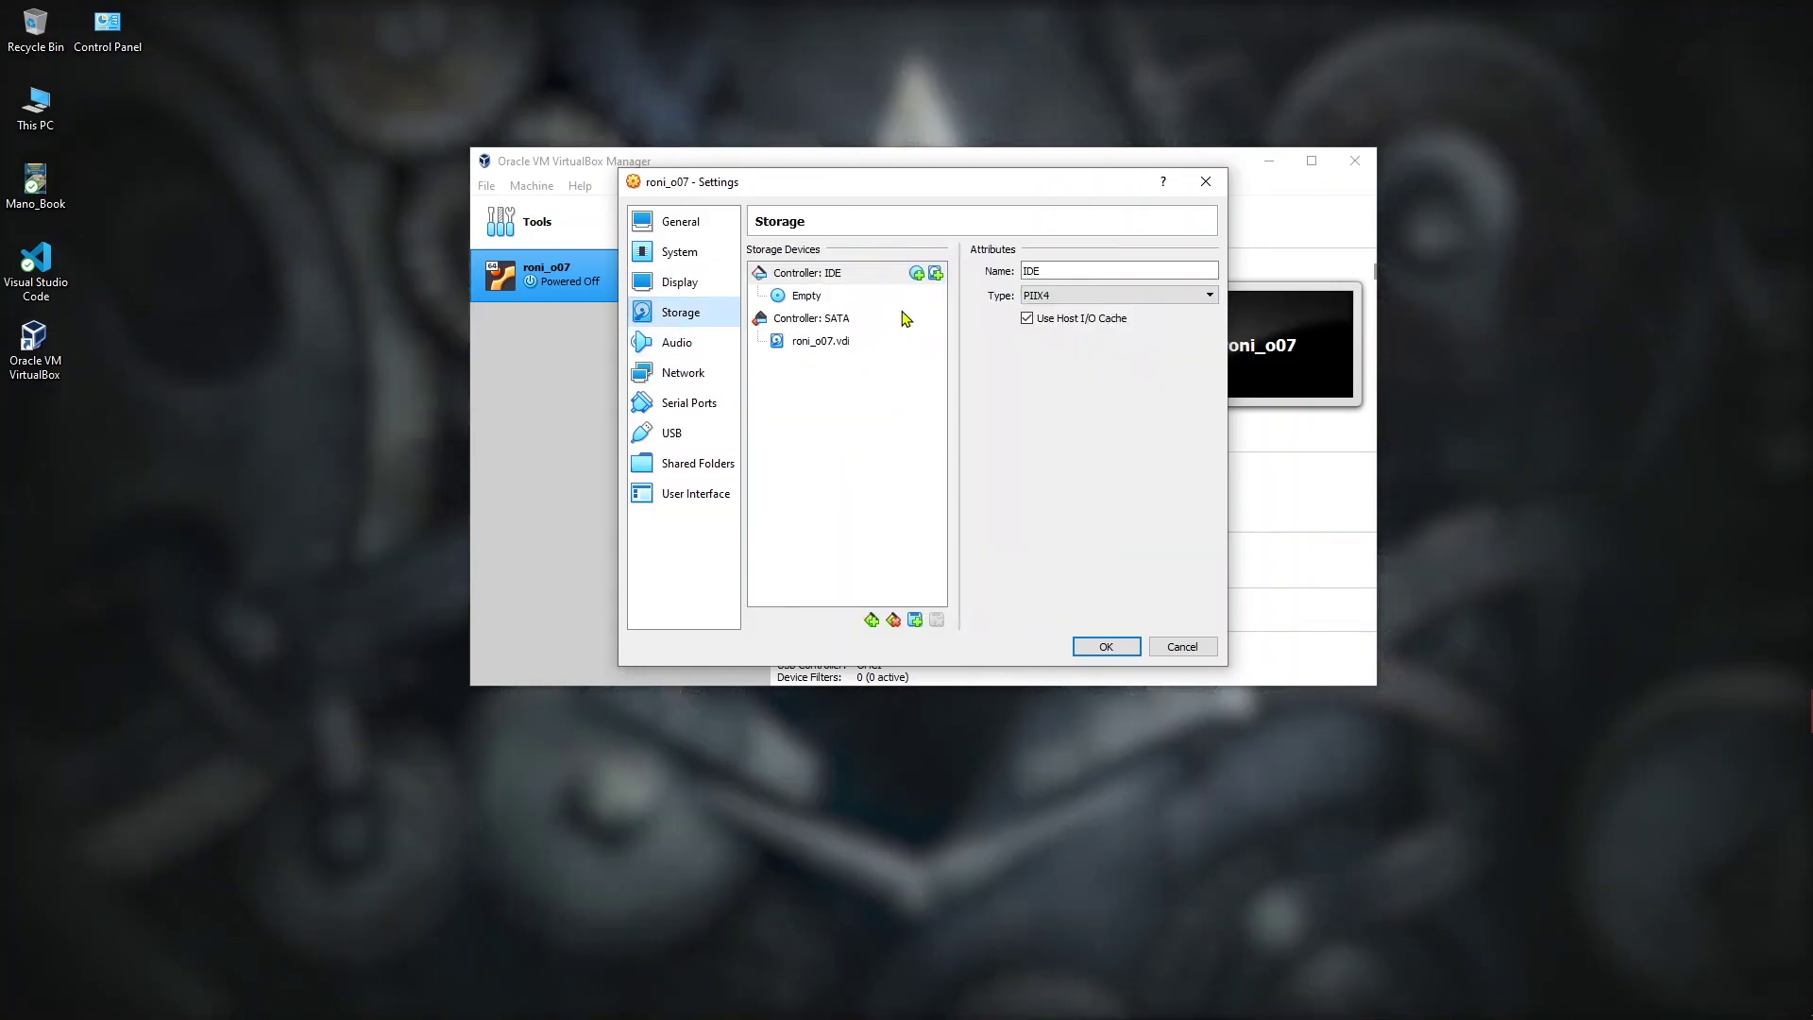
# Step: Load ubuntu-20.04.3-desktop-amd64.iso into roni_o07's empty optical drive
pyautogui.click(835, 298)
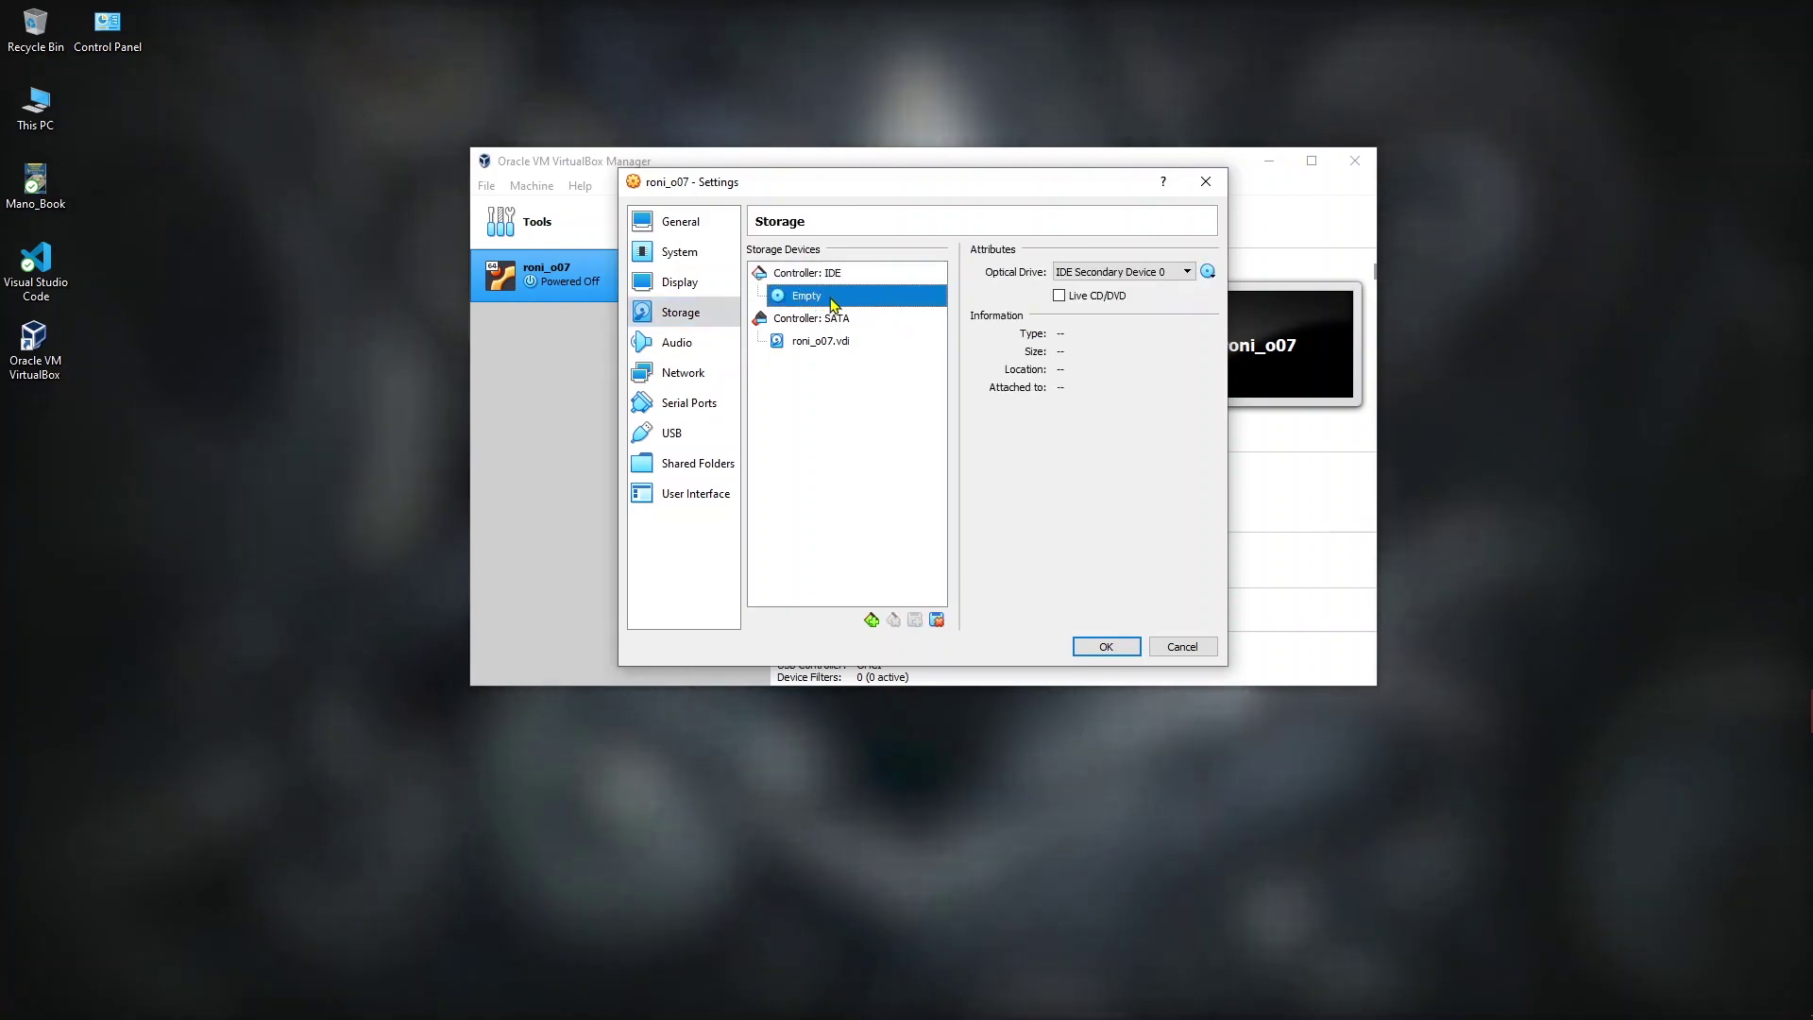
pyautogui.click(1208, 272)
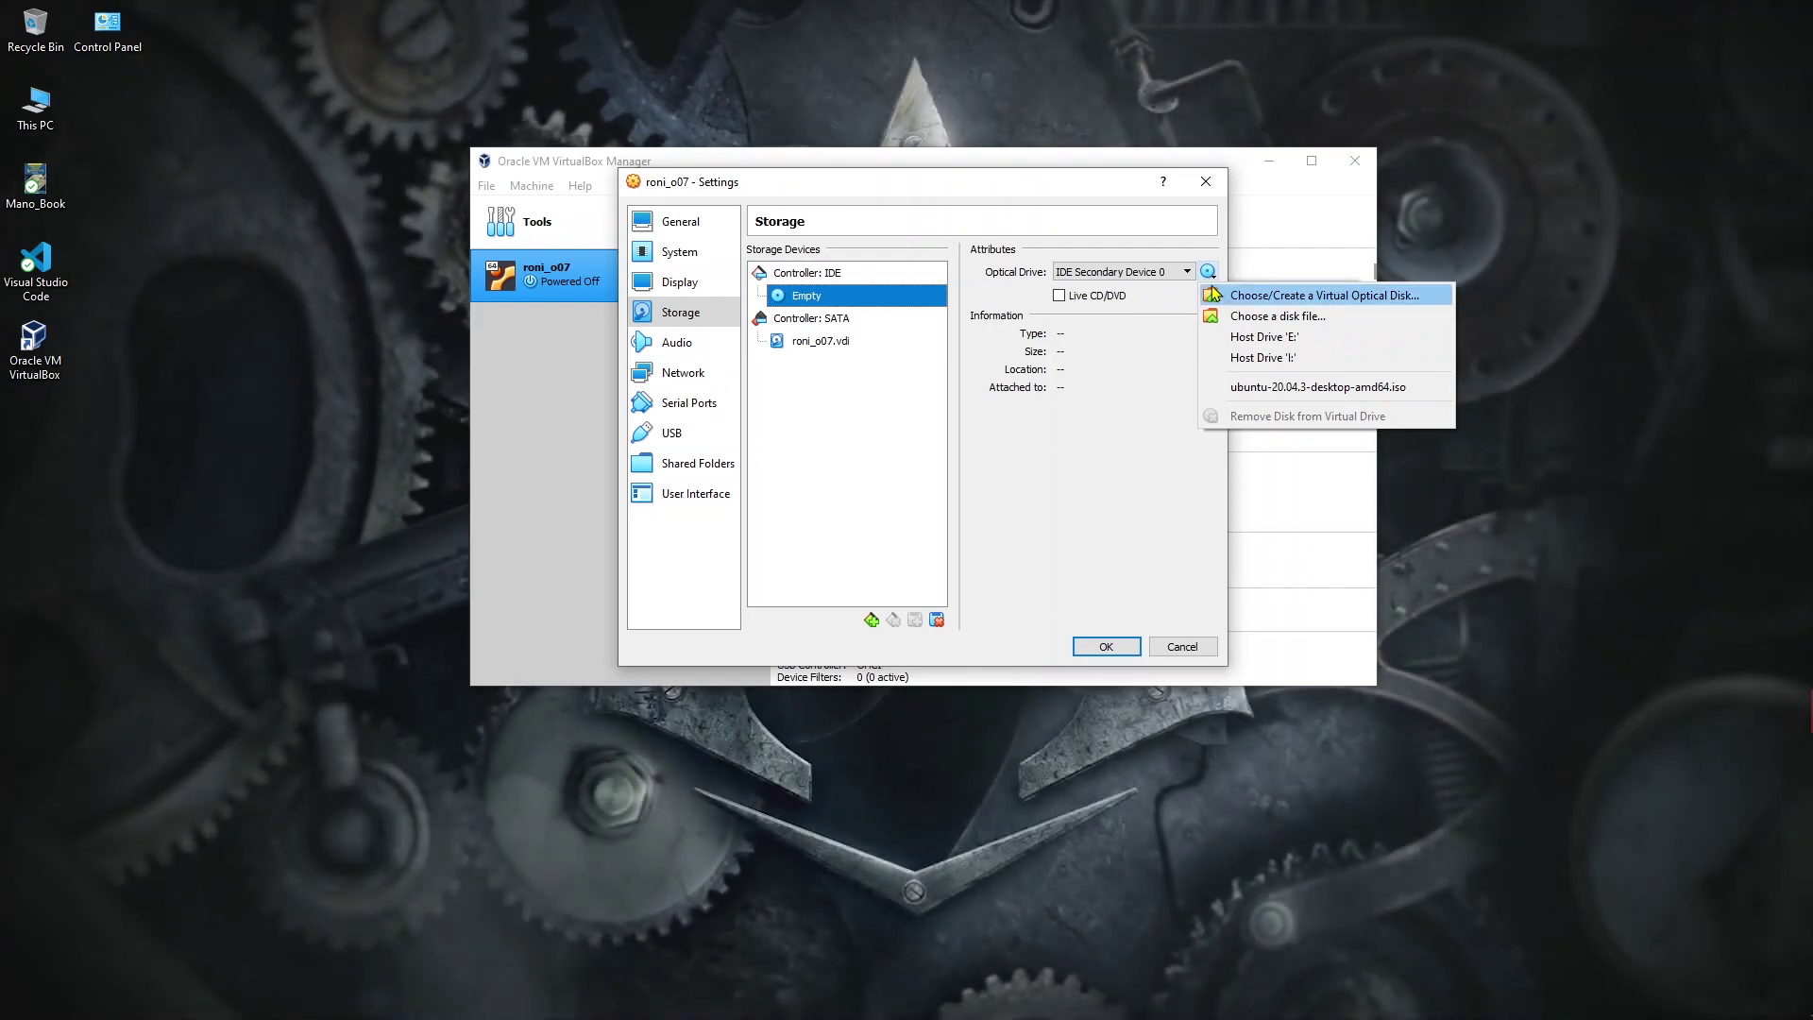
pyautogui.click(1269, 391)
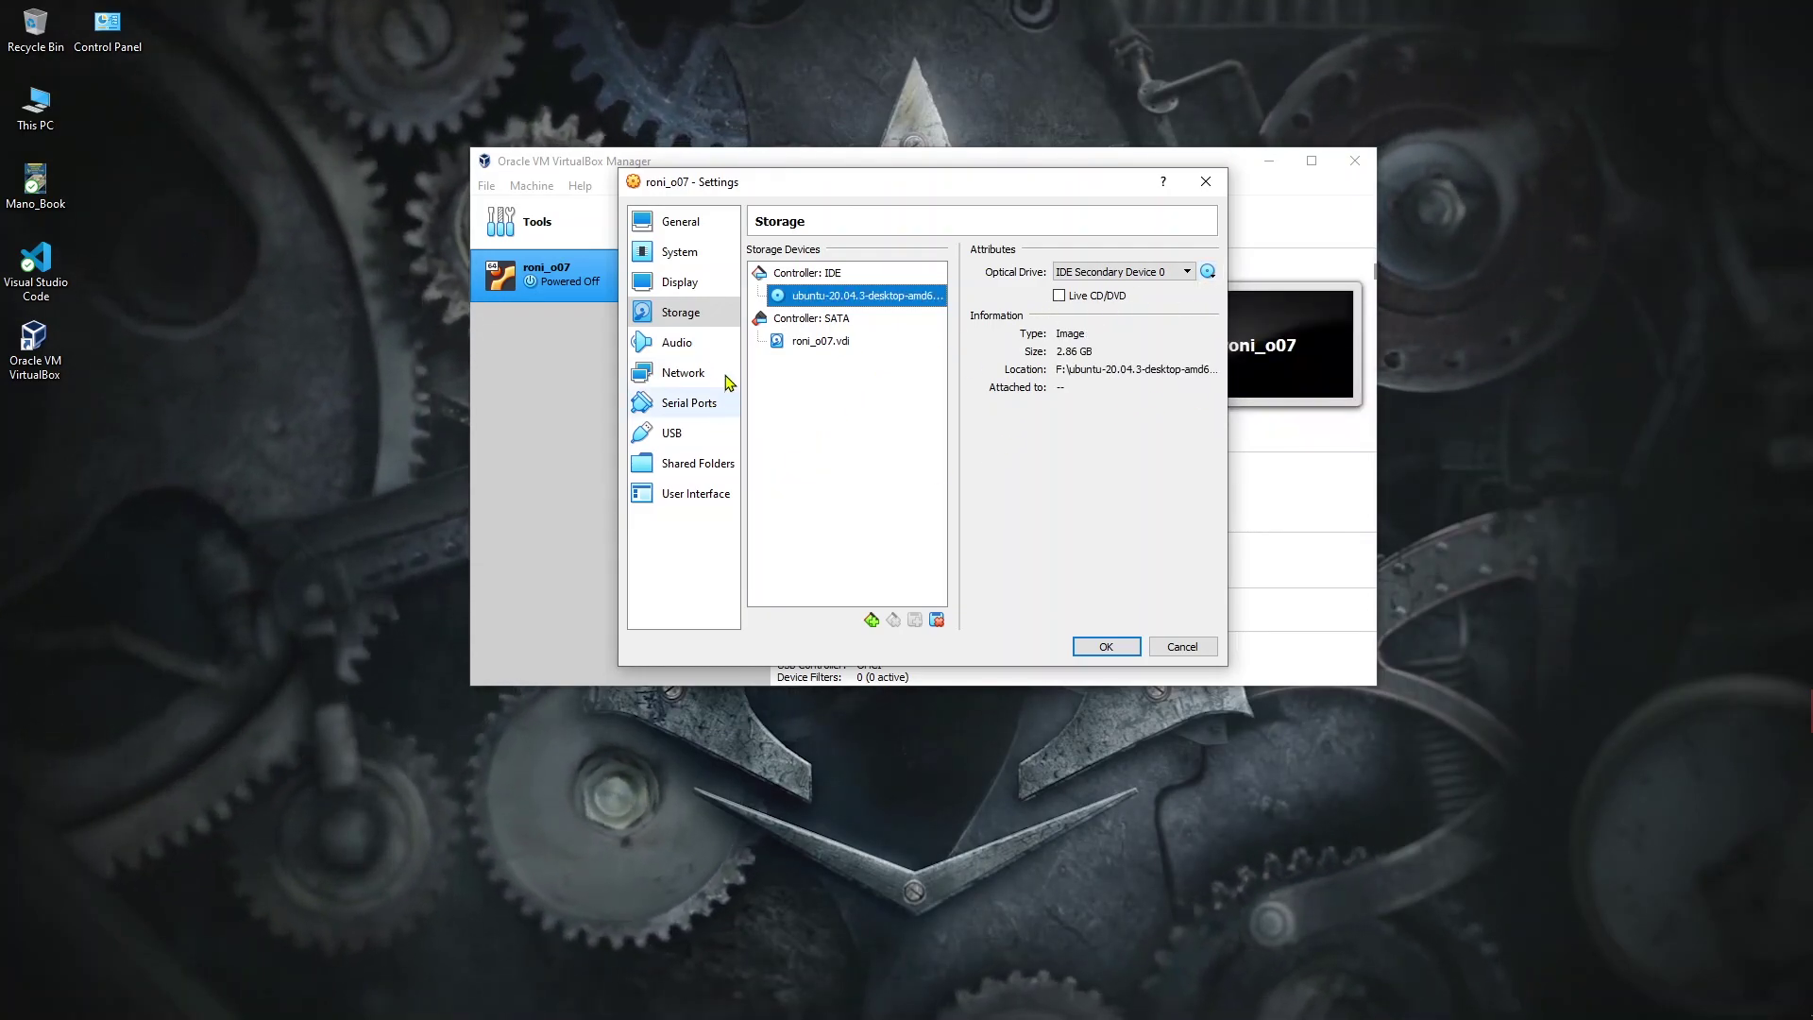
# Step: Check the Audio, Network, Serial Ports and USB pages, then save the settings with OK
pyautogui.click(701, 349)
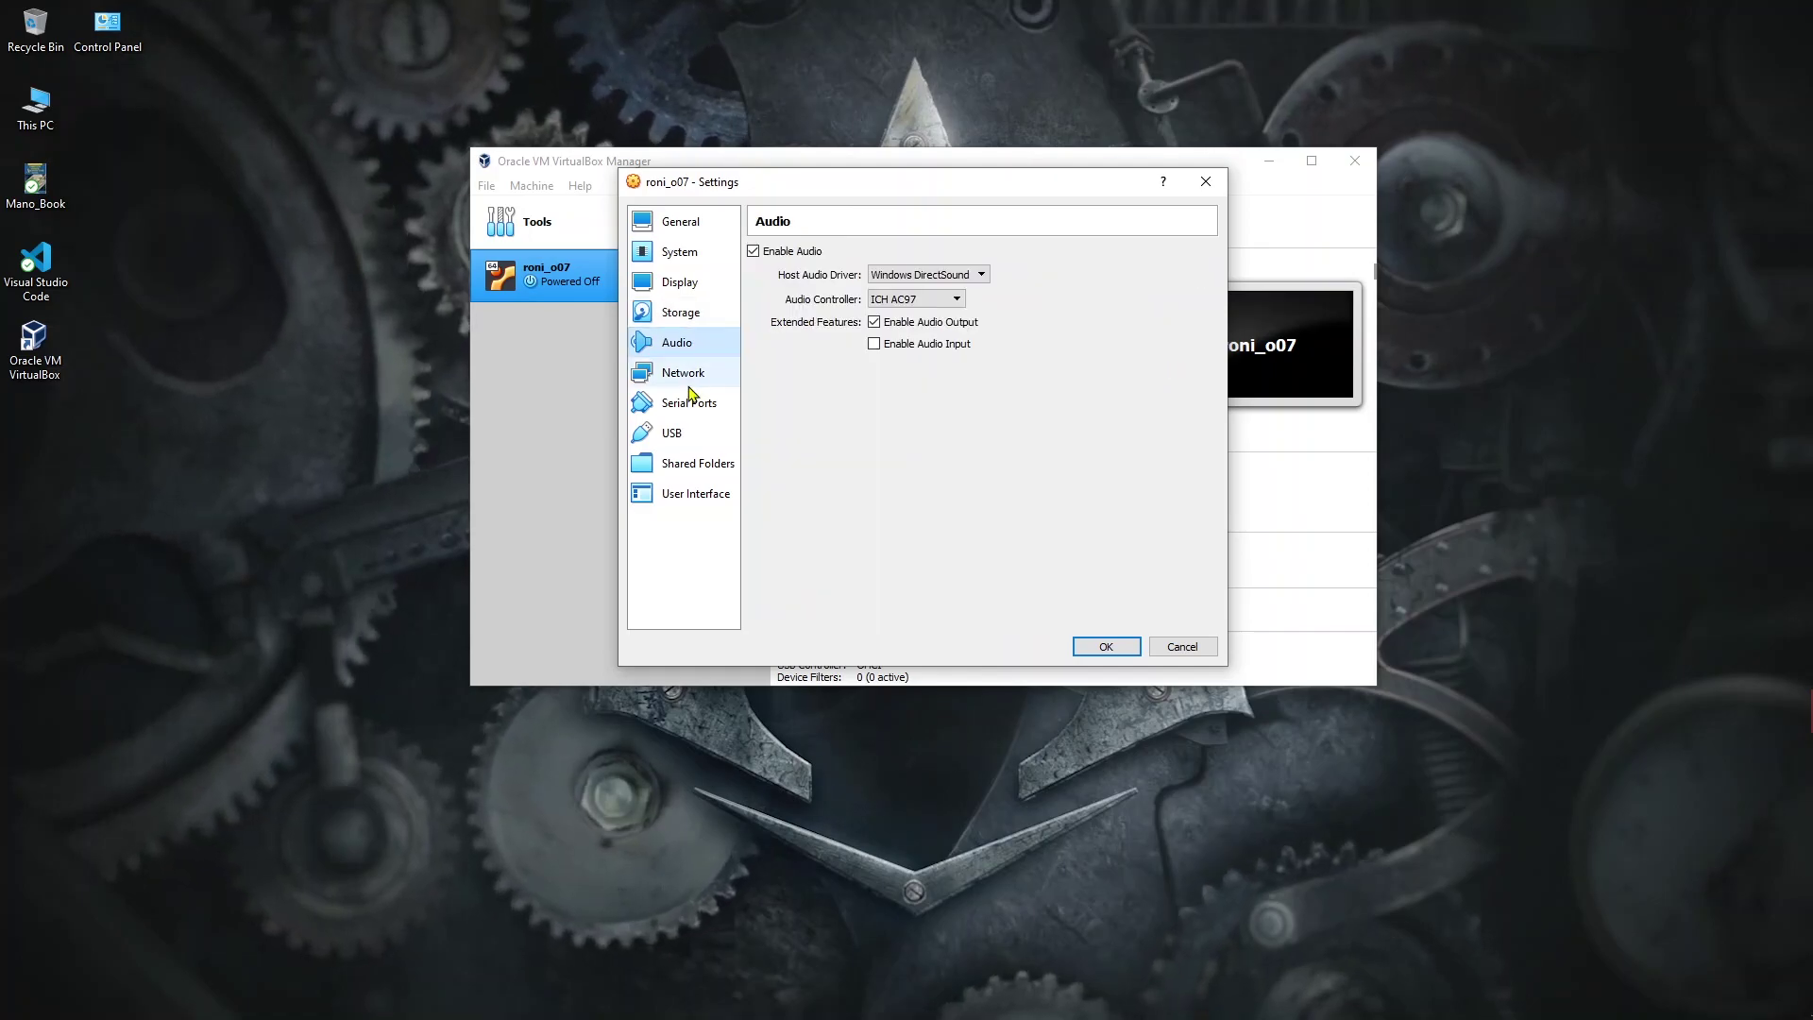
pyautogui.click(687, 374)
pyautogui.click(691, 404)
pyautogui.click(695, 435)
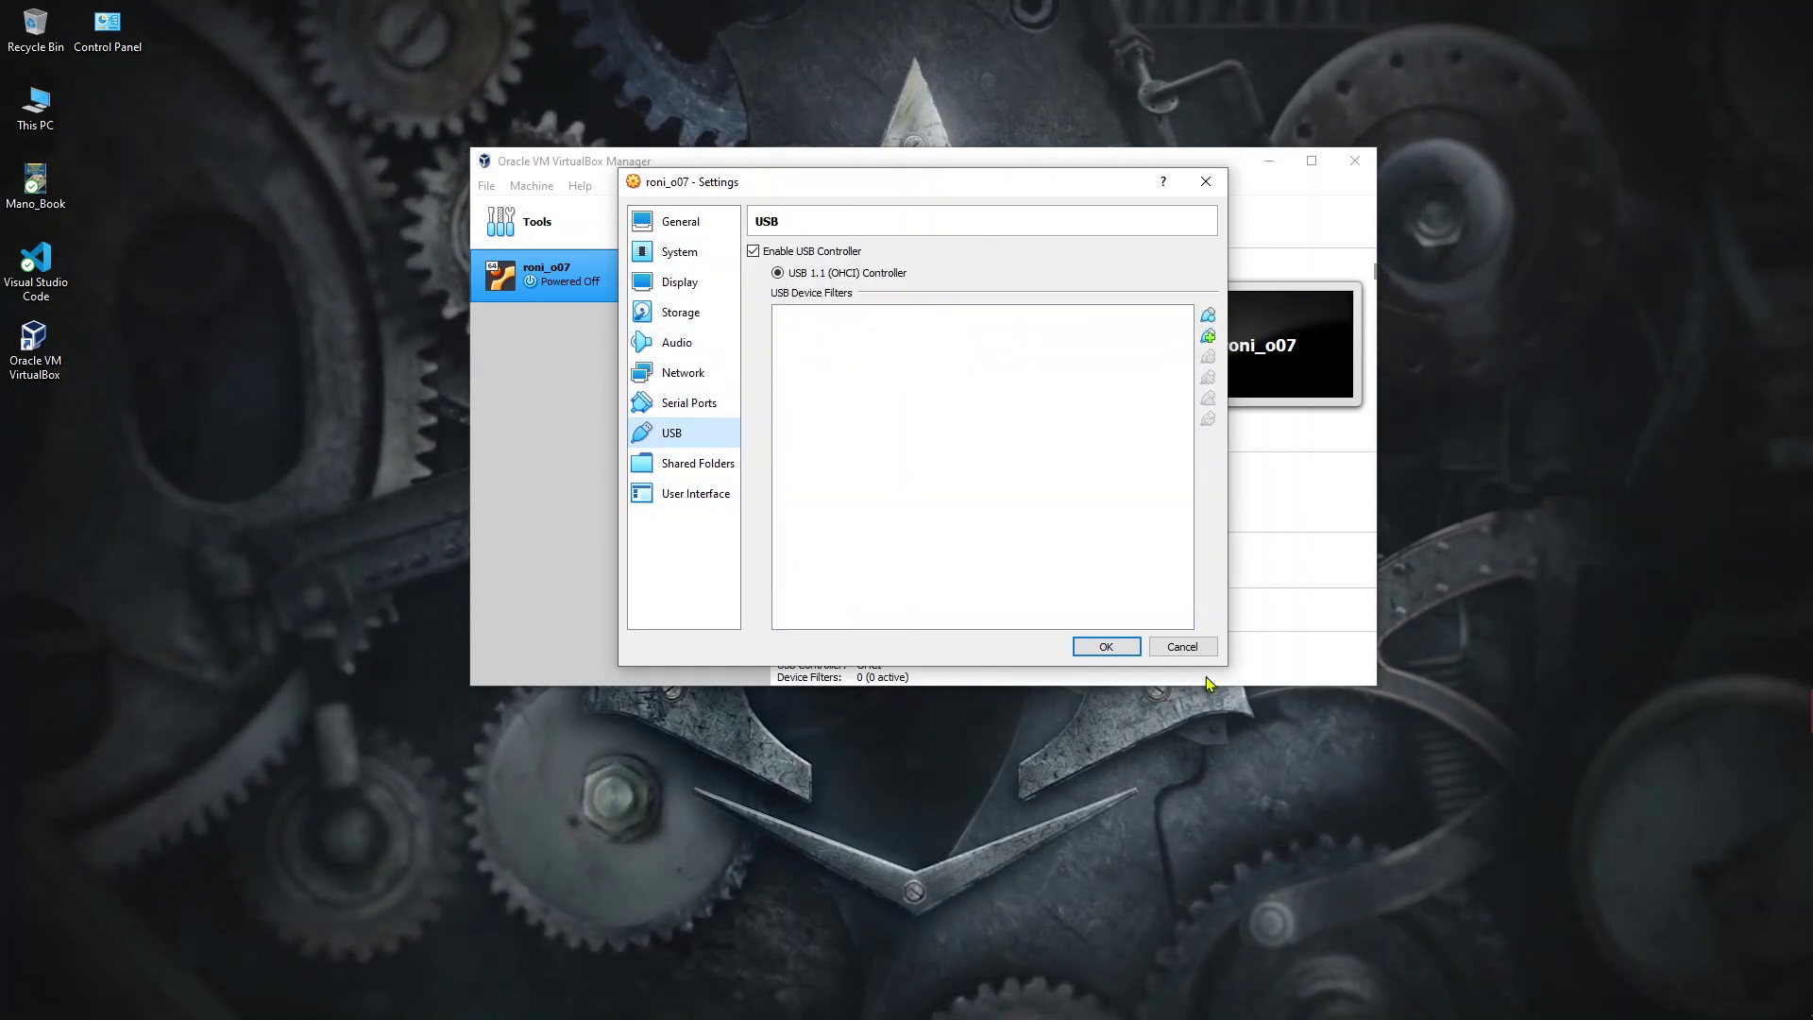
pyautogui.click(1106, 647)
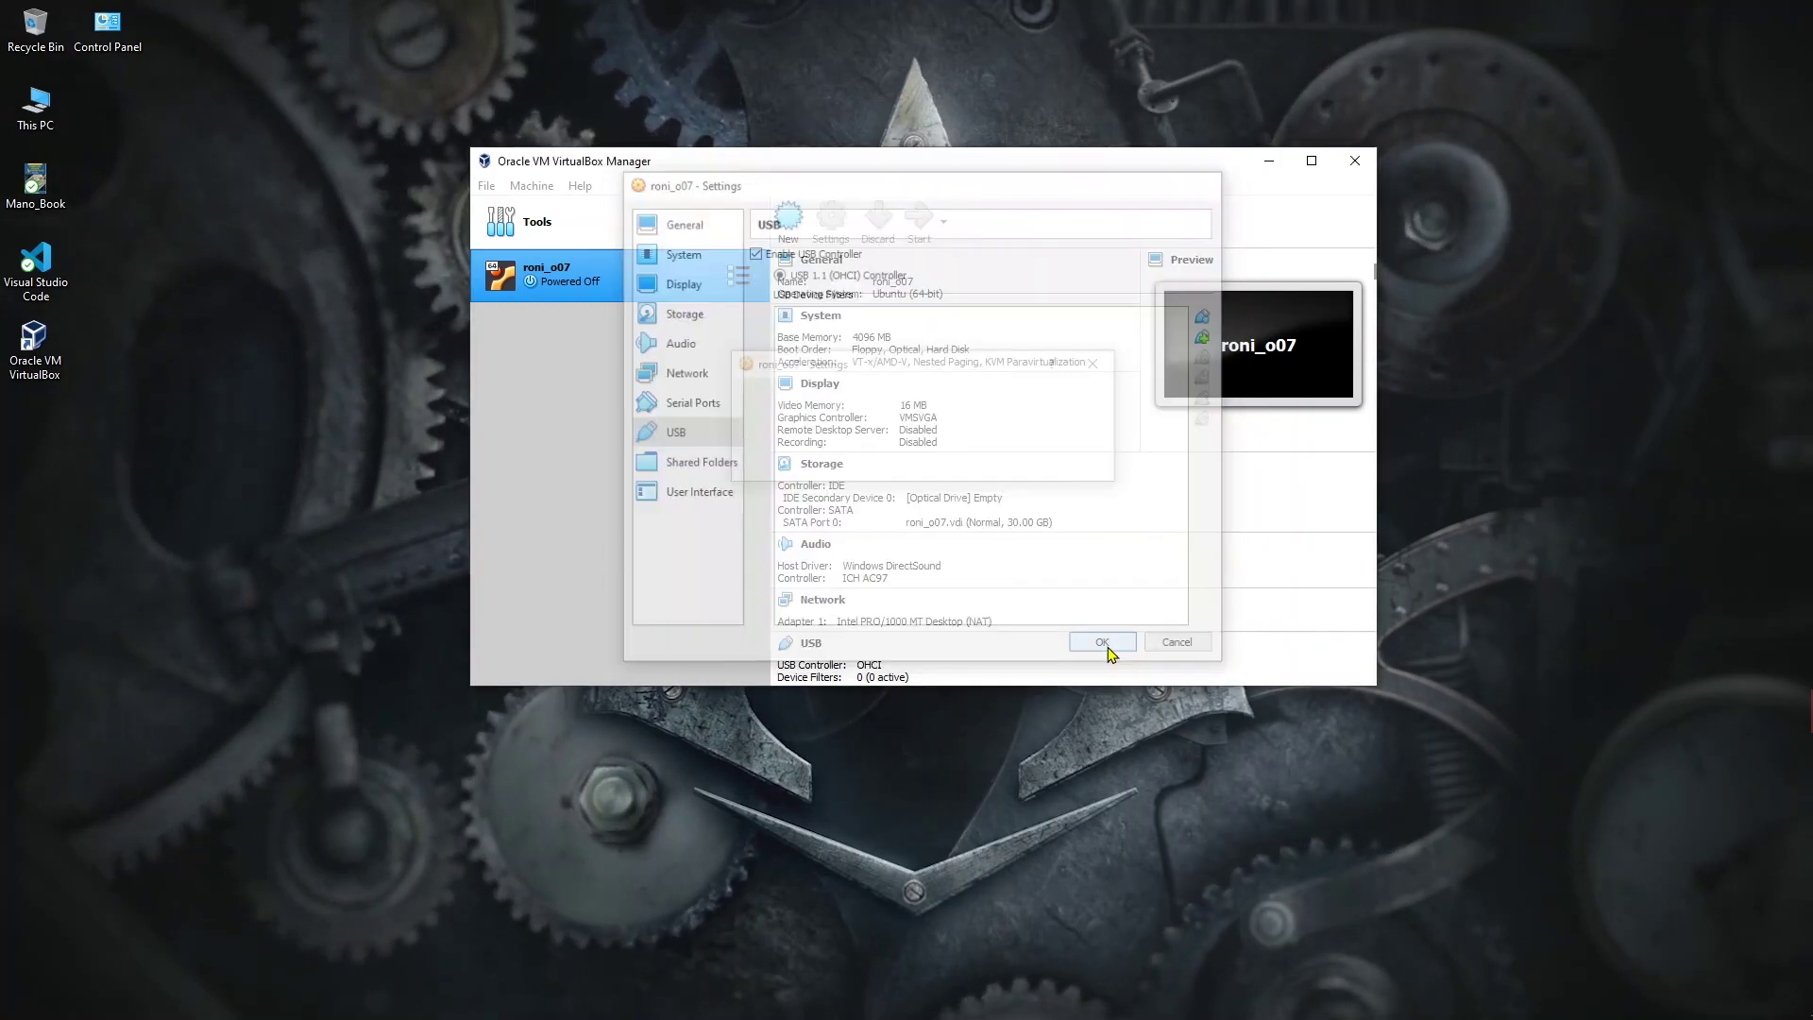
# Step: Start roni_o07, dismiss the keyboard auto-capture notice, and let it boot from the Ubuntu ISO
pyautogui.moveTo(999, 168); pyautogui.dragTo(1003, 63)
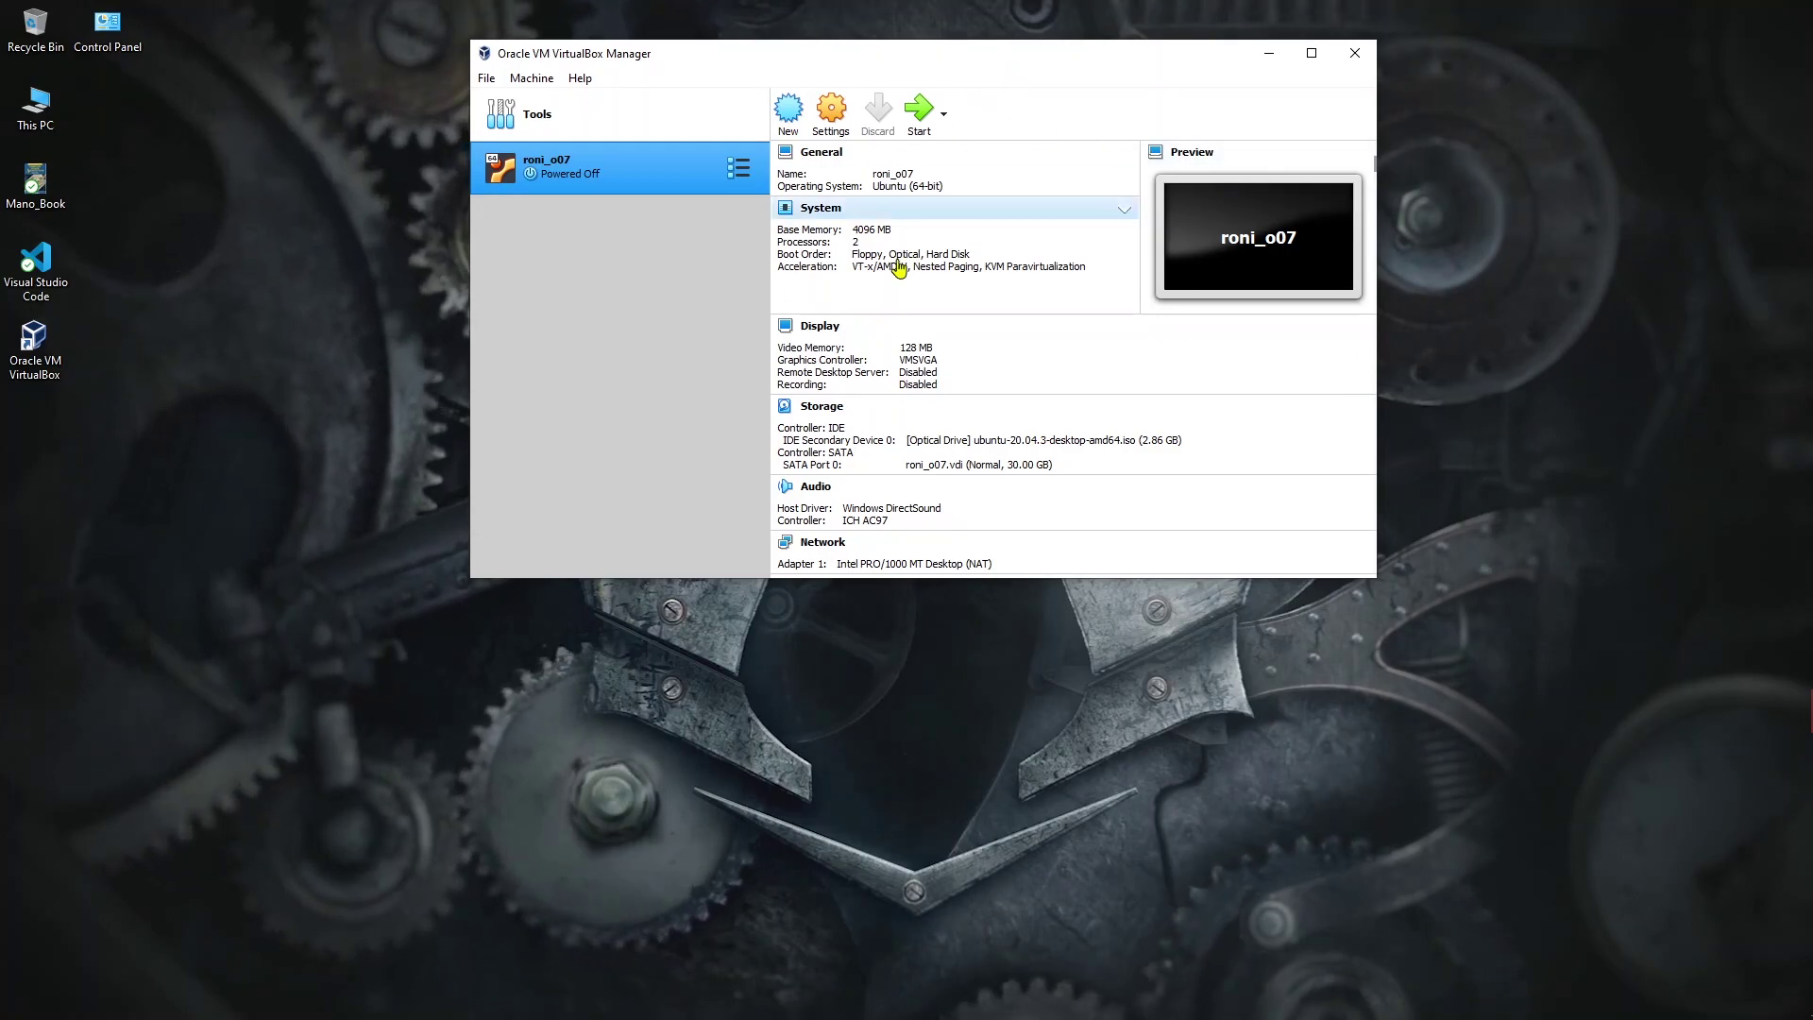
pyautogui.scroll(-5, 977, 443)
pyautogui.scroll(3, 982, 453)
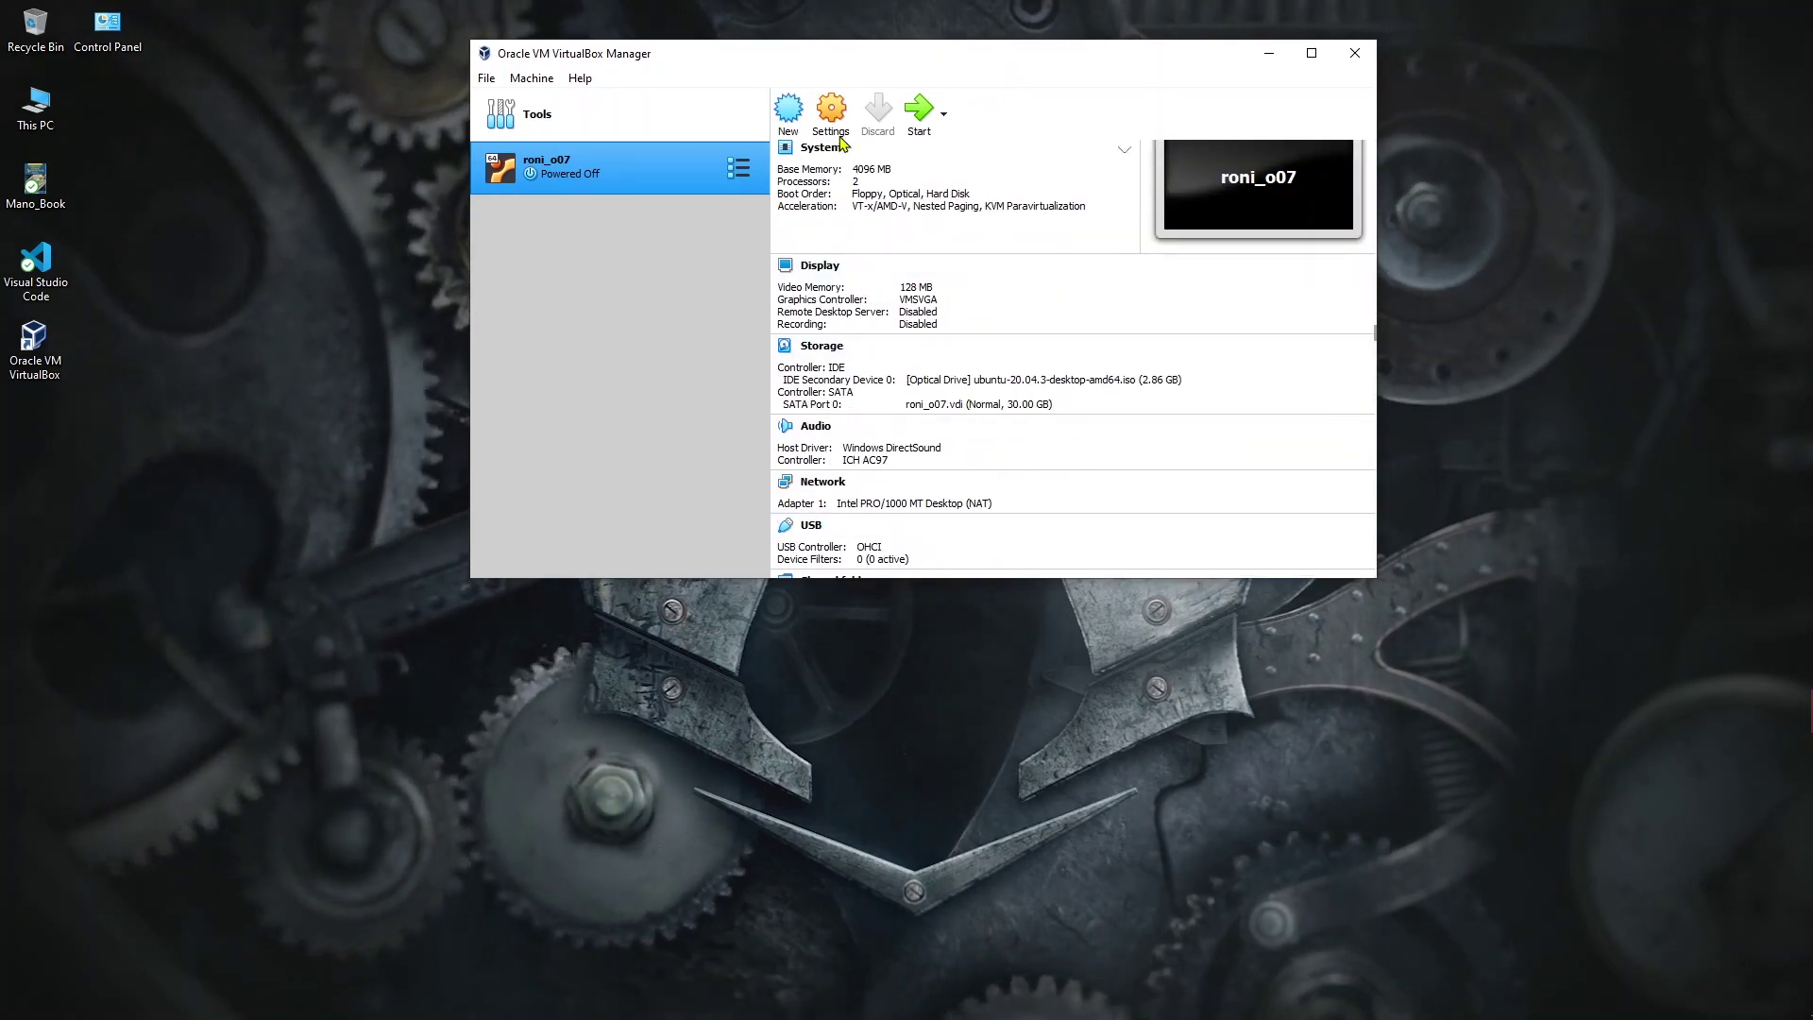
pyautogui.click(922, 113)
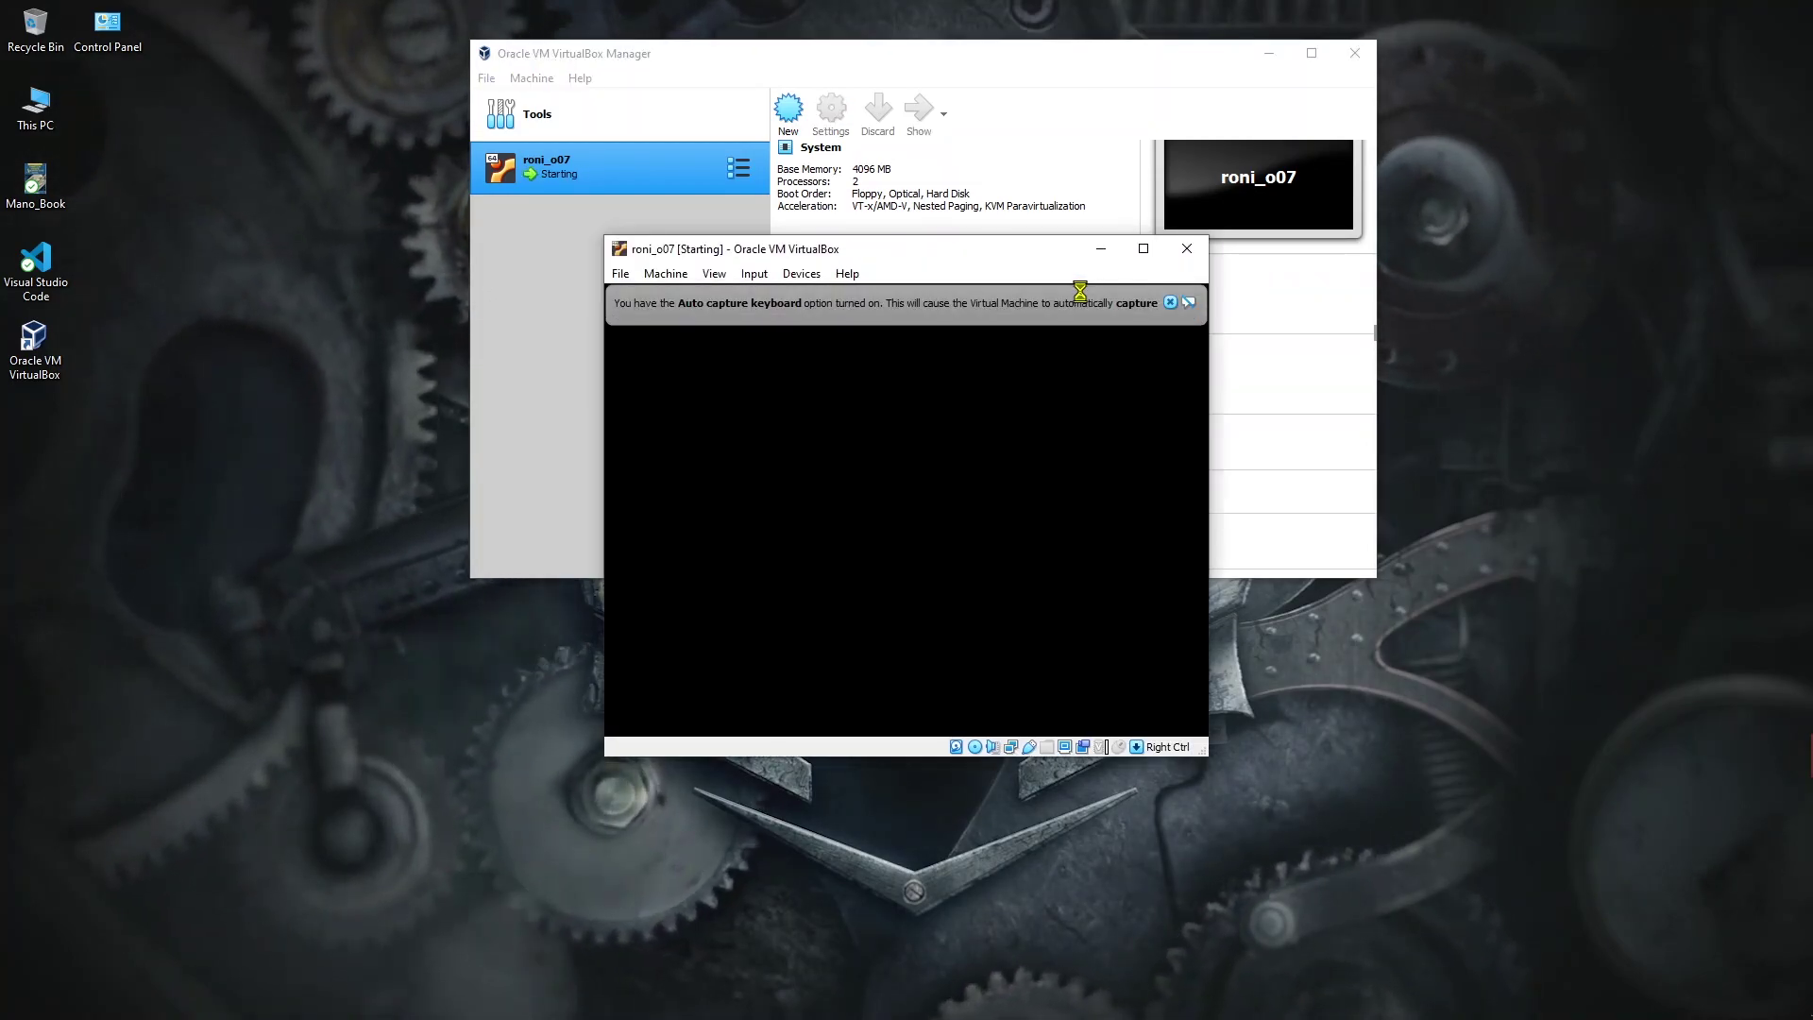
pyautogui.click(1170, 303)
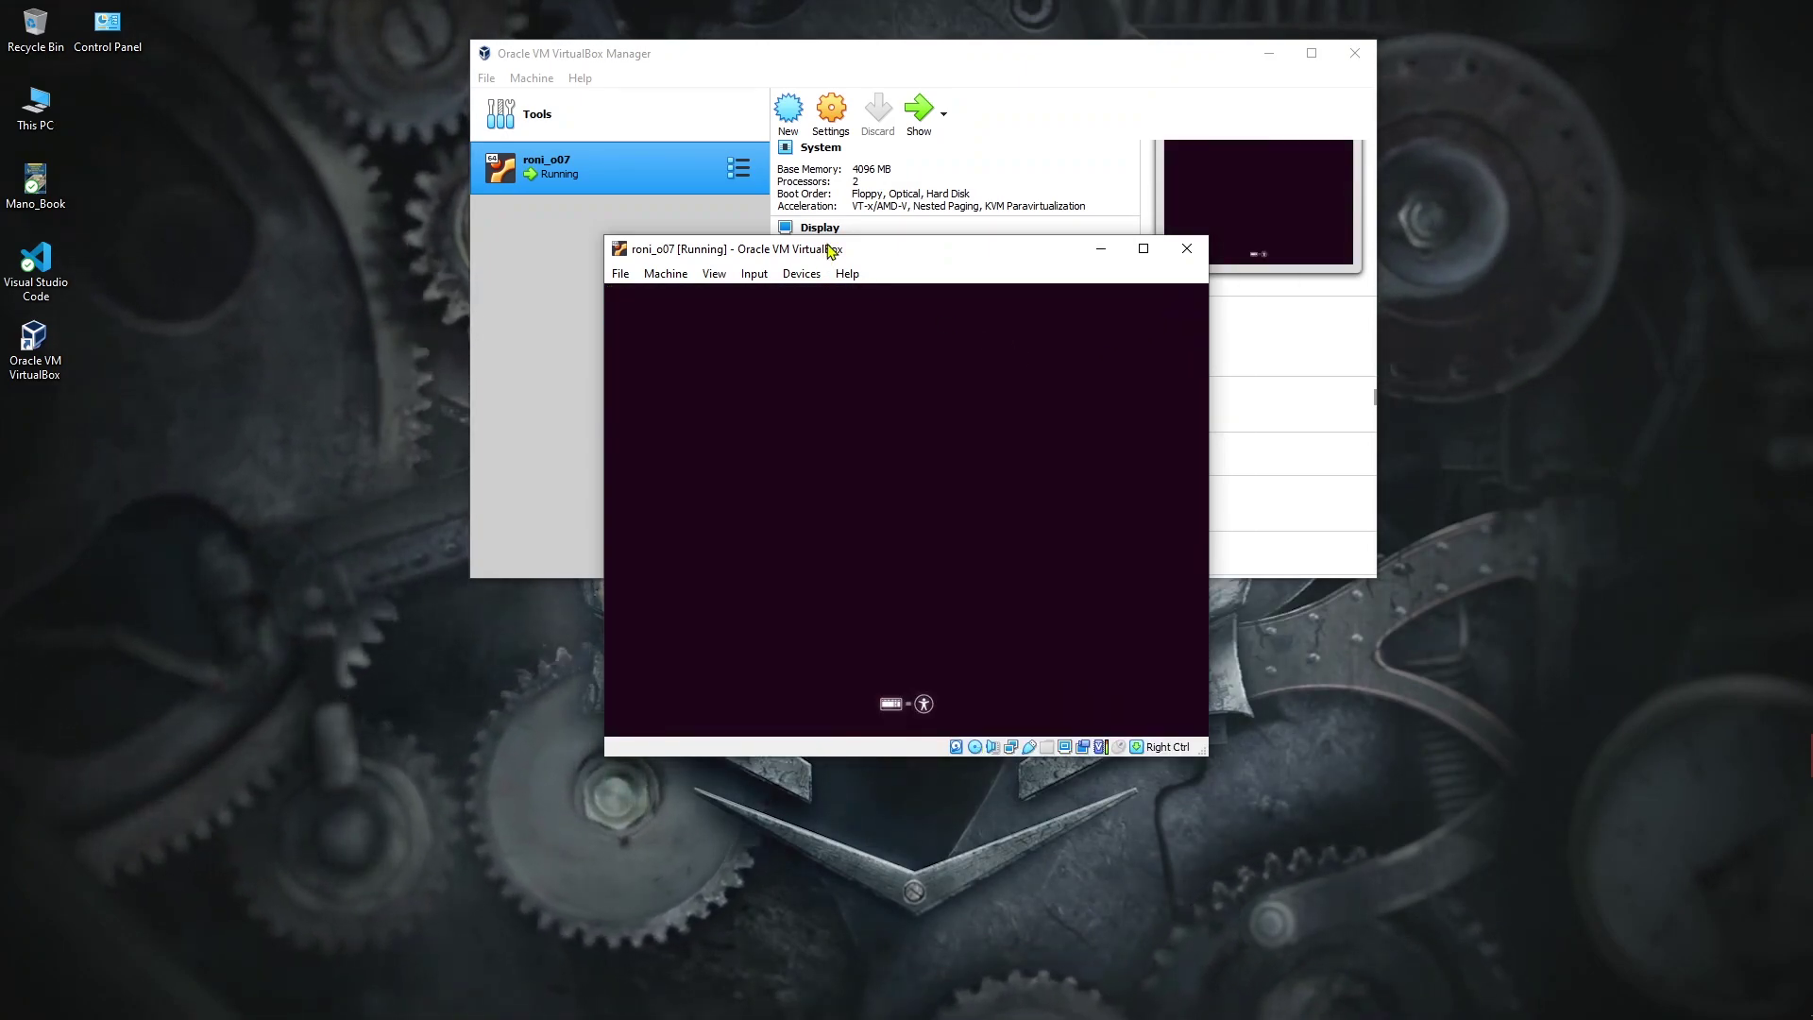
pyautogui.moveTo(887, 251); pyautogui.dragTo(907, 133)
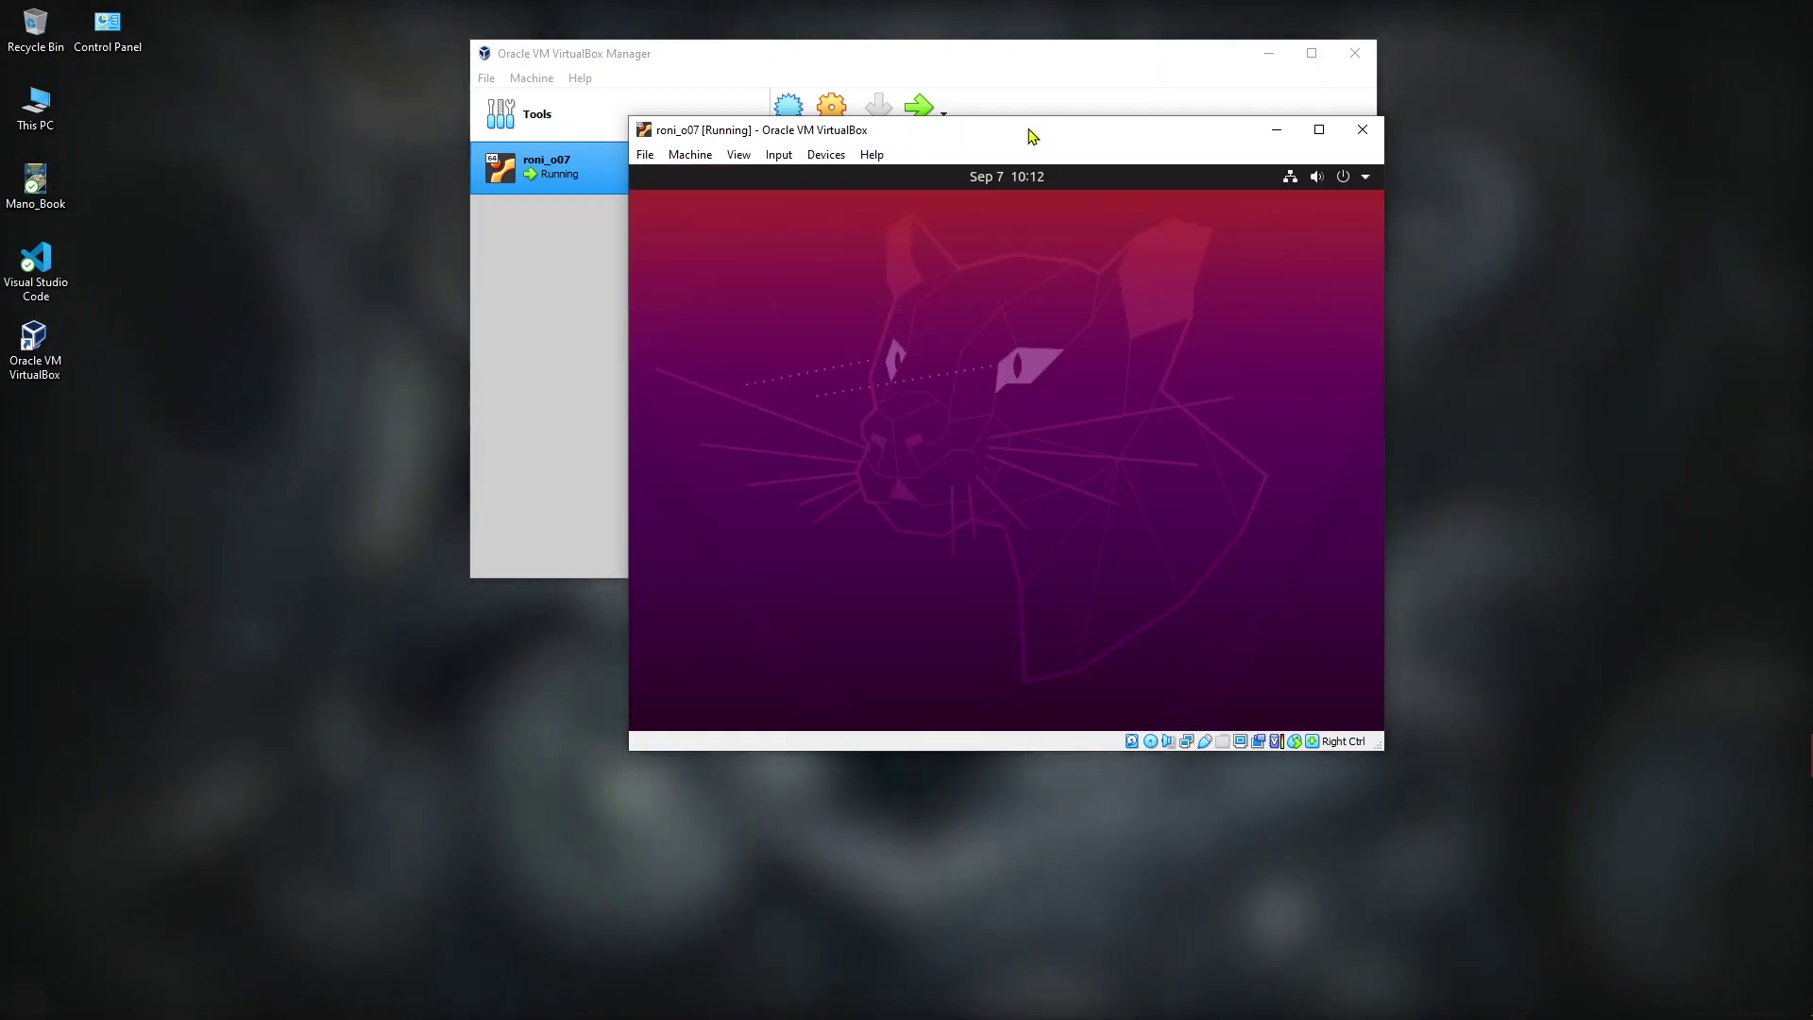
# Step: Choose Install Ubuntu and accept the English (US) keyboard layout after testing it
pyautogui.moveTo(1008, 136); pyautogui.dragTo(959, 85)
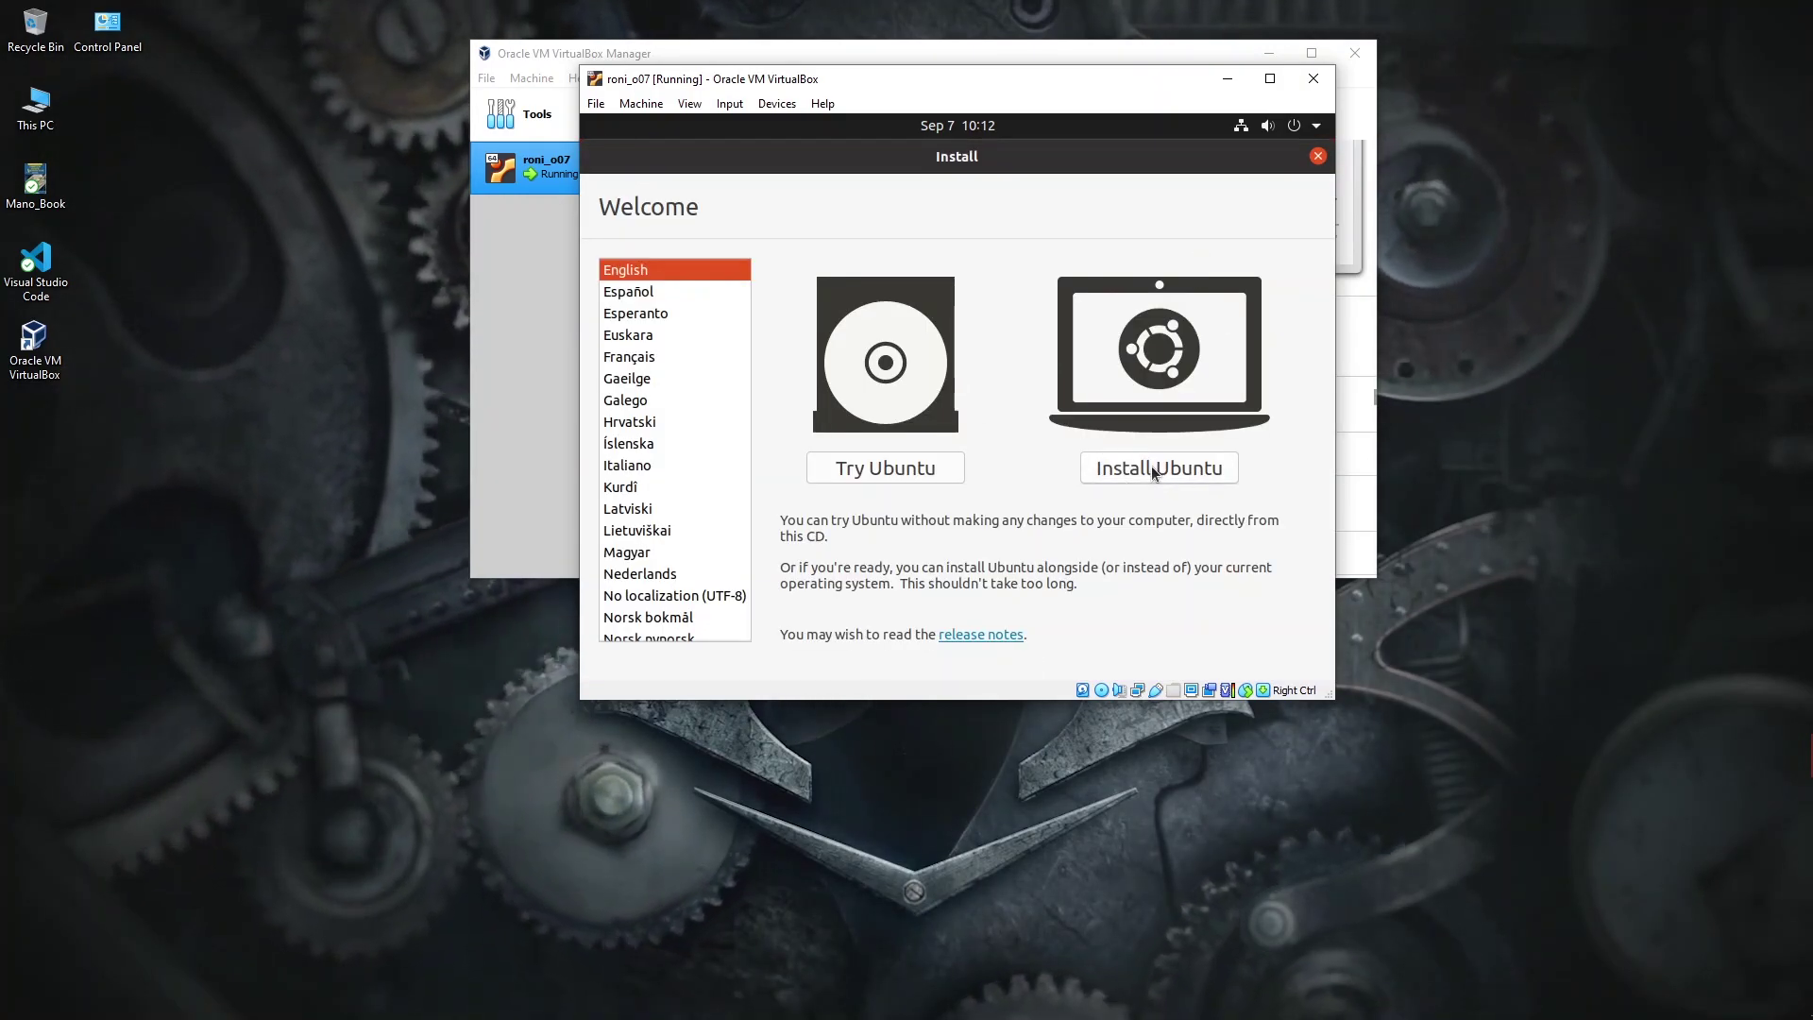
pyautogui.click(1192, 477)
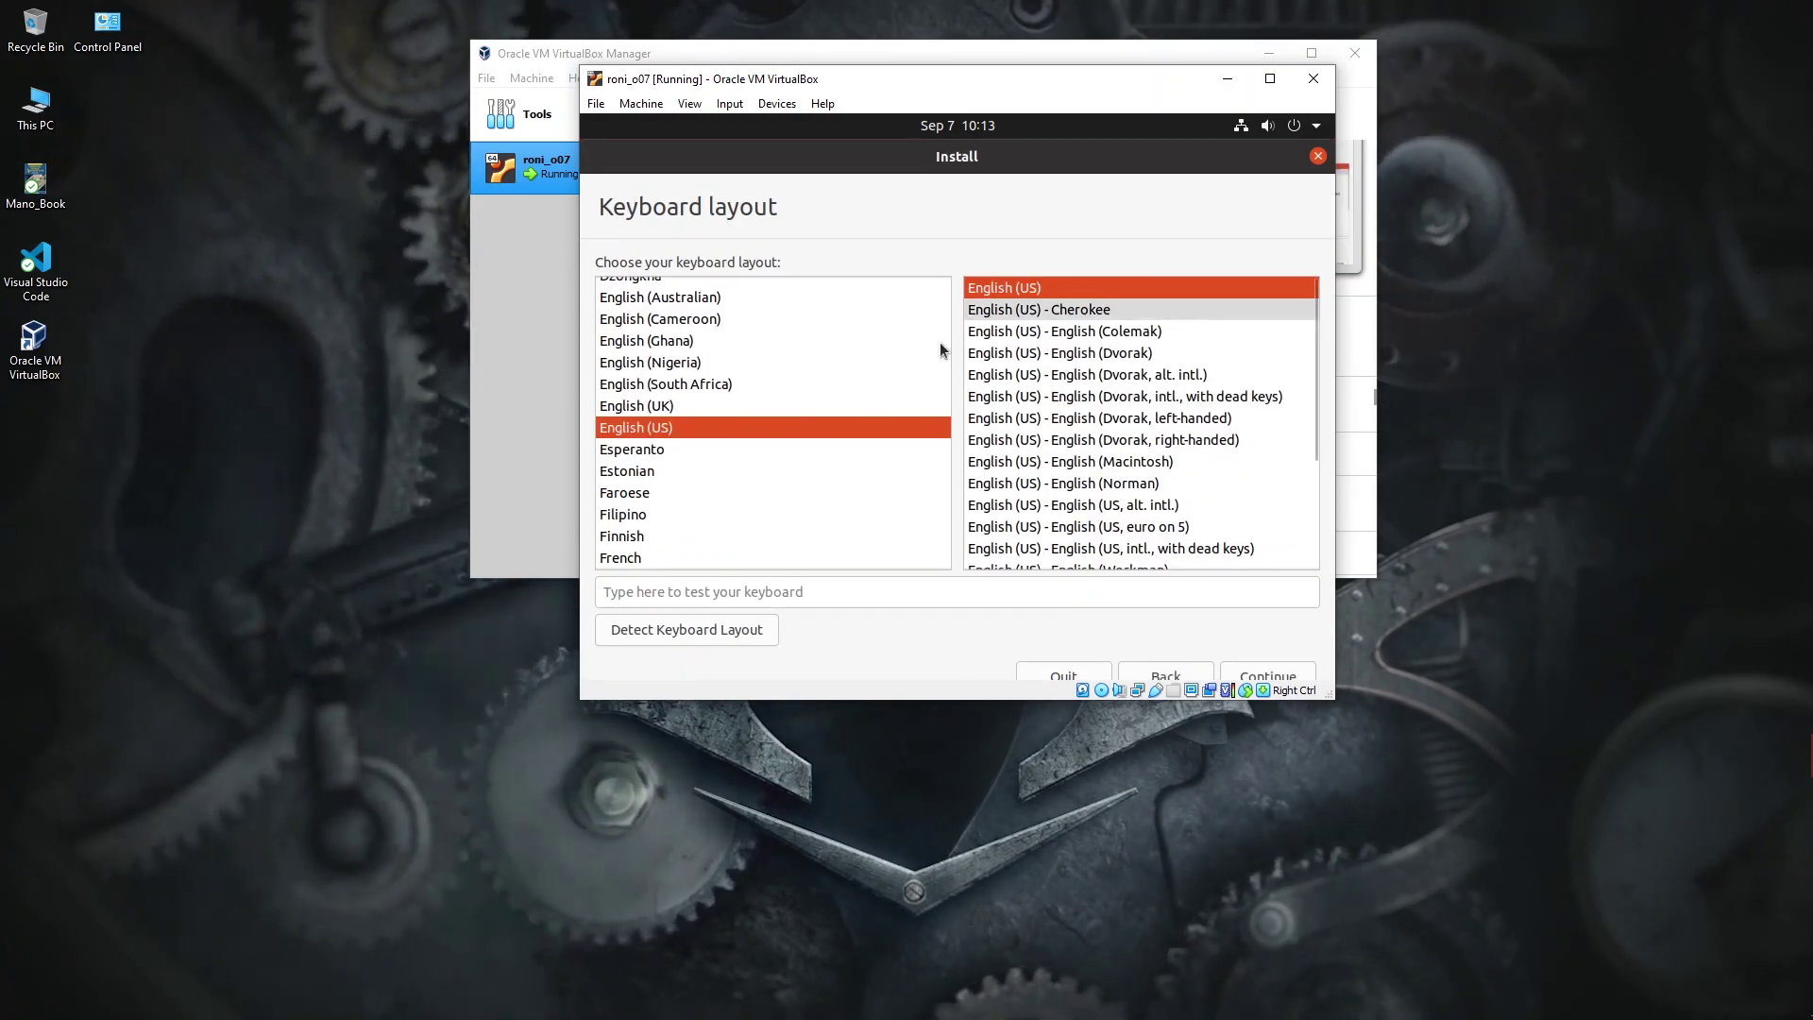
pyautogui.click(800, 595)
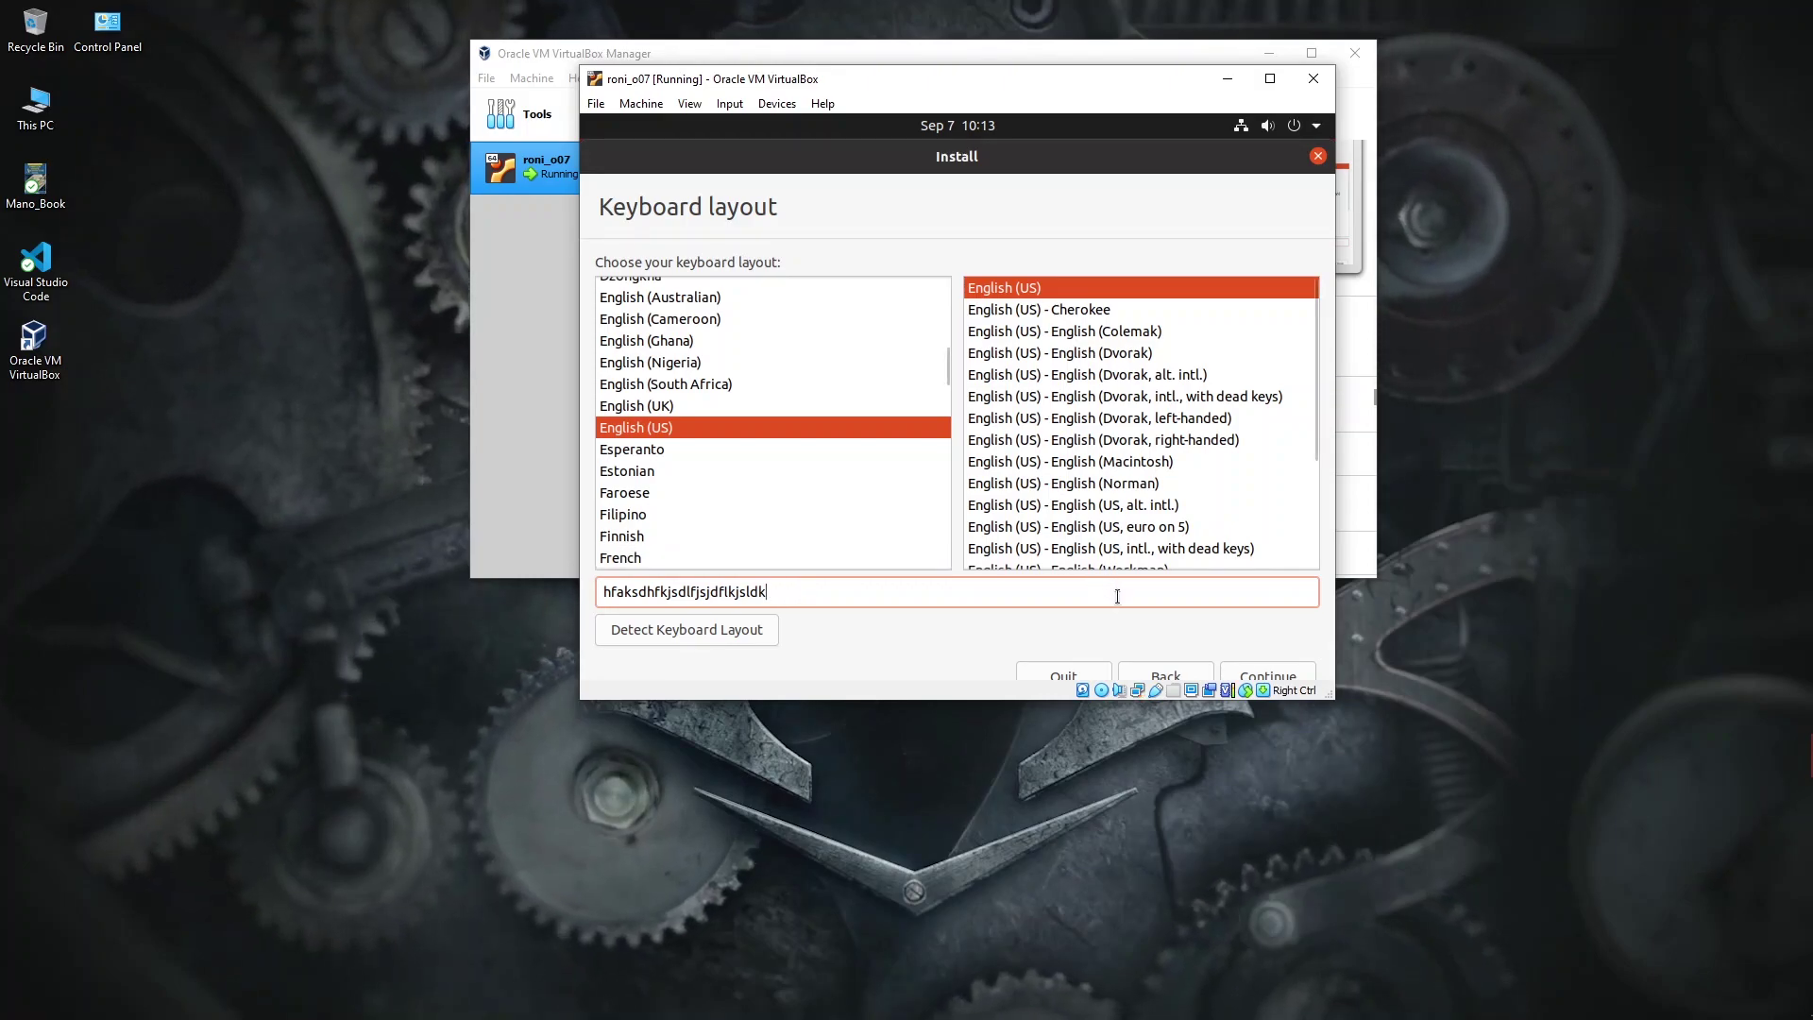
pyautogui.click(1261, 674)
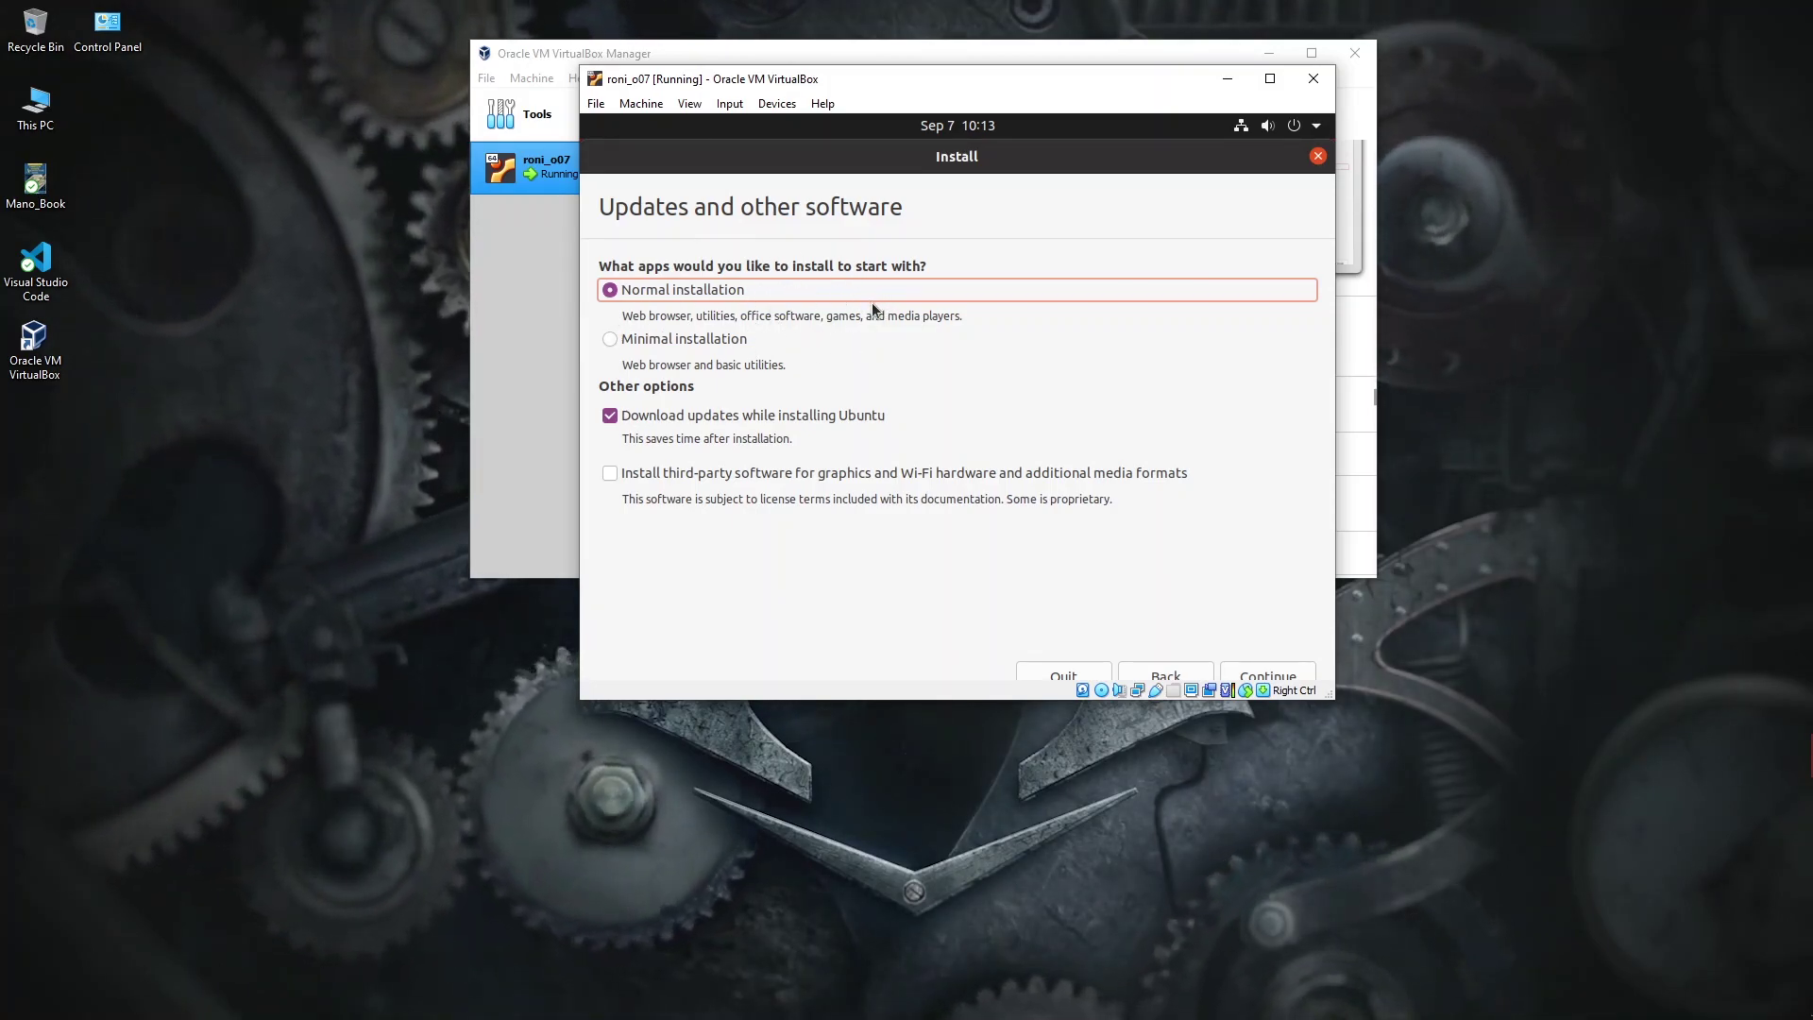
# Step: Keep normal installation, choose Erase disk and install Ubuntu, and confirm writing changes to disk
pyautogui.click(1256, 664)
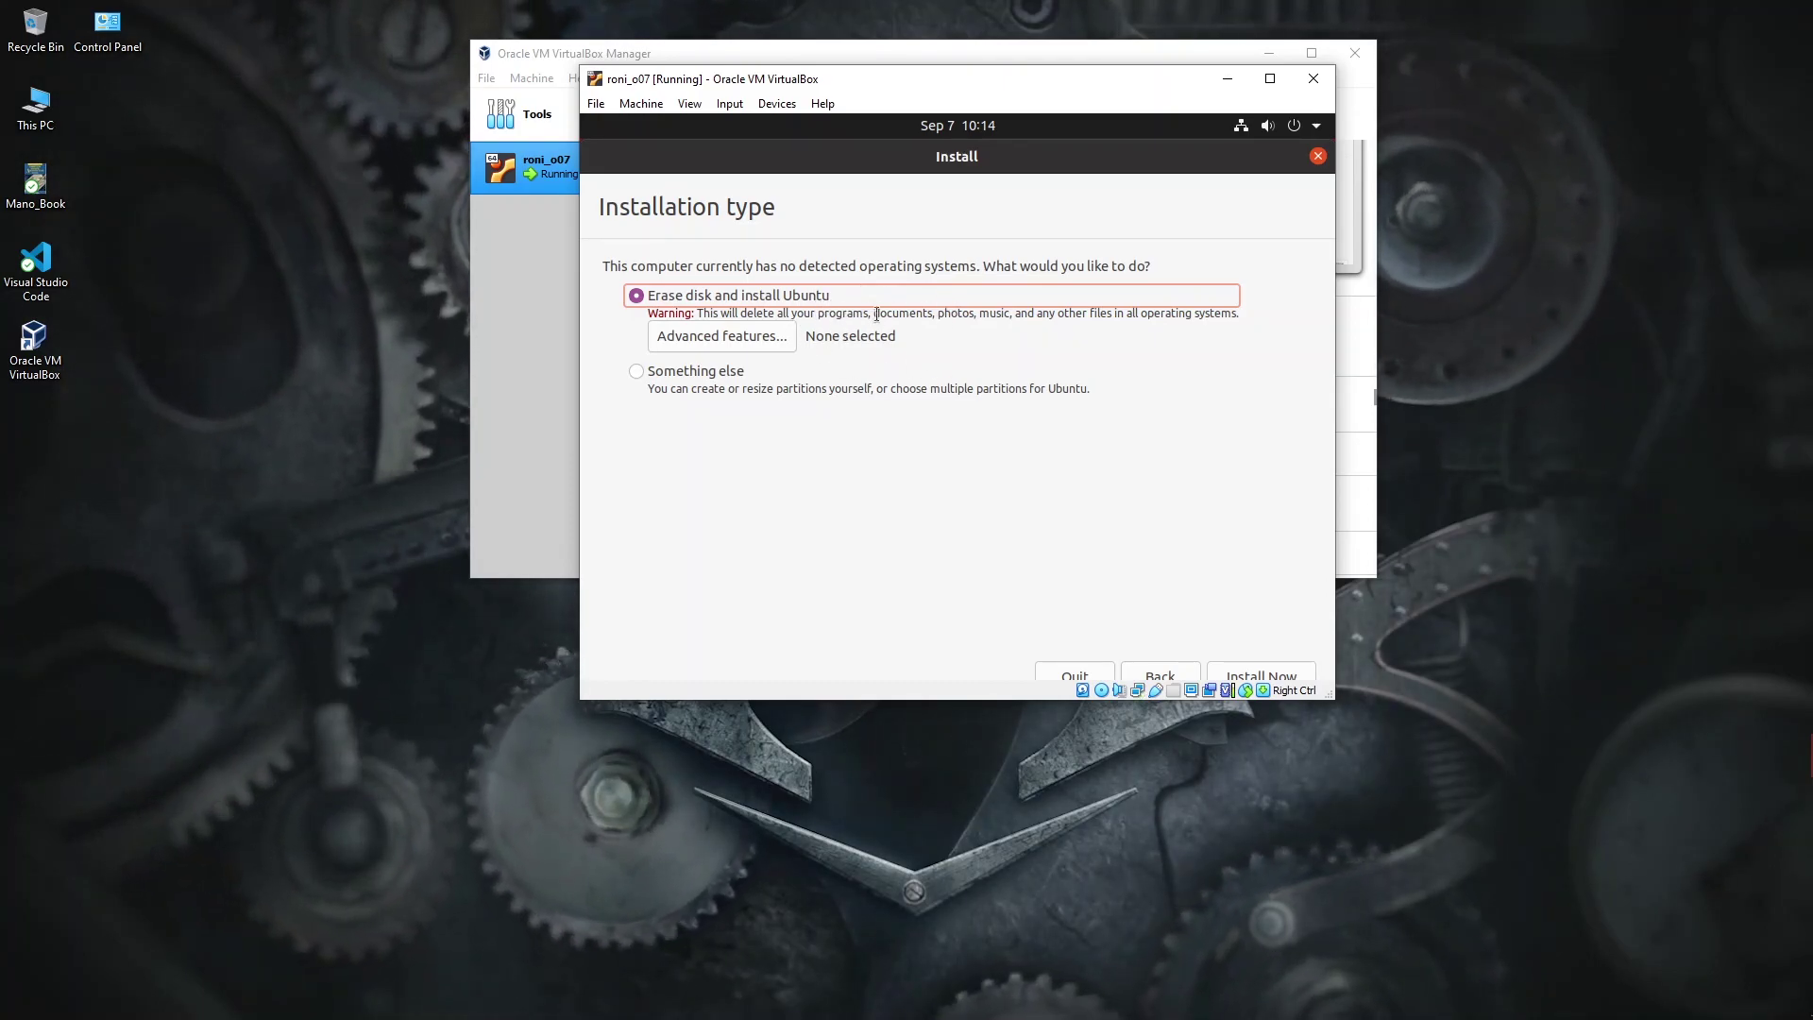
pyautogui.click(1254, 677)
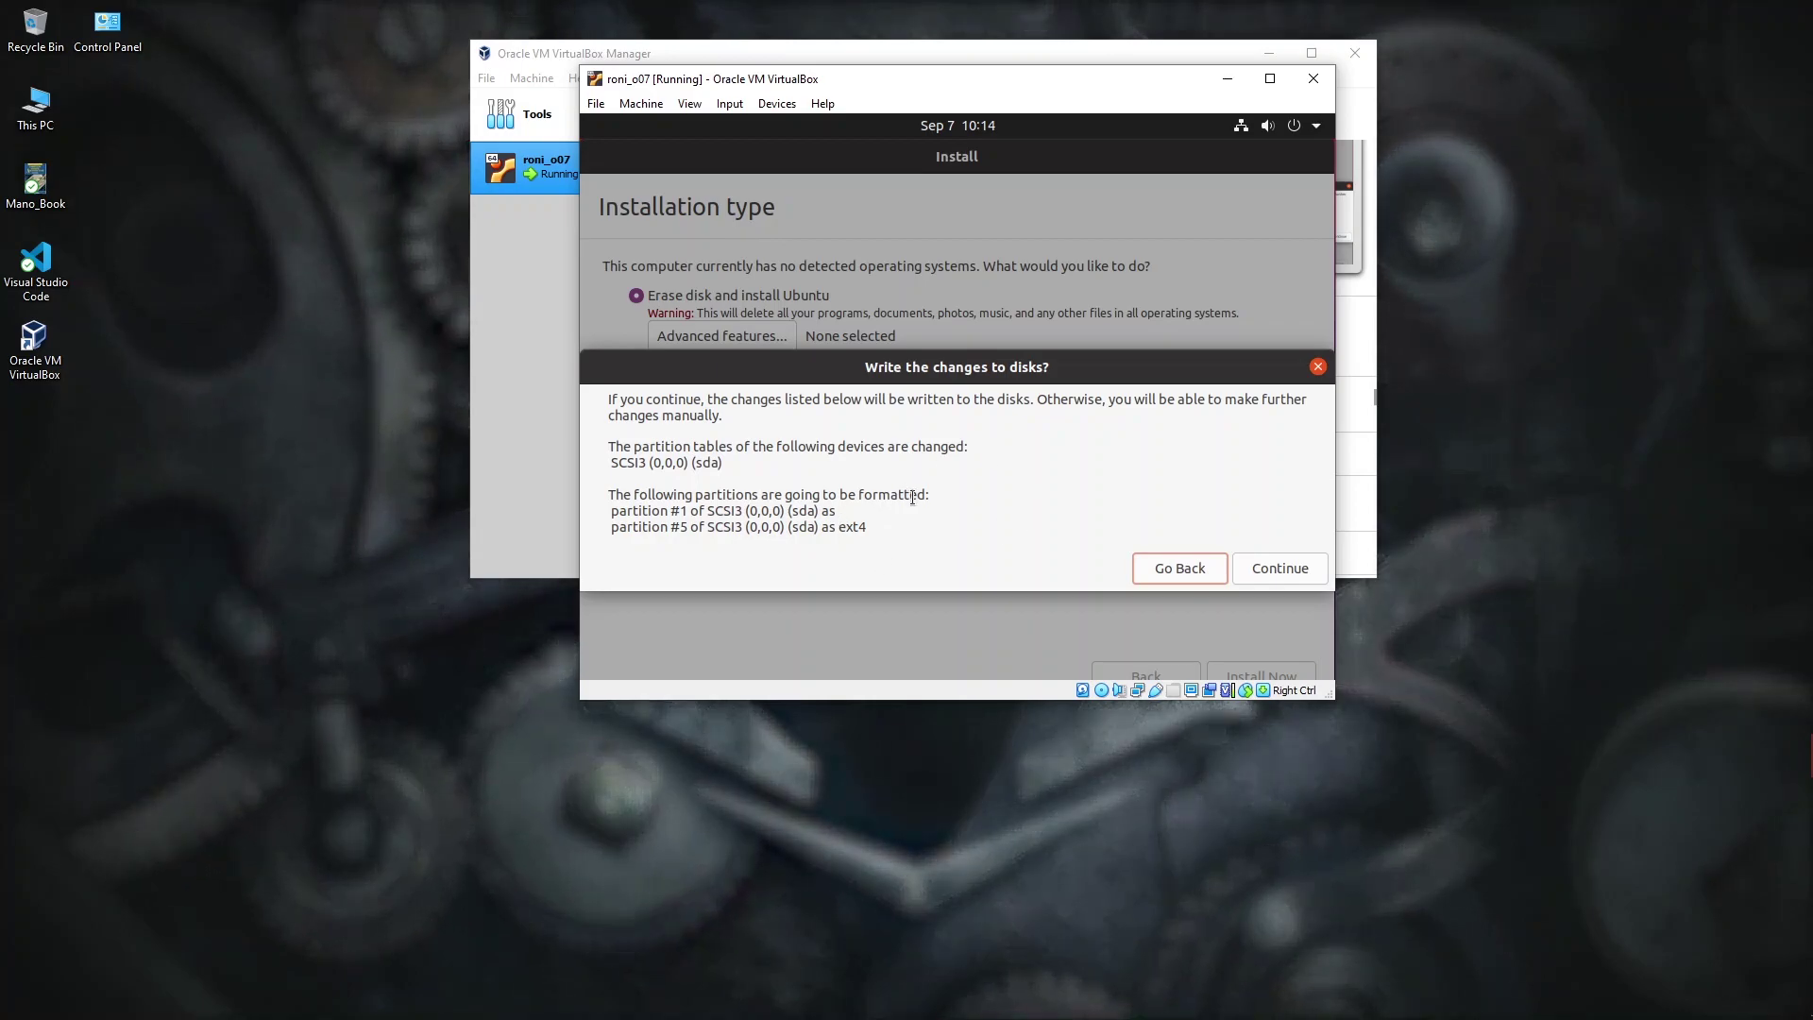
pyautogui.click(1281, 569)
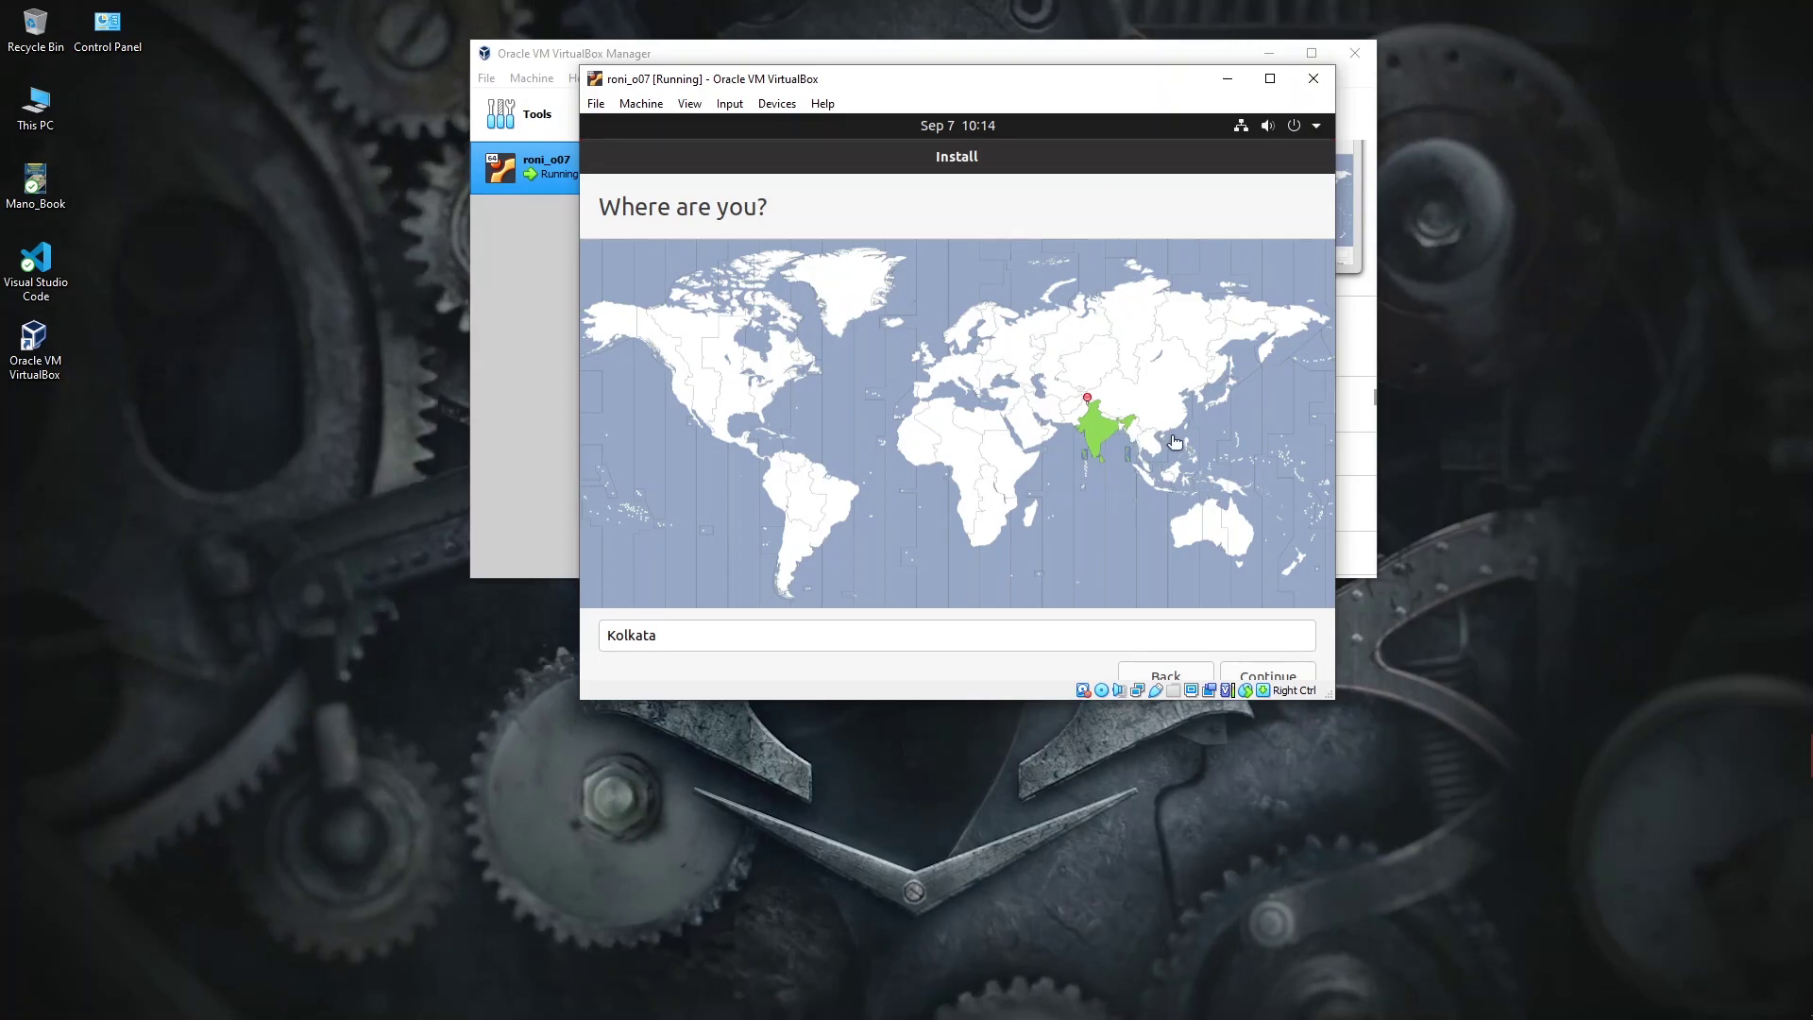
# Step: Accept Kolkata as the time zone, enter the user's name and a matching password, and continue
pyautogui.click(1264, 673)
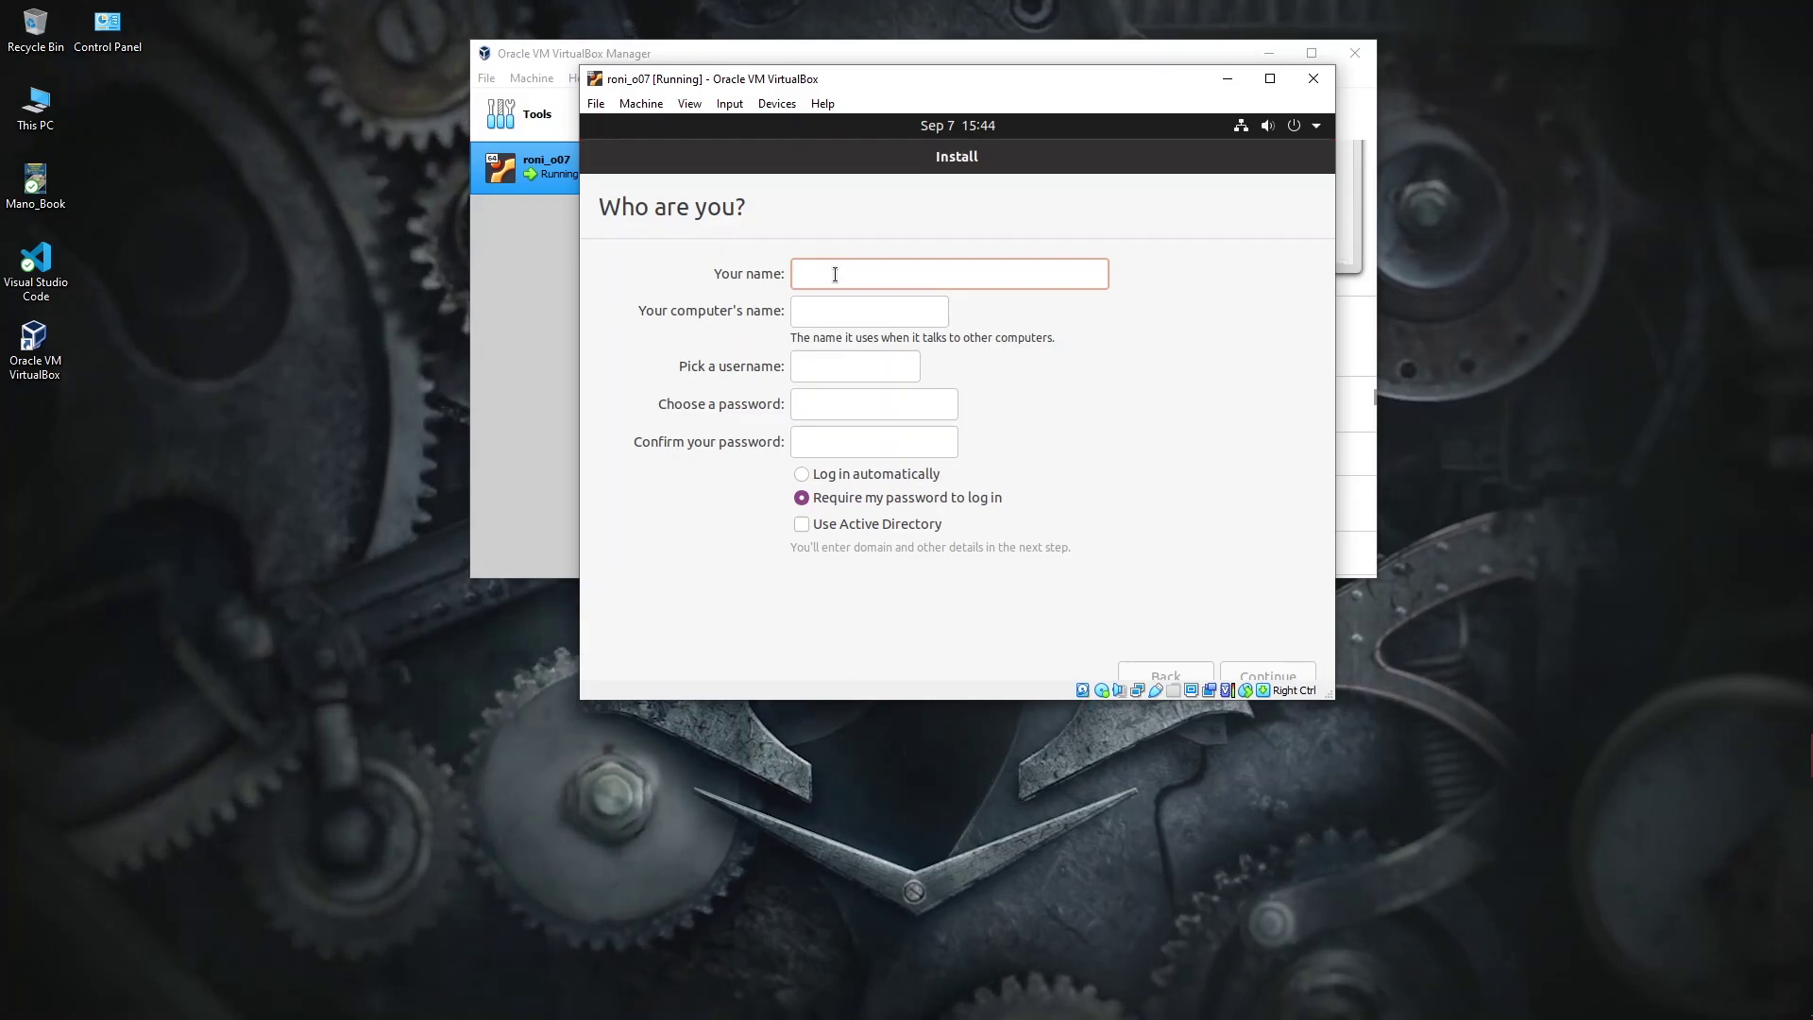
pyautogui.write('Ezio')
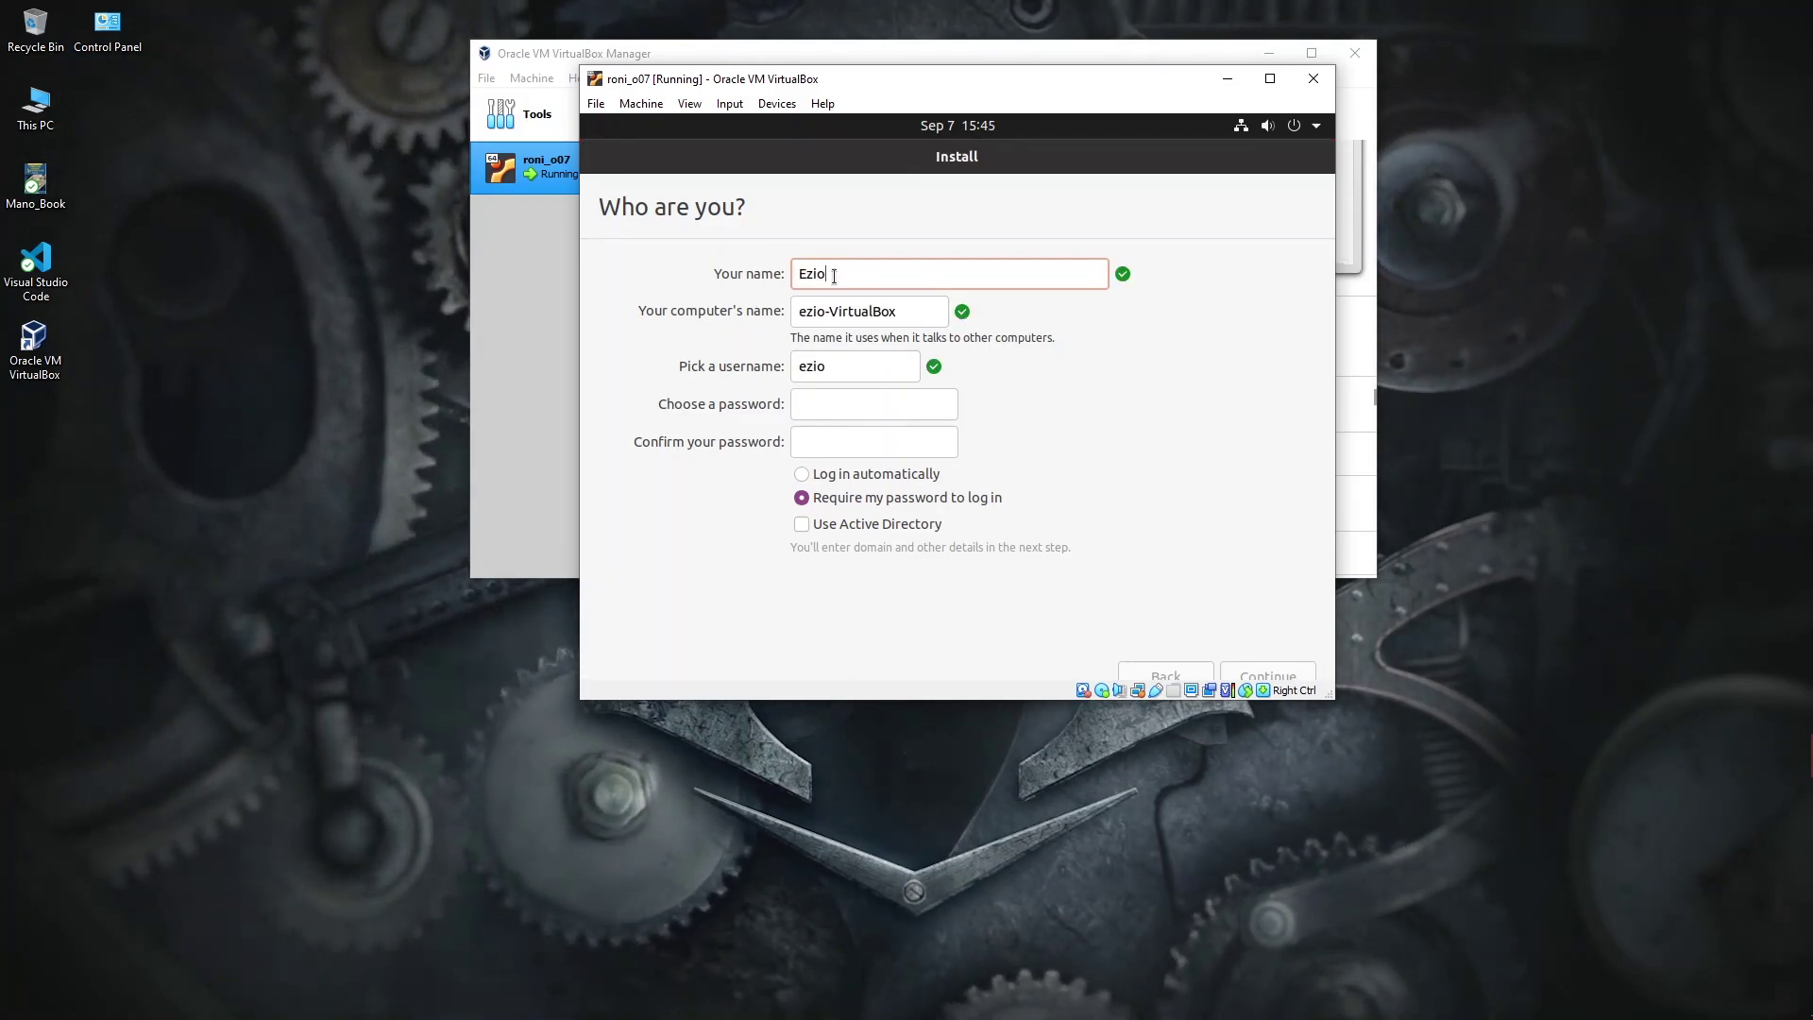
pyautogui.click(817, 404)
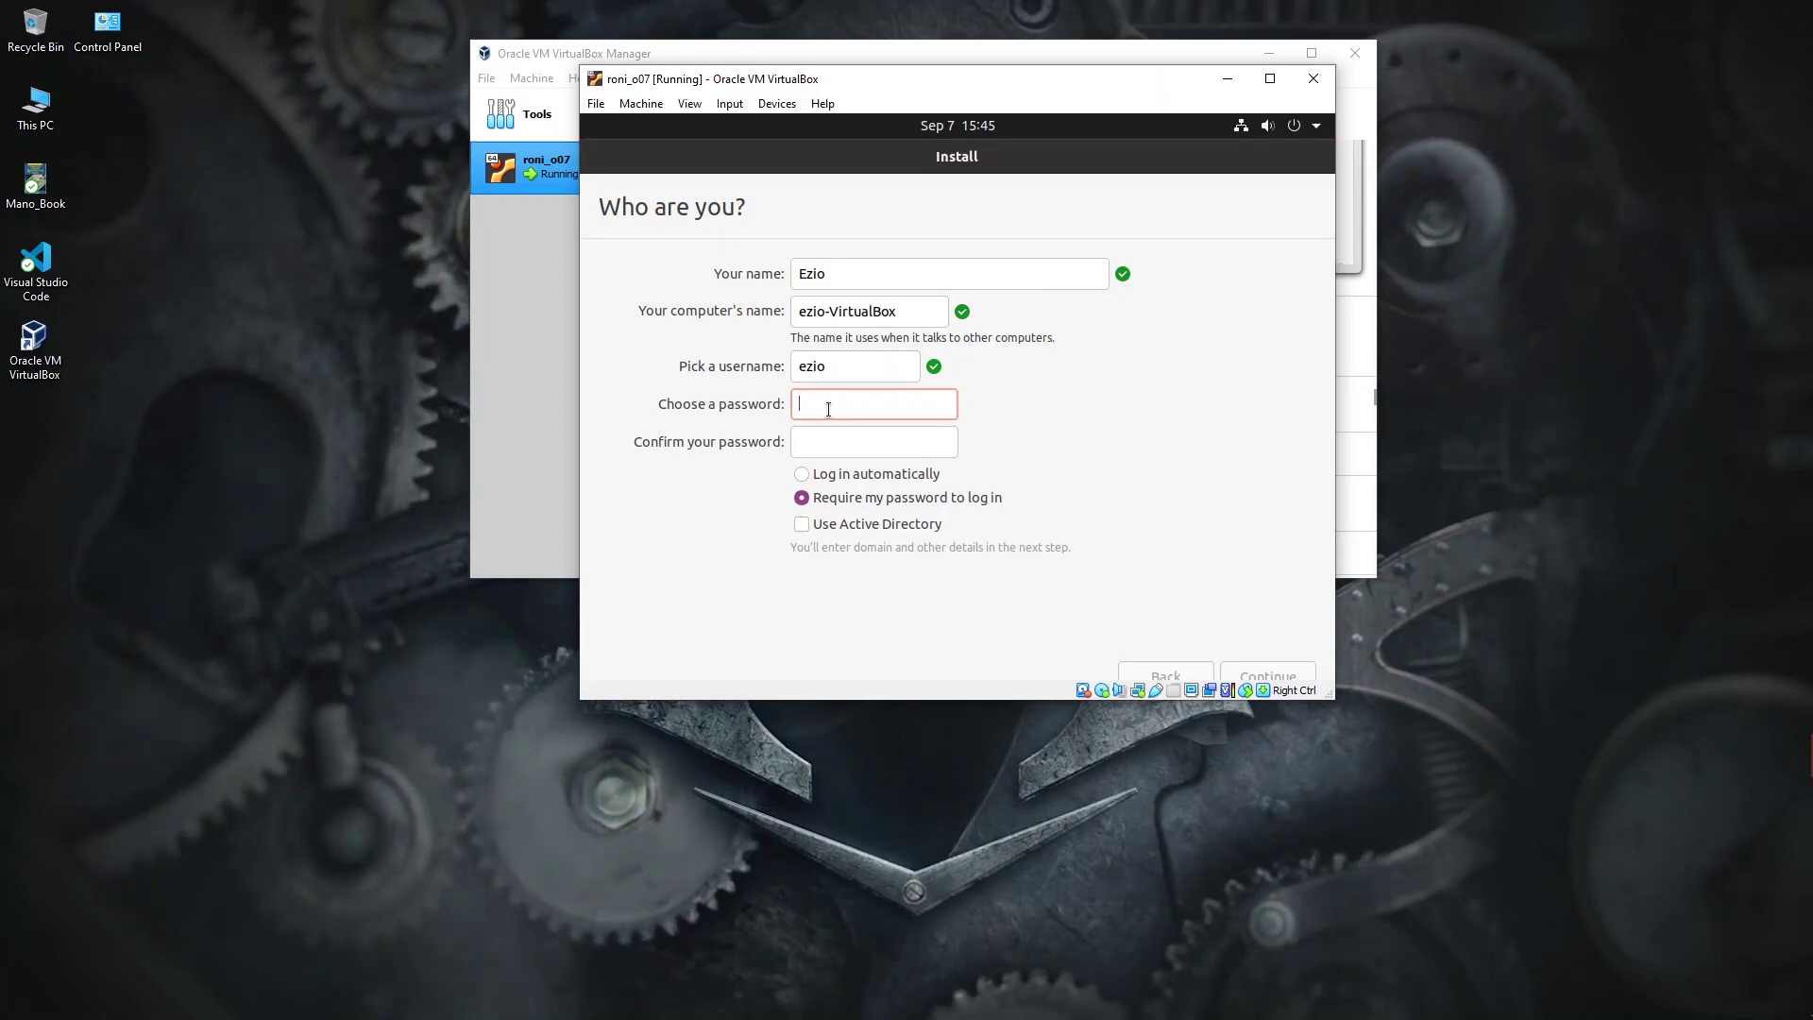
pyautogui.write('1234')
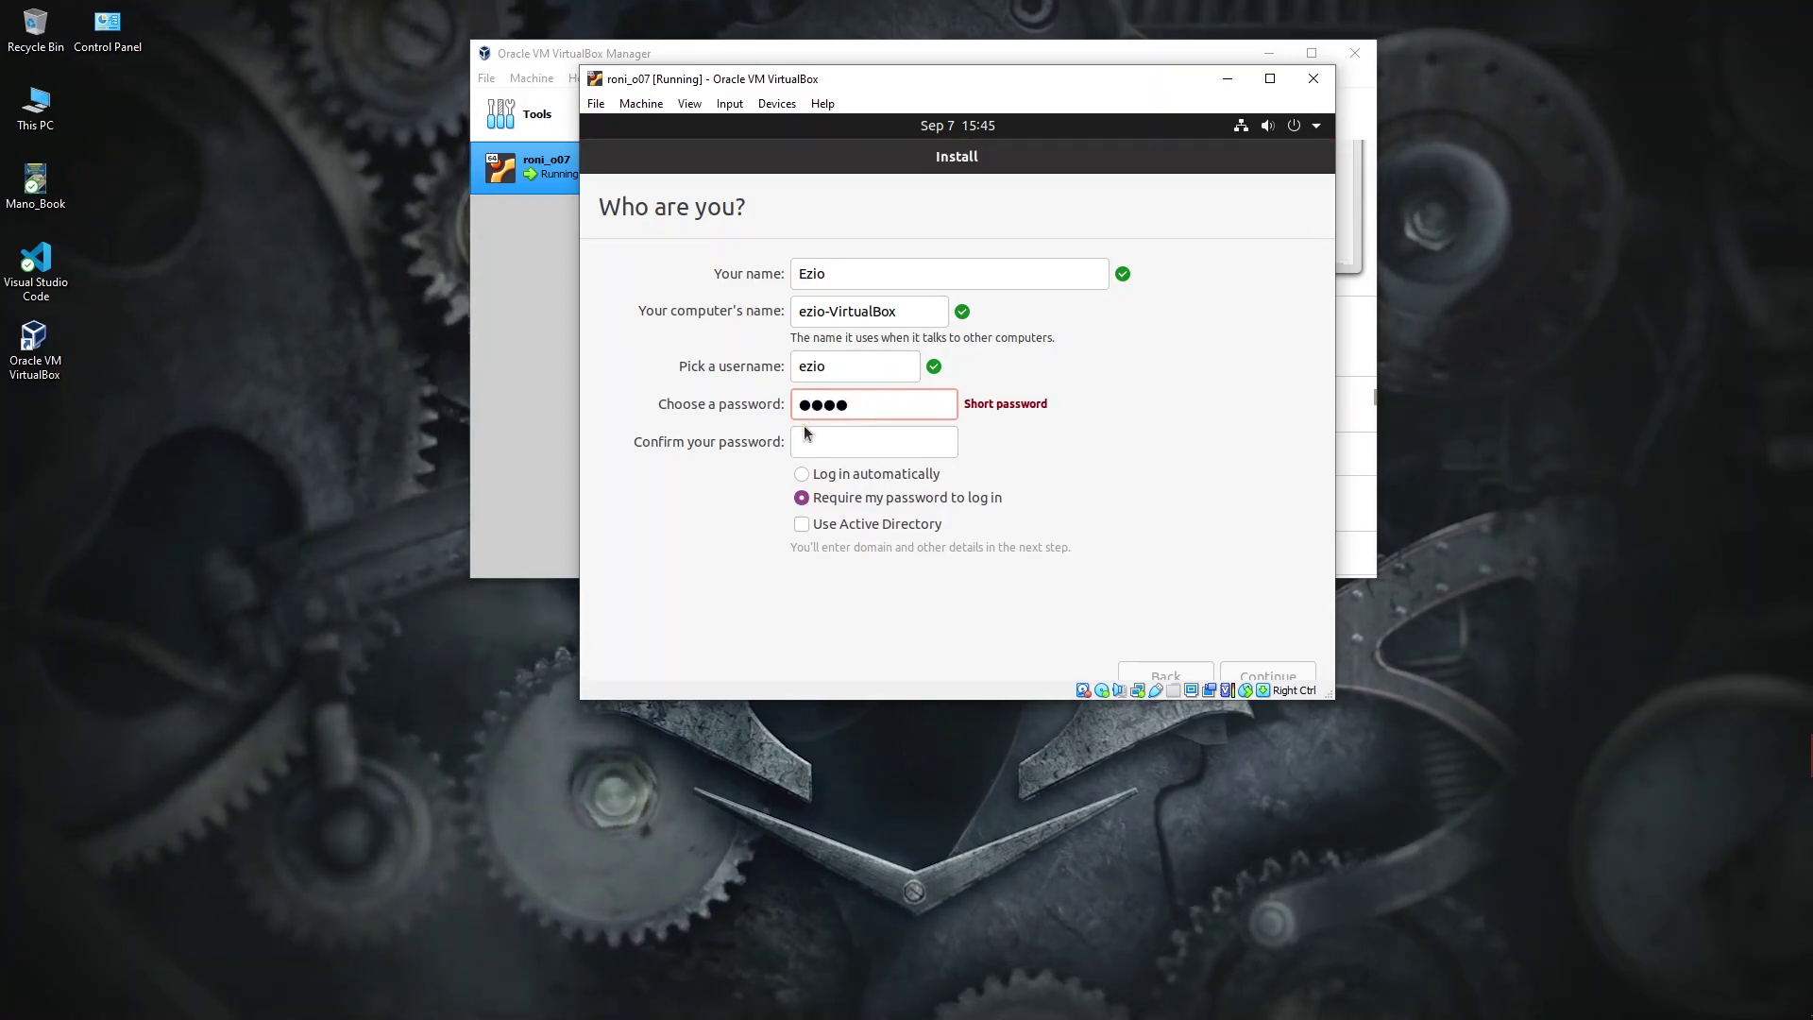
pyautogui.click(800, 449)
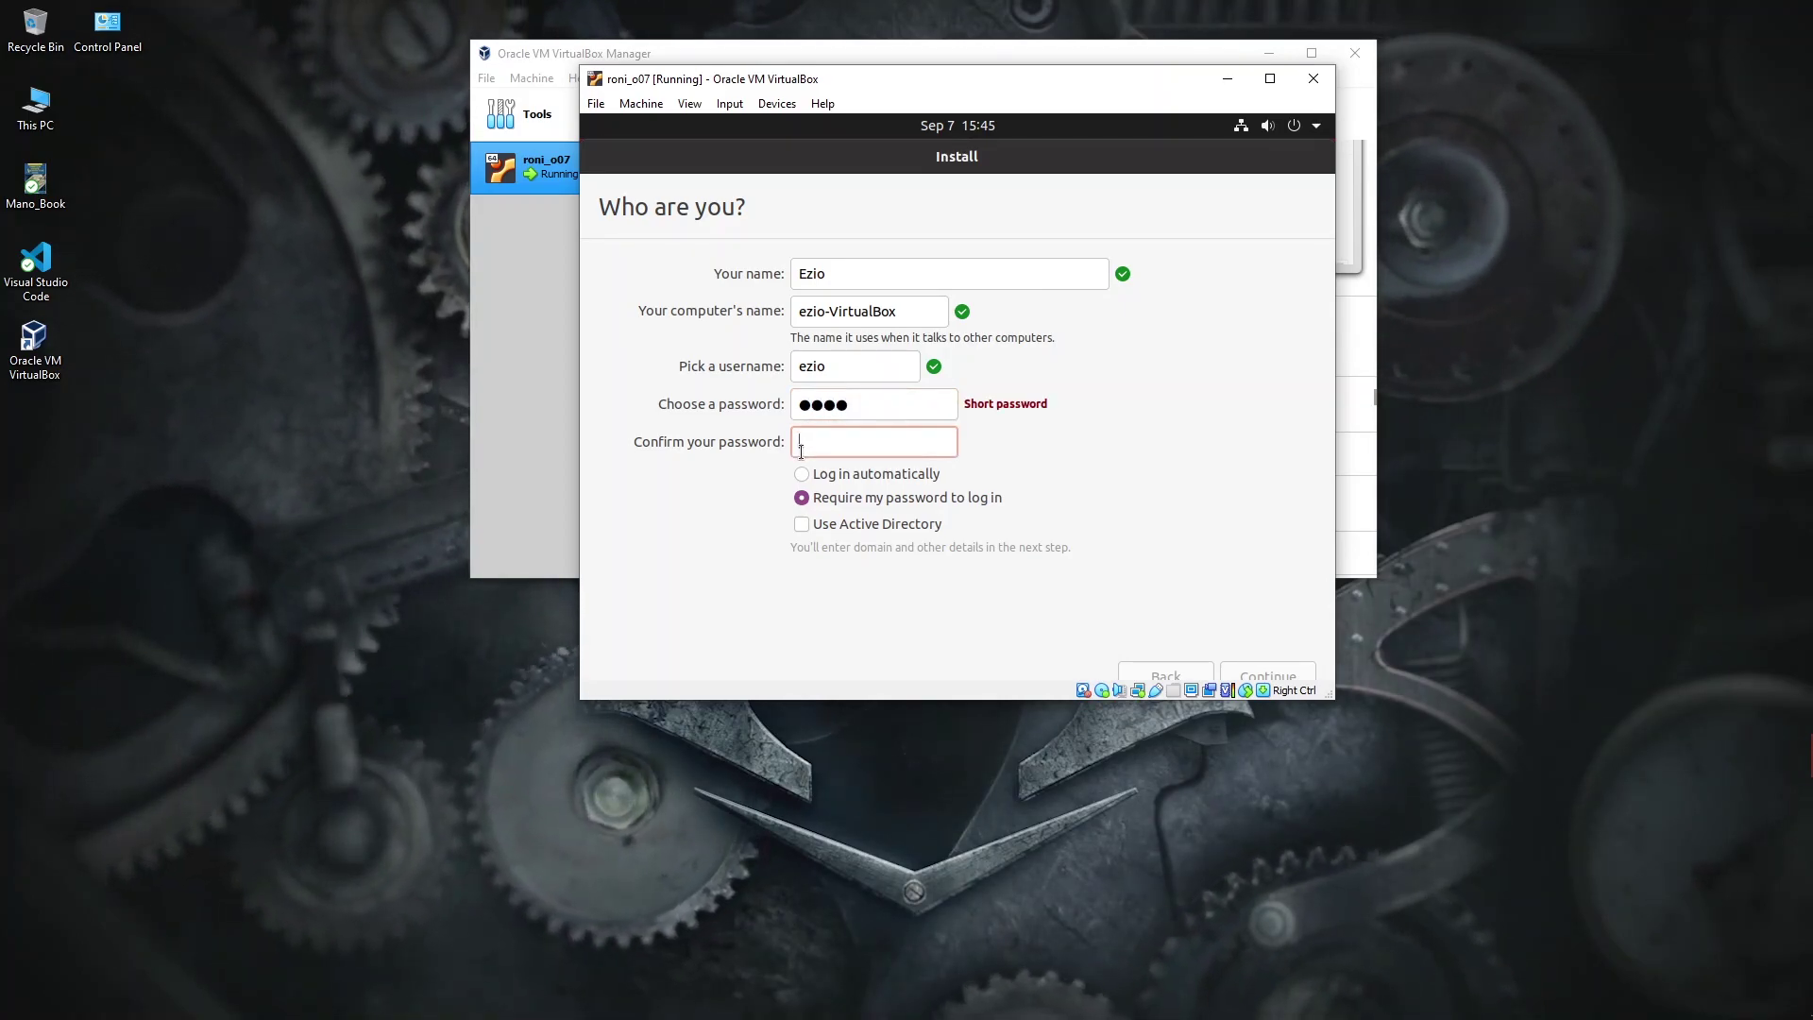
pyautogui.write('1234')
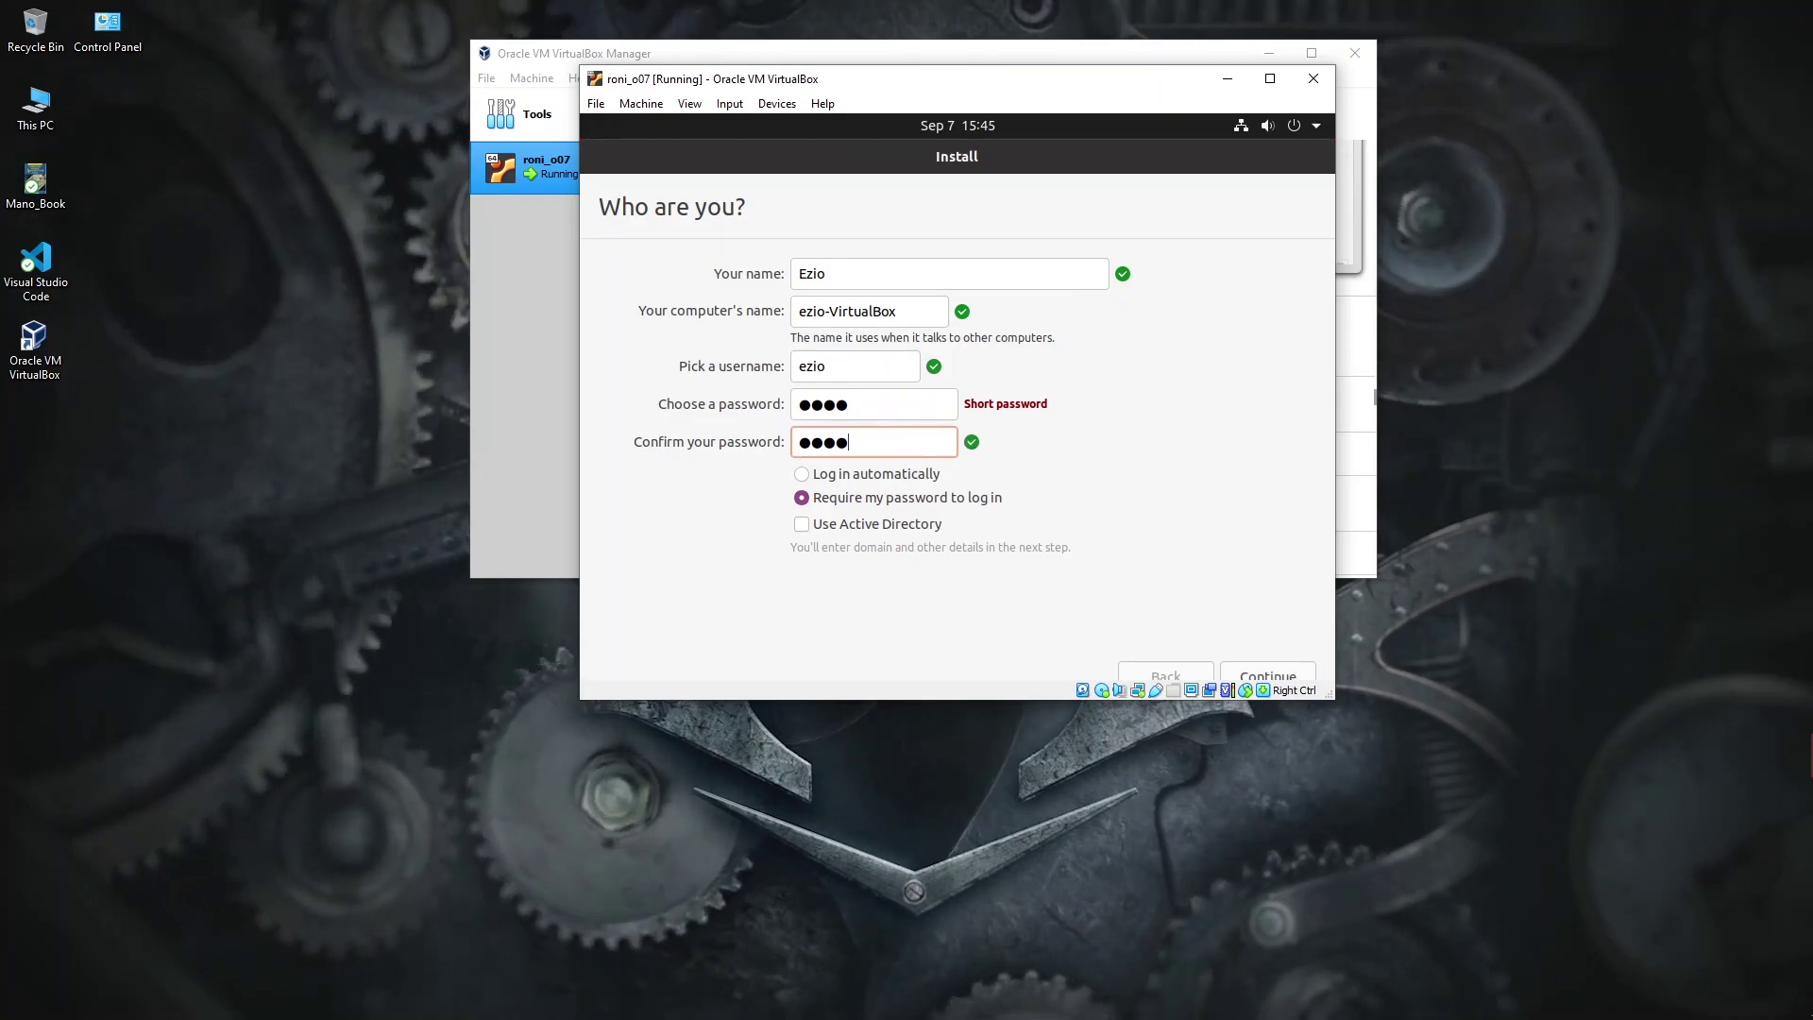
pyautogui.click(1286, 673)
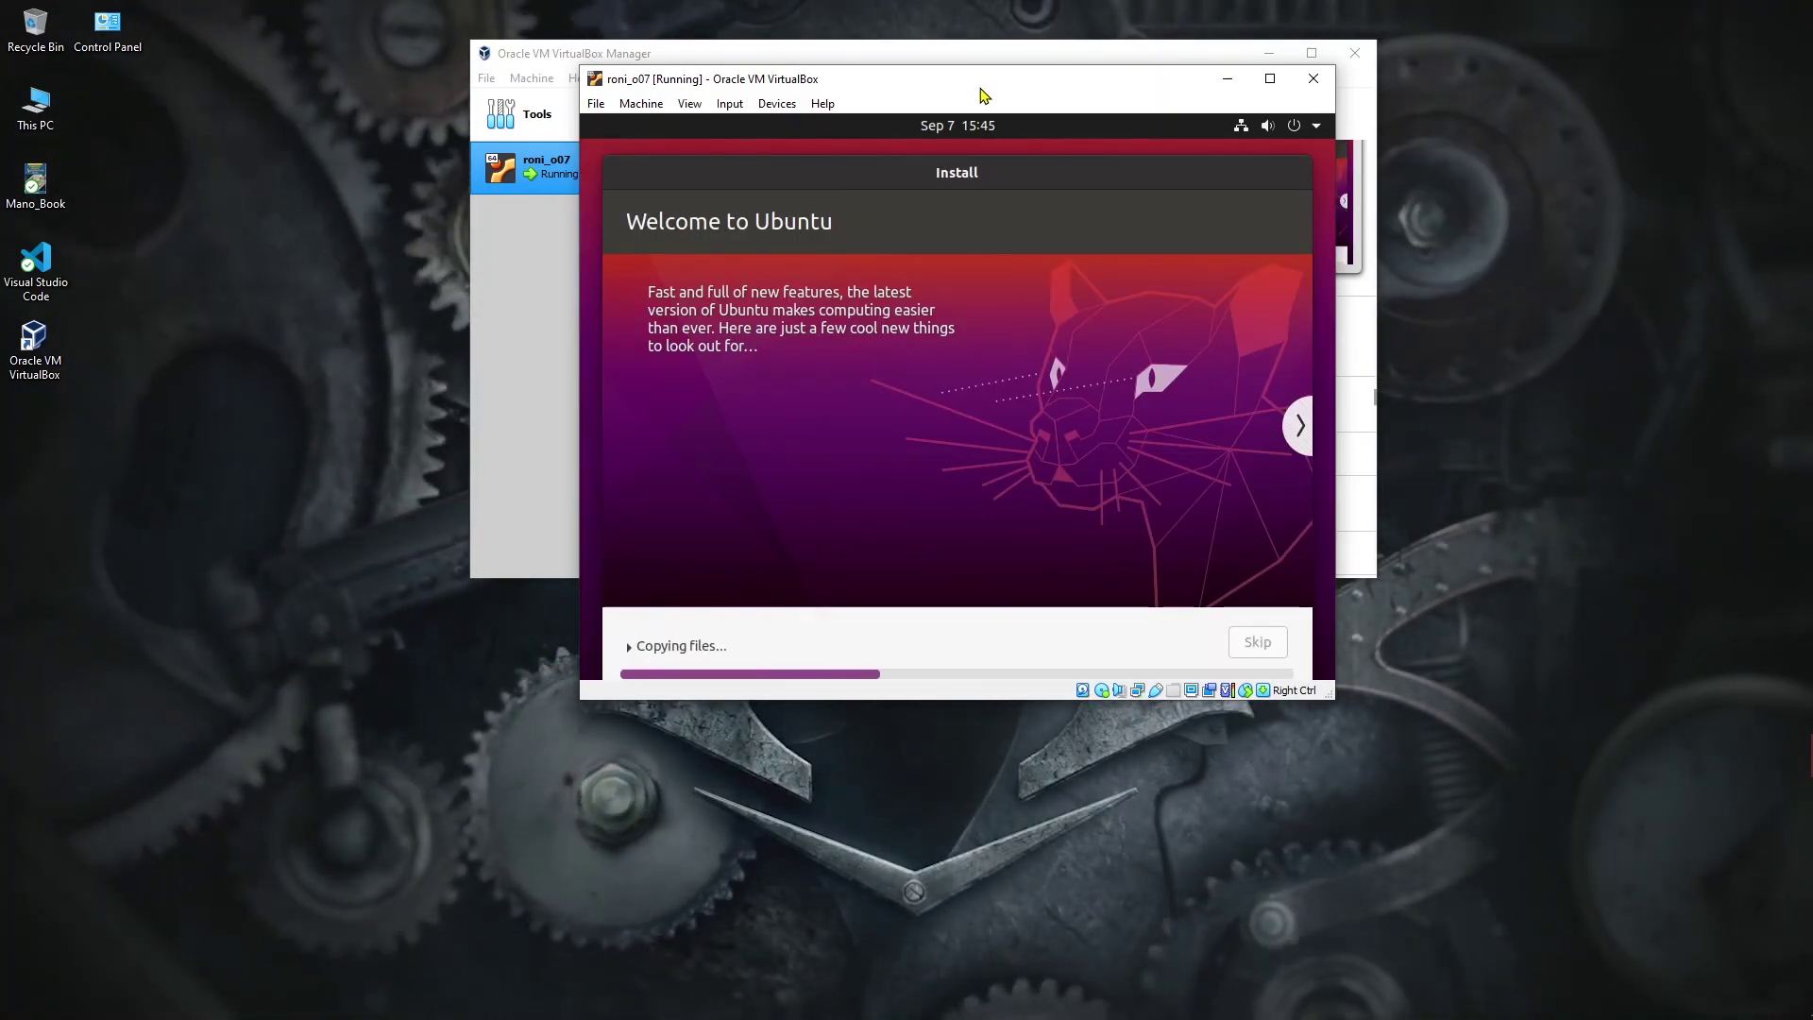
# Step: Nudge the VM window while the Ubuntu installation runs to completion
pyautogui.moveTo(980, 94); pyautogui.dragTo(962, 89)
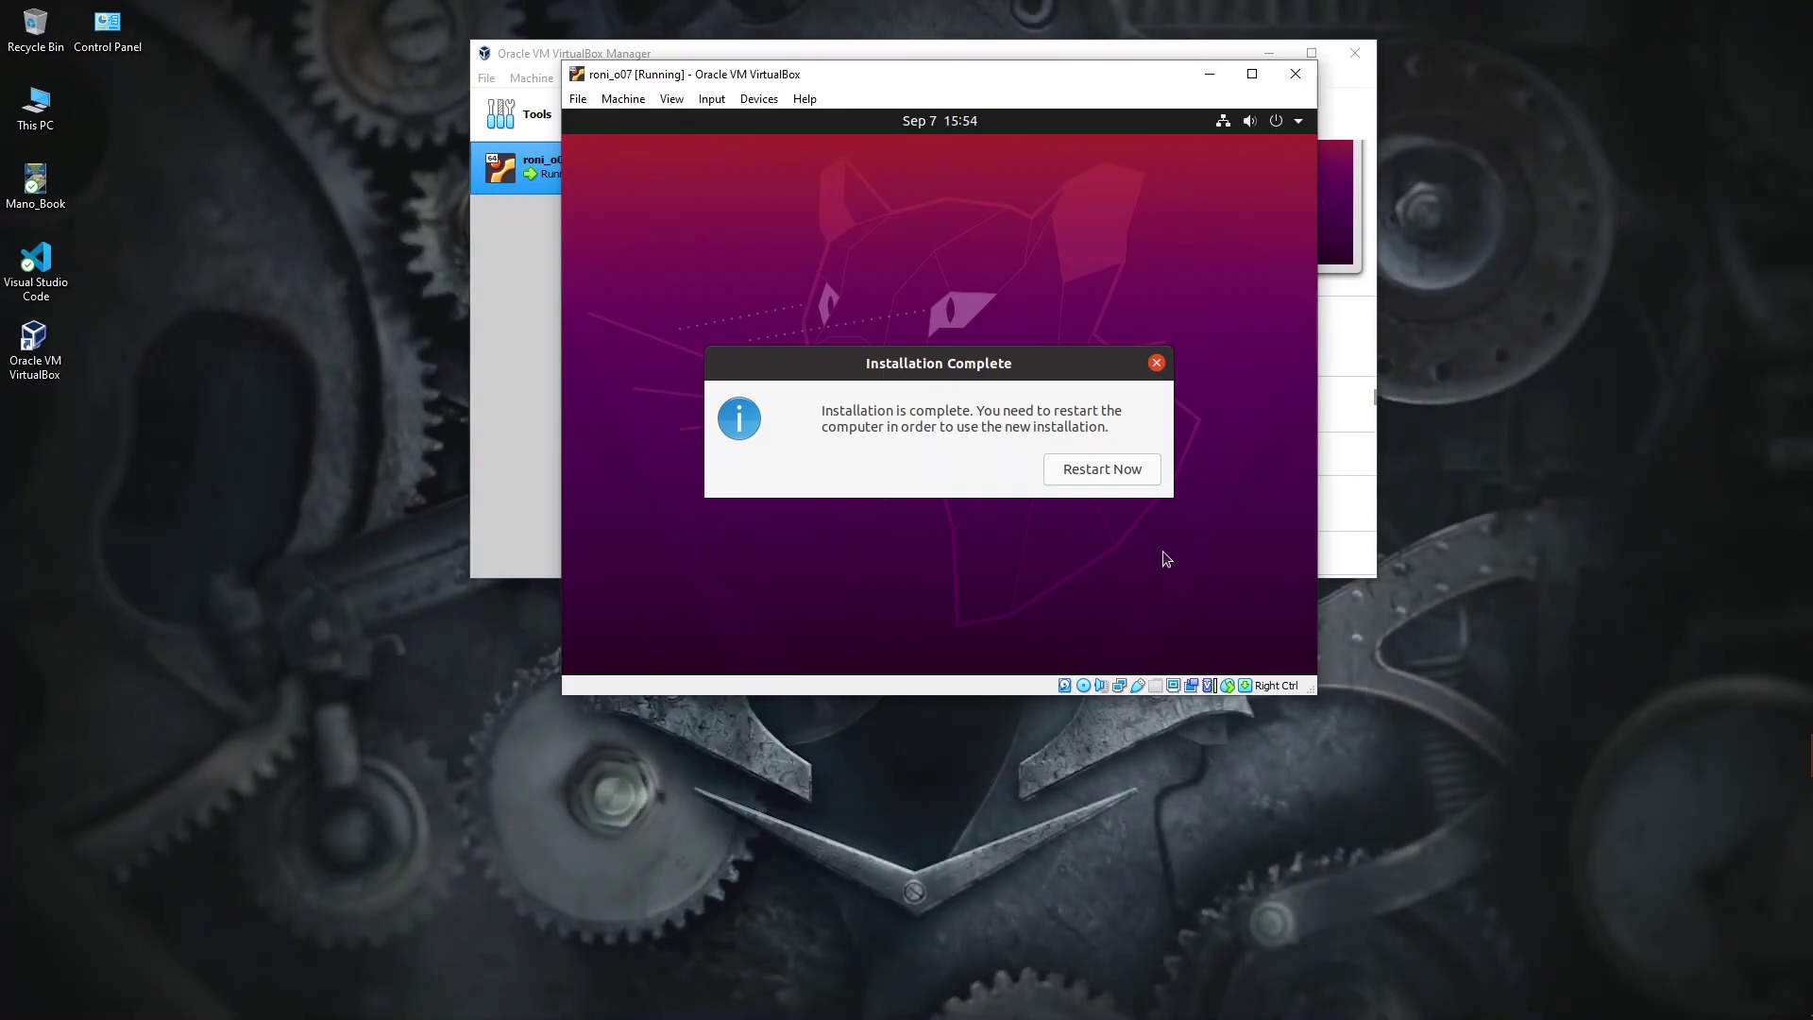
# Step: Reboot into the installed Ubuntu and log in to the user account with its password
pyautogui.click(1112, 470)
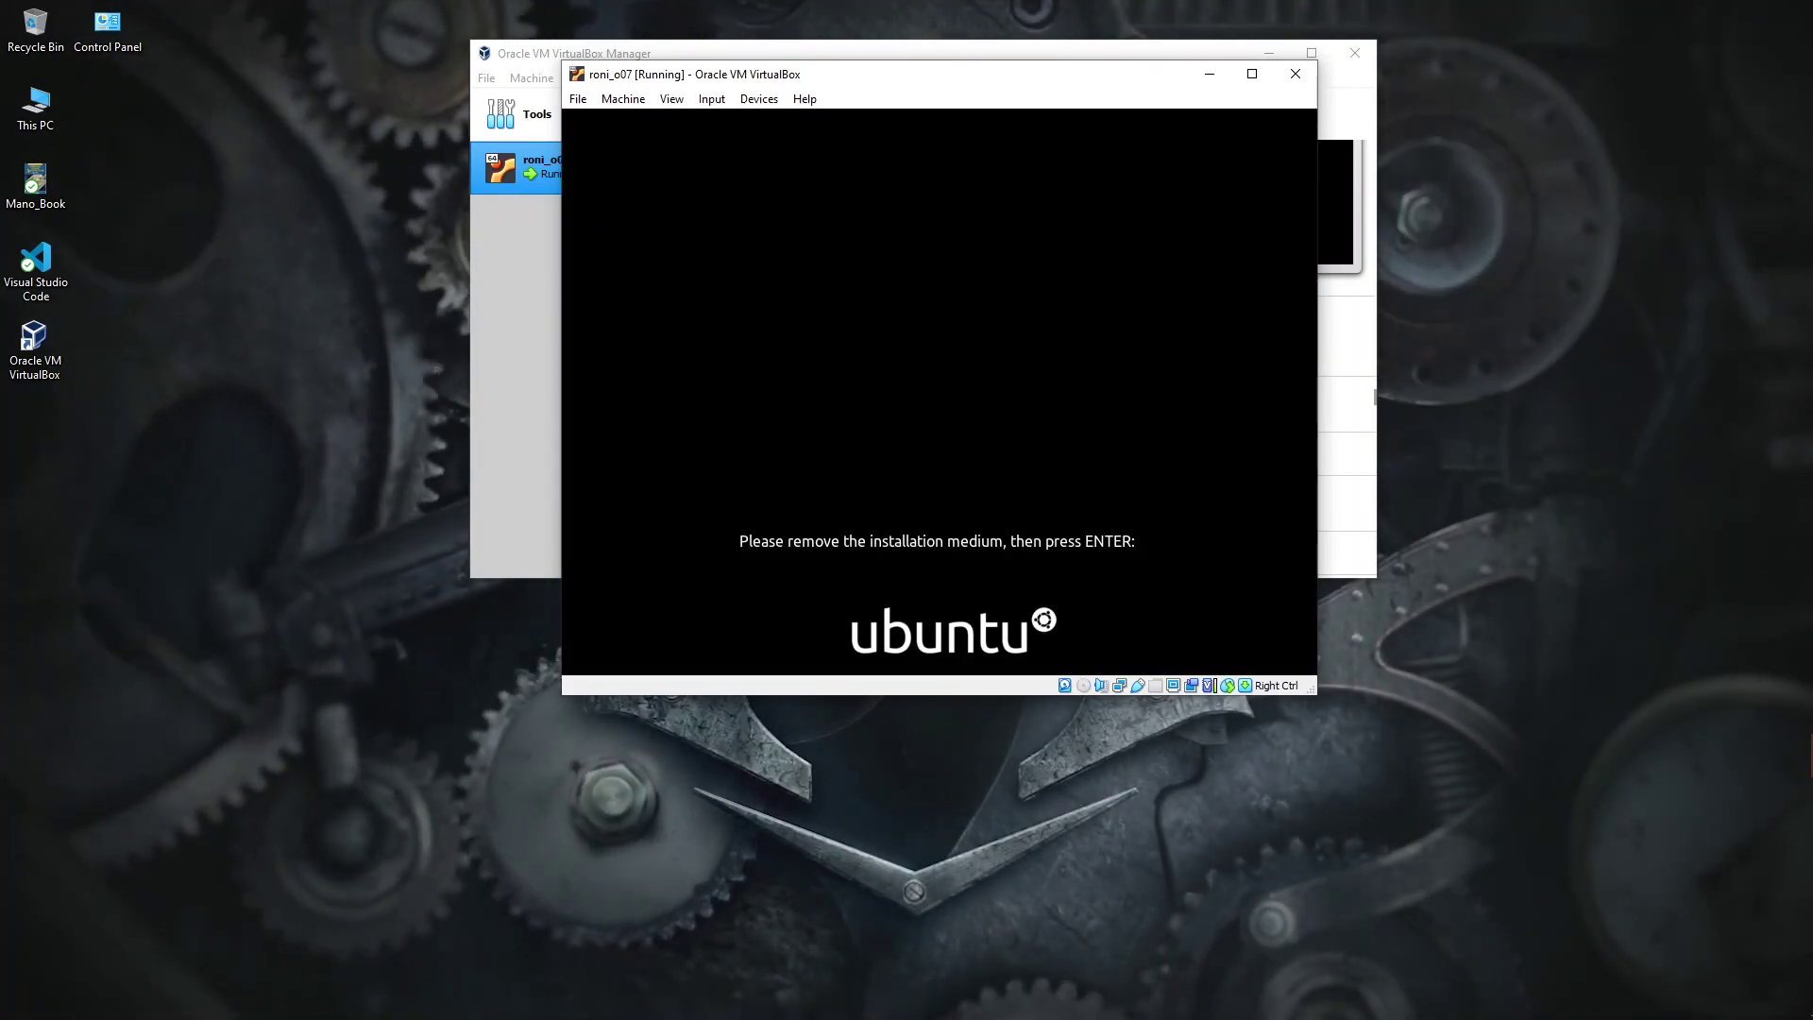
pyautogui.press('Return')
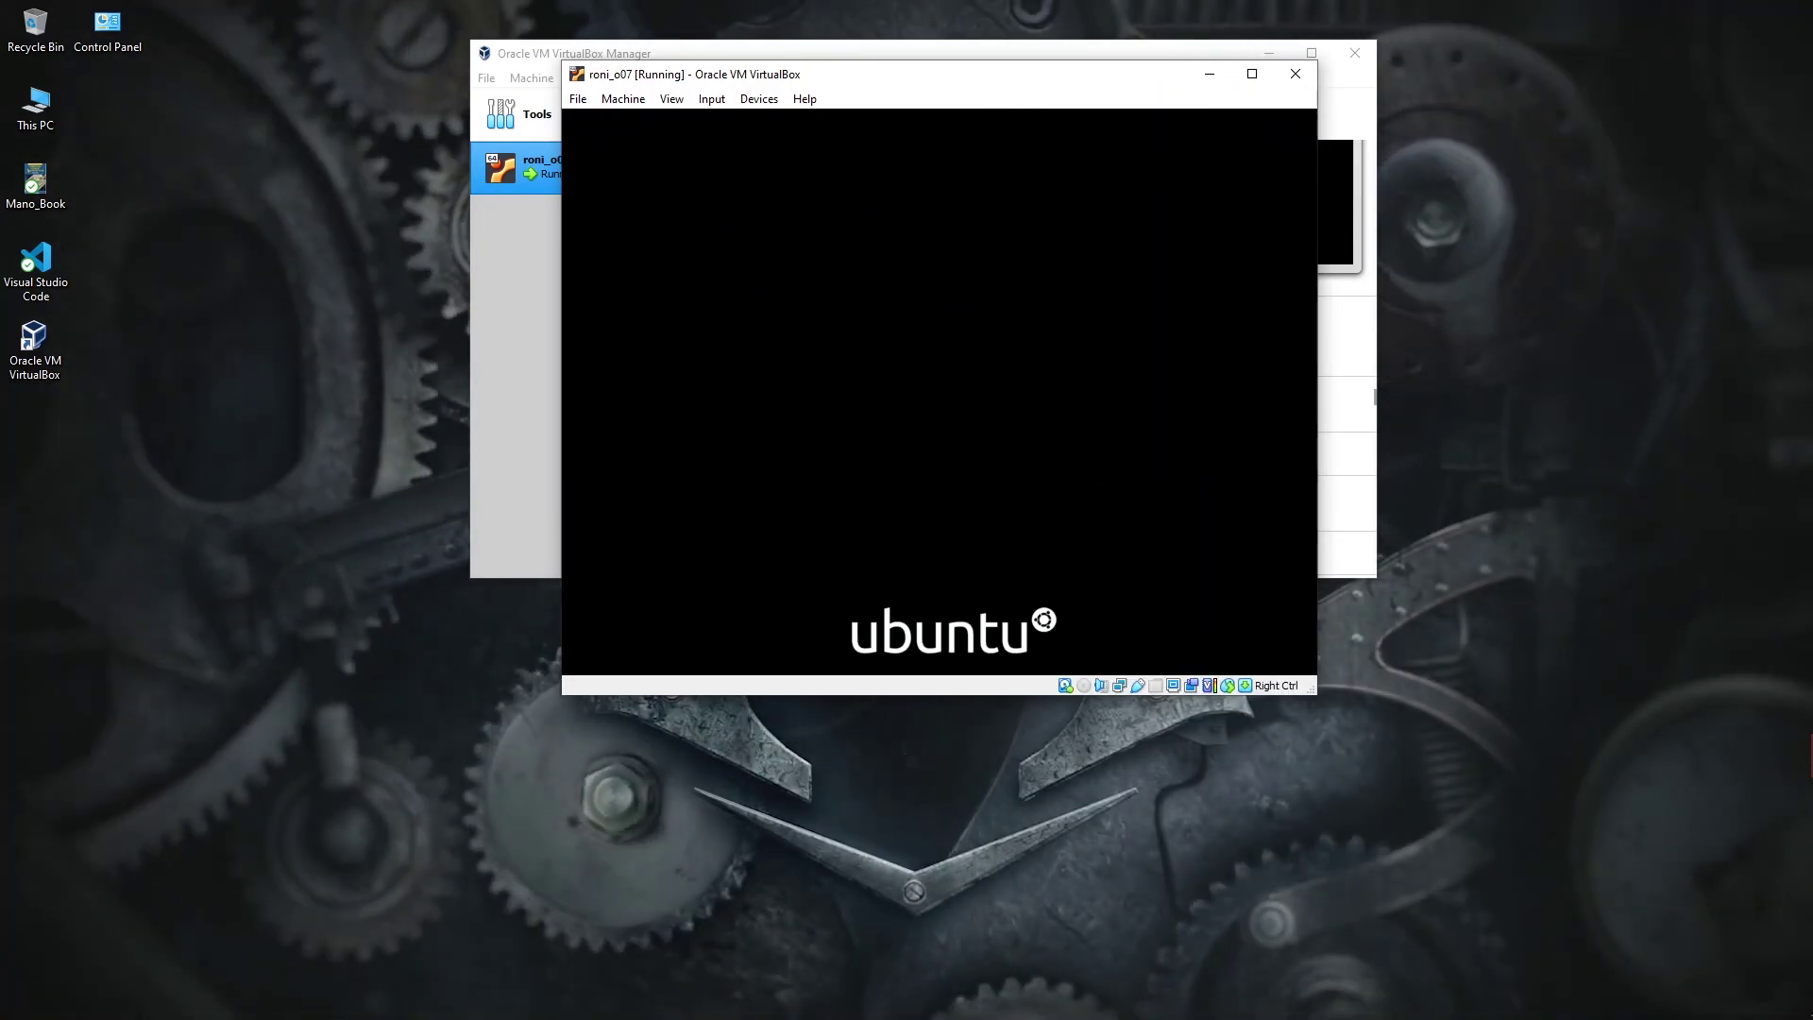
pyautogui.moveTo(956, 81)
pyautogui.mouseDown()
pyautogui.moveTo(971, 251)
pyautogui.moveTo(934, 259)
pyautogui.moveTo(947, 363)
pyautogui.moveTo(981, 69)
pyautogui.mouseUp()
pyautogui.press('Return')
pyautogui.write('****')
pyautogui.press('Return')
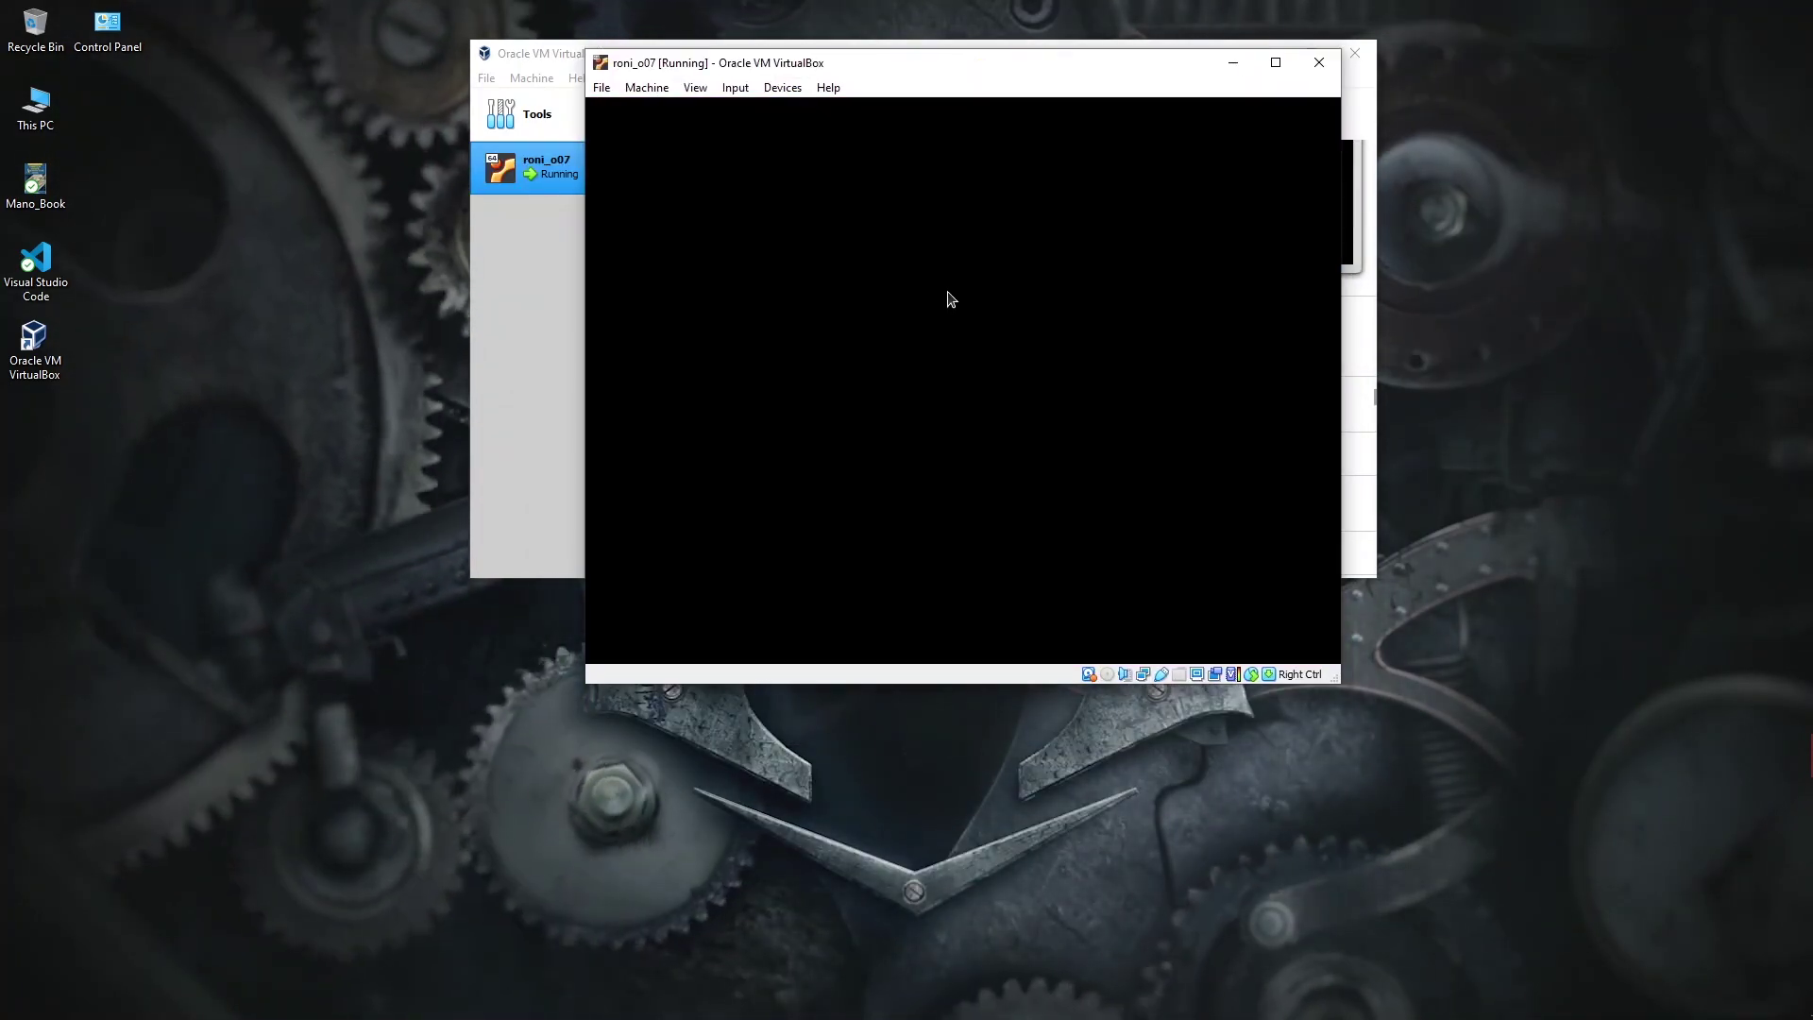
pyautogui.moveTo(1069, 72); pyautogui.dragTo(1003, 200)
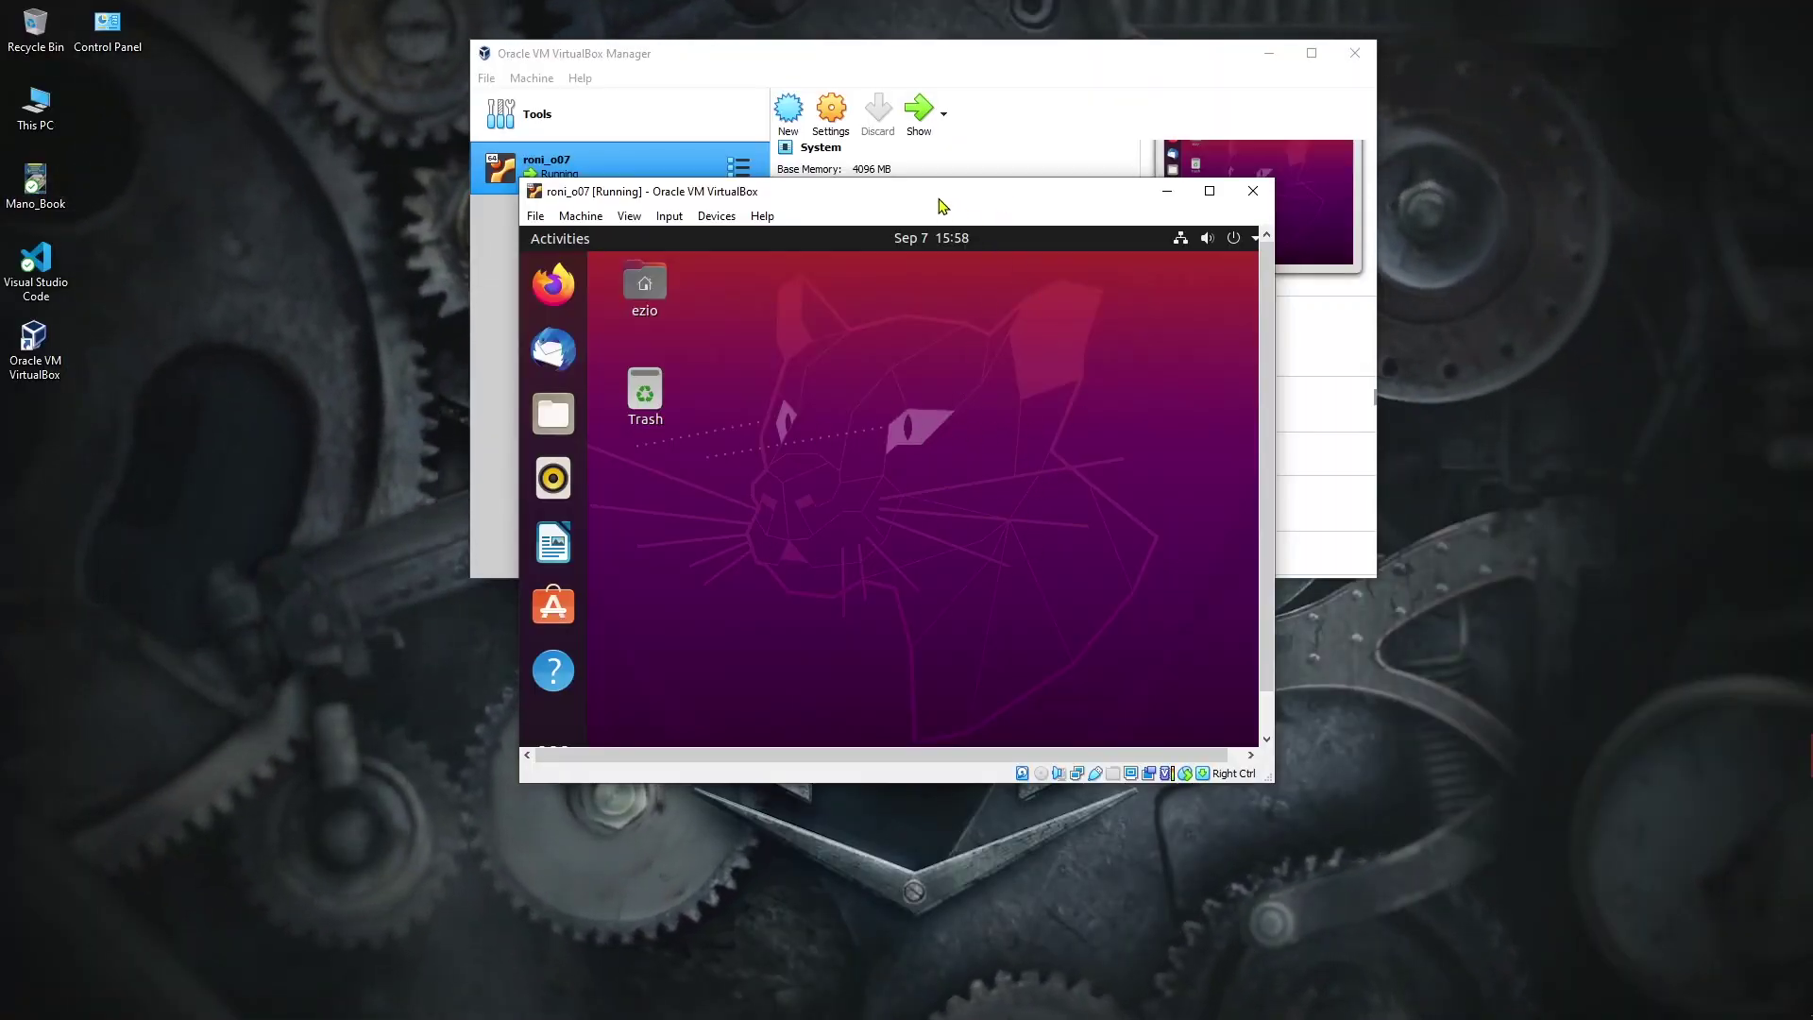
# Step: Move the VM window slightly higher and enlarge it up and to the left
pyautogui.moveTo(918, 198)
pyautogui.mouseDown()
pyautogui.moveTo(942, 199)
pyautogui.moveTo(922, 180)
pyautogui.mouseUp()
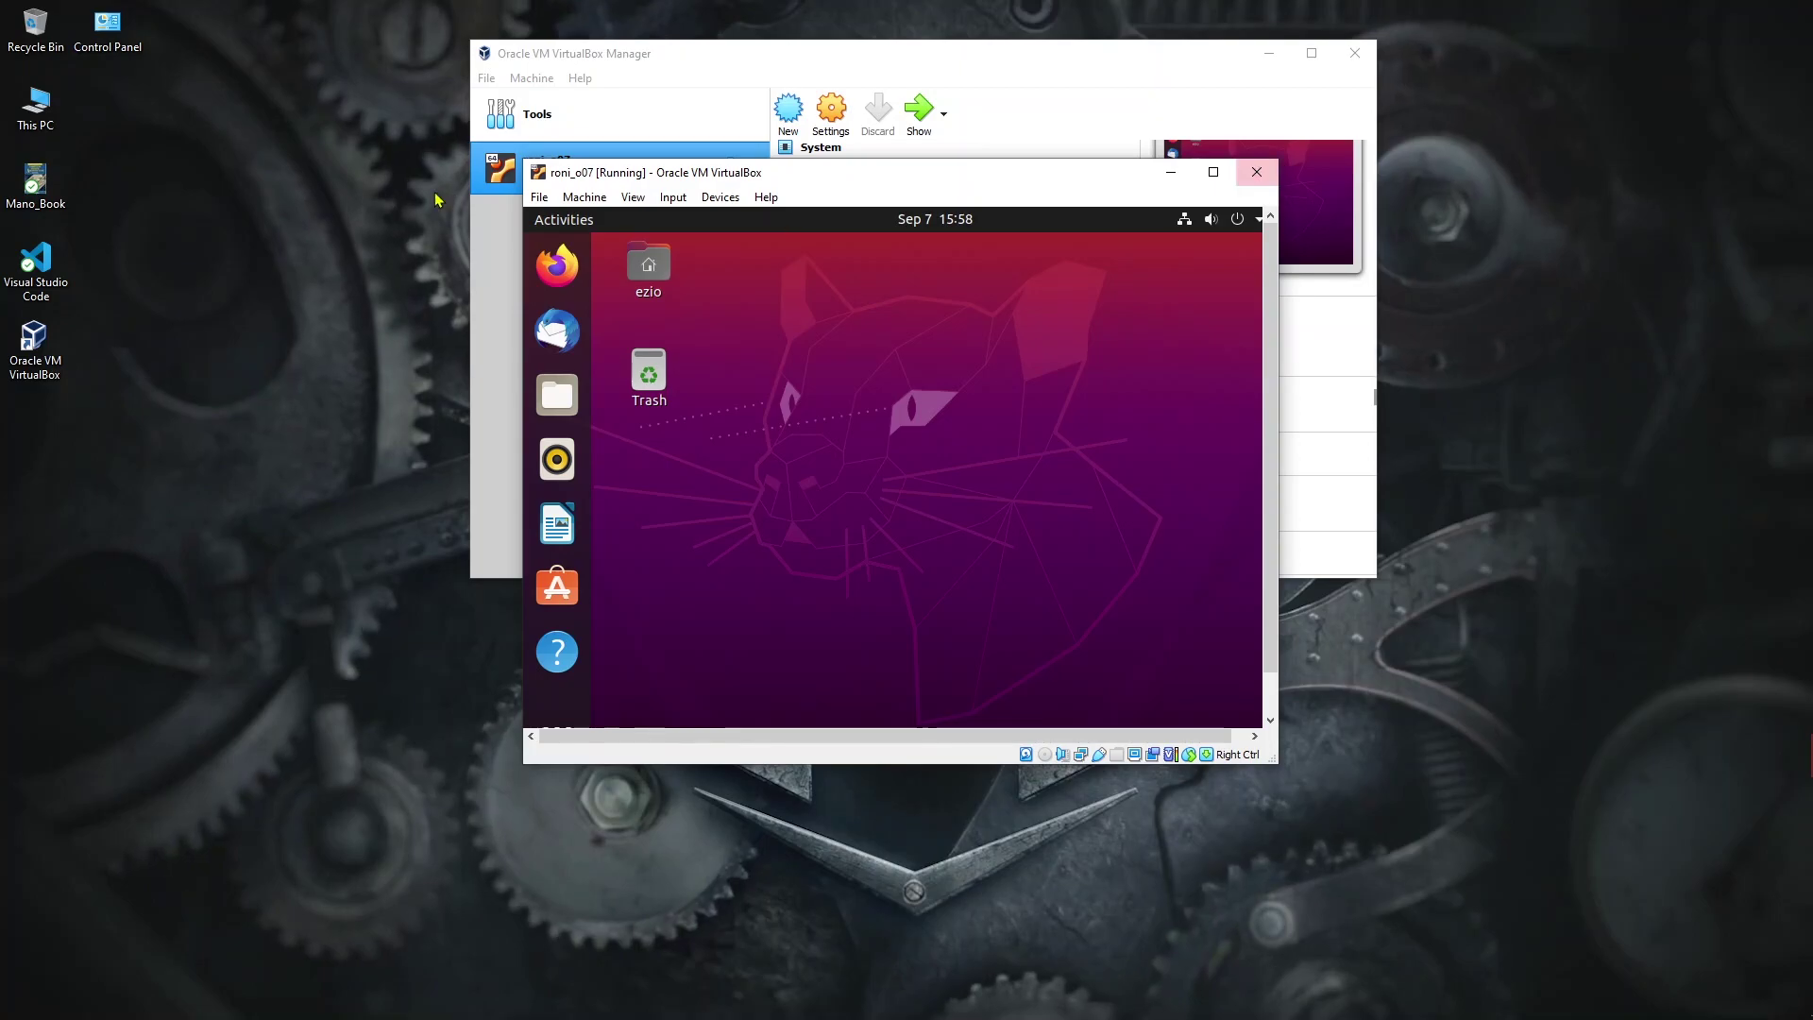
pyautogui.moveTo(524, 158); pyautogui.dragTo(373, 81)
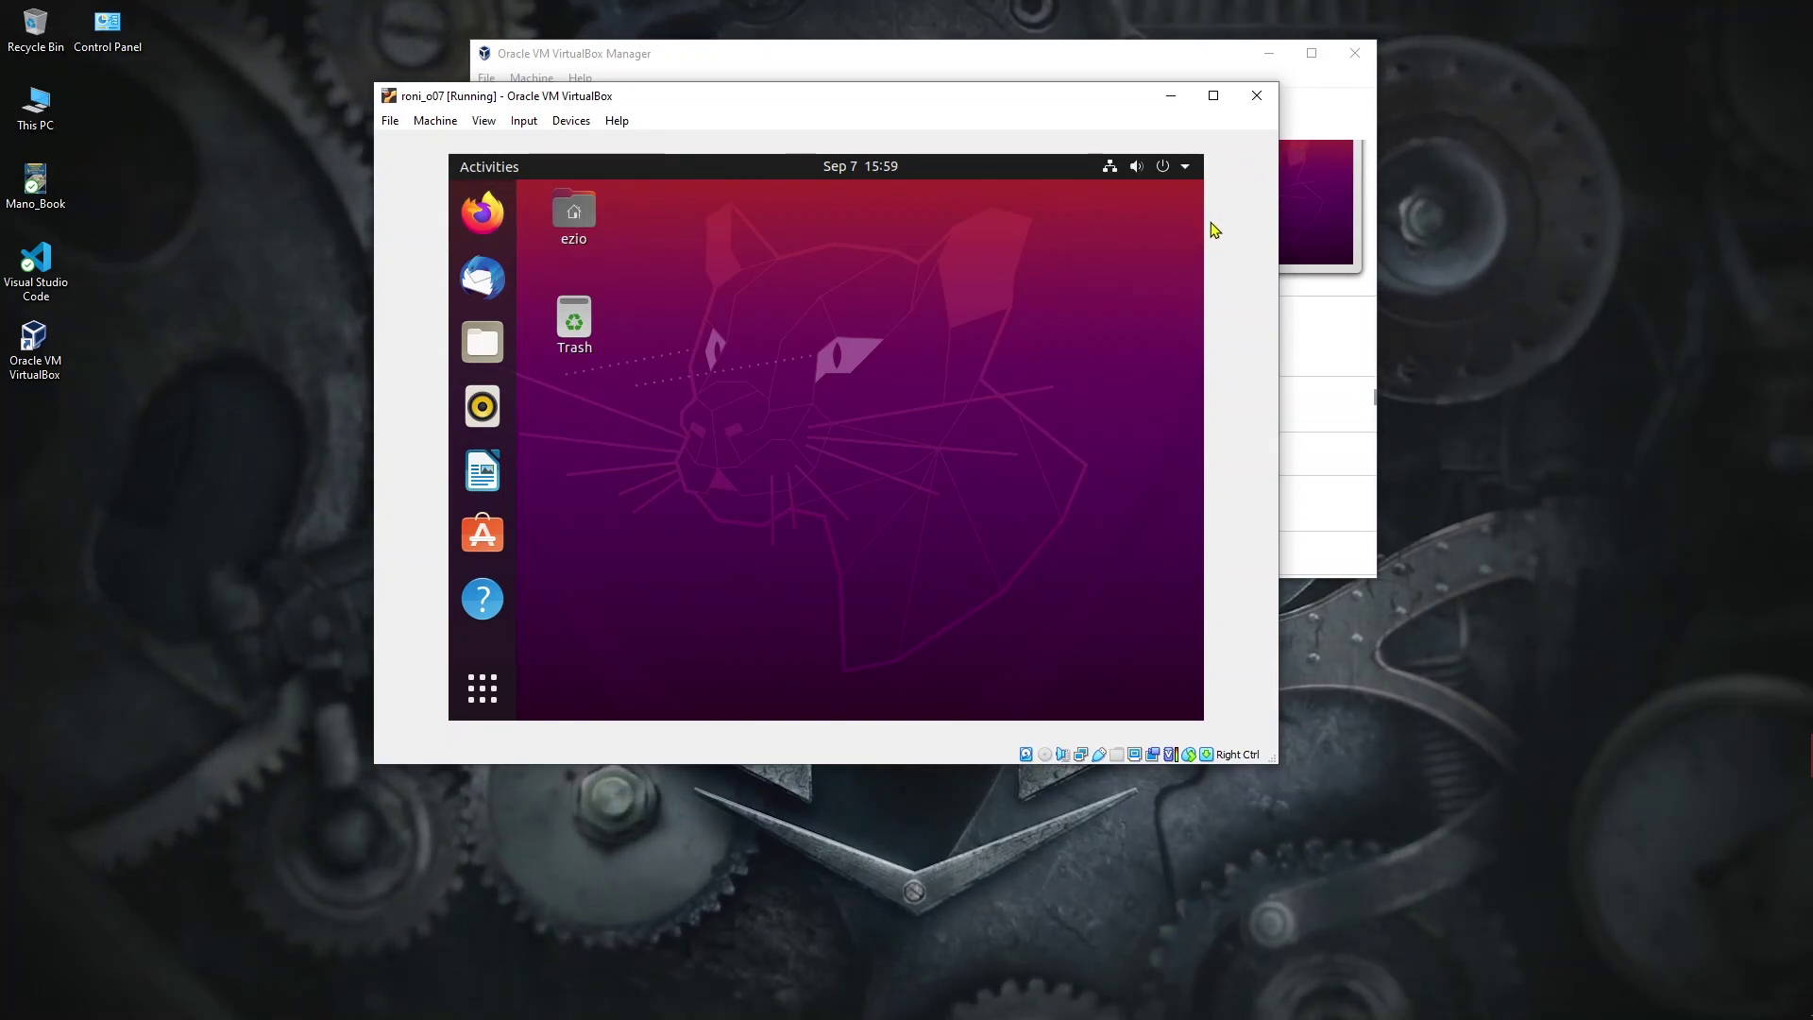
# Step: Open a Terminal in the Ubuntu guest from the application search
pyautogui.moveTo(943, 106); pyautogui.dragTo(1064, 129)
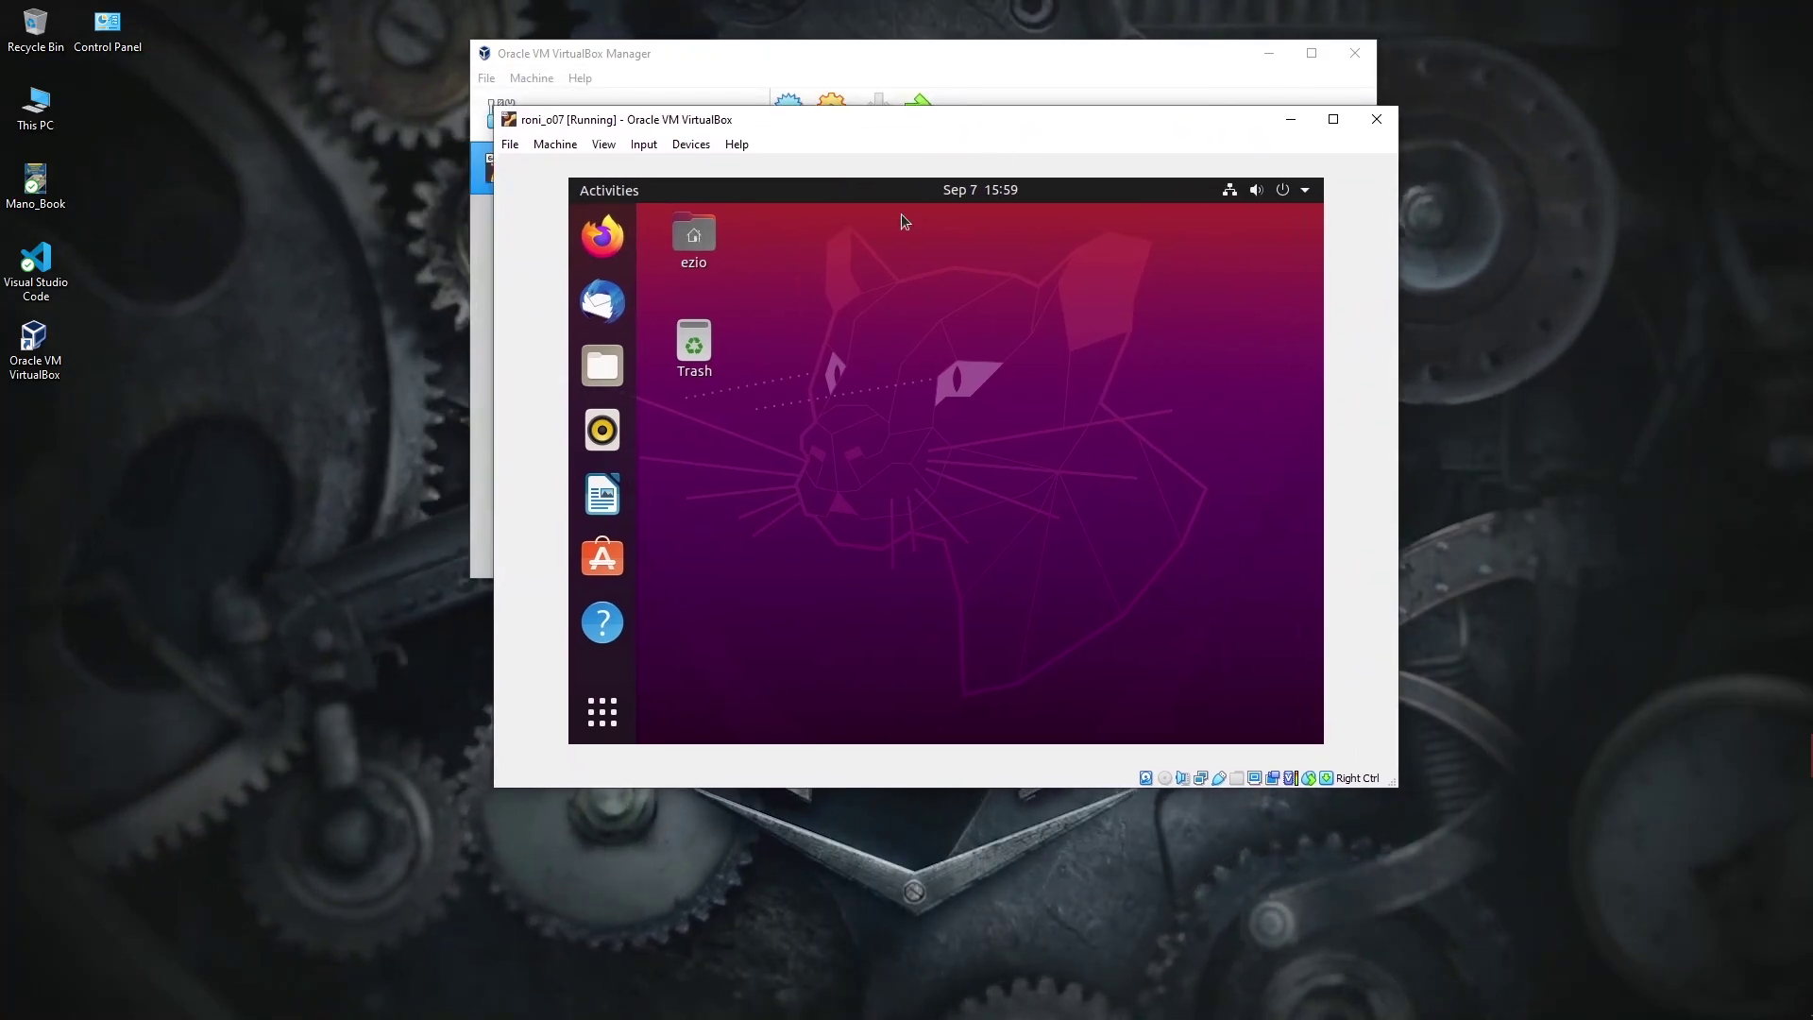
pyautogui.click(601, 723)
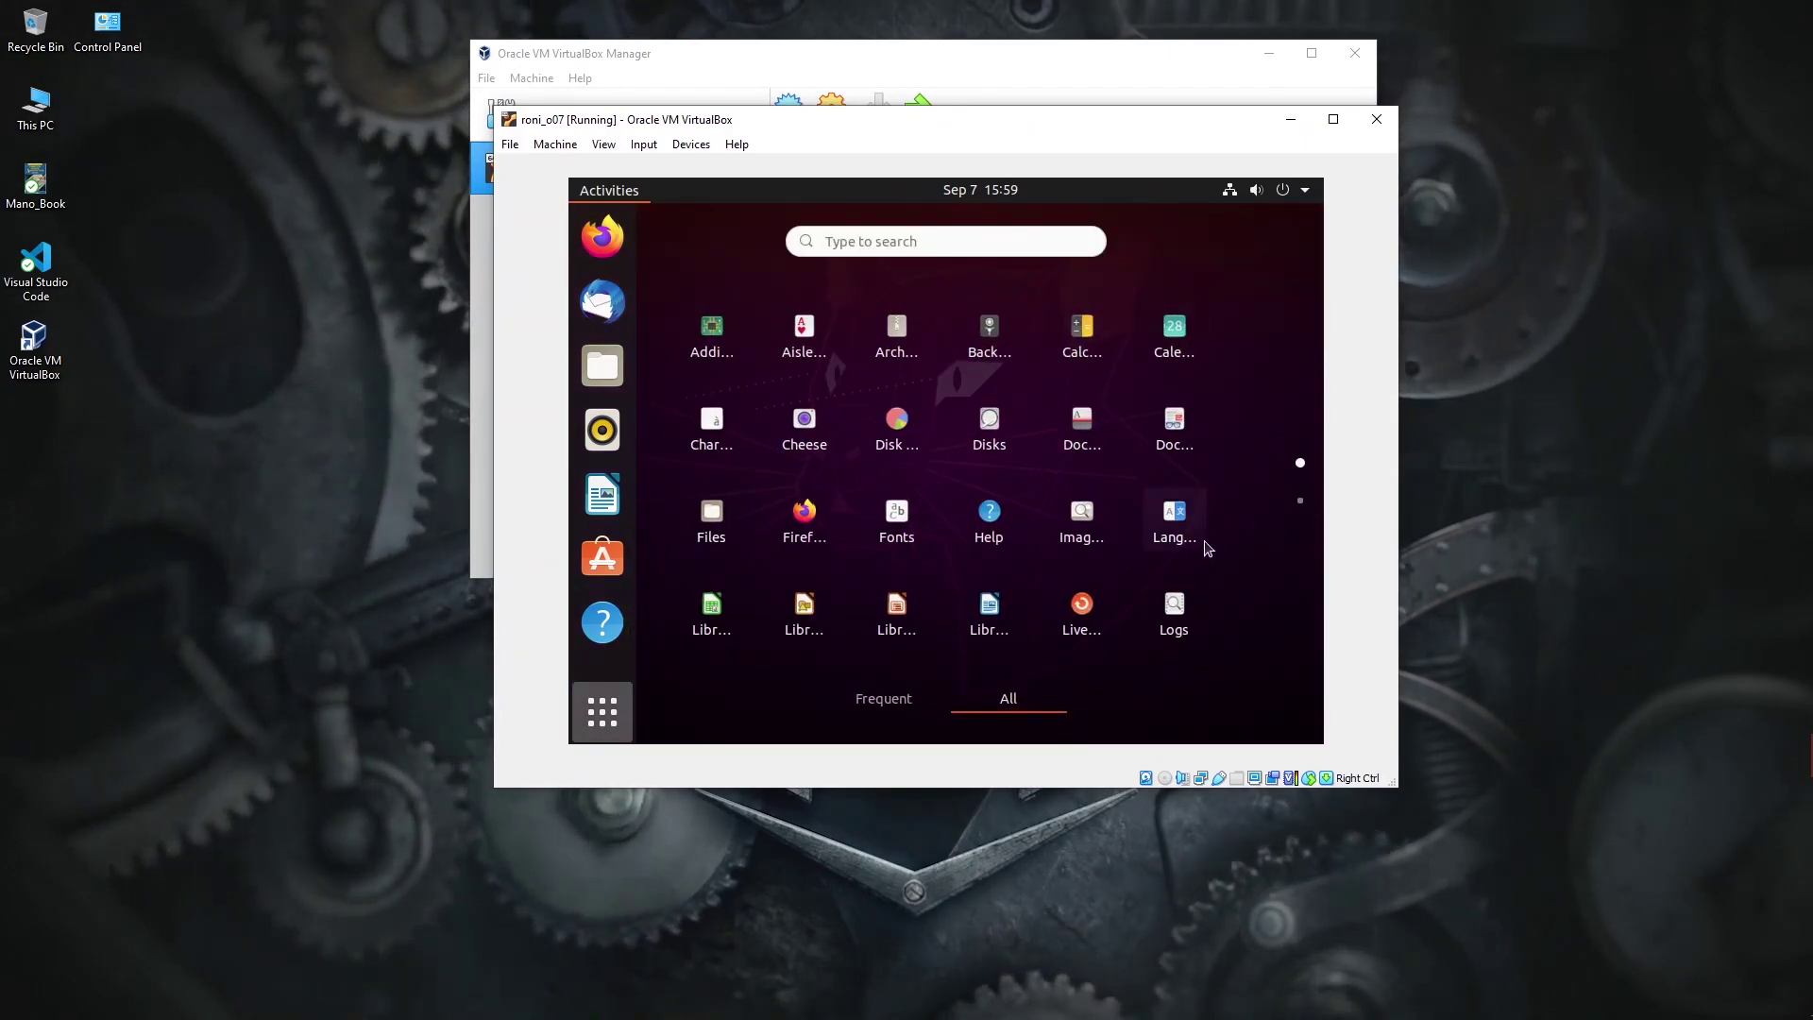
pyautogui.click(930, 241)
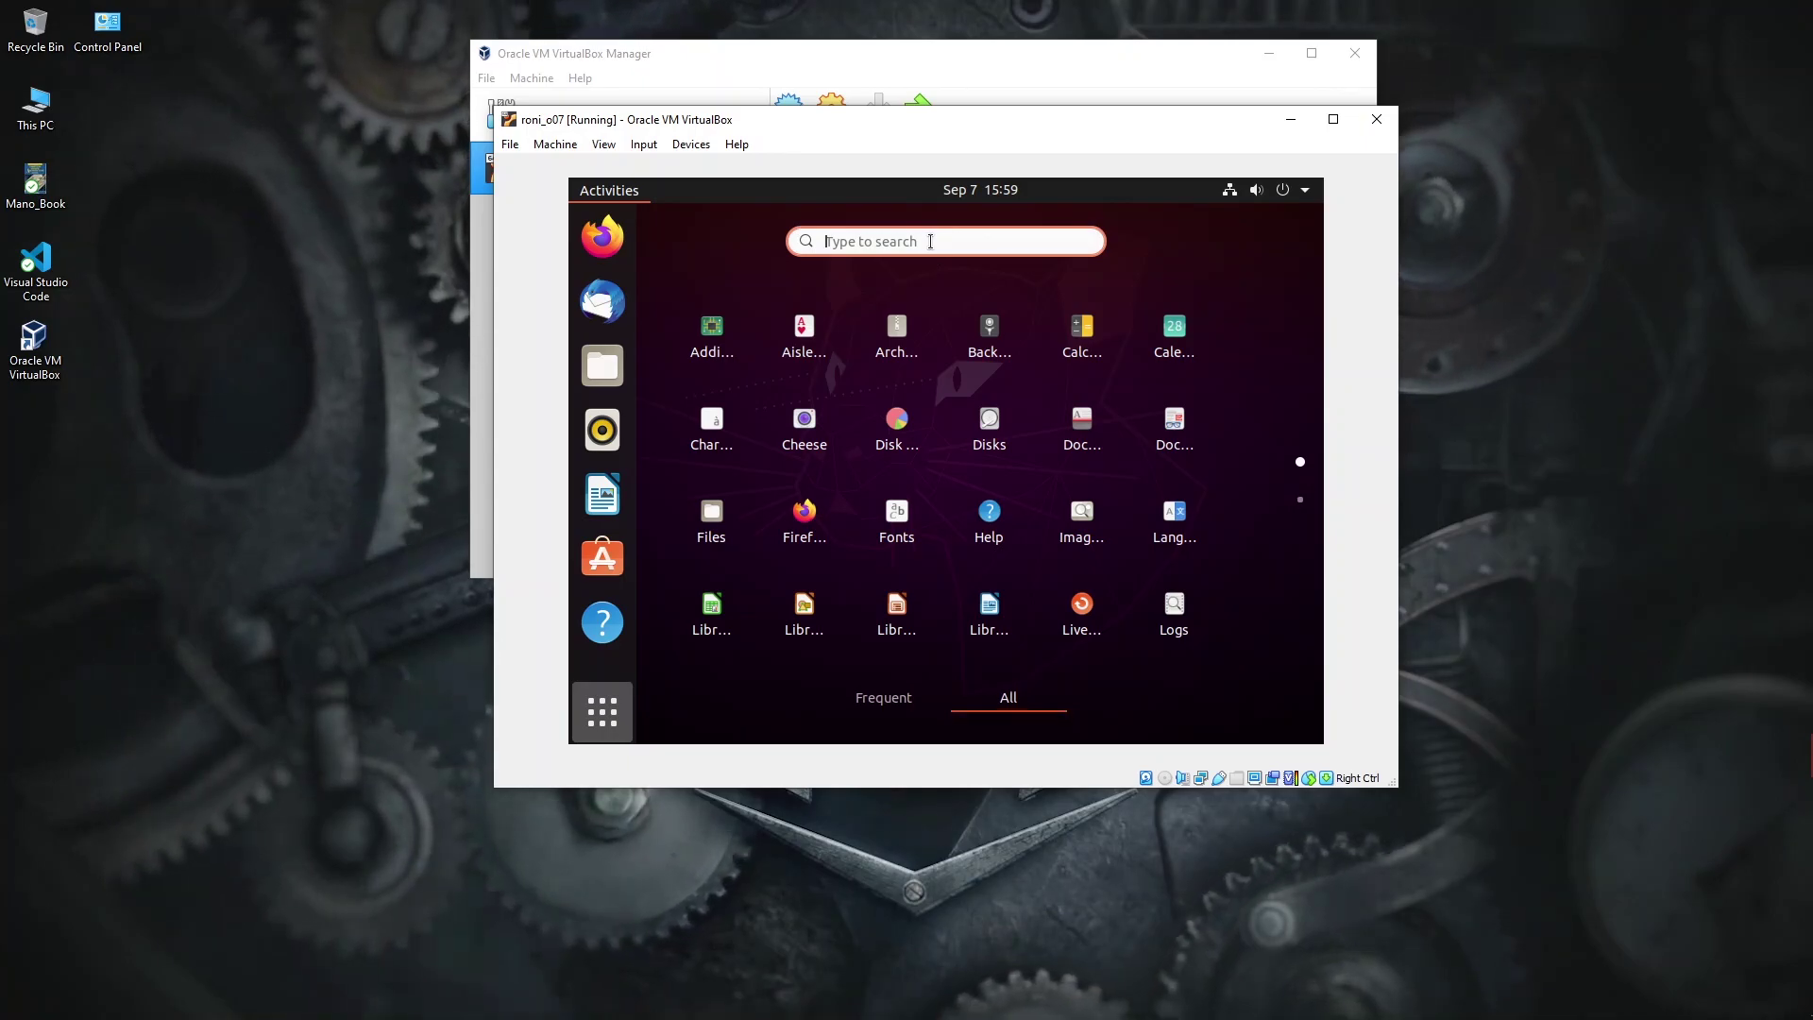
pyautogui.write('te')
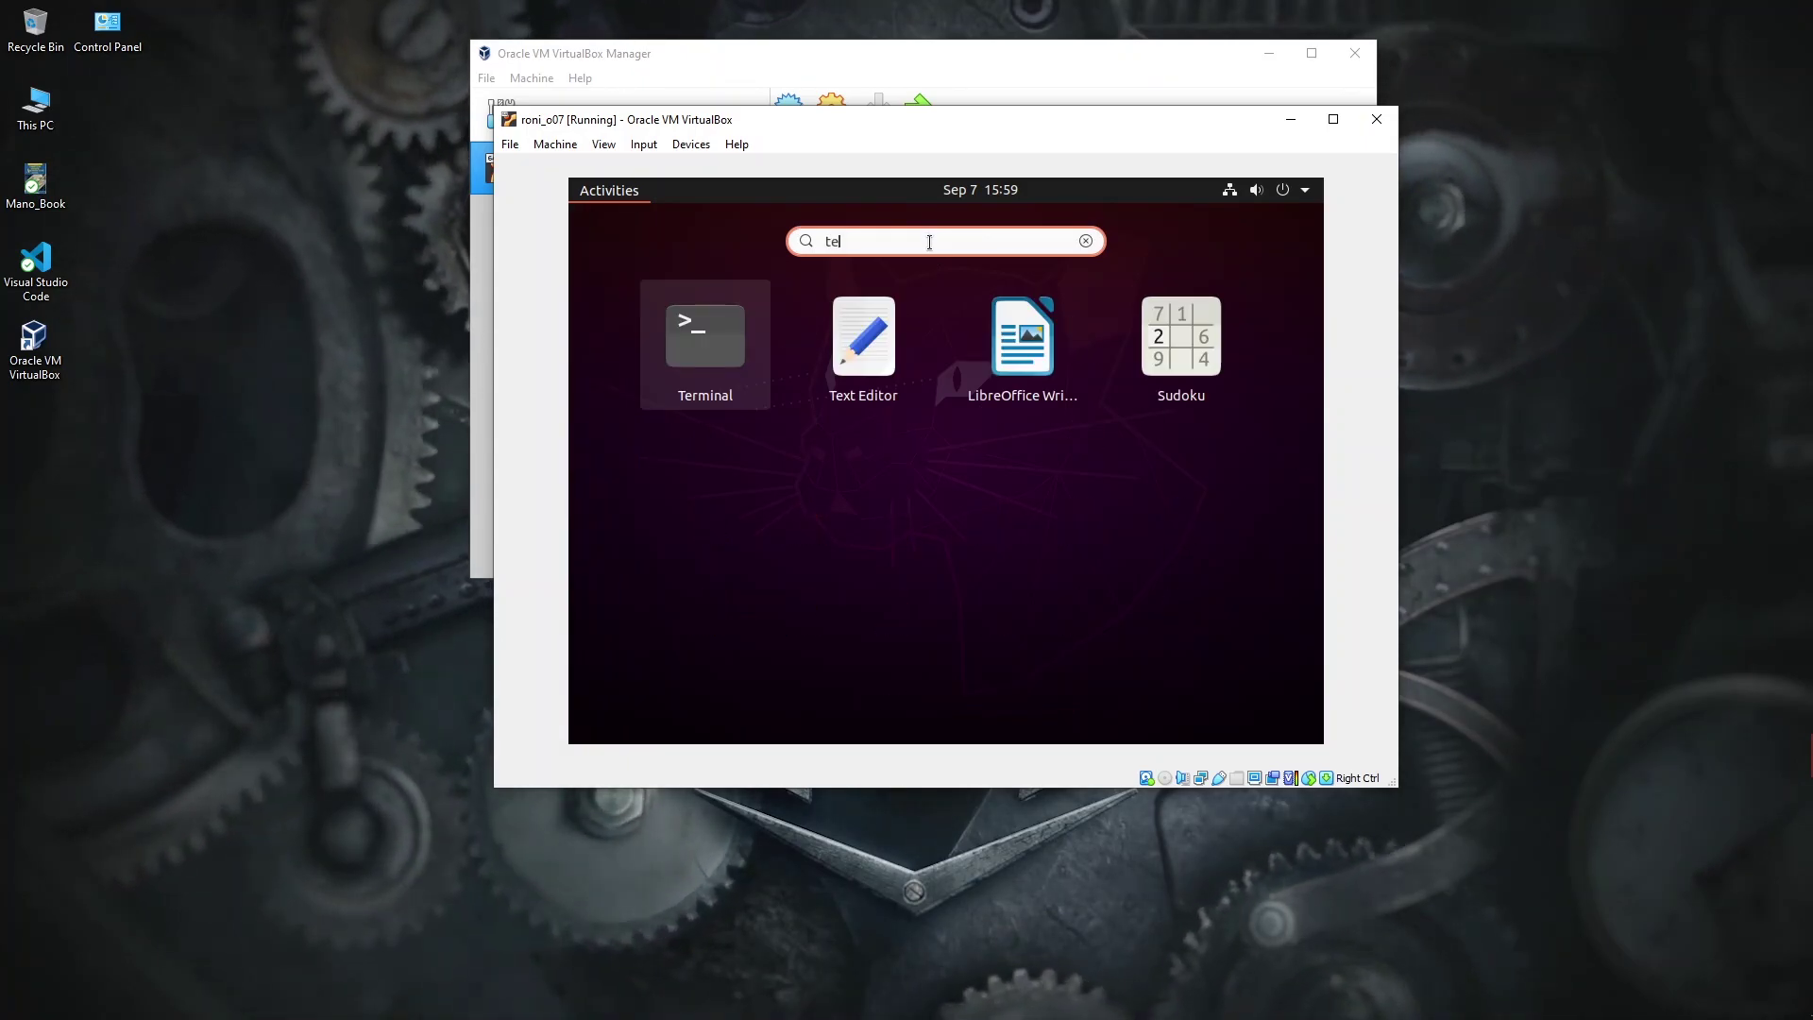
pyautogui.press('Escape')
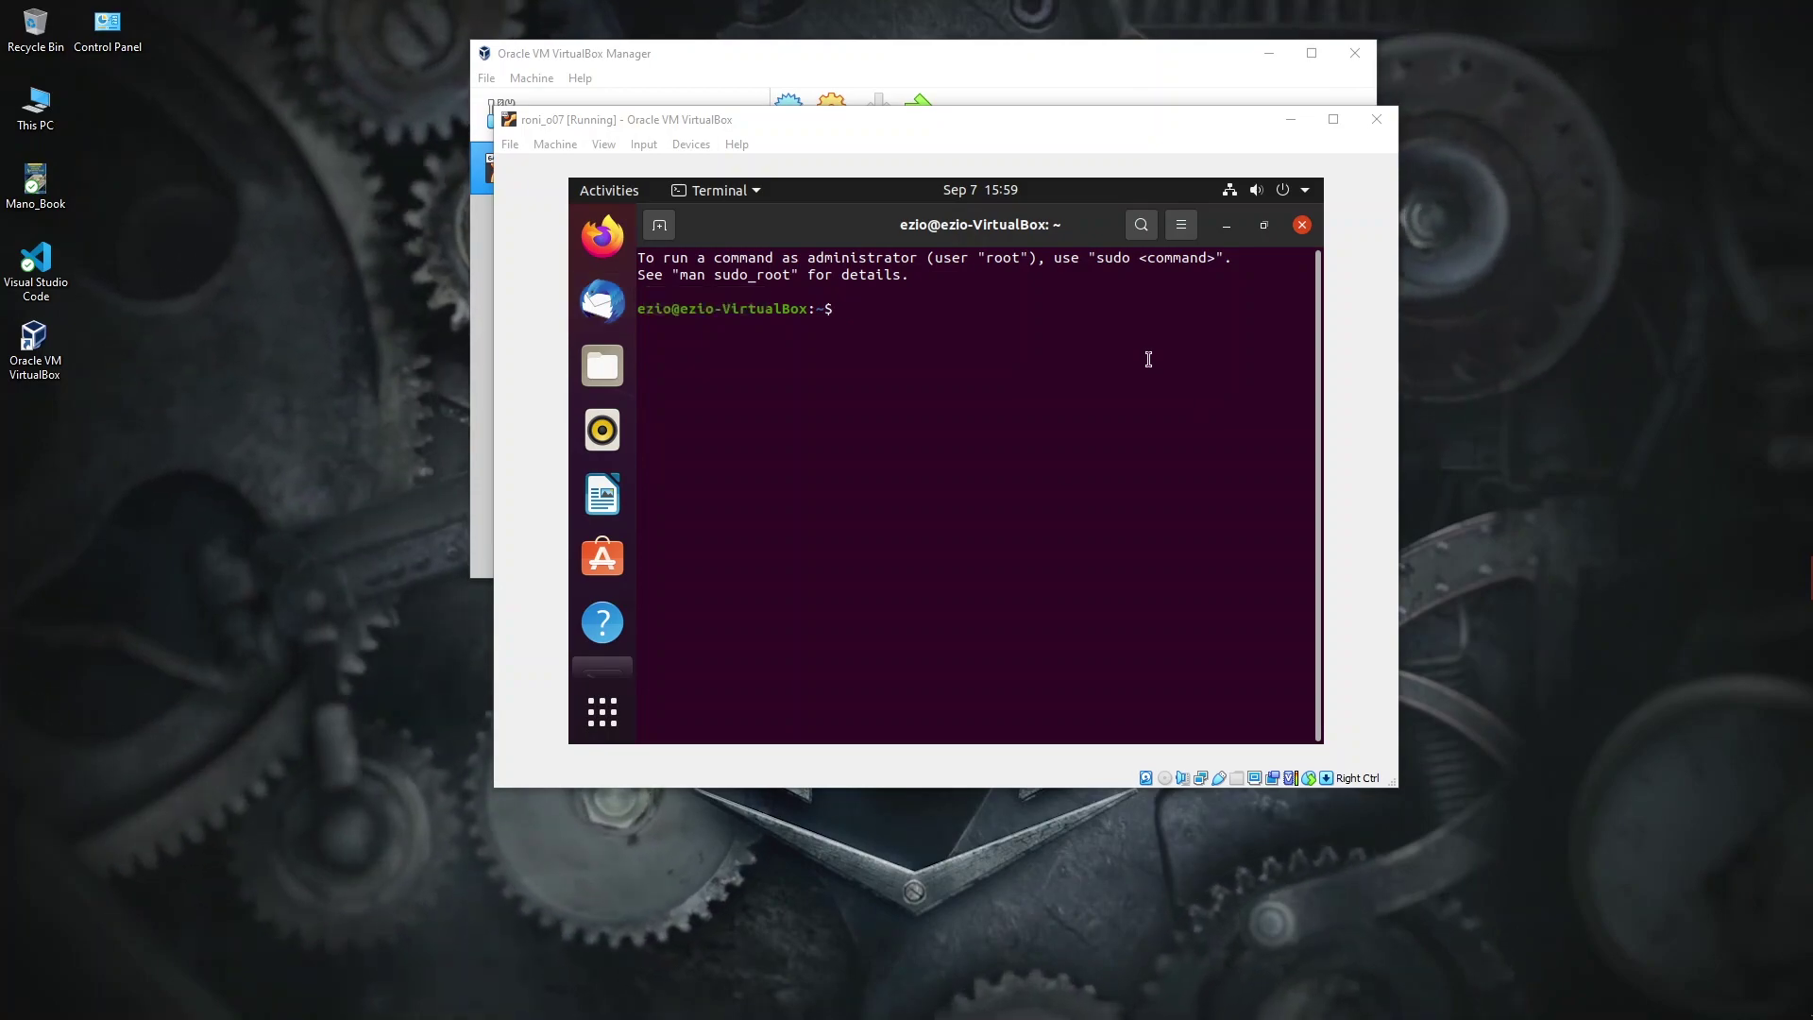
pyautogui.click(919, 324)
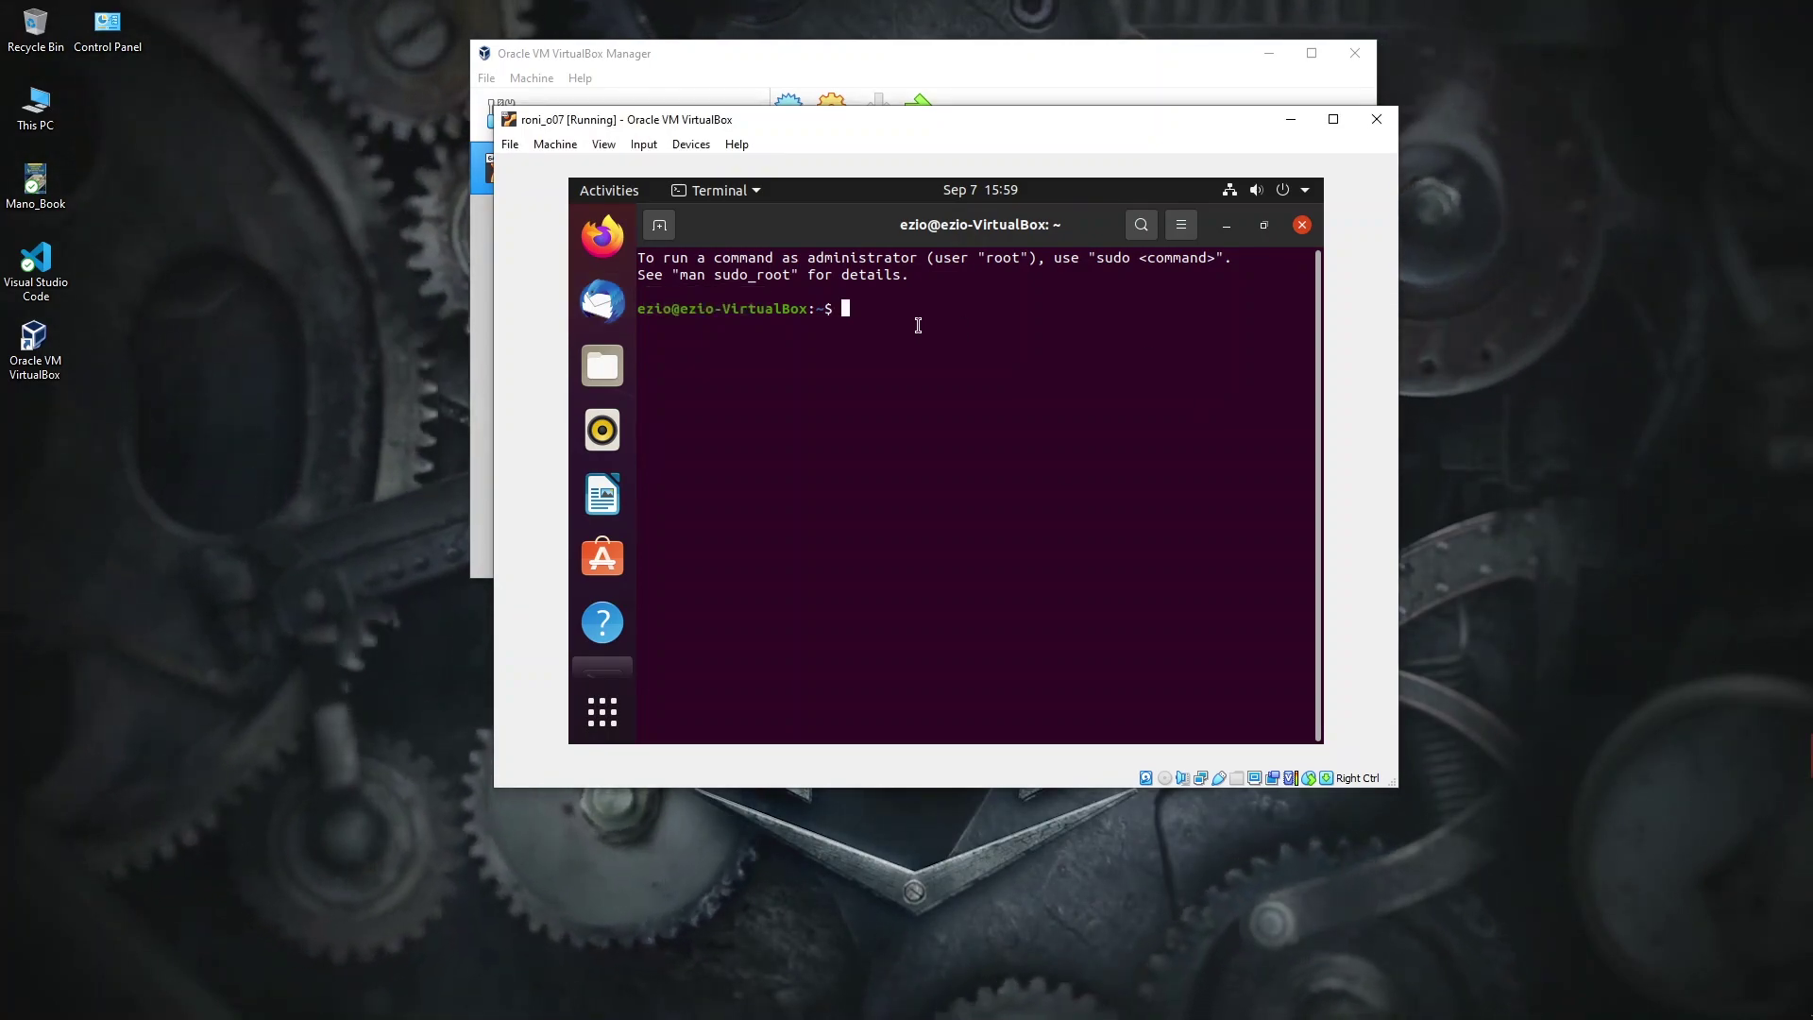
# Step: Run 'sudo apt install build-essential dkms linux-headers-$(uname -r)', authenticate, and confirm with y
pyautogui.write('sudo apt ')
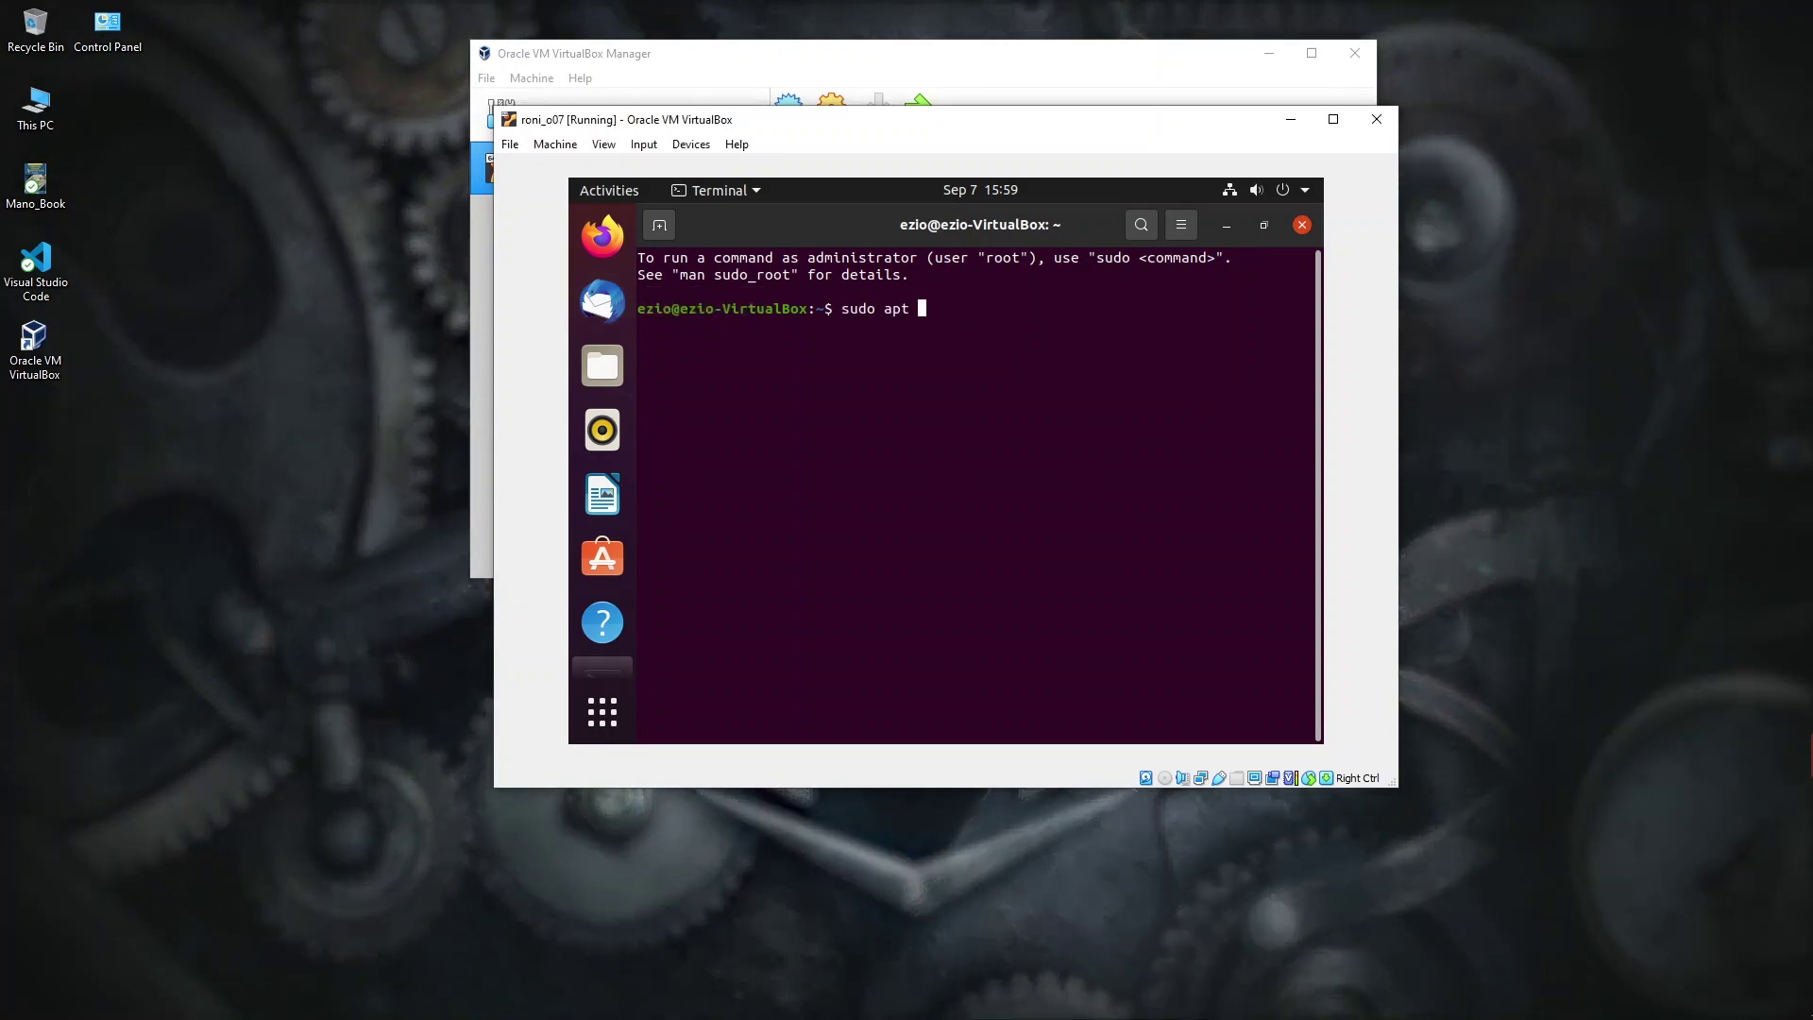
pyautogui.write('install build-es')
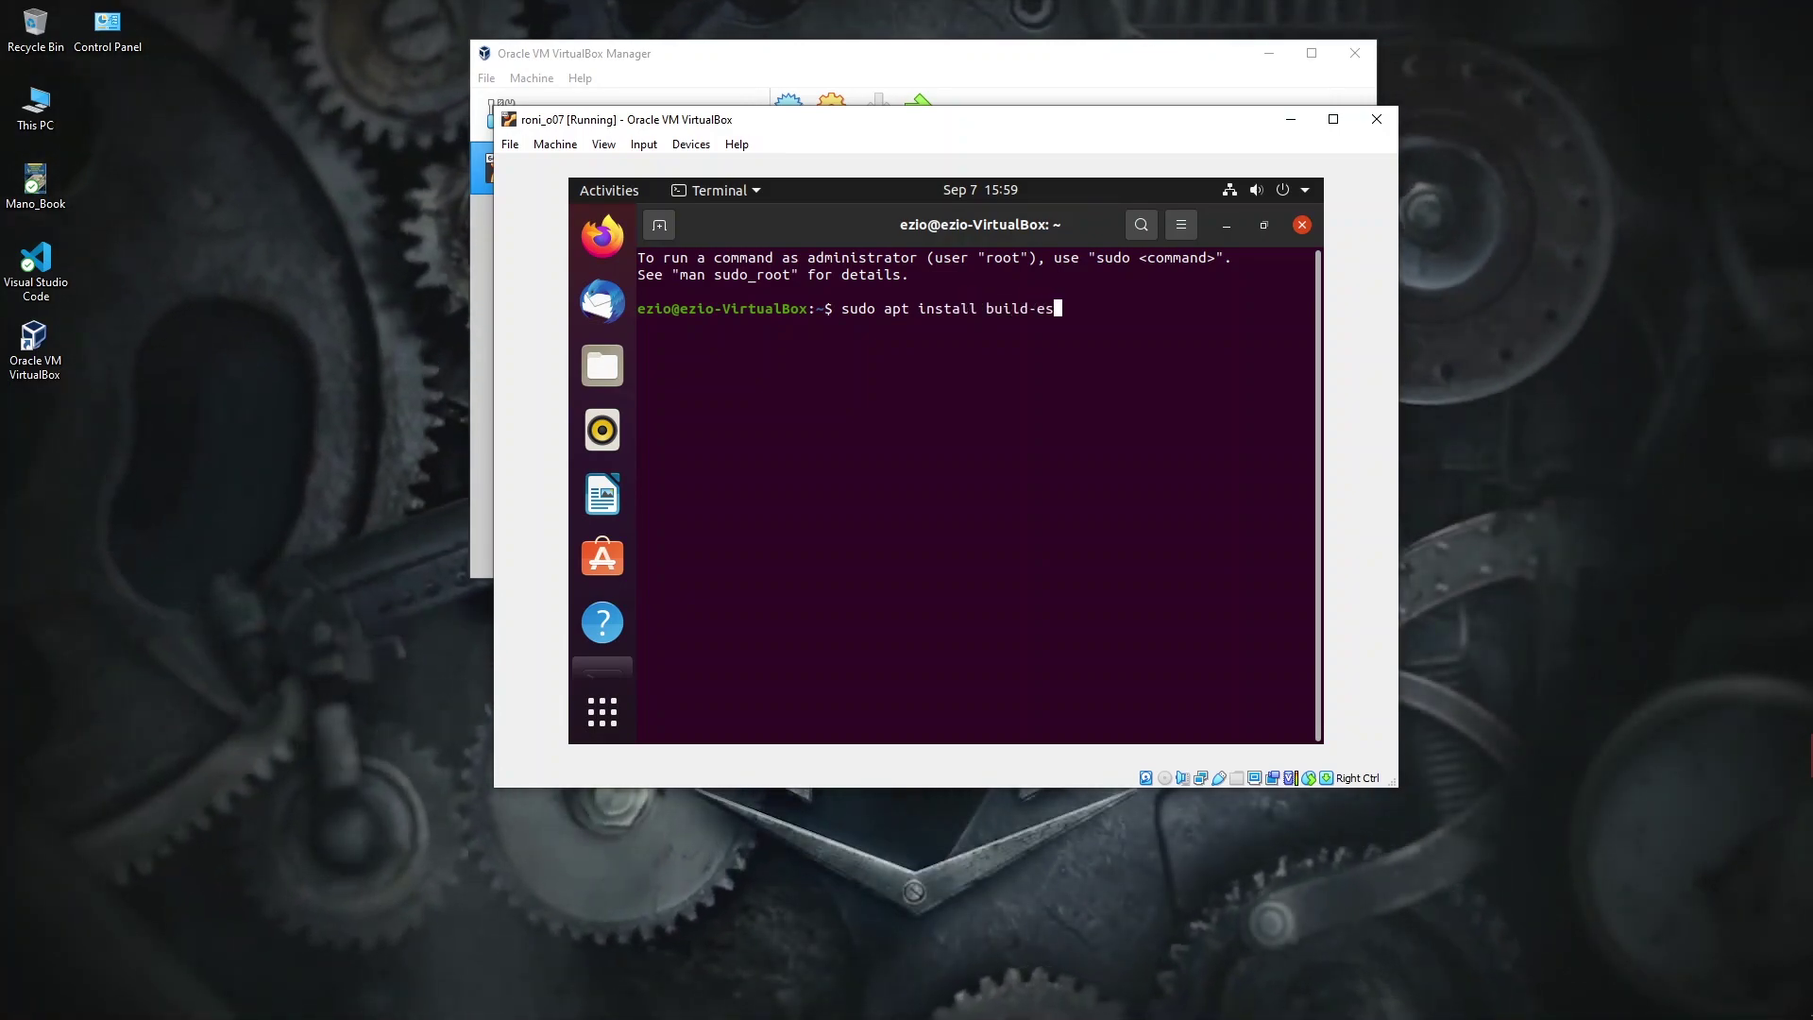
pyautogui.write('sential dkms linux-headerd')
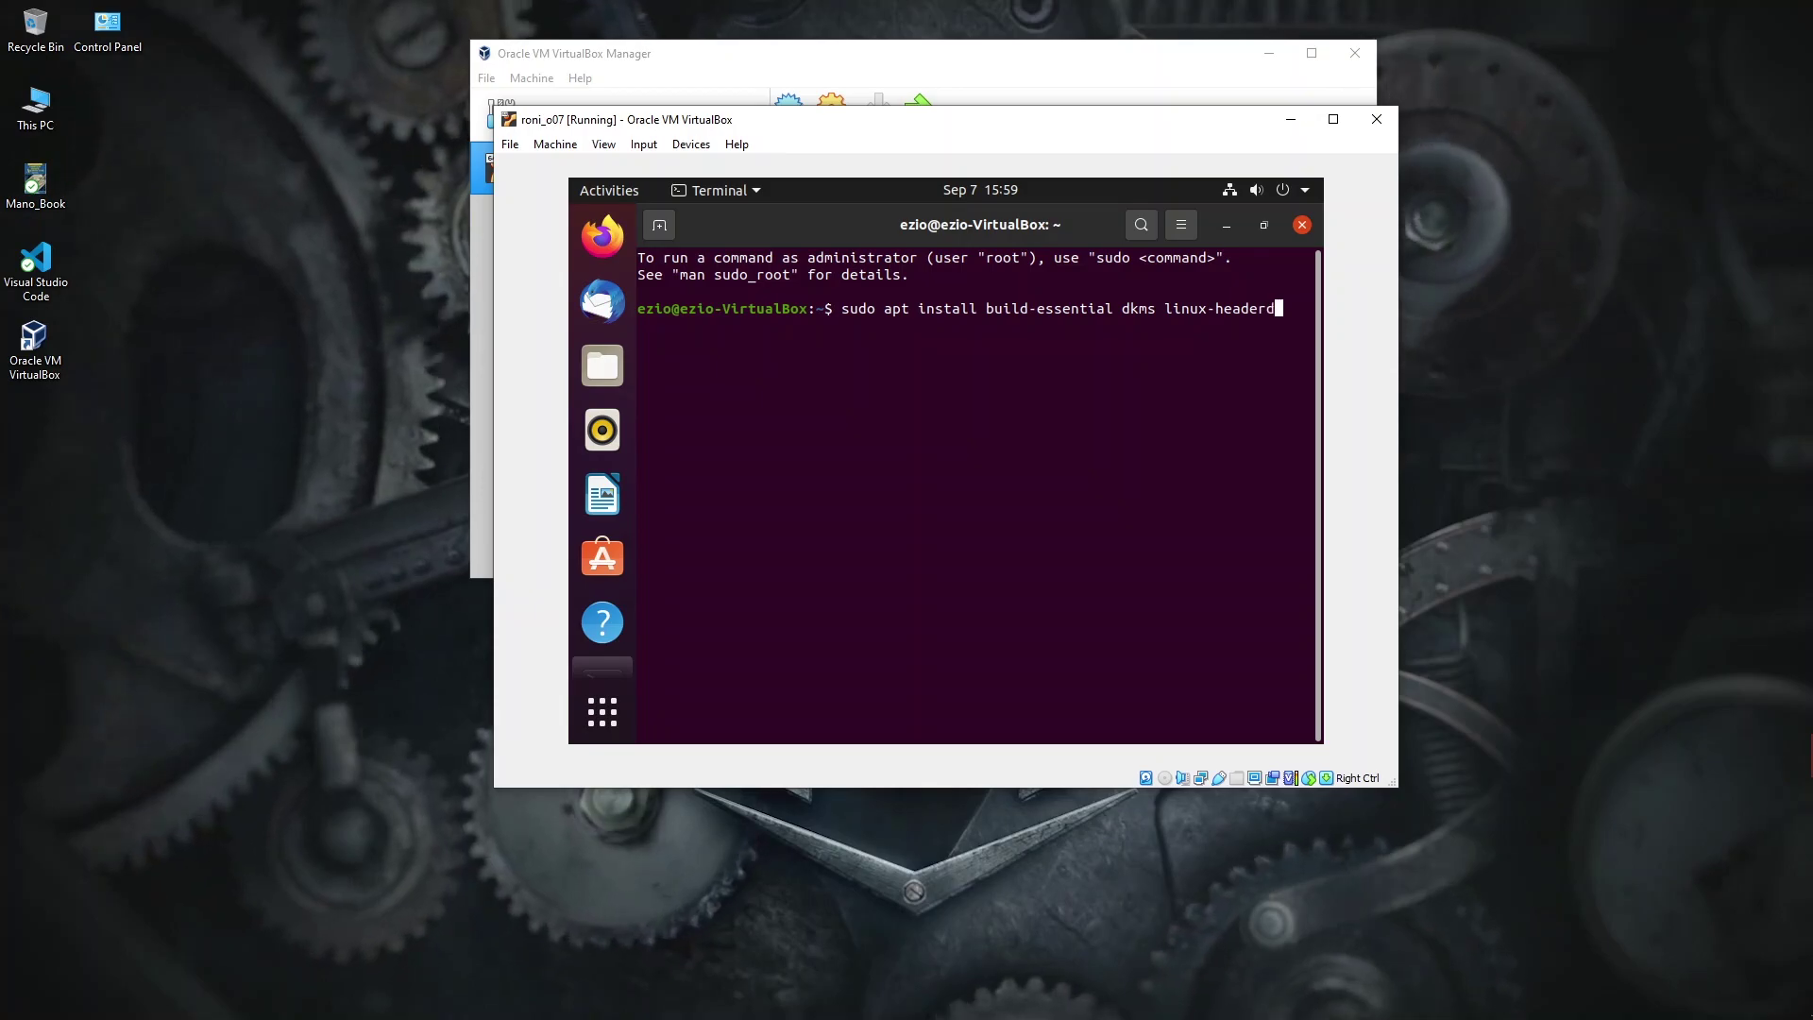
pyautogui.press('BackSpace')
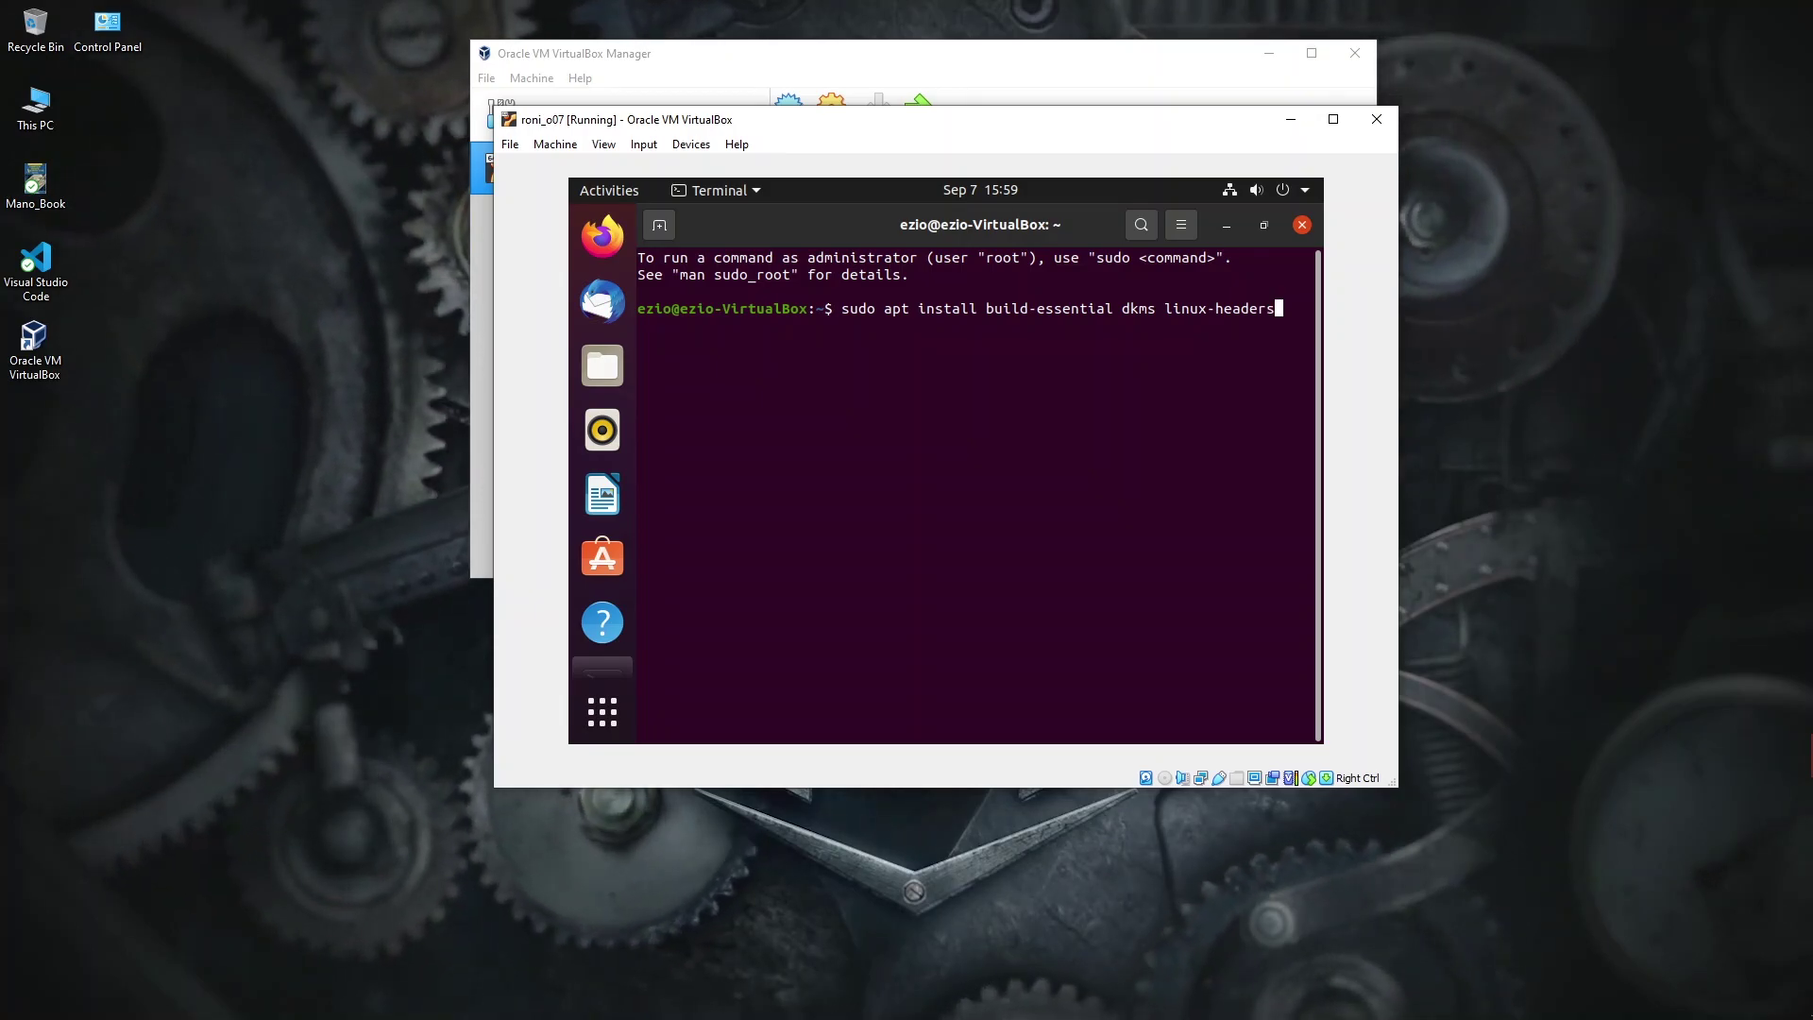
pyautogui.write('s-')
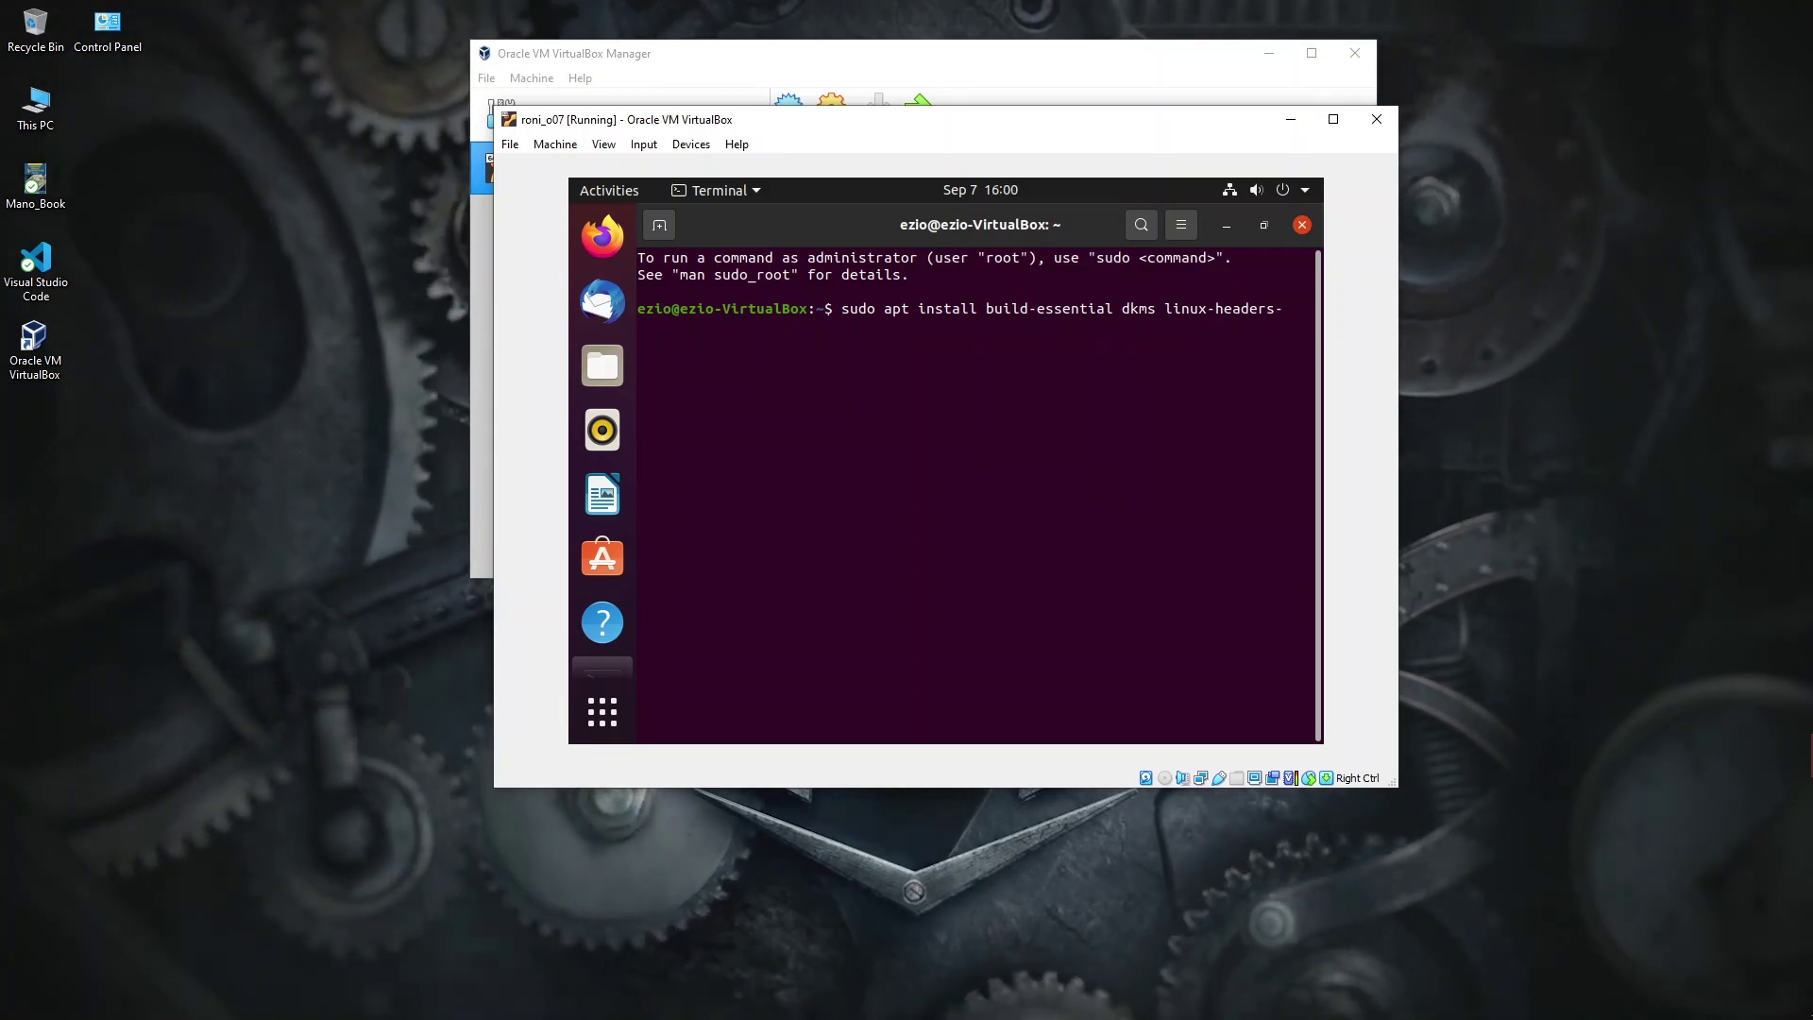
pyautogui.write('$(uname-r)')
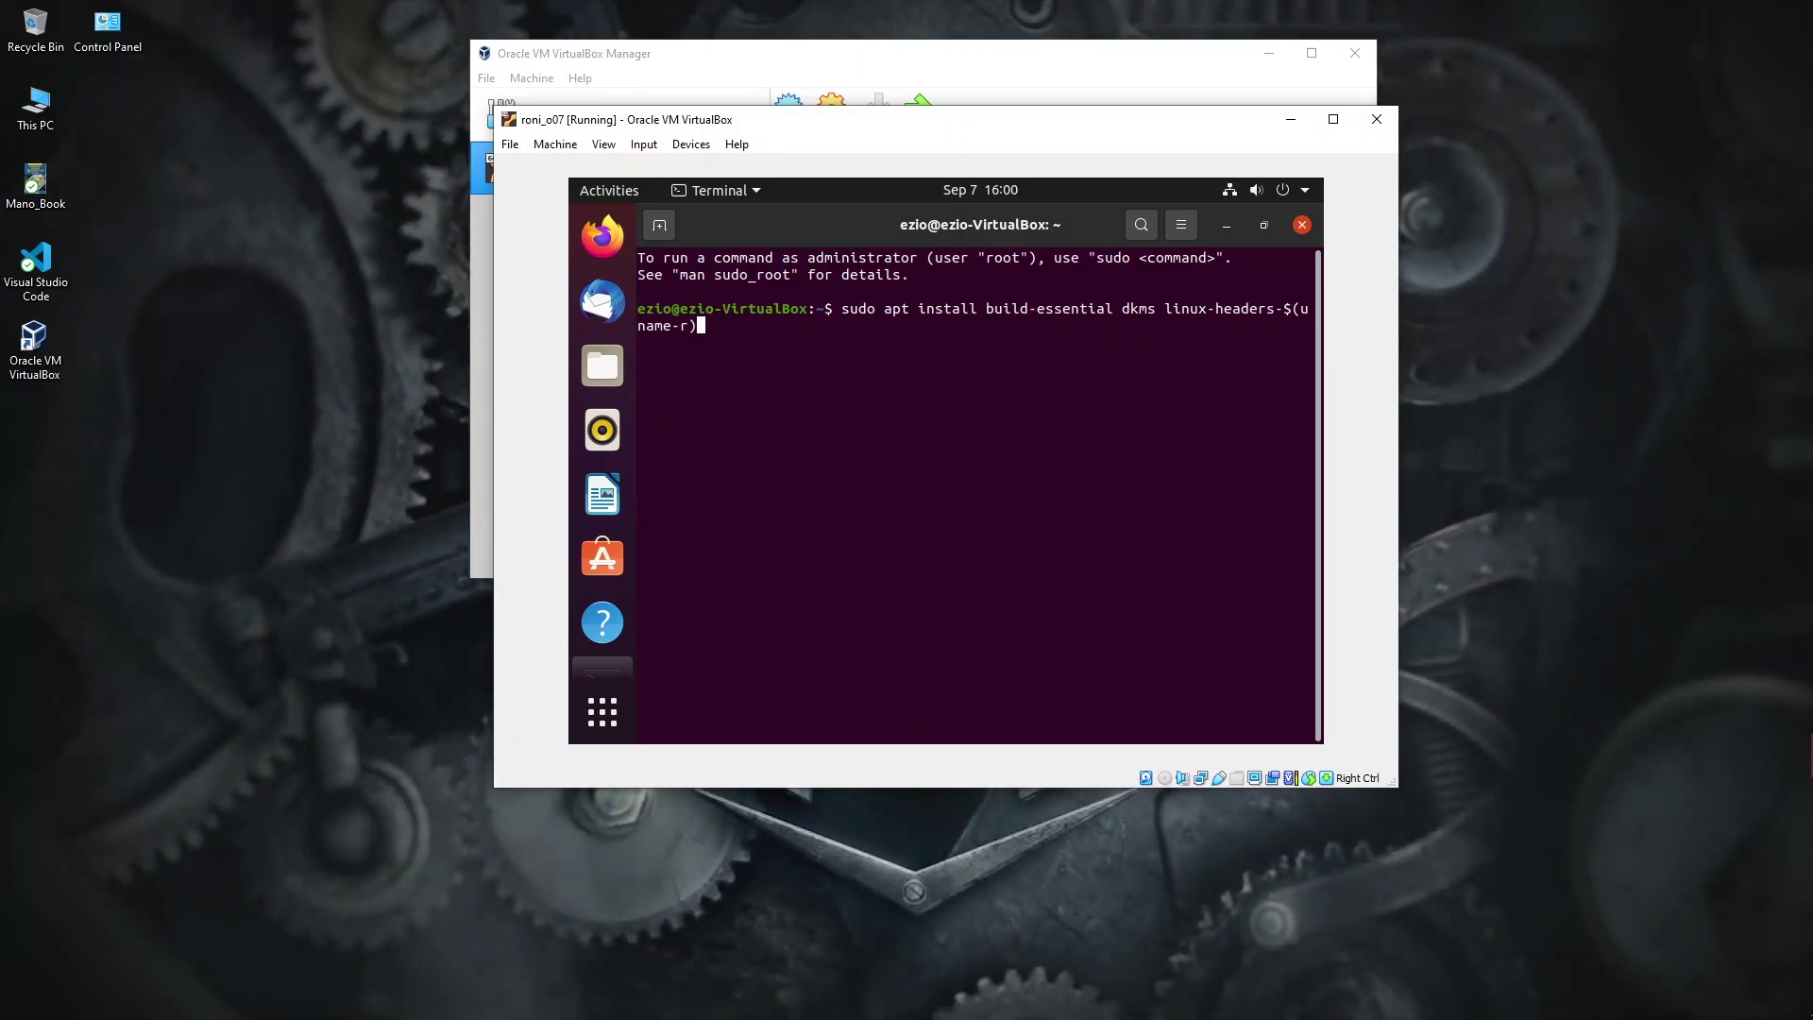
pyautogui.press('Return')
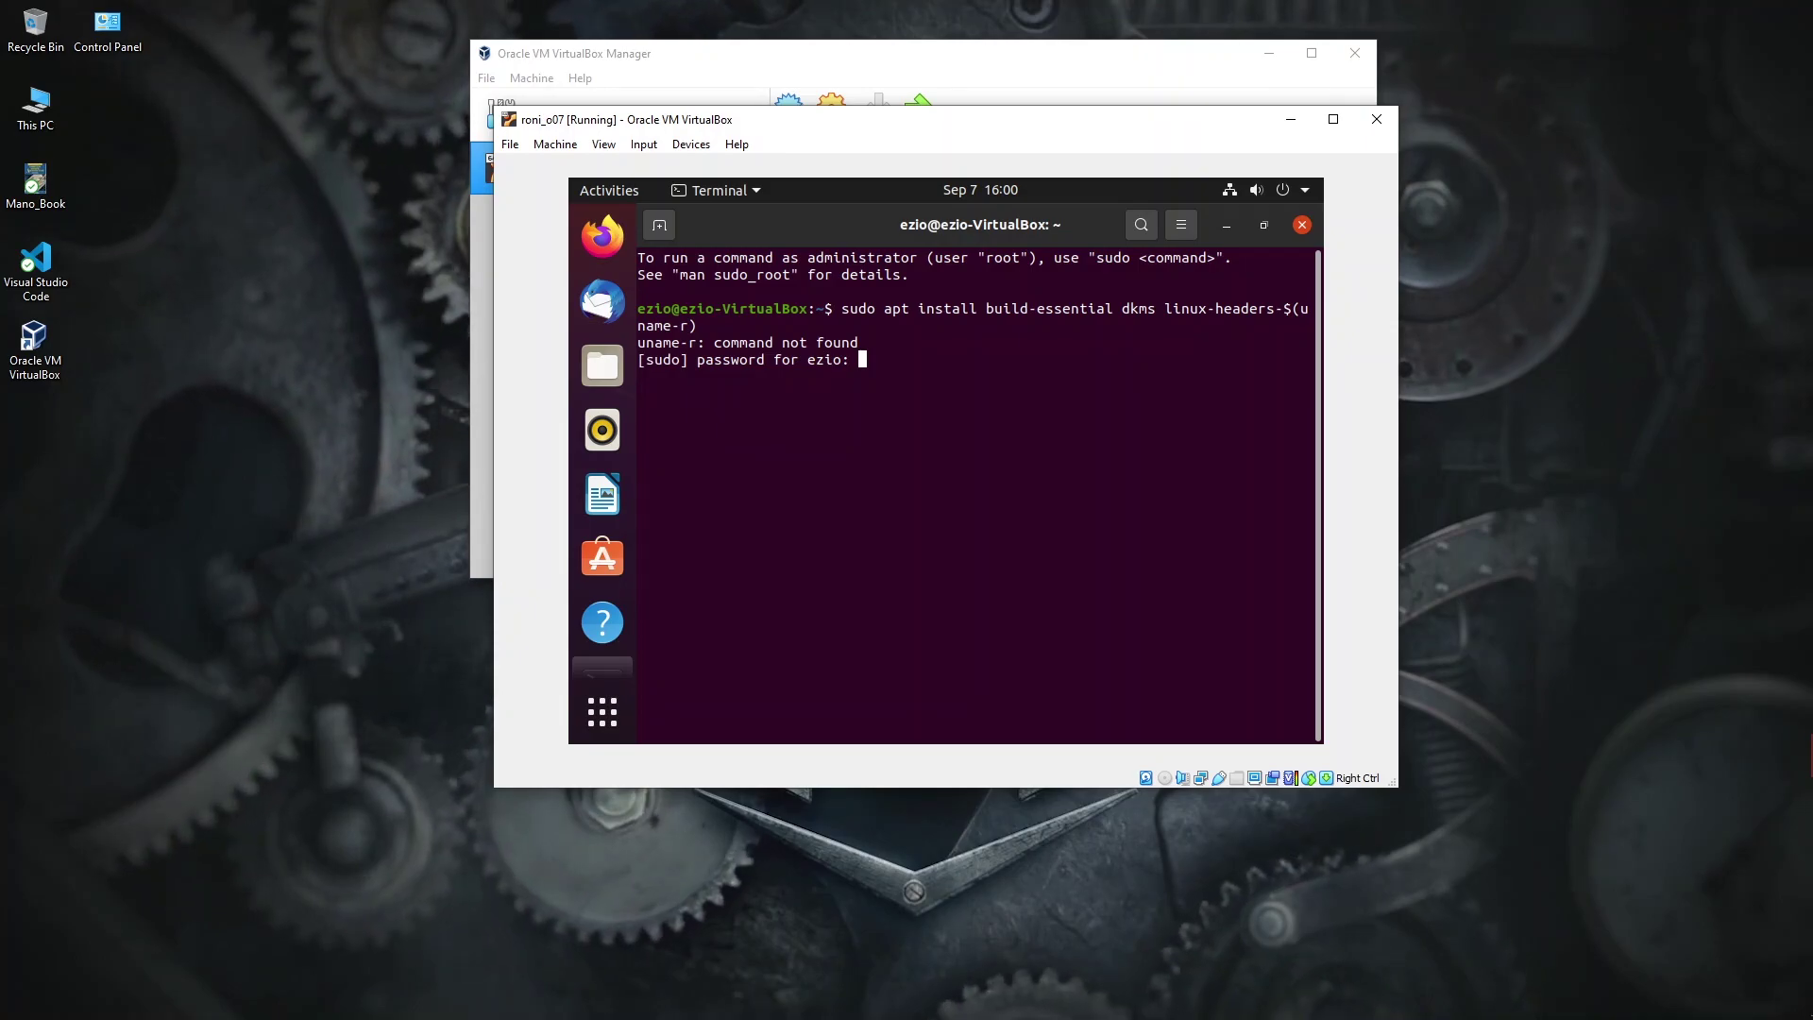
pyautogui.press('Return')
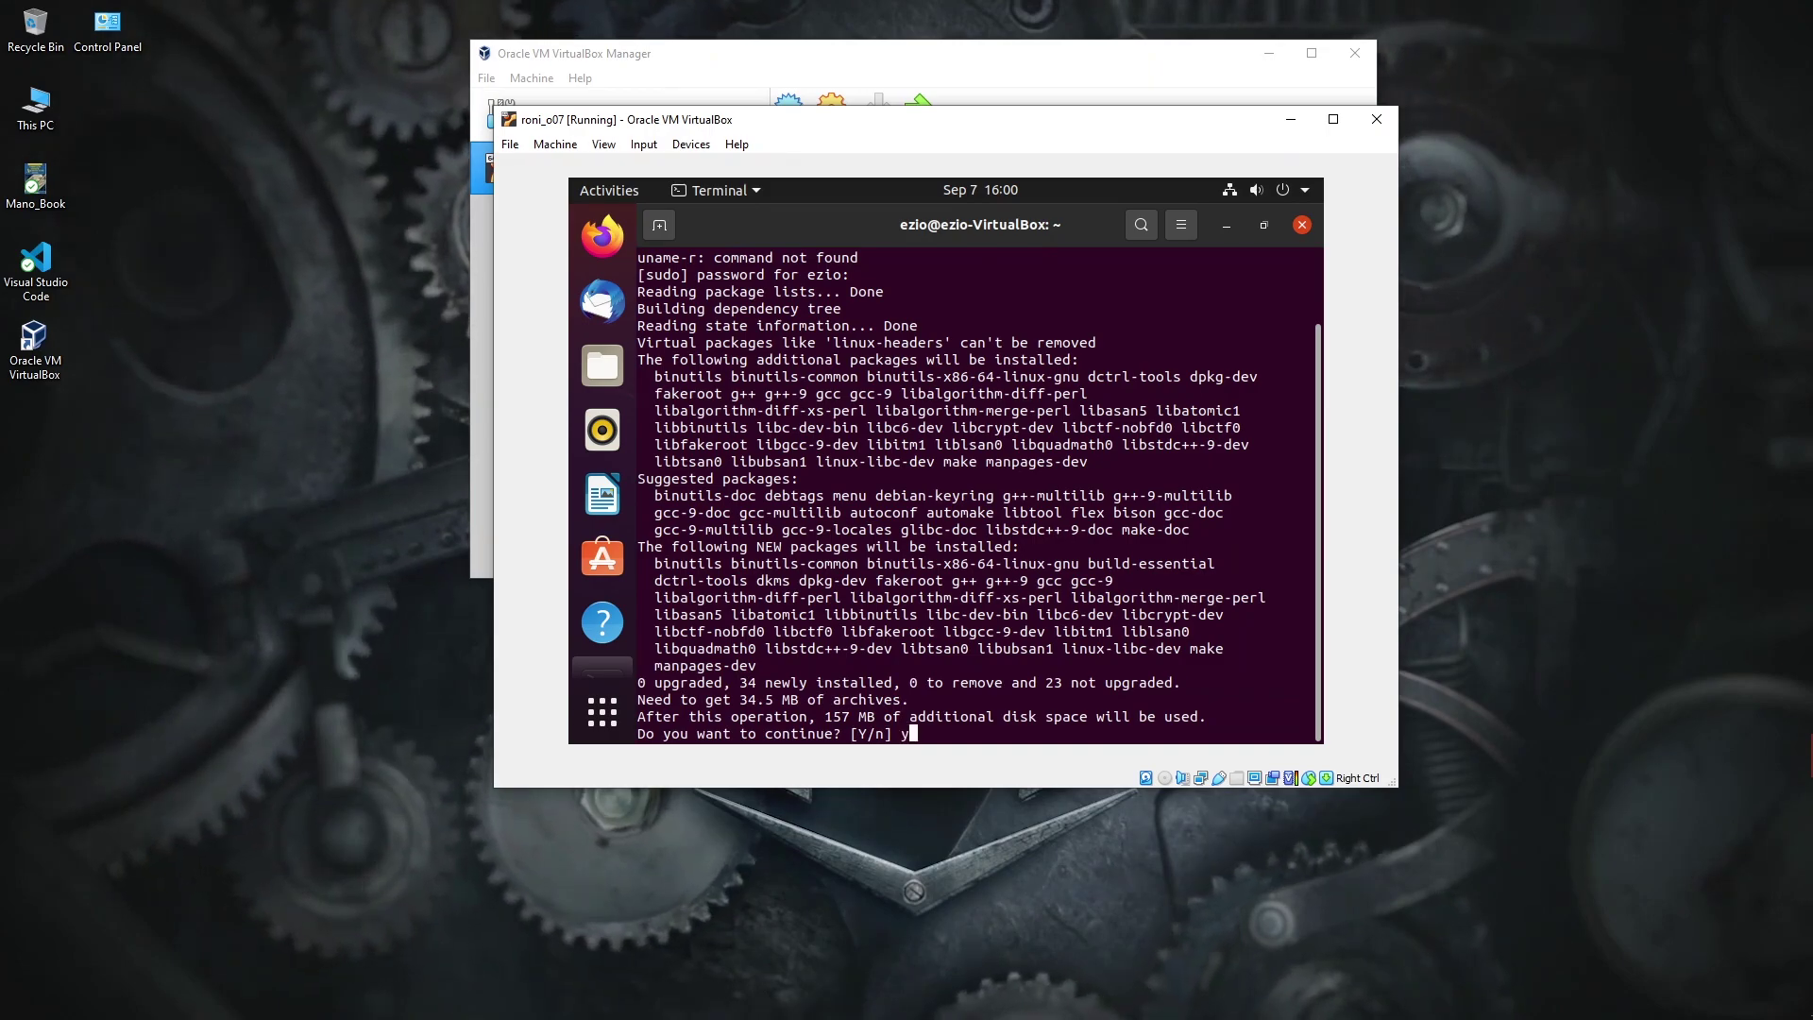
pyautogui.press('Return')
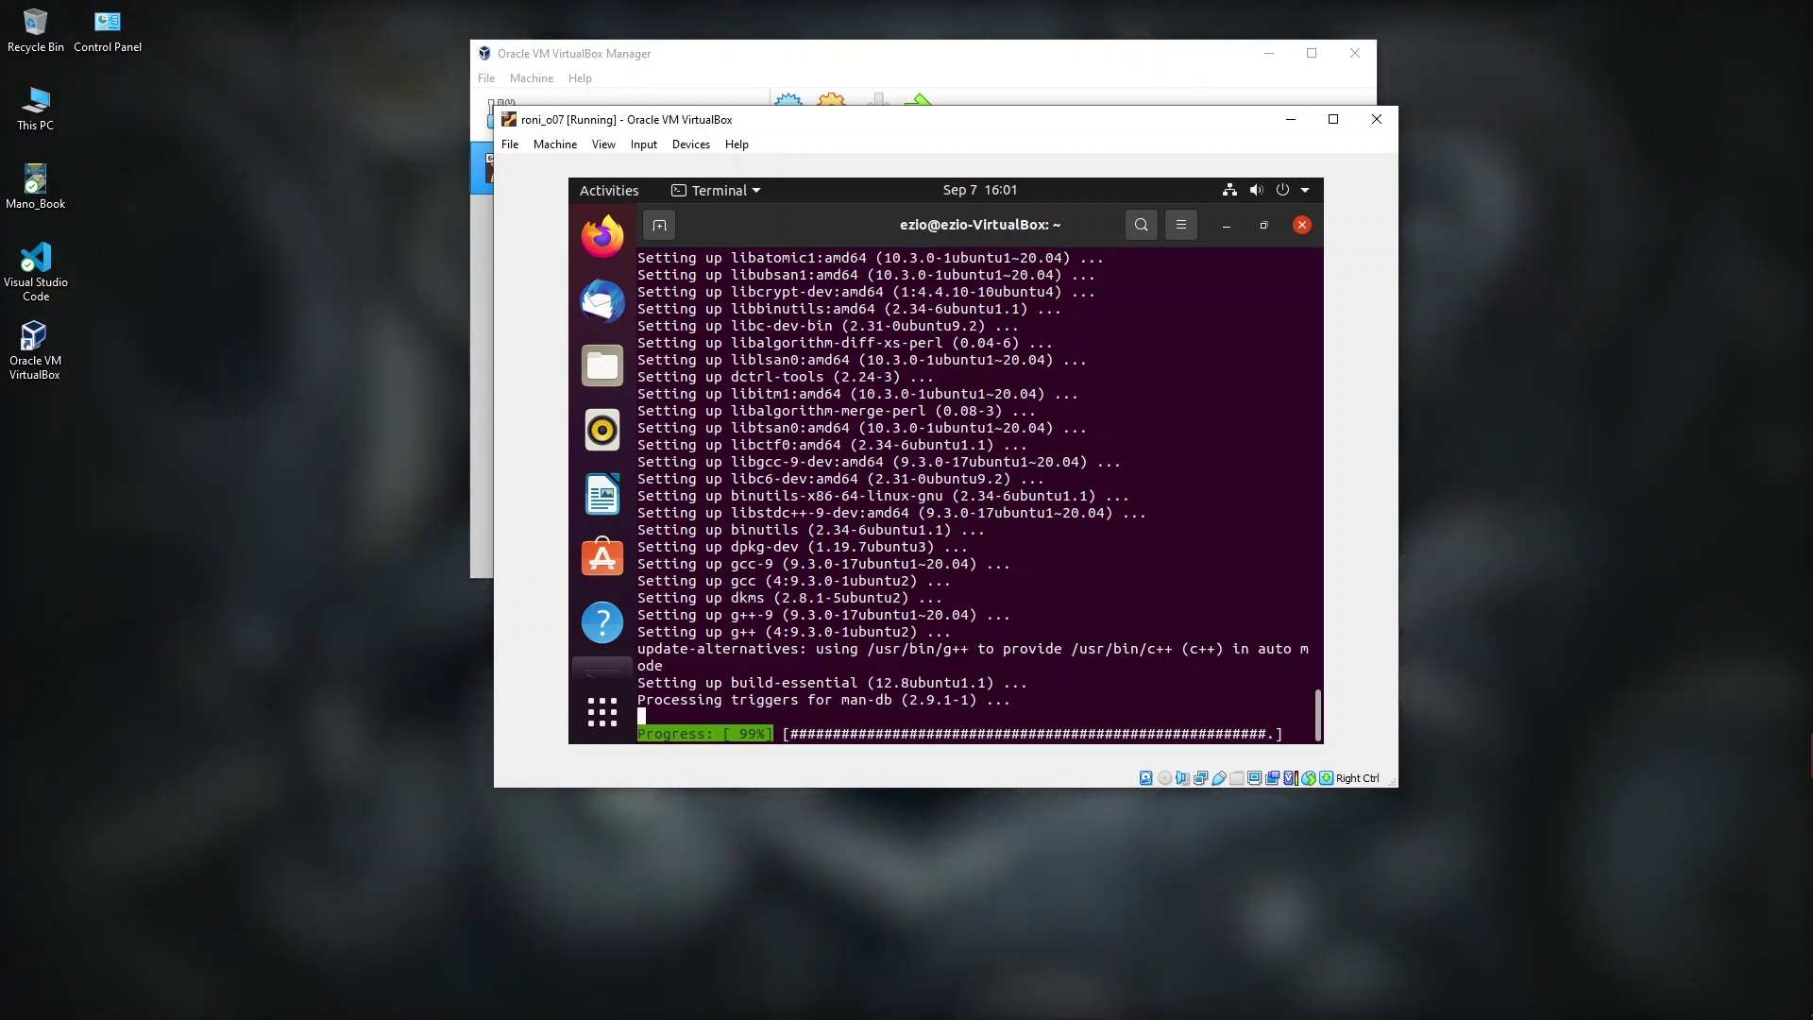
pyautogui.moveTo(923, 121); pyautogui.dragTo(856, 127)
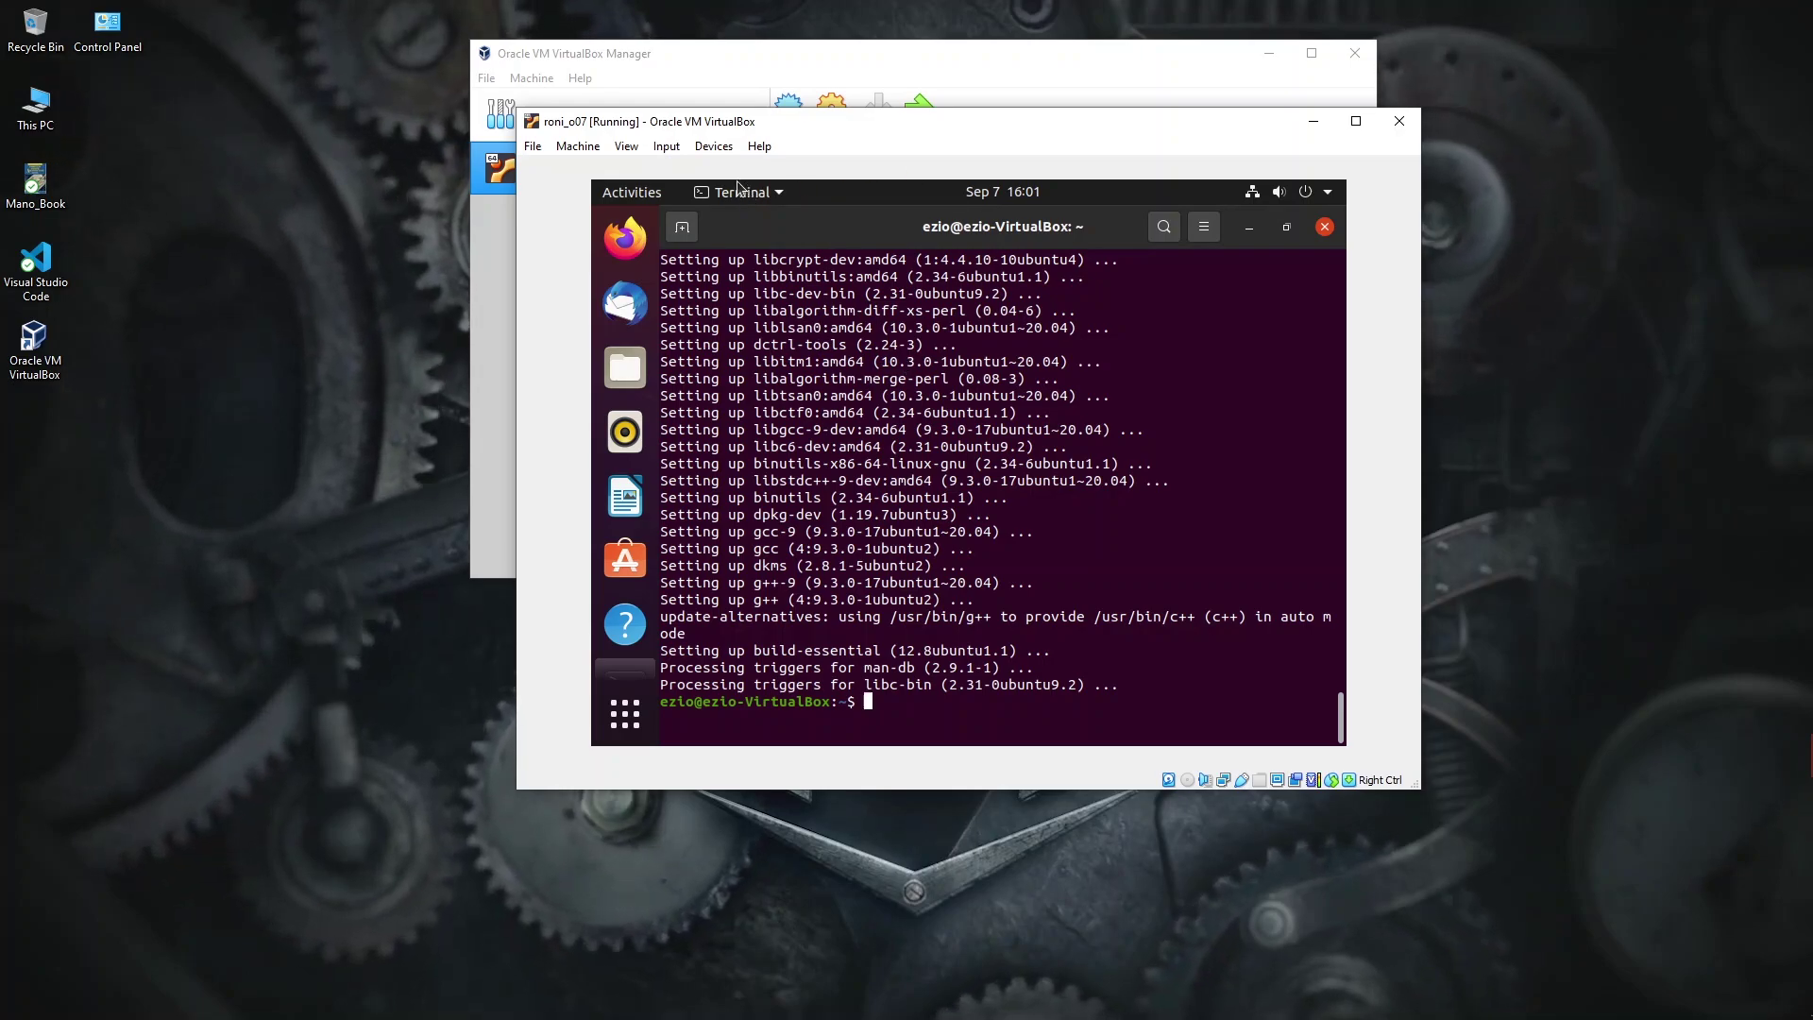
# Step: Insert the Guest Additions CD image from Devices, run it, and authenticate with the user's password
pyautogui.click(715, 146)
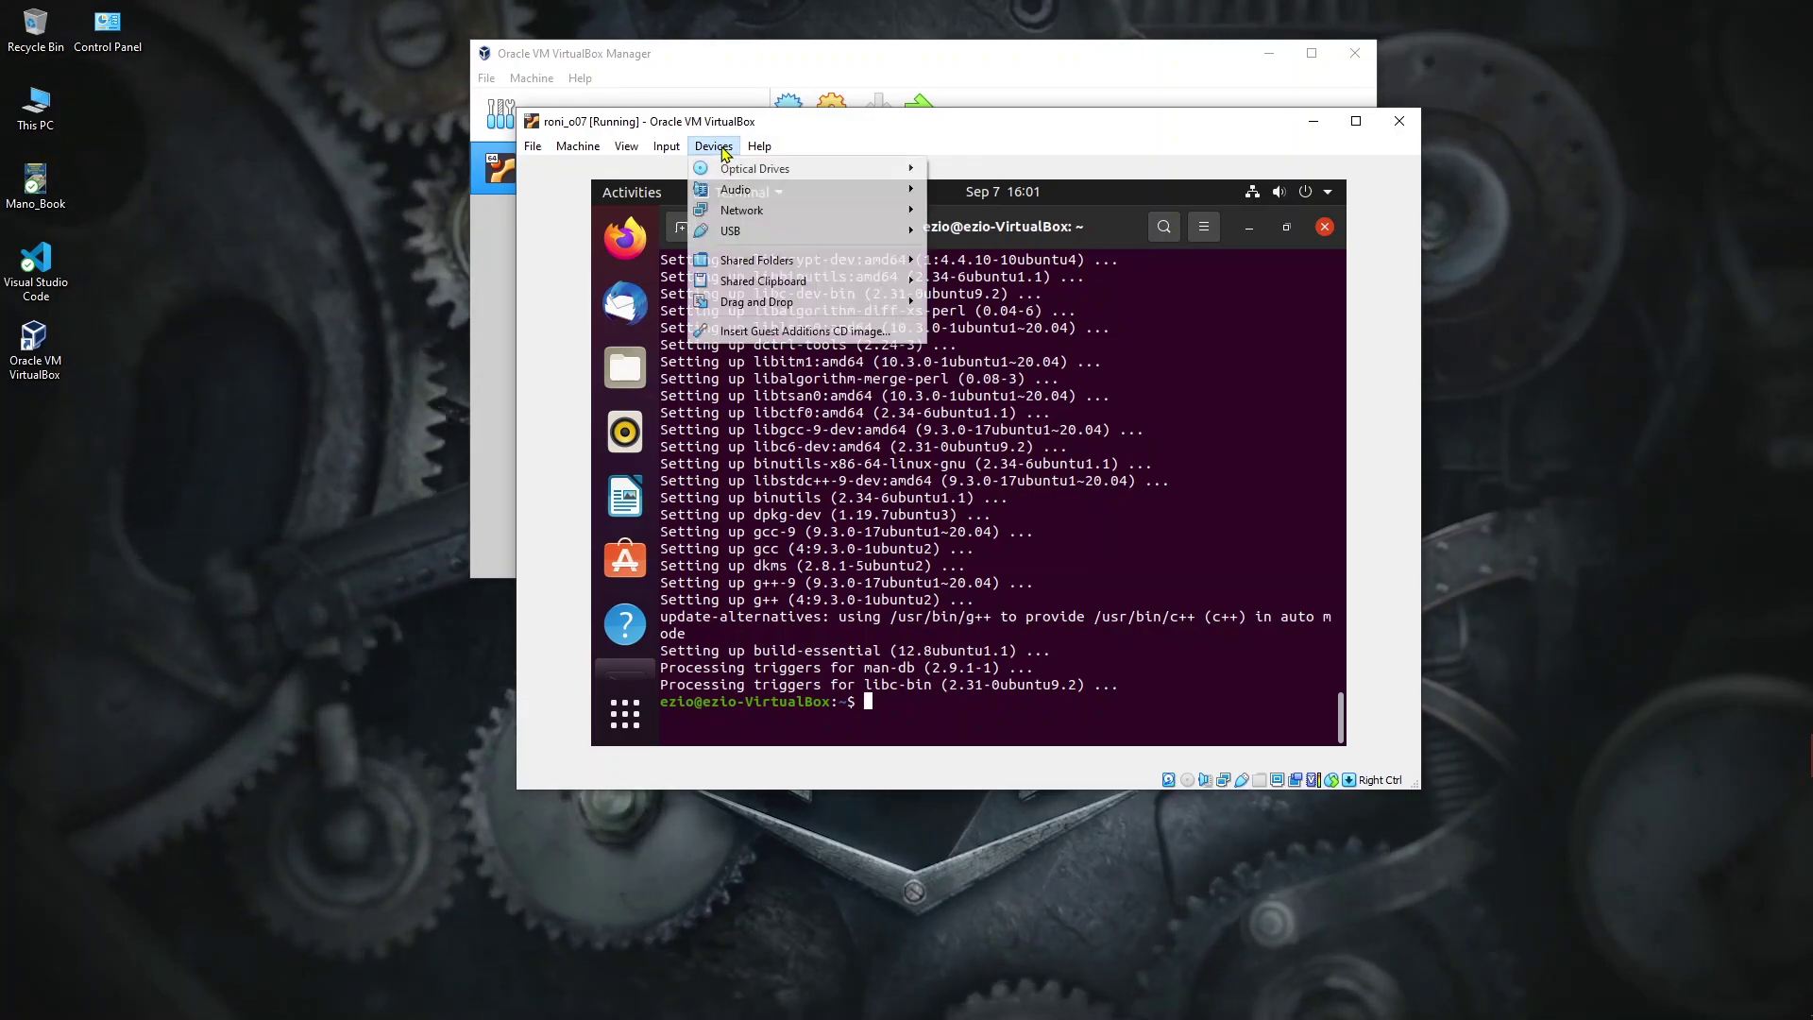
pyautogui.click(780, 332)
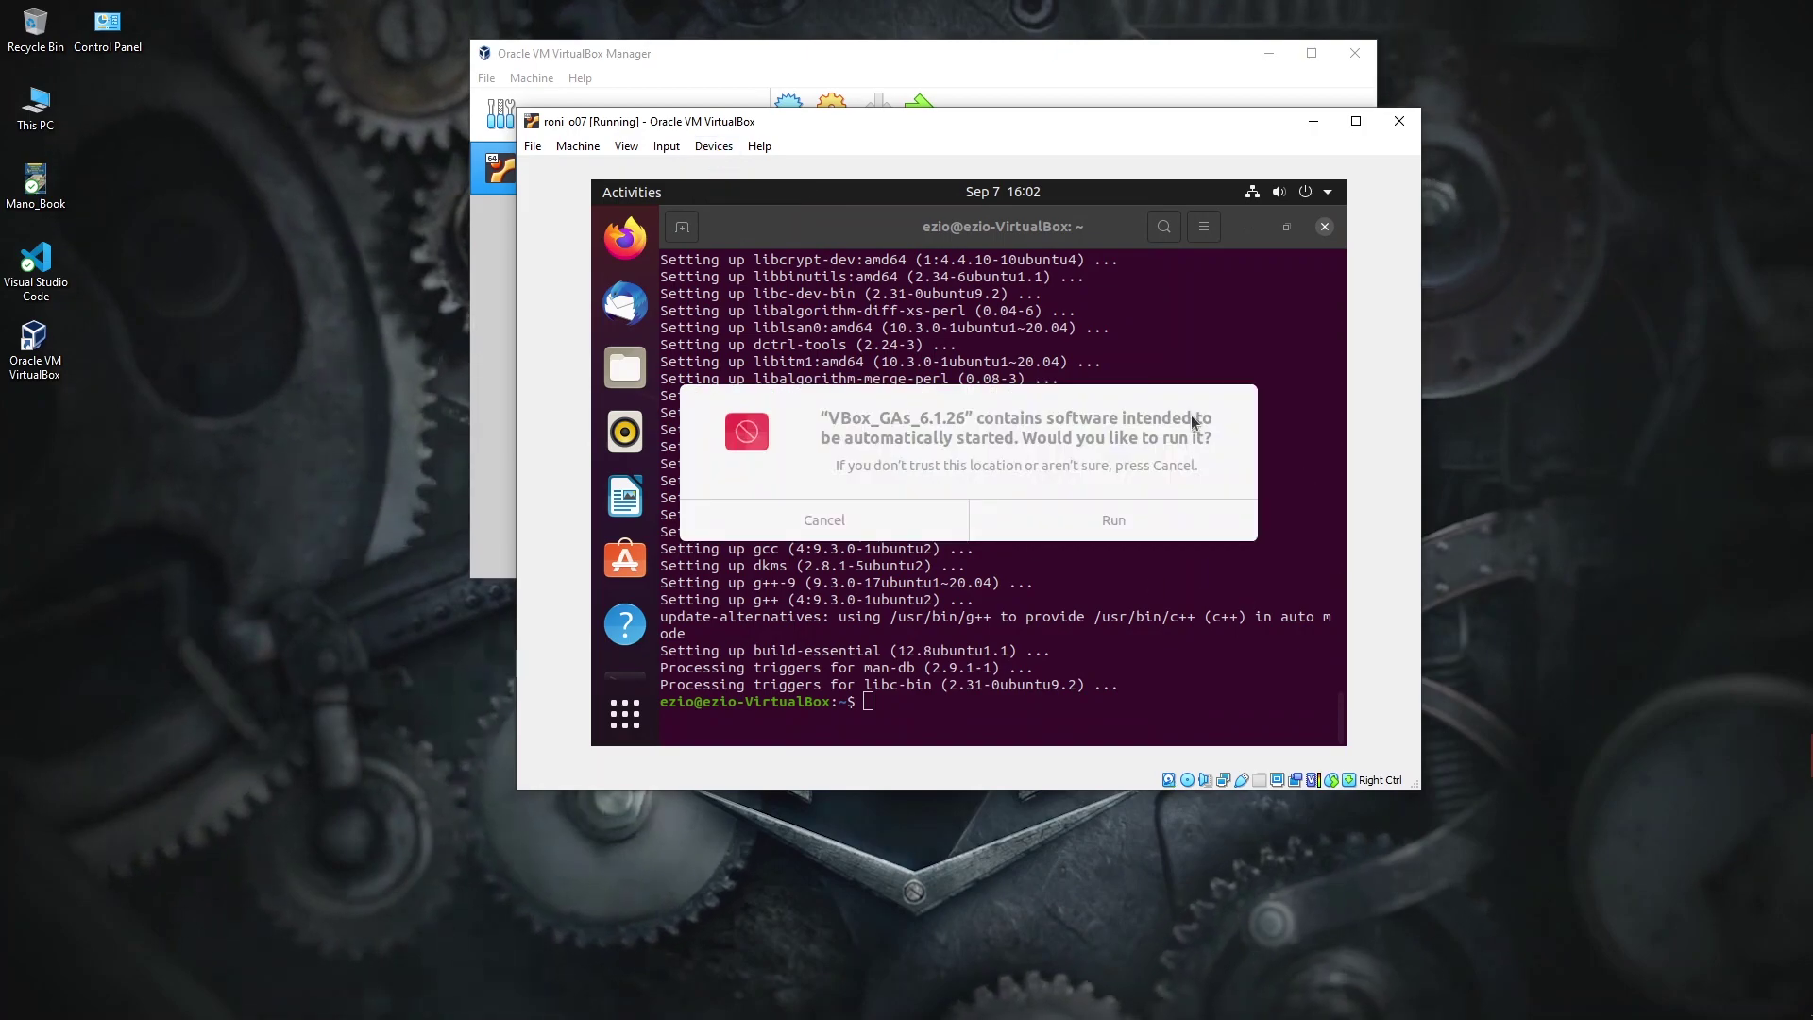
pyautogui.click(1130, 523)
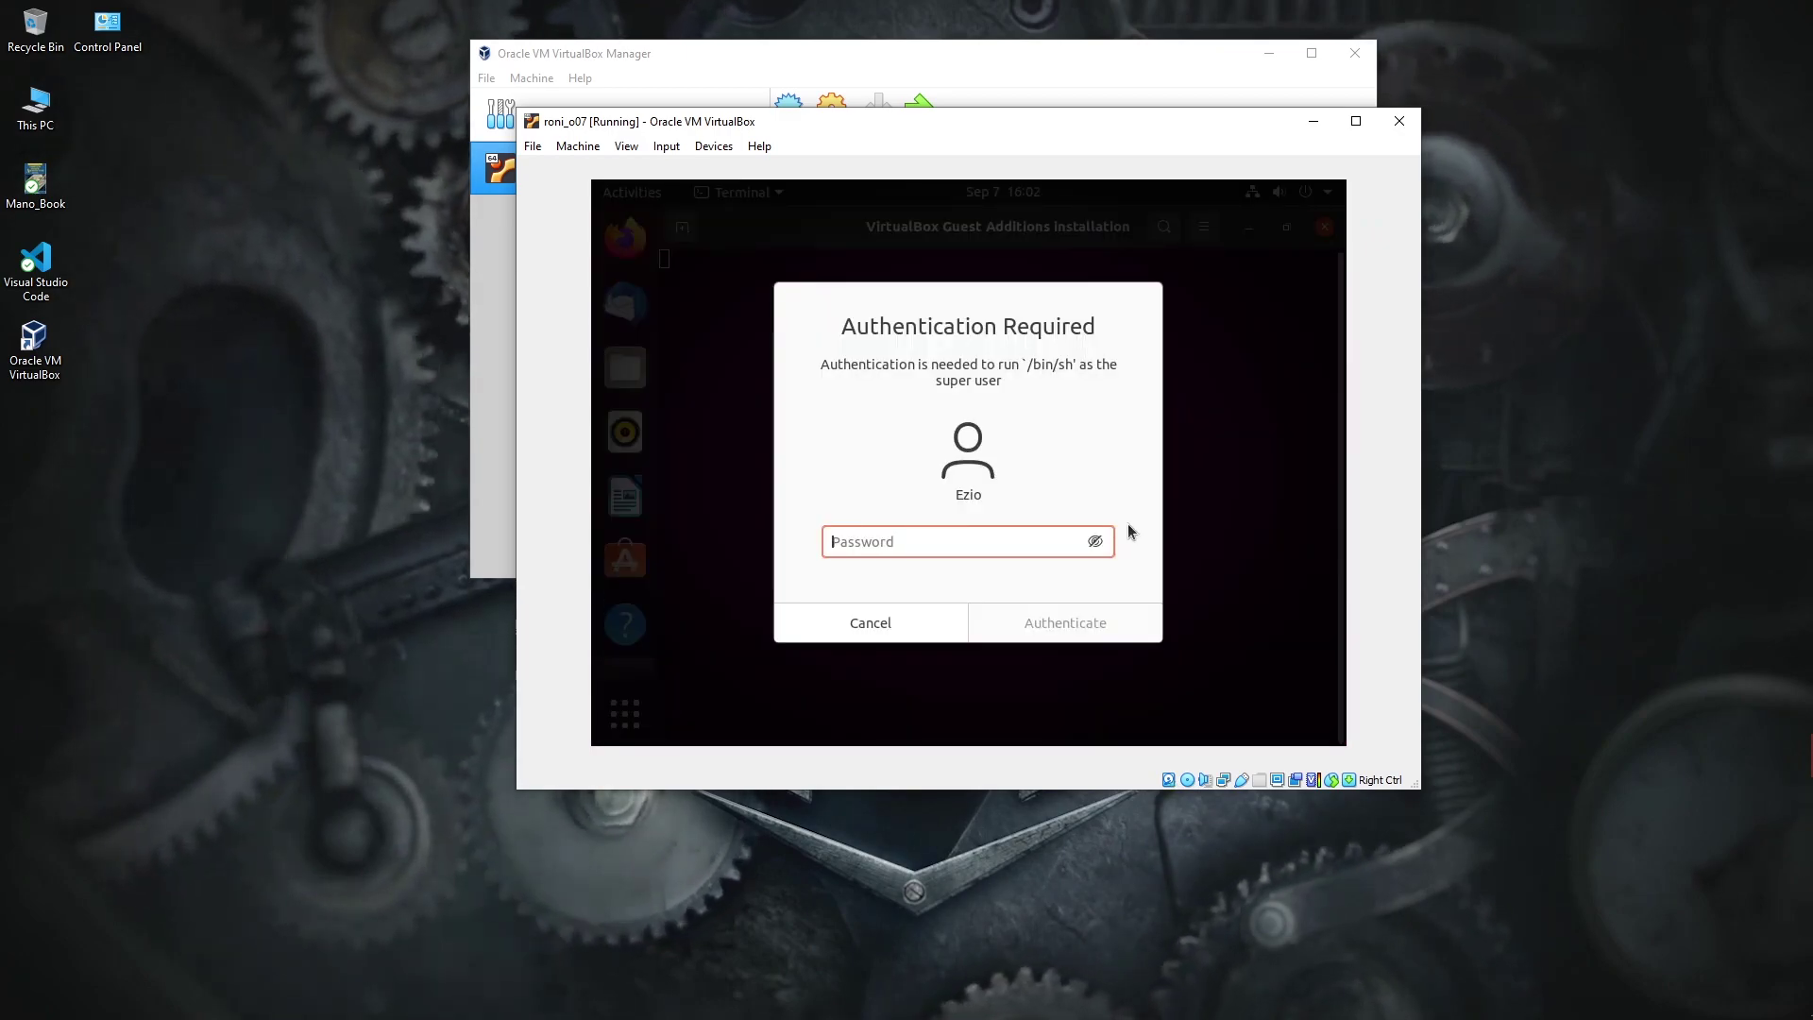
pyautogui.write('****')
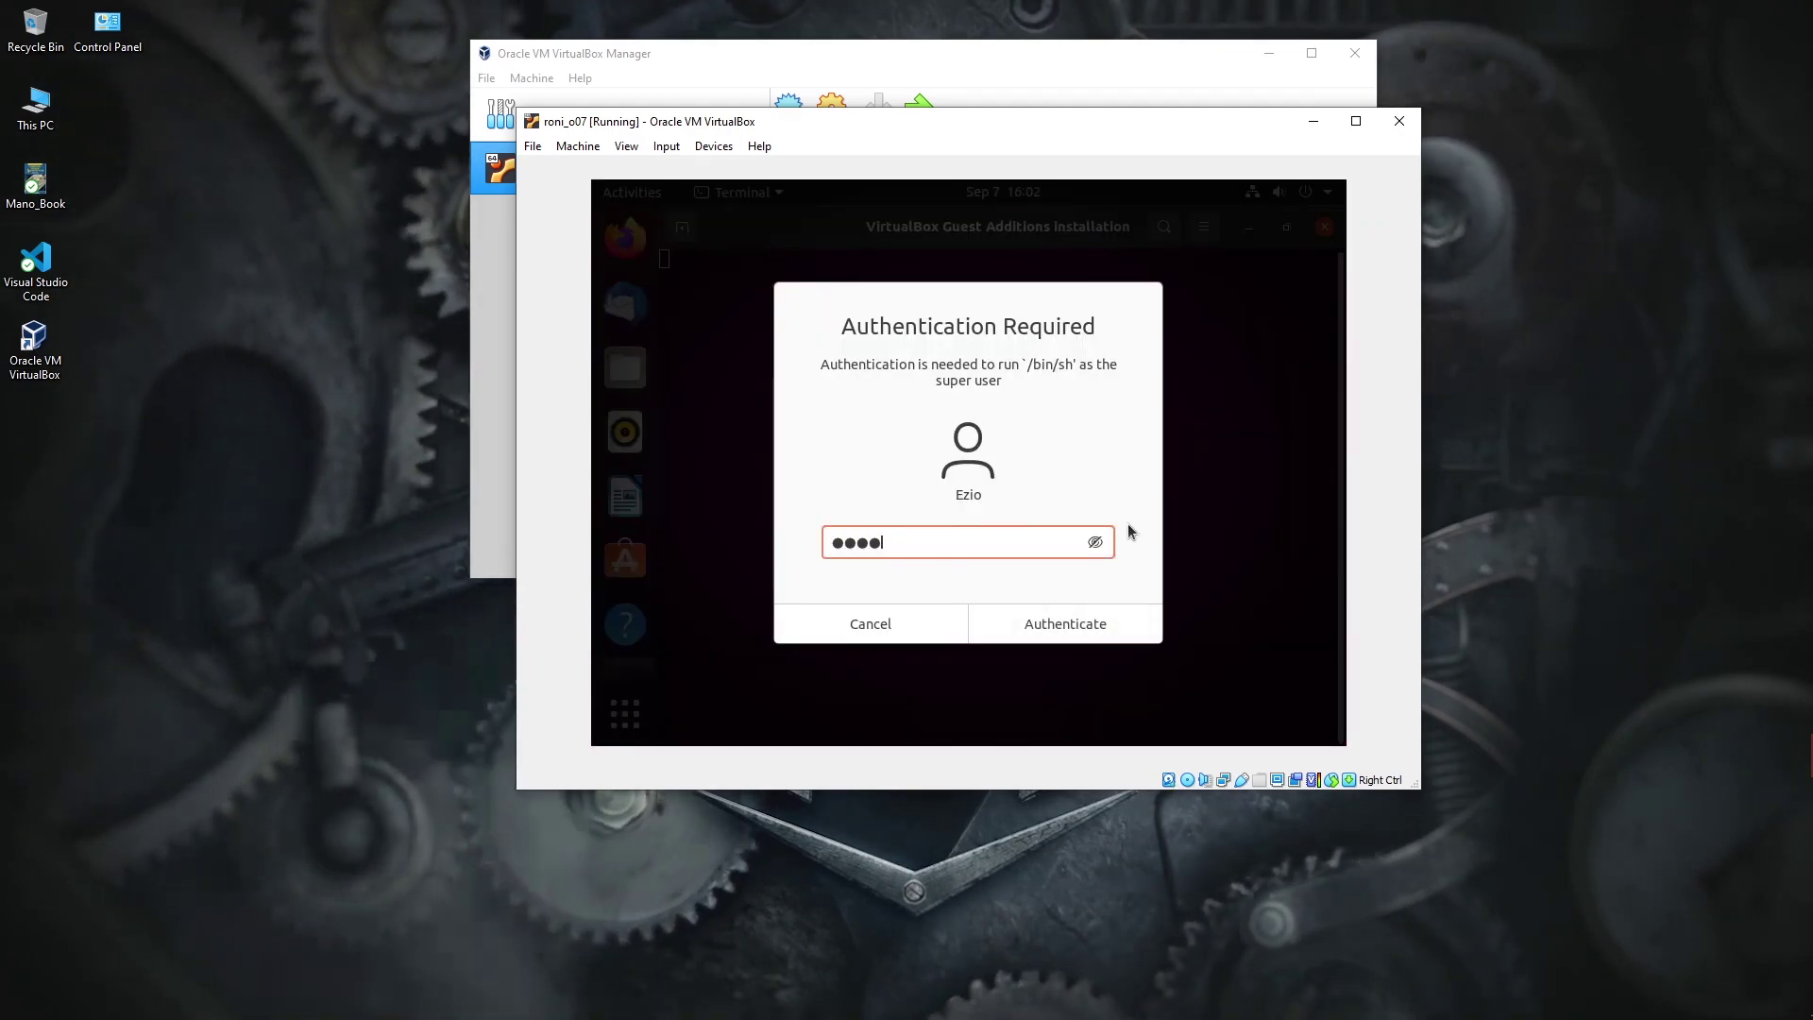
pyautogui.press('Return')
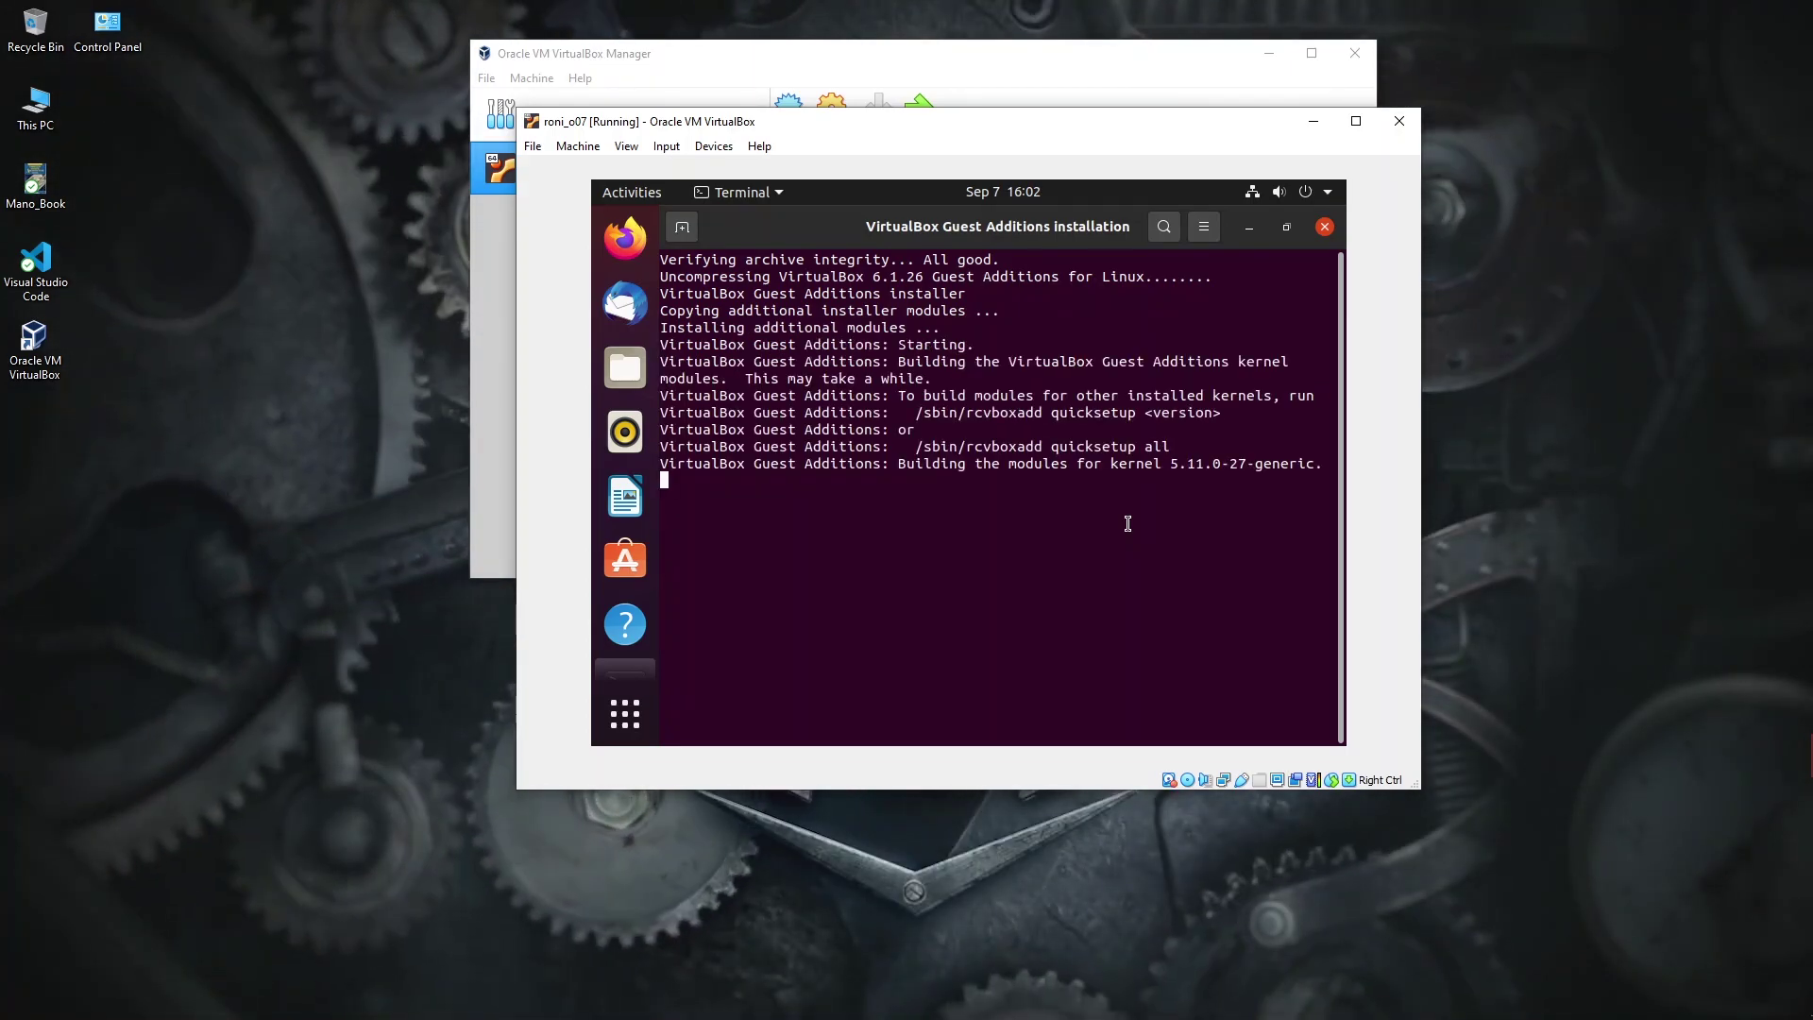
pyautogui.moveTo(965, 136); pyautogui.dragTo(911, 249)
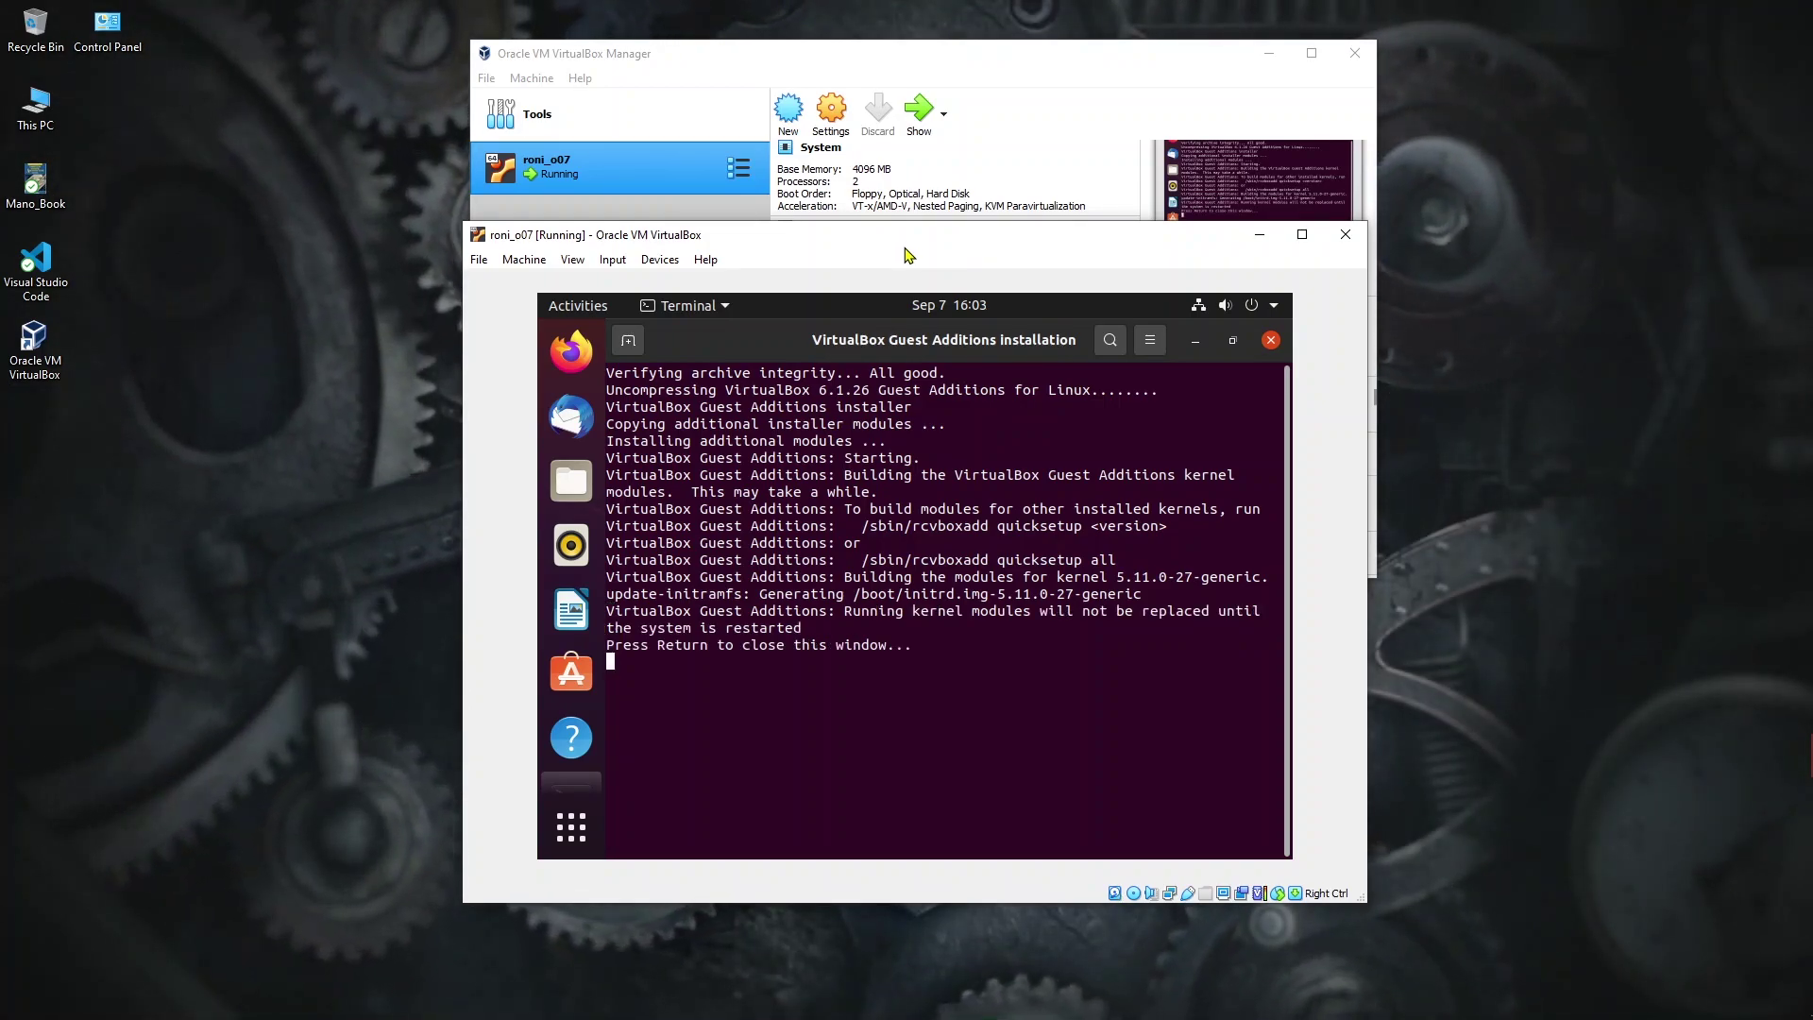
# Step: Close the installer and terminal windows, then power off the Ubuntu guest from the system menu
pyautogui.press('Return')
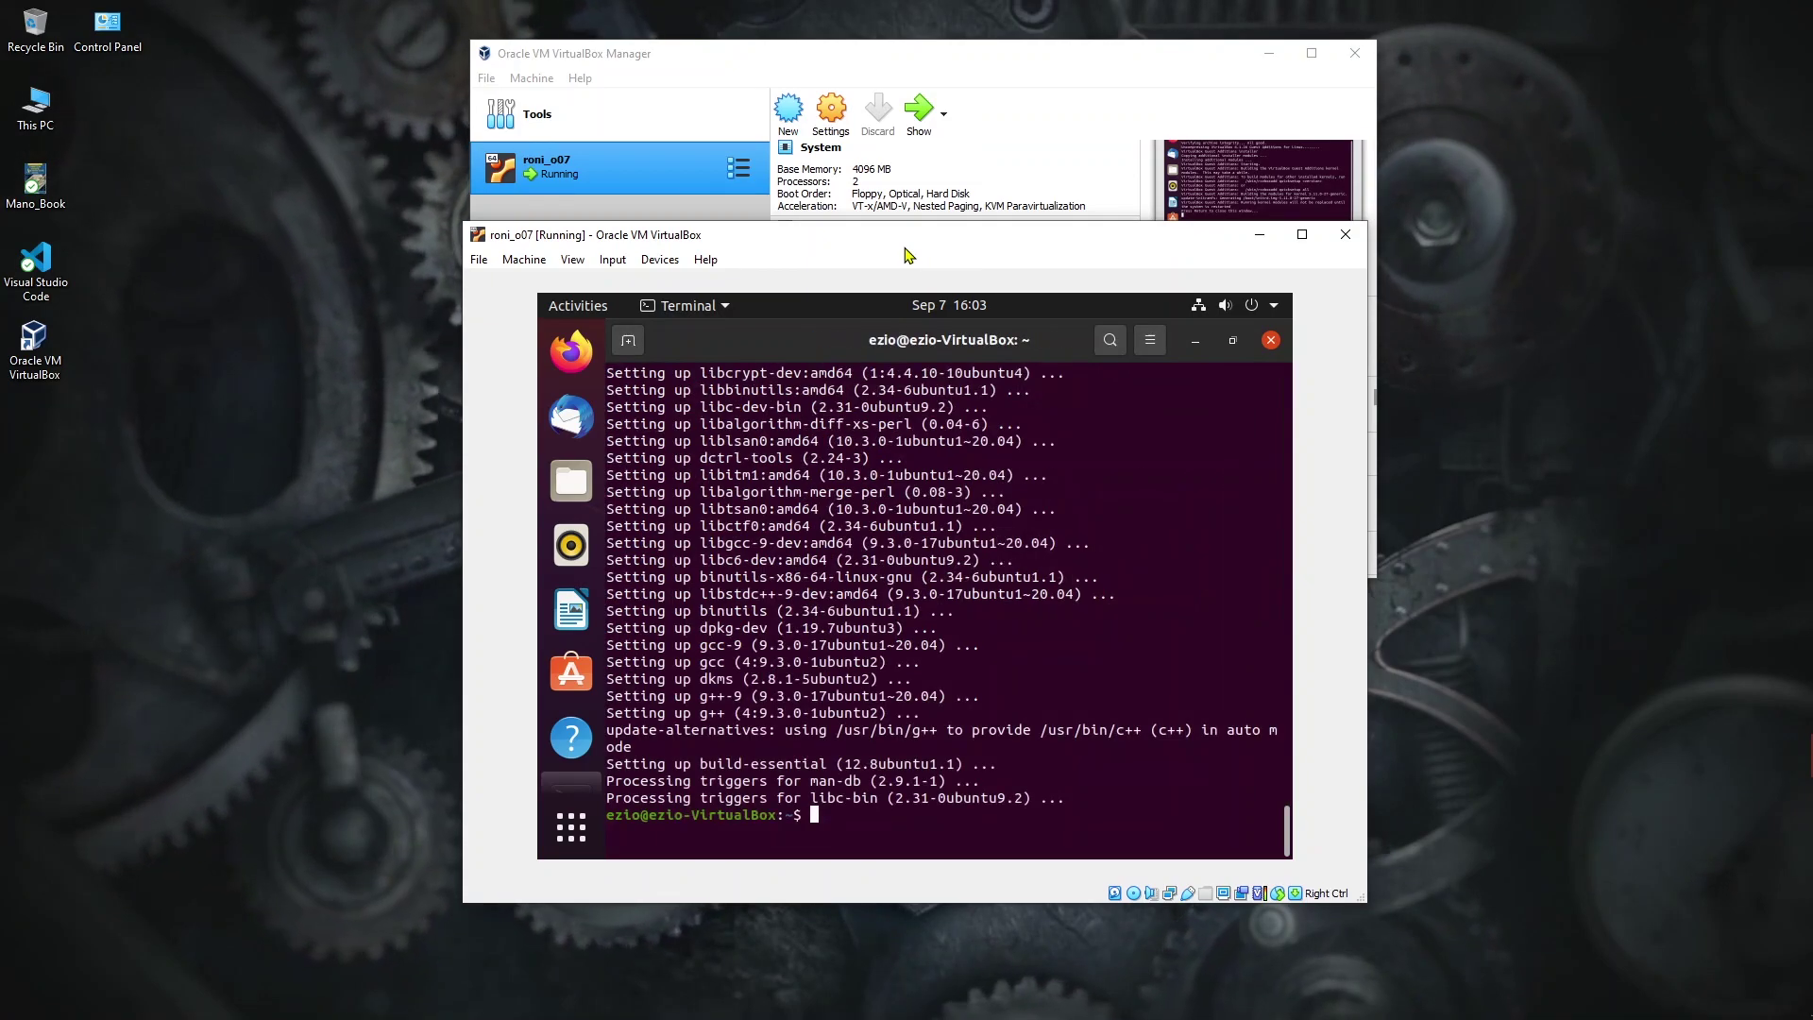
pyautogui.click(1271, 342)
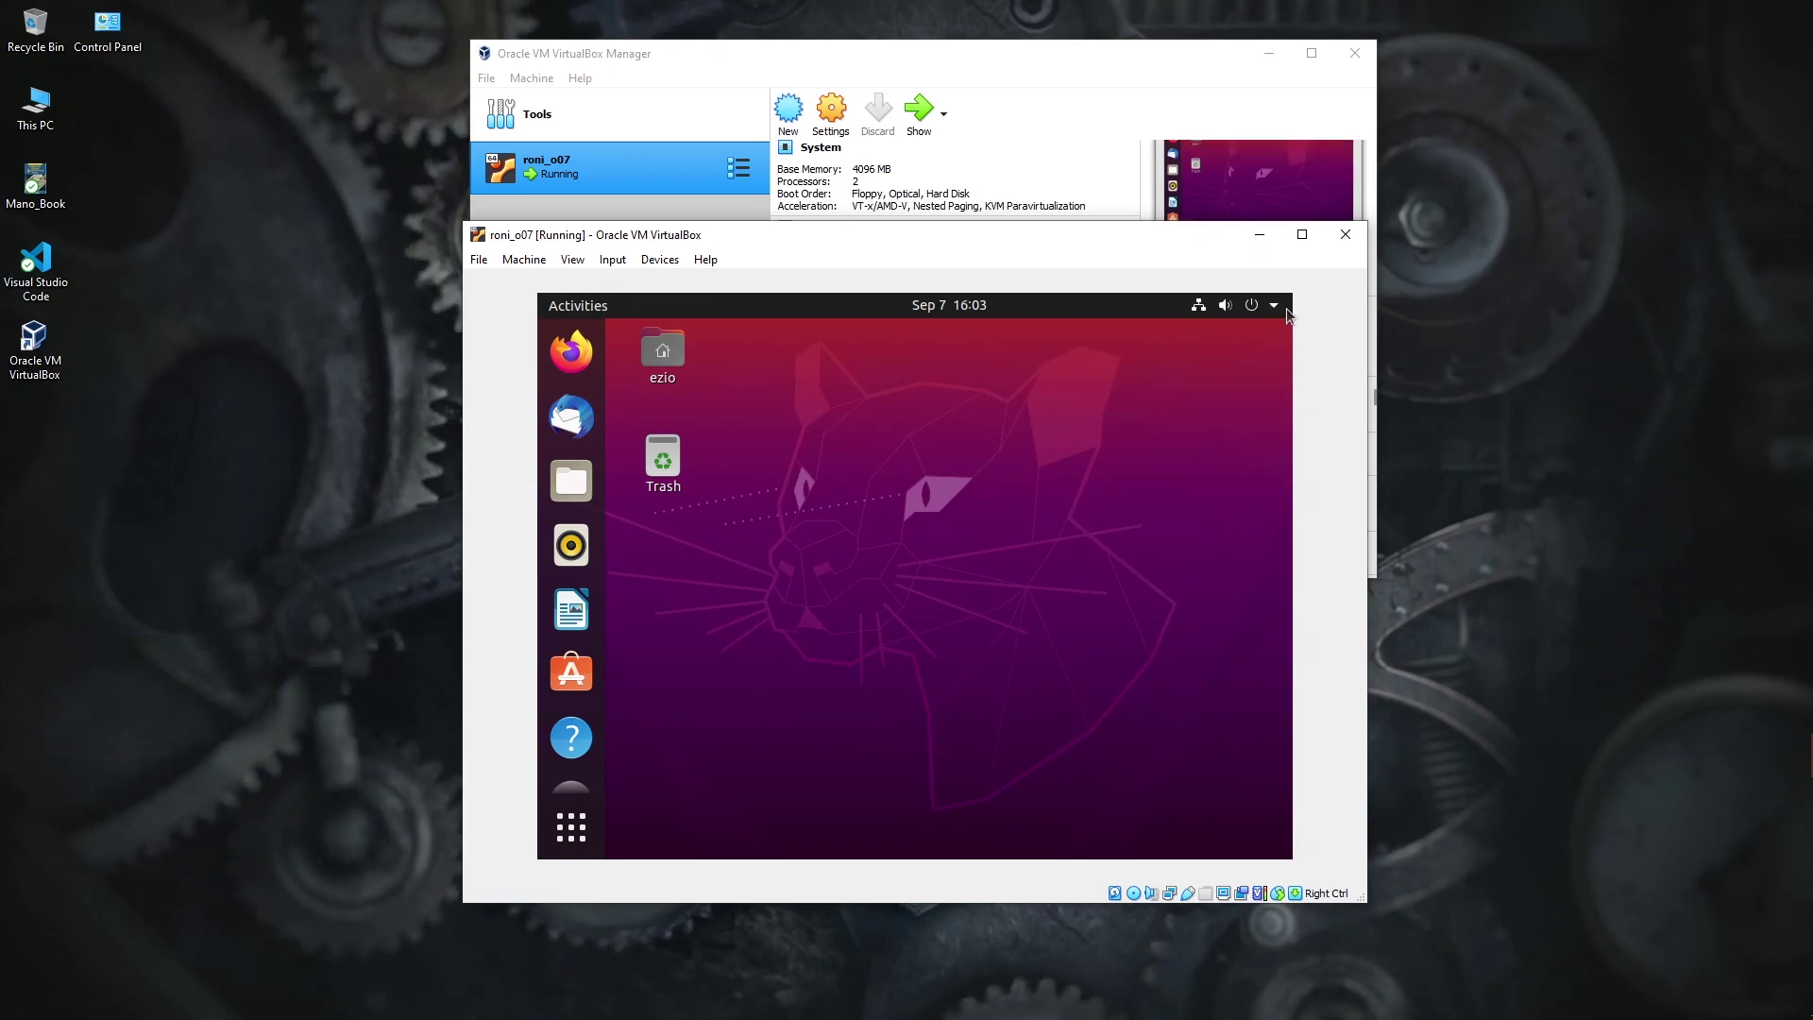
pyautogui.click(1252, 305)
pyautogui.click(1161, 510)
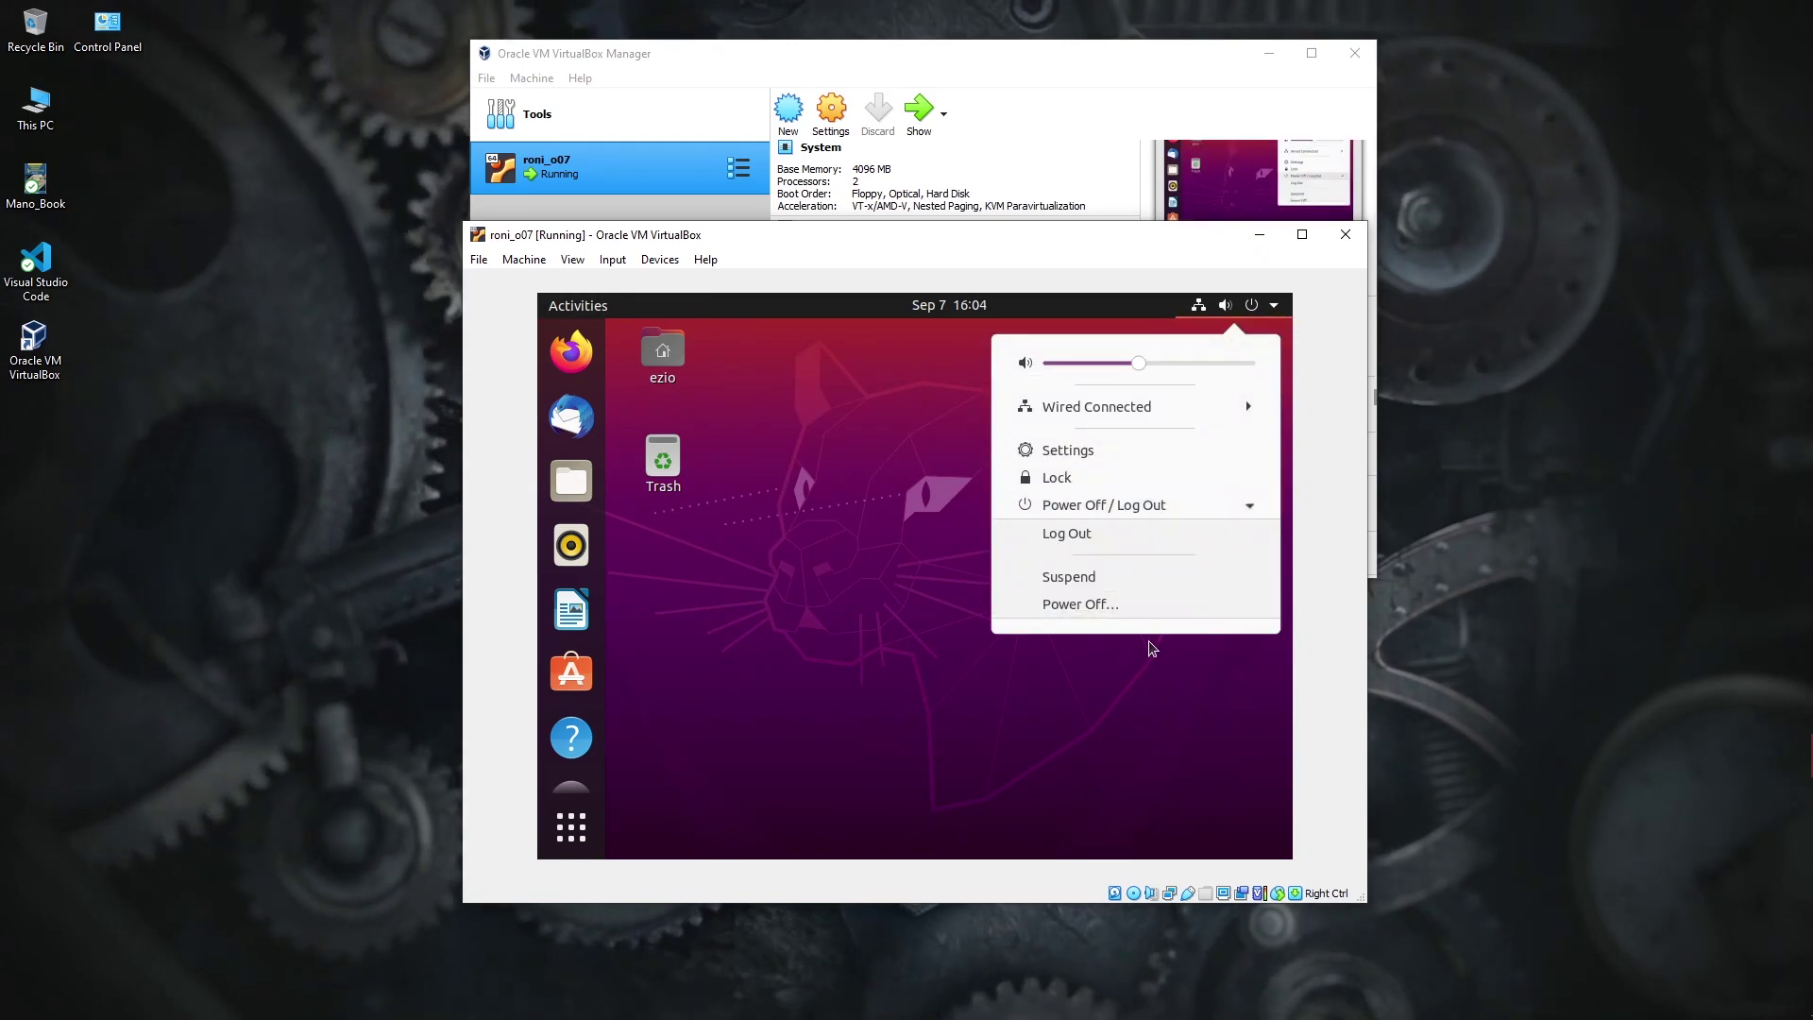
pyautogui.click(1093, 605)
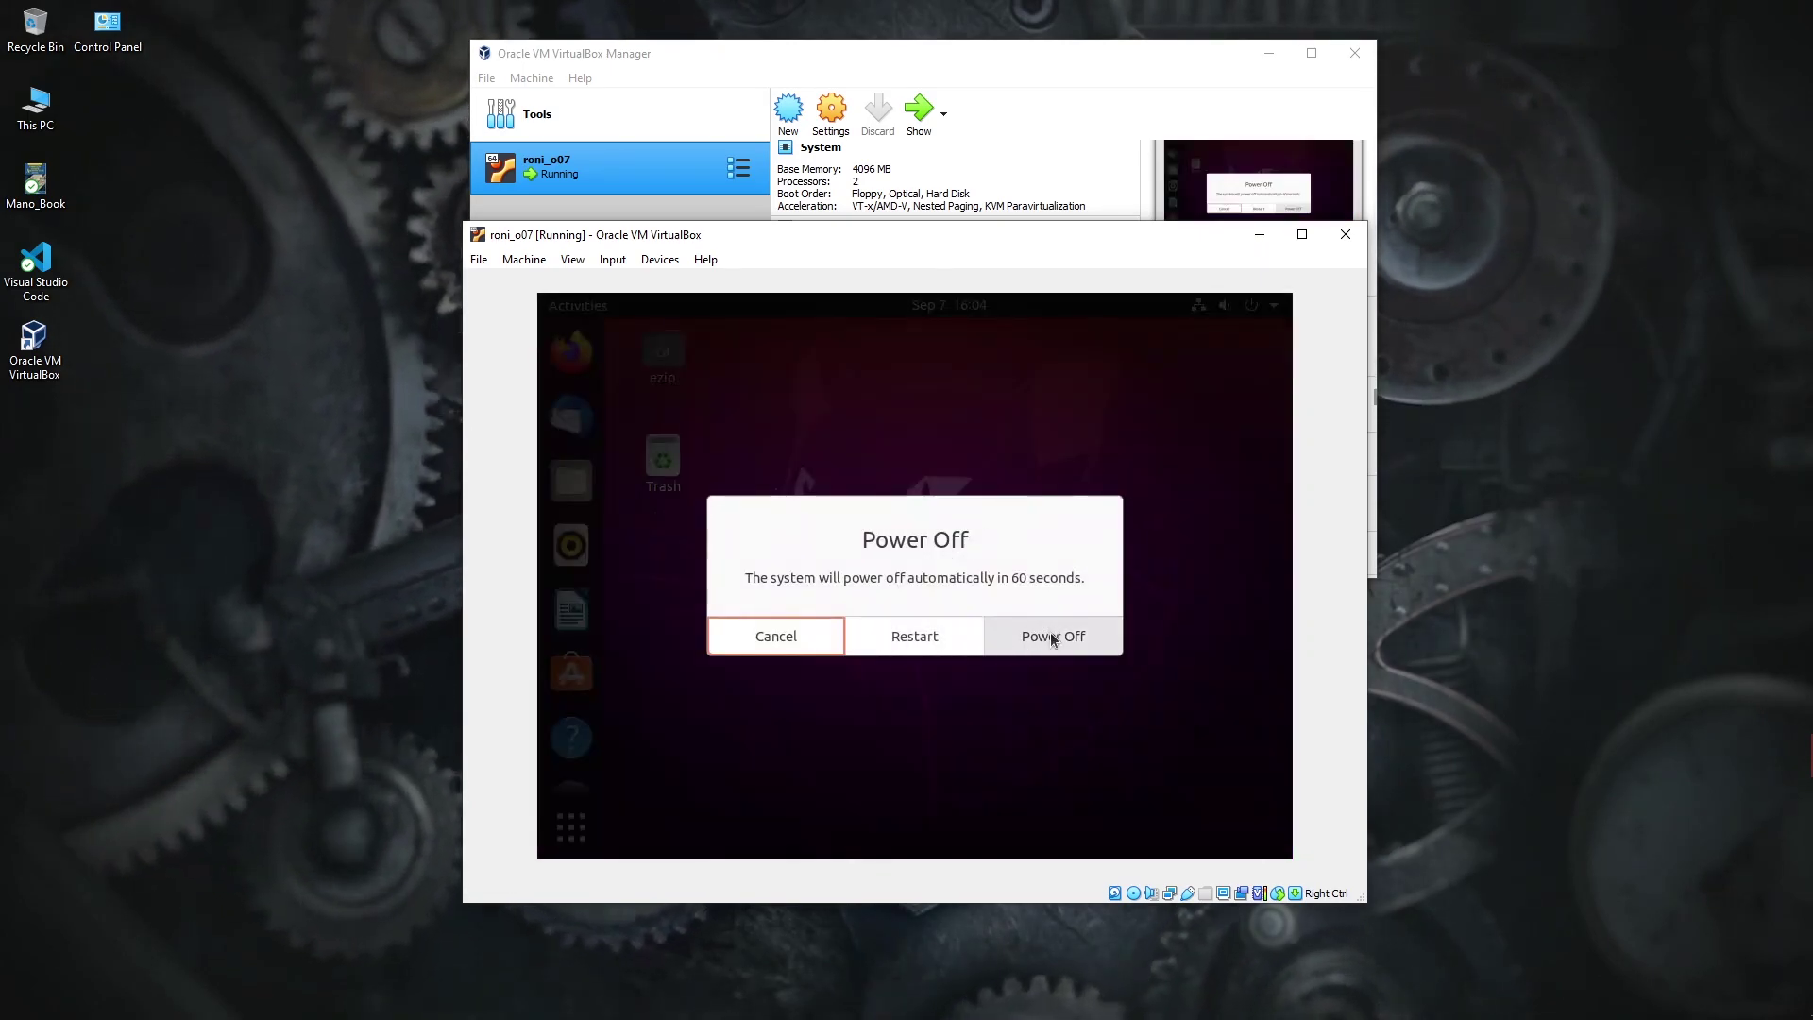
pyautogui.click(1053, 635)
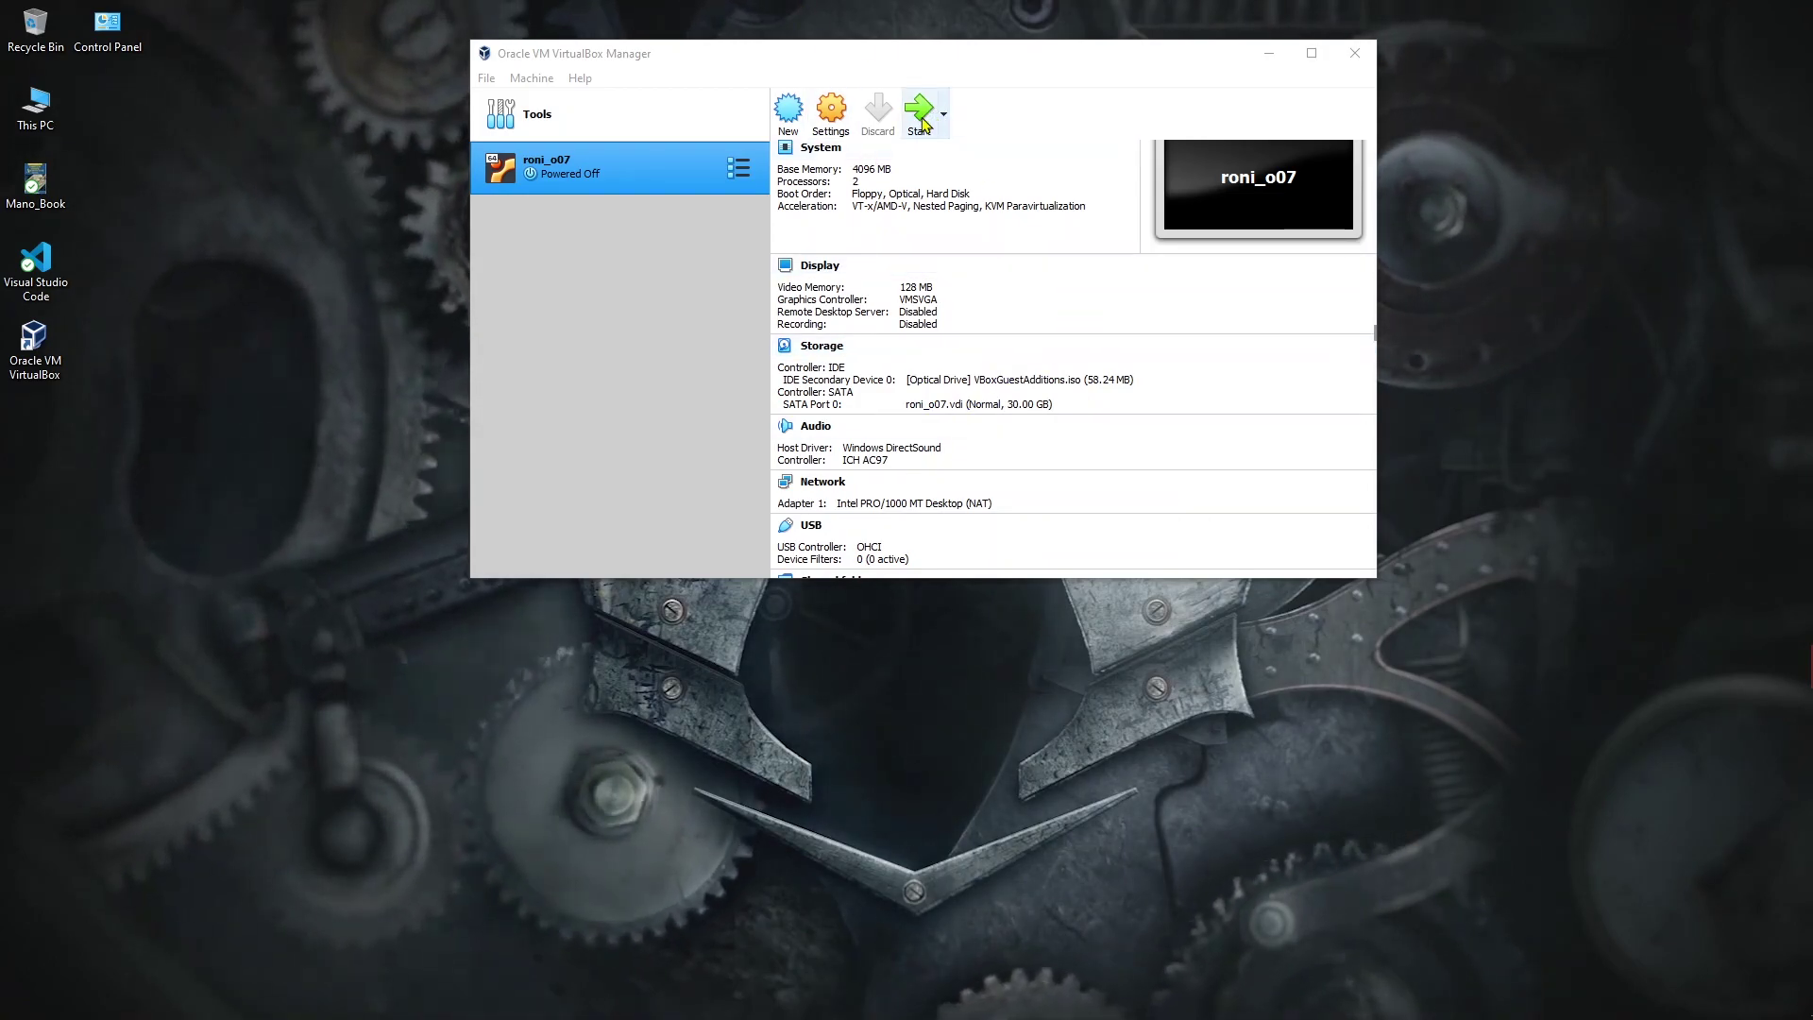
# Step: Start roni_o07 again, dismiss the keyboard and mouse notices, and resize the VM window
pyautogui.click(921, 111)
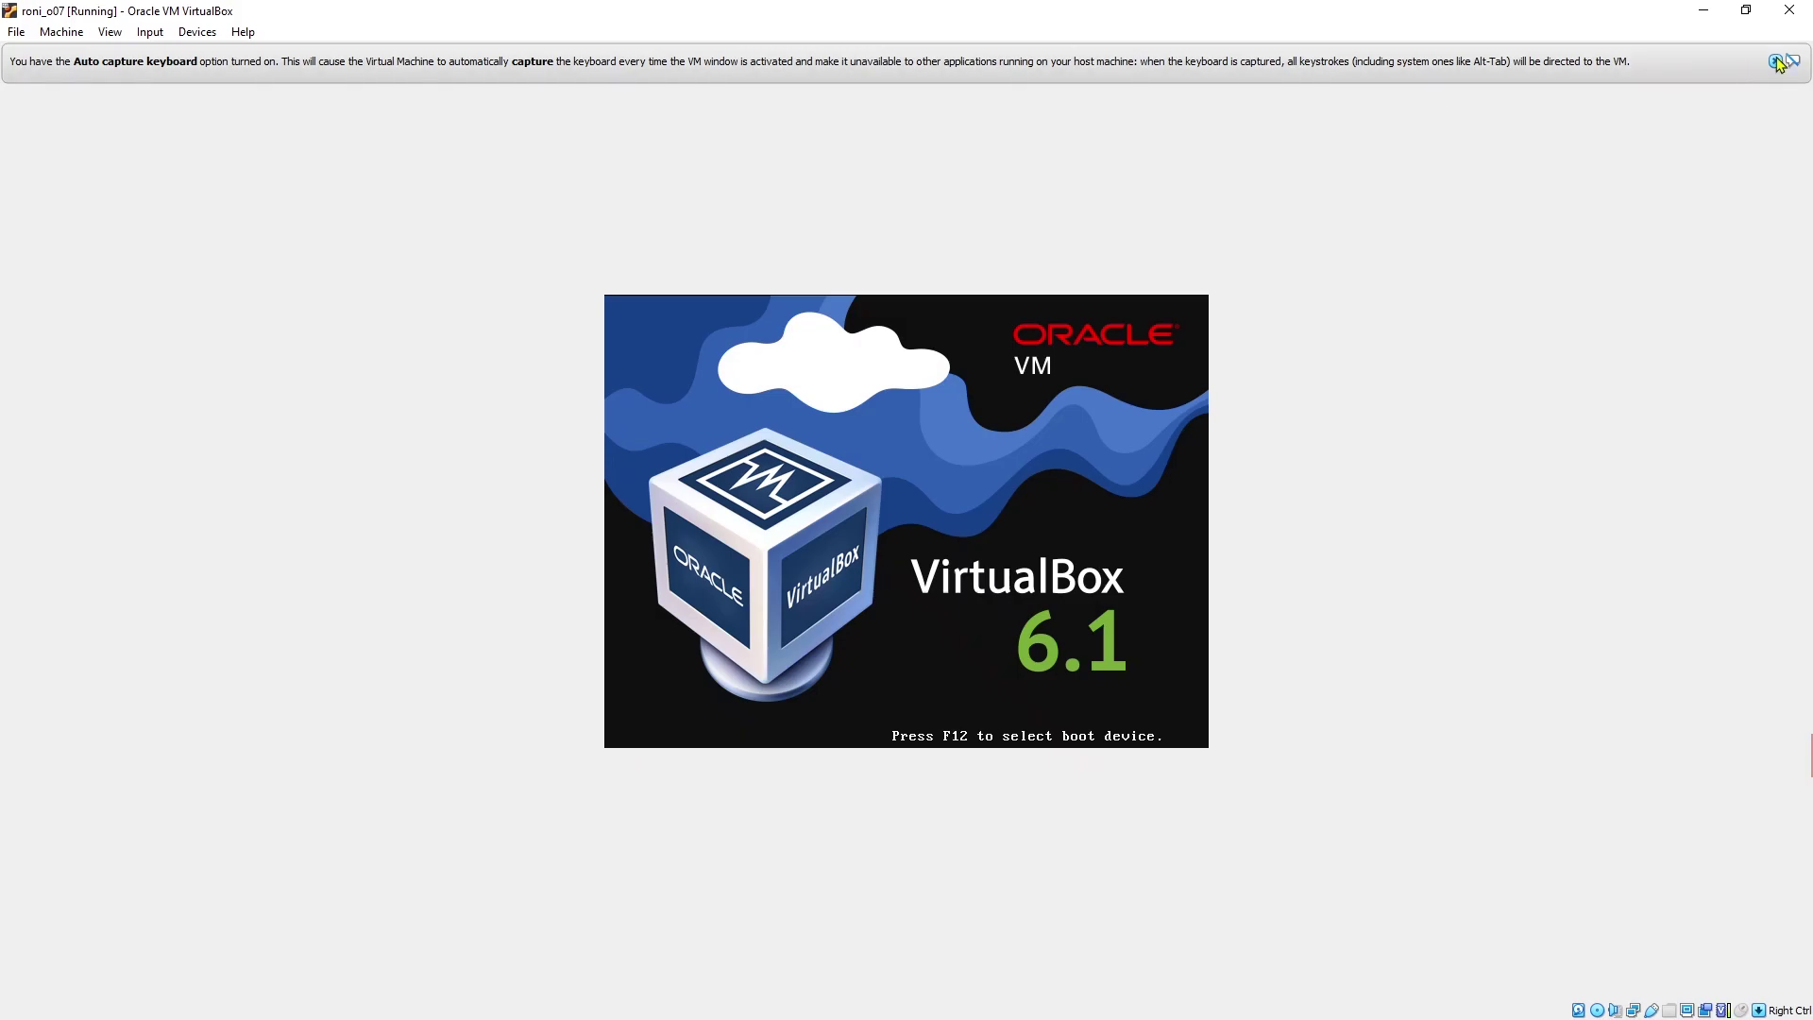
pyautogui.click(1778, 63)
pyautogui.click(1774, 62)
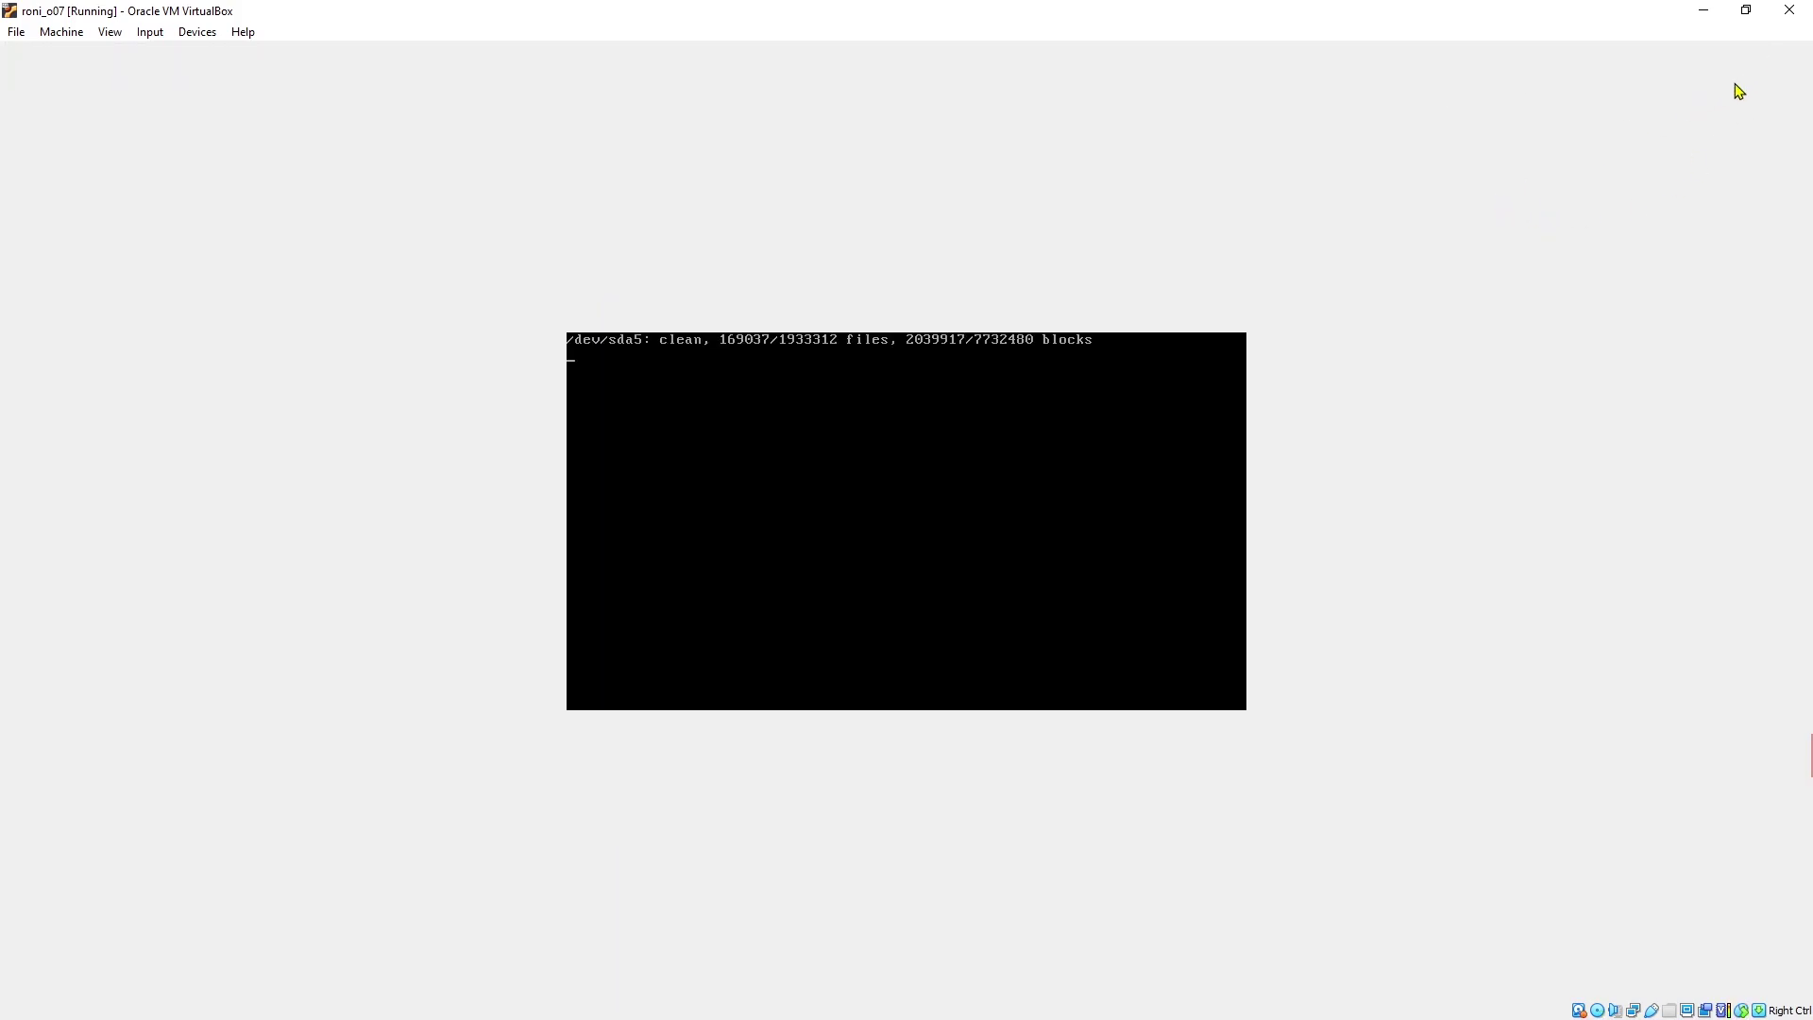
pyautogui.moveTo(1142, 16); pyautogui.dragTo(919, 245)
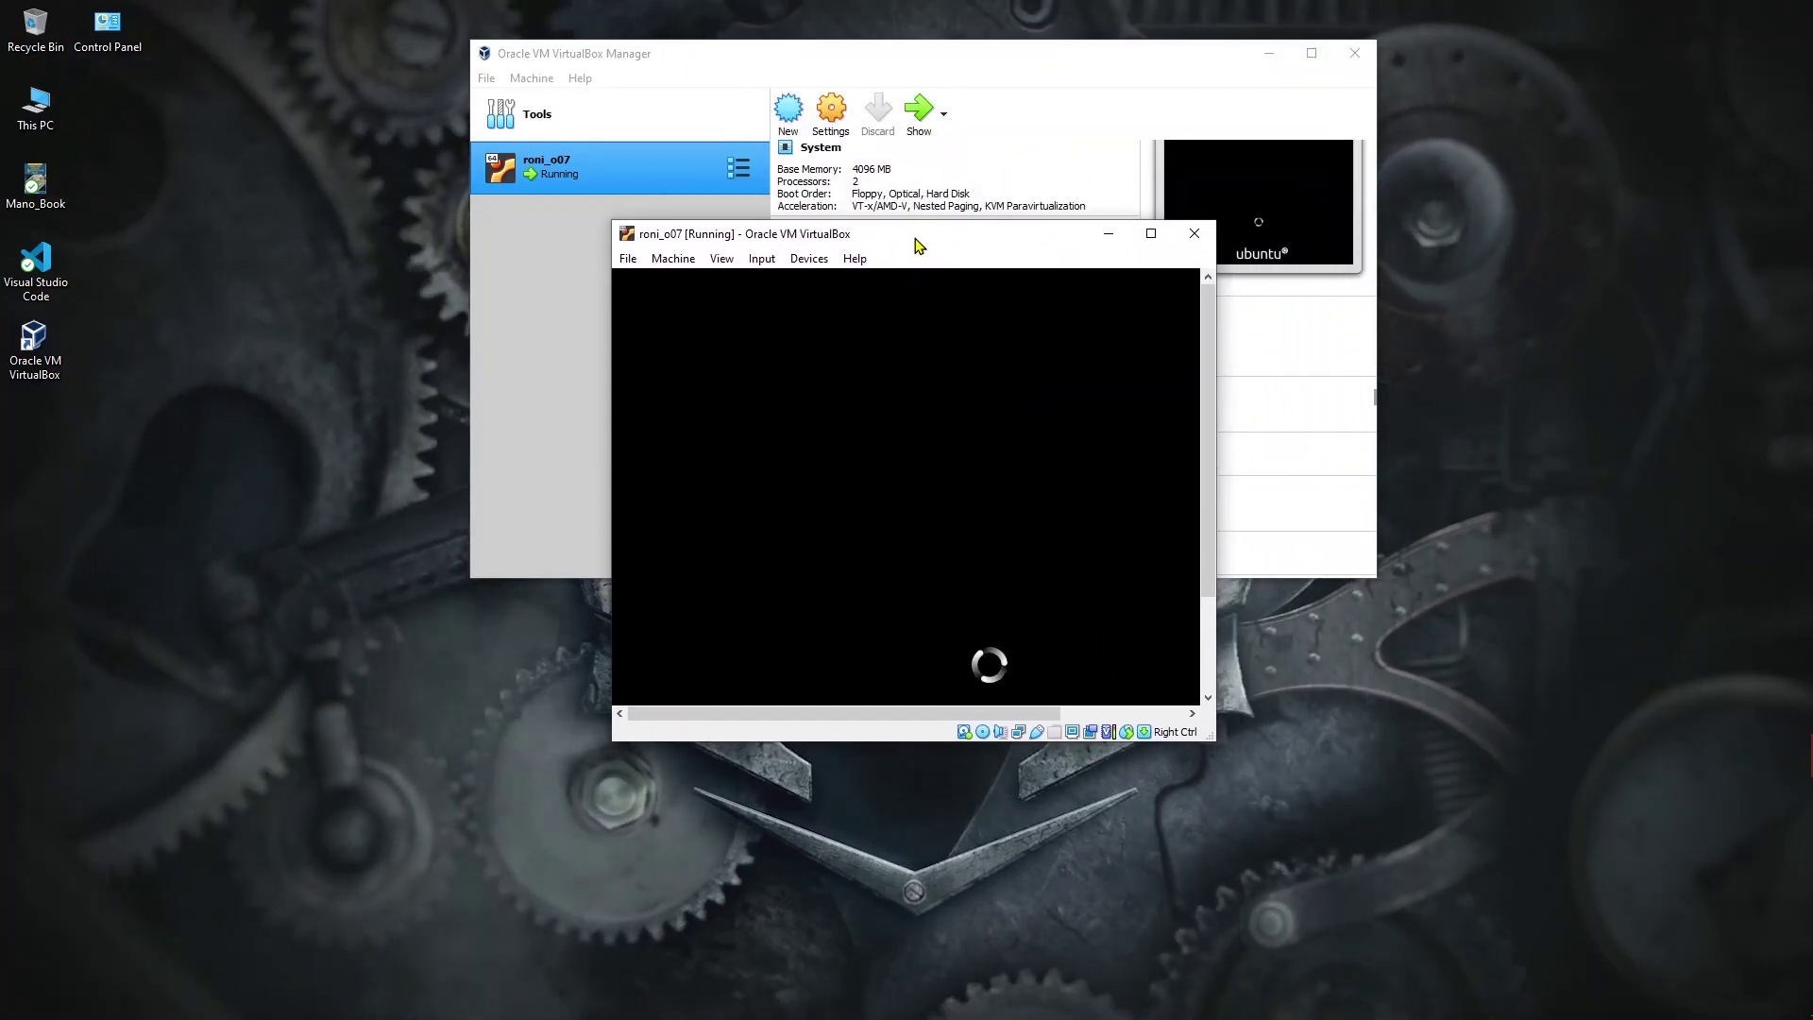
pyautogui.moveTo(1215, 740); pyautogui.dragTo(1370, 883)
pyautogui.moveTo(951, 246); pyautogui.dragTo(917, 244)
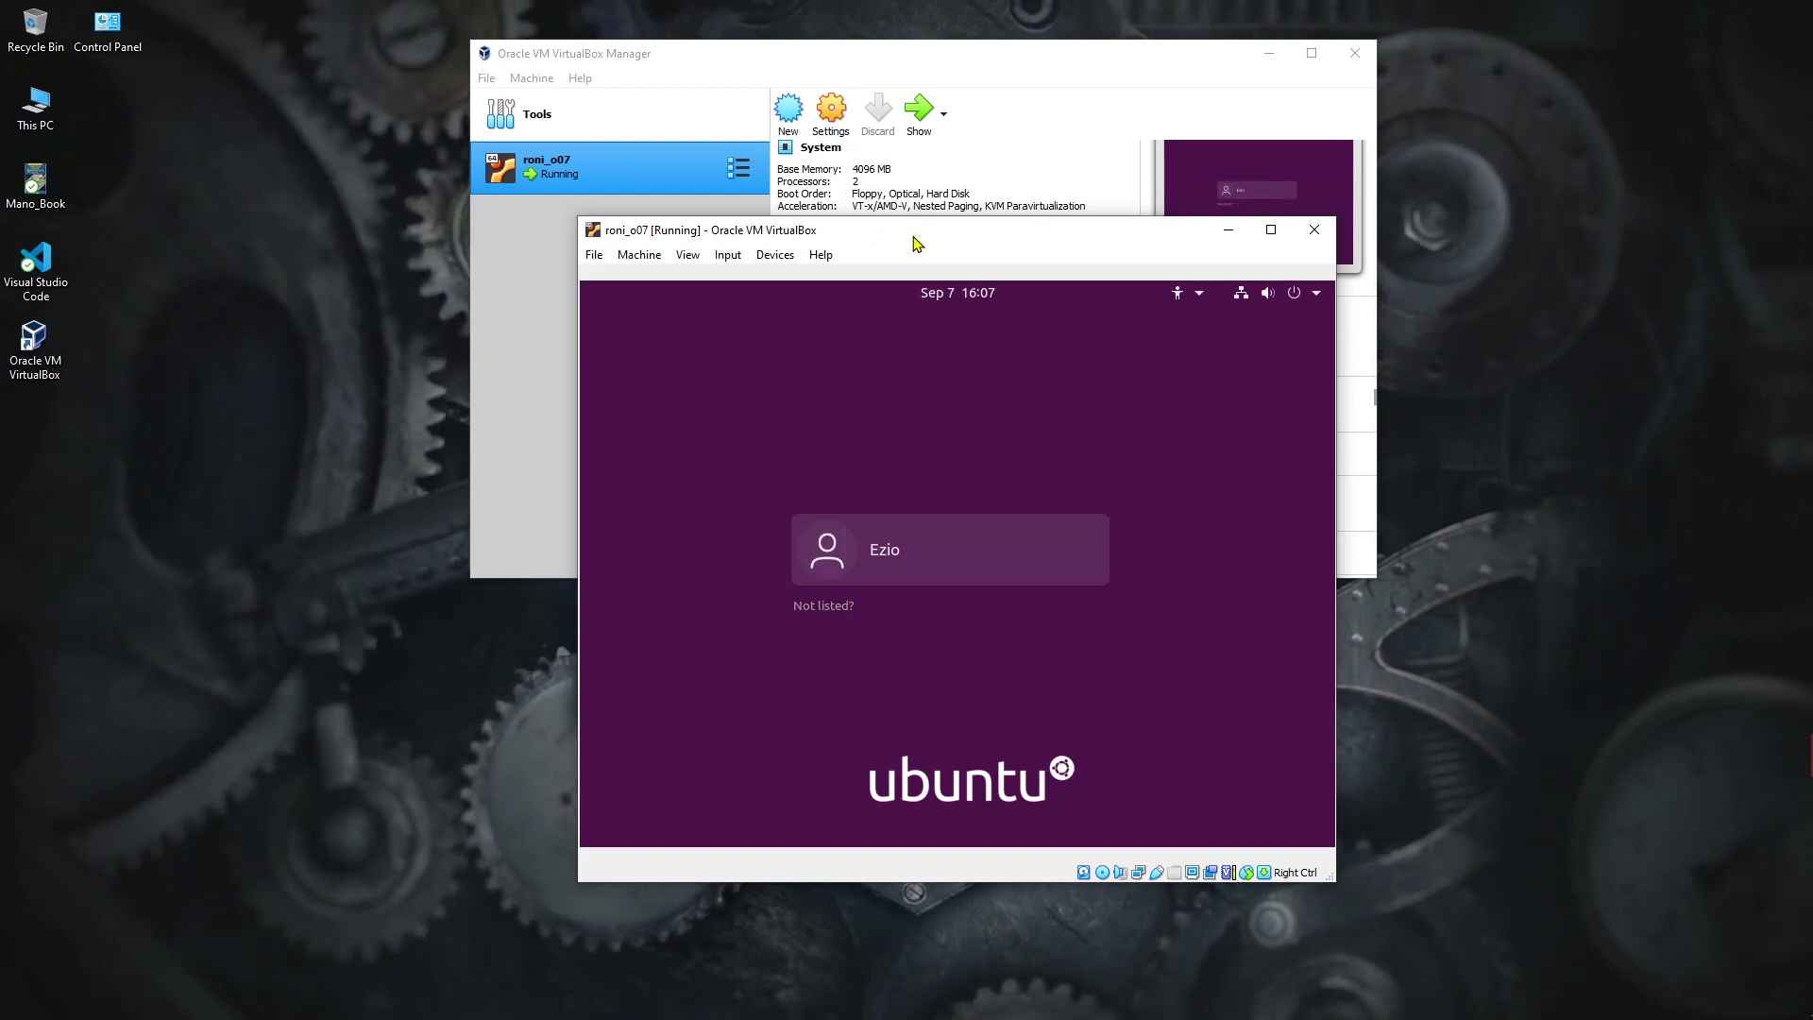
# Step: Log in, maximize the VM window so the desktop fills it, and list all applications
pyautogui.press('Return')
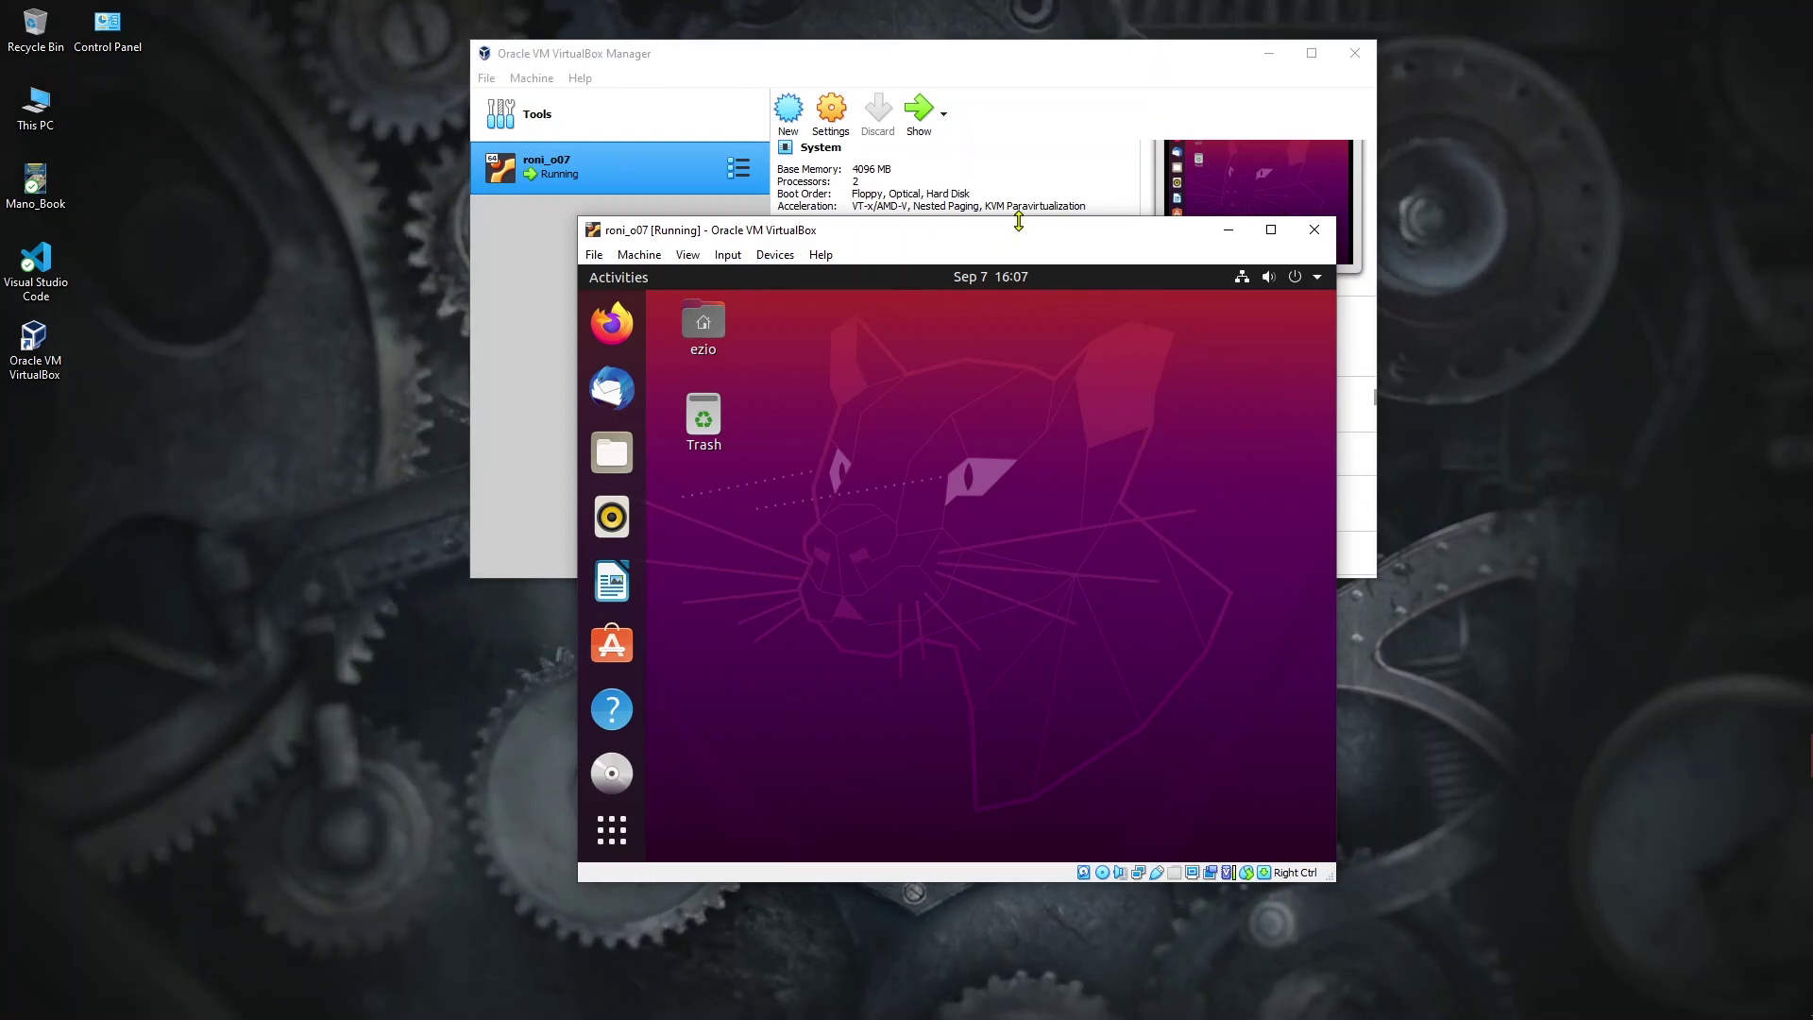
pyautogui.moveTo(1018, 221); pyautogui.dragTo(1027, 4)
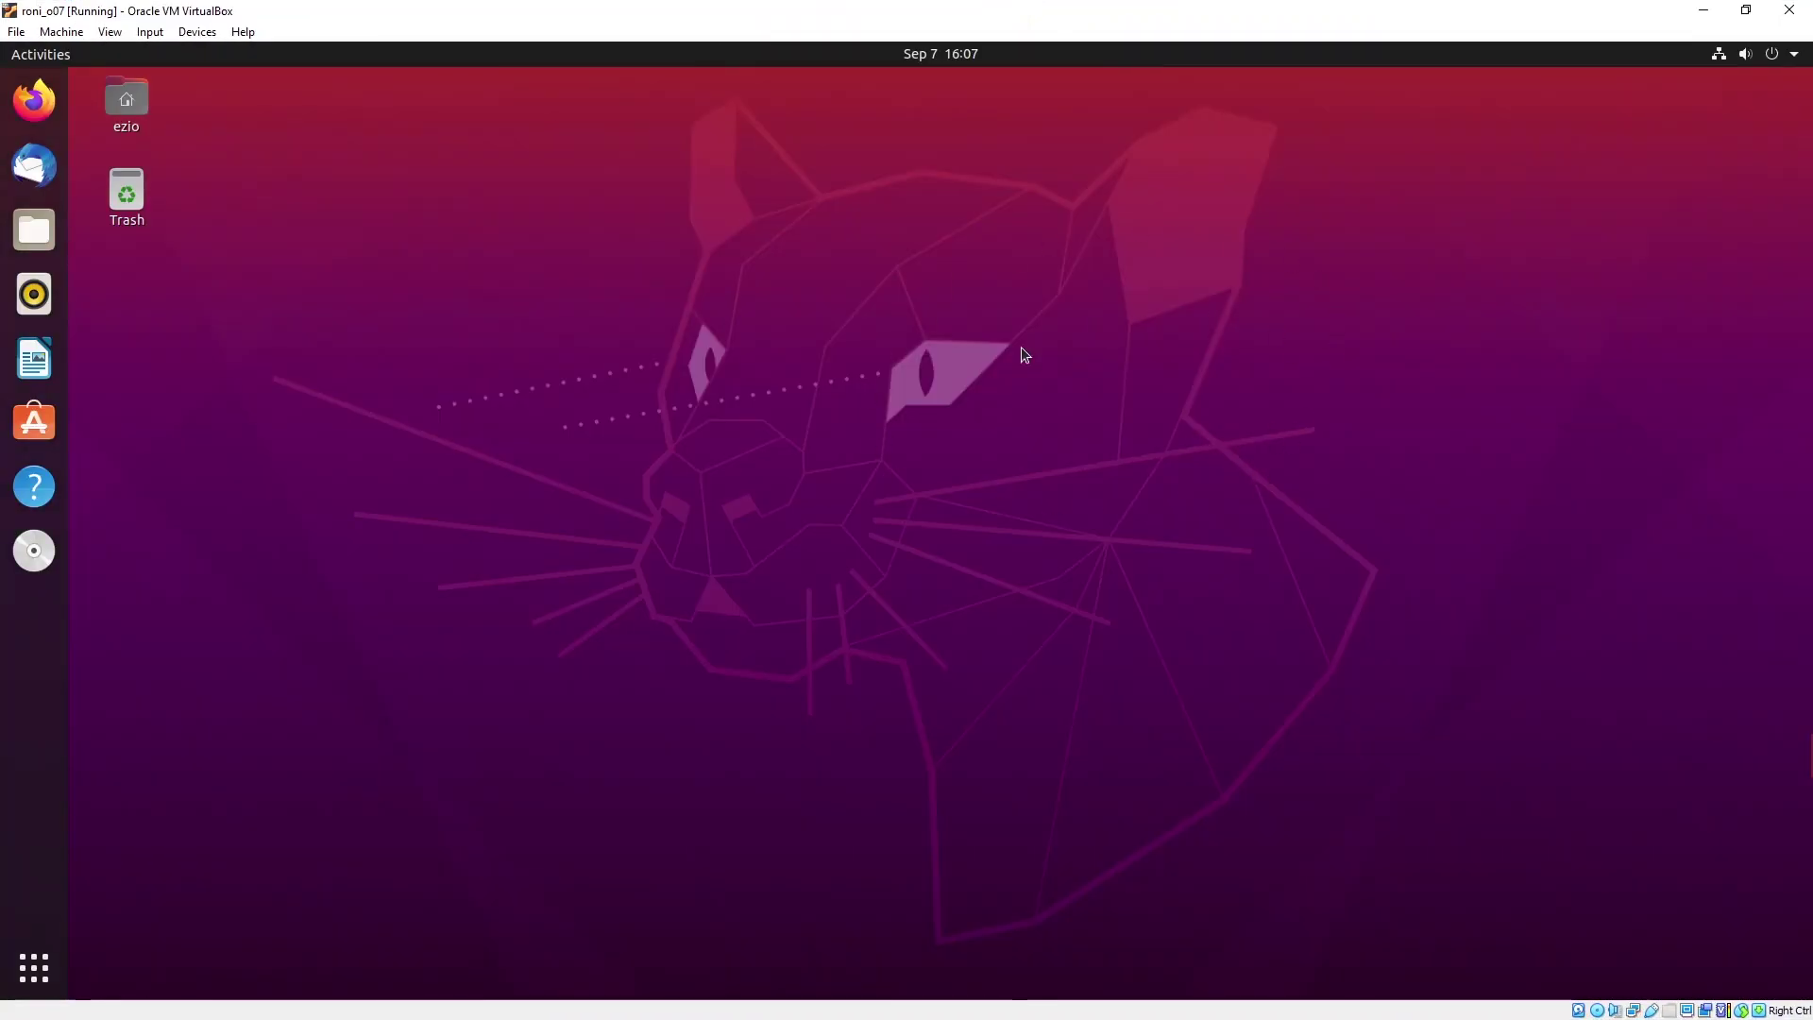
pyautogui.moveTo(1048, 8); pyautogui.dragTo(971, 3)
pyautogui.click(40, 991)
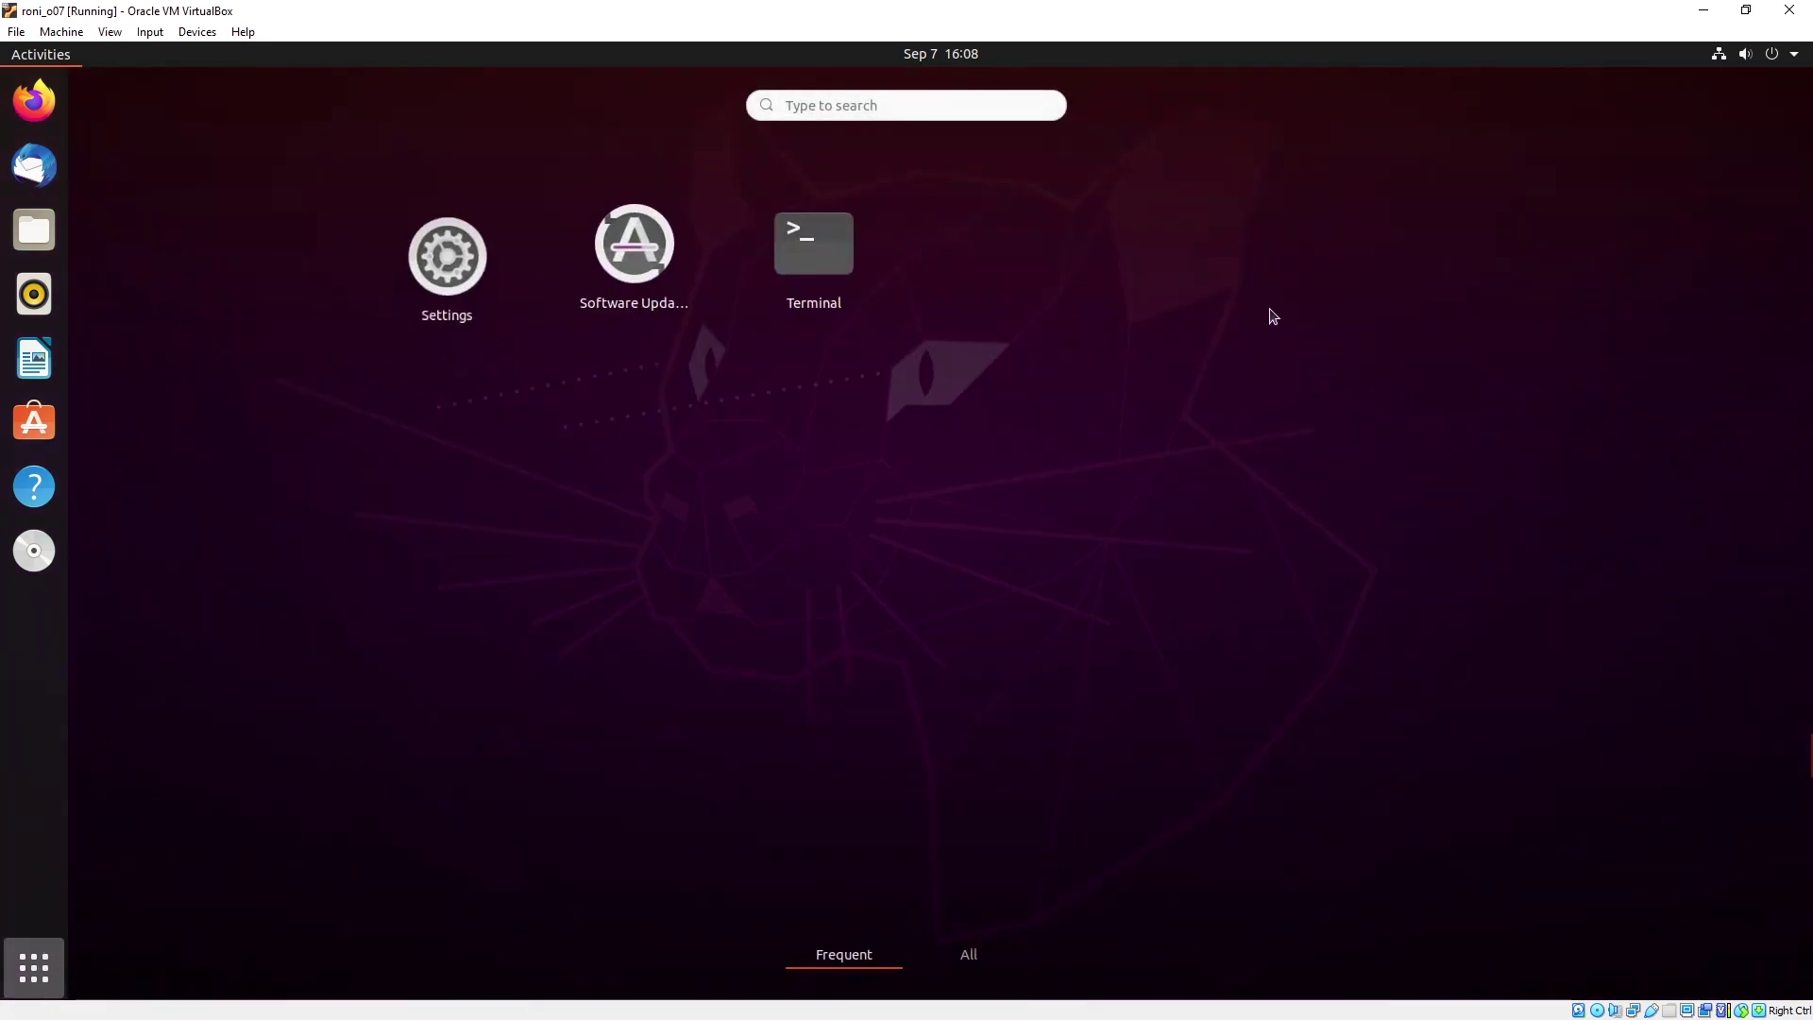
pyautogui.click(973, 960)
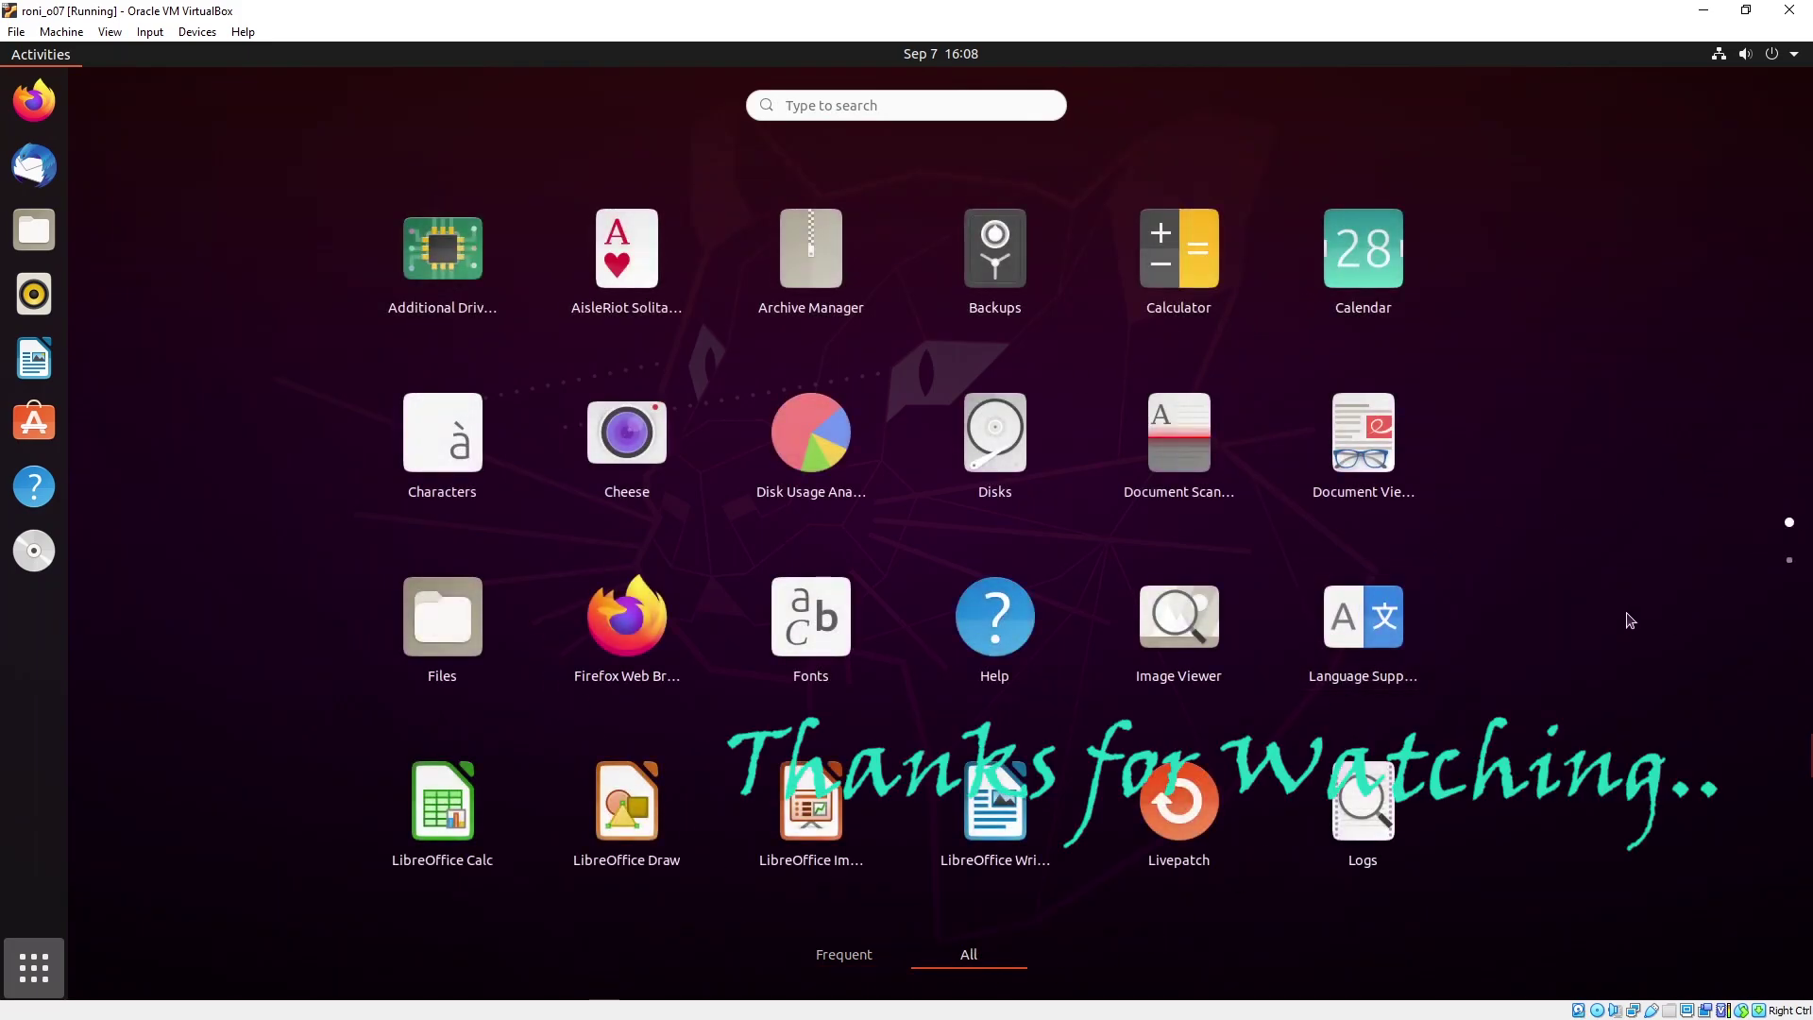